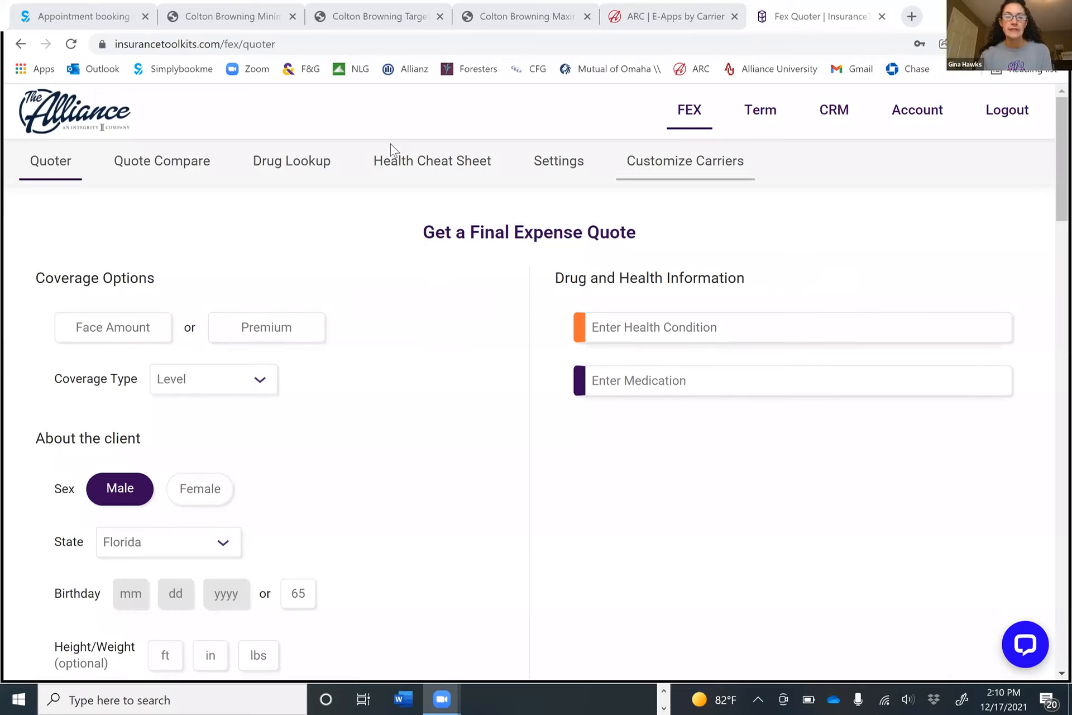
Open the carrier customization settings and examine which companies can be hidden or shown for the account
left_click(697, 166)
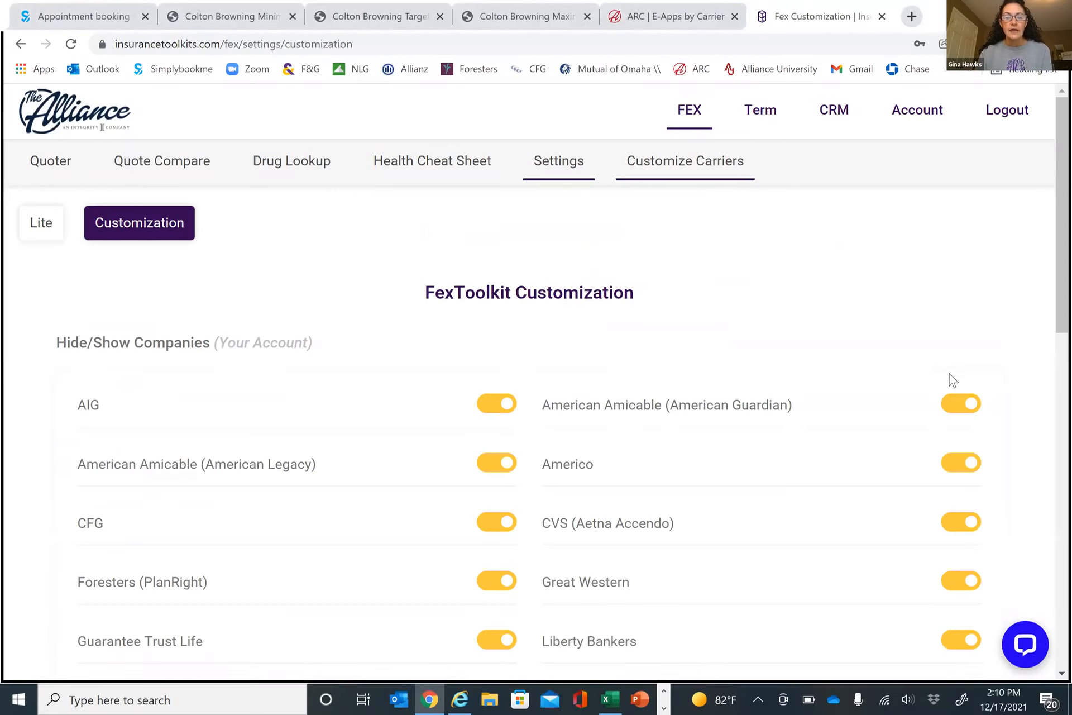
scroll(950, 372, "down", 3)
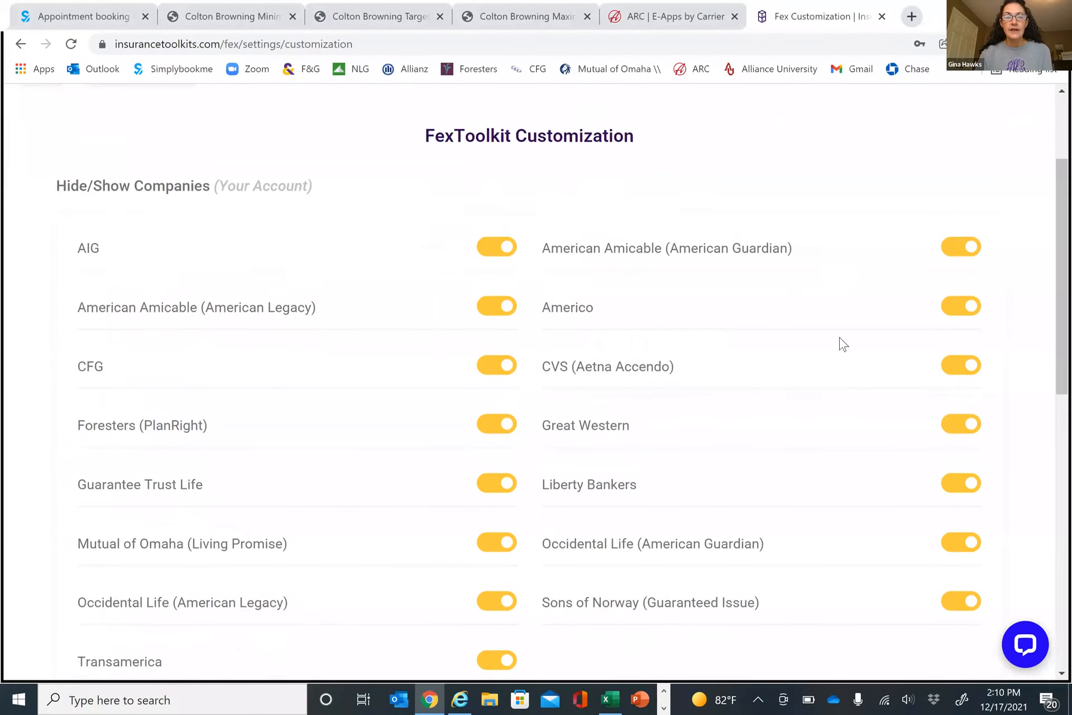
scroll(843, 345, "down", 1)
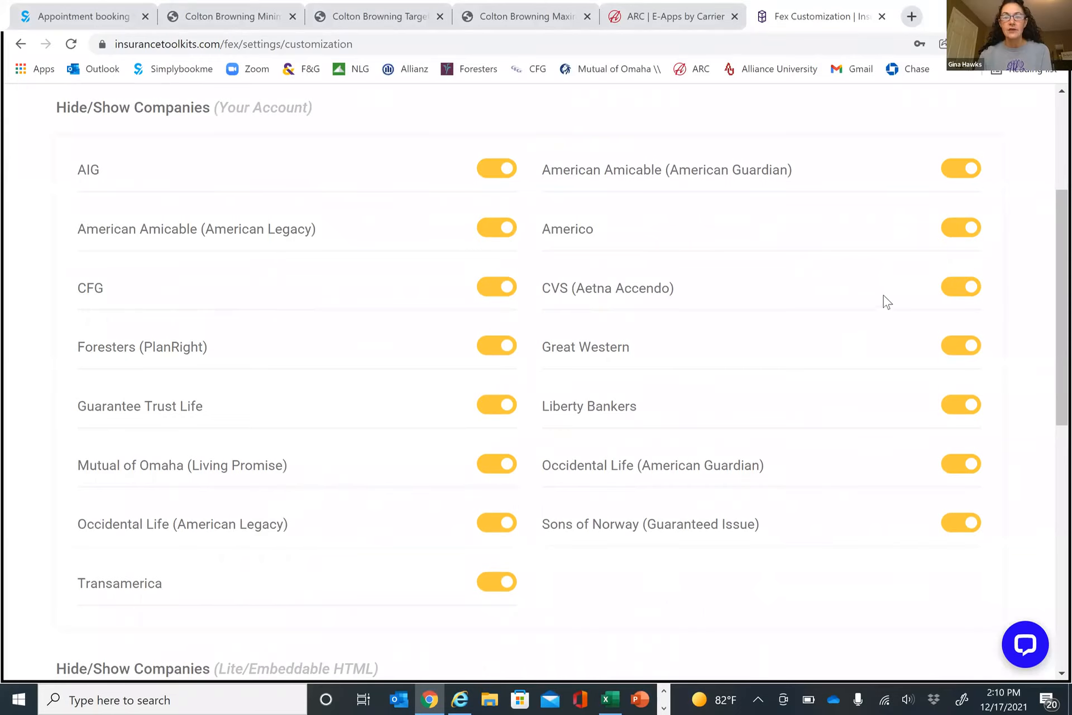
scroll(887, 304, "up", 1)
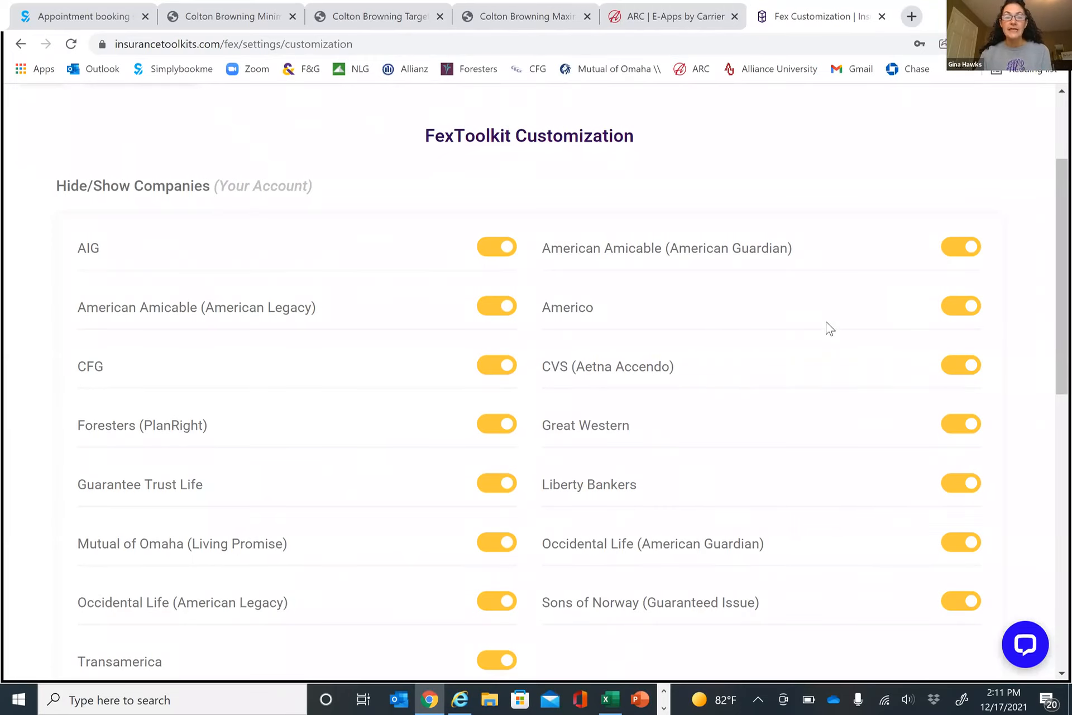
scroll(829, 328, "down", 1)
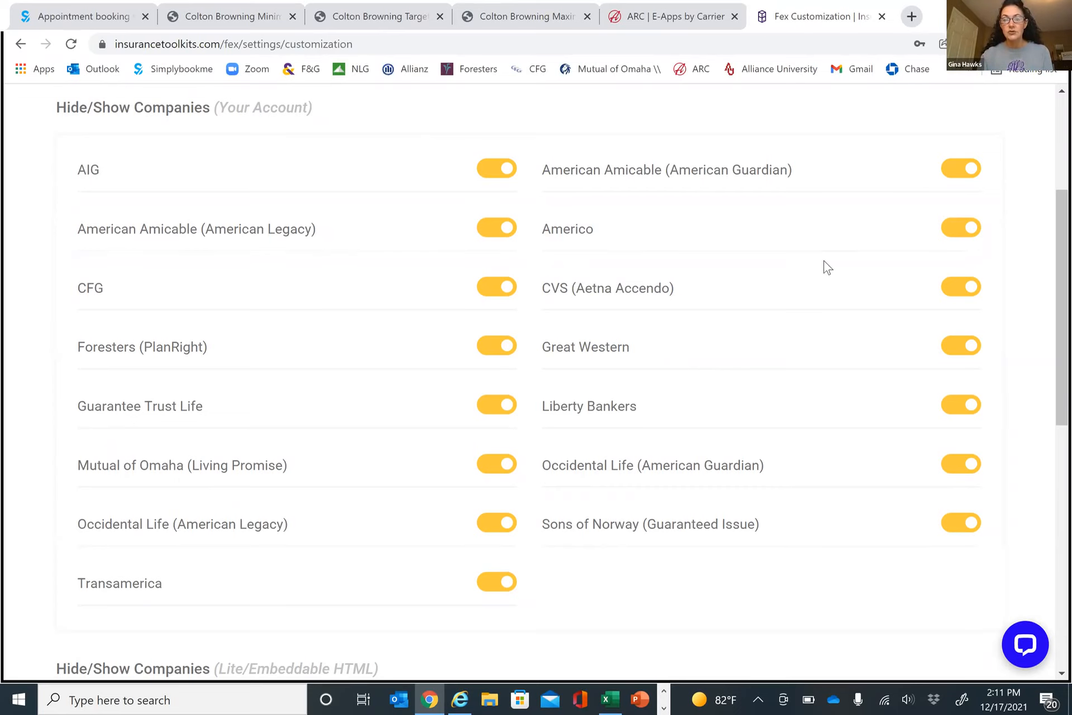
scroll(818, 227, "up", 3)
scroll(747, 222, "up", 2)
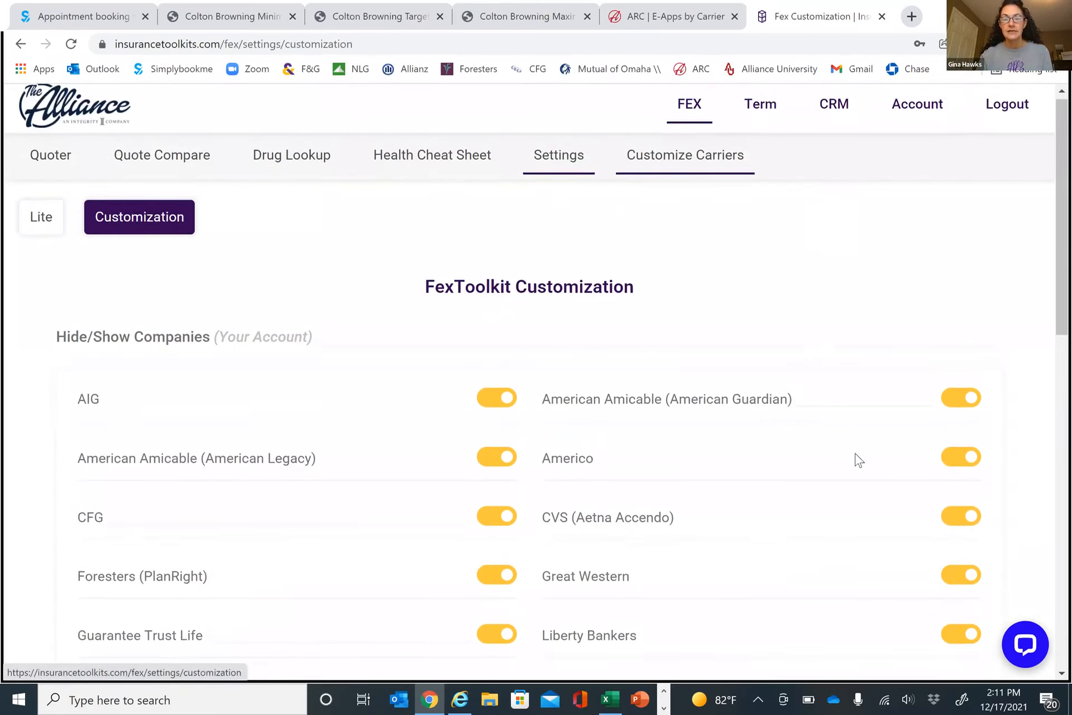
Hide Sons of Norway (Guaranteed Issue) in the account's company list and show it again
scroll(838, 585, "down", 3)
scroll(830, 579, "down", 2)
left_click(958, 522)
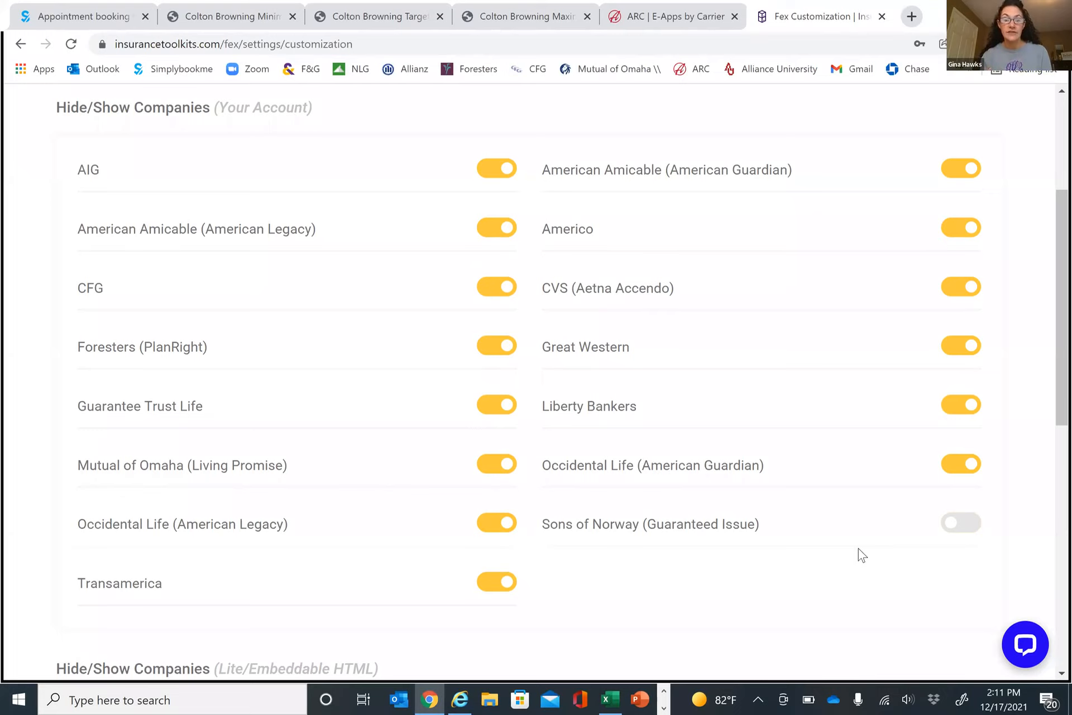
left_click(944, 522)
Open the FexToolkit Lite settings and examine the personal link, the widget HTML code and the widget preview
scroll(781, 388, "up", 4)
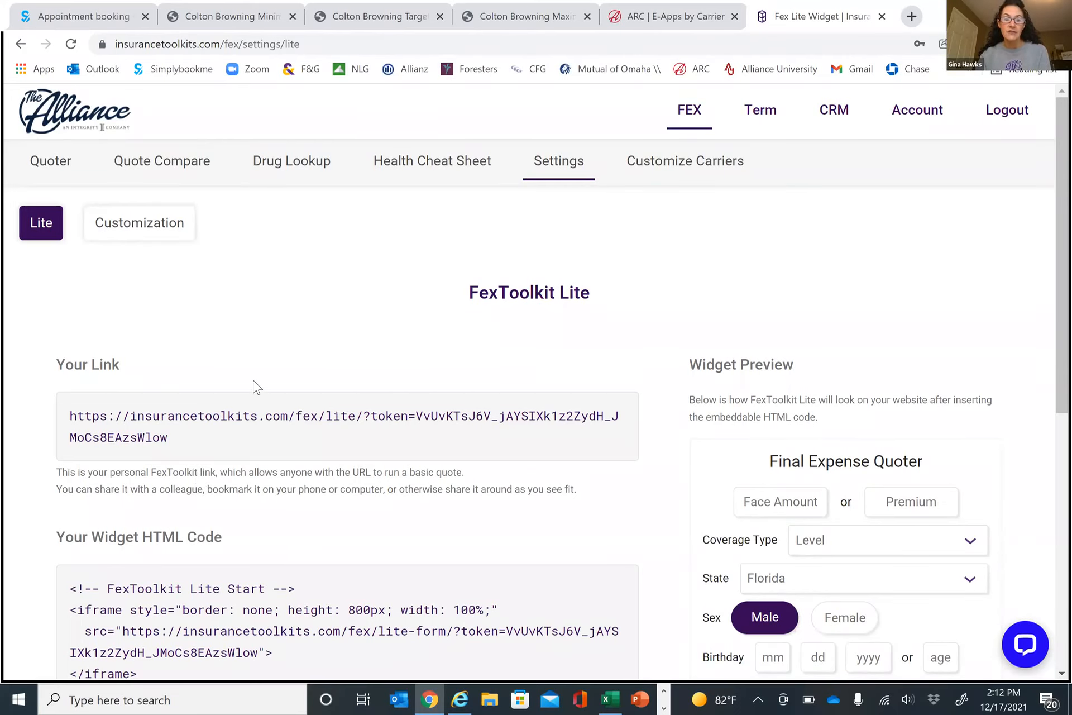
scroll(251, 374, "down", 1)
scroll(244, 337, "down", 3)
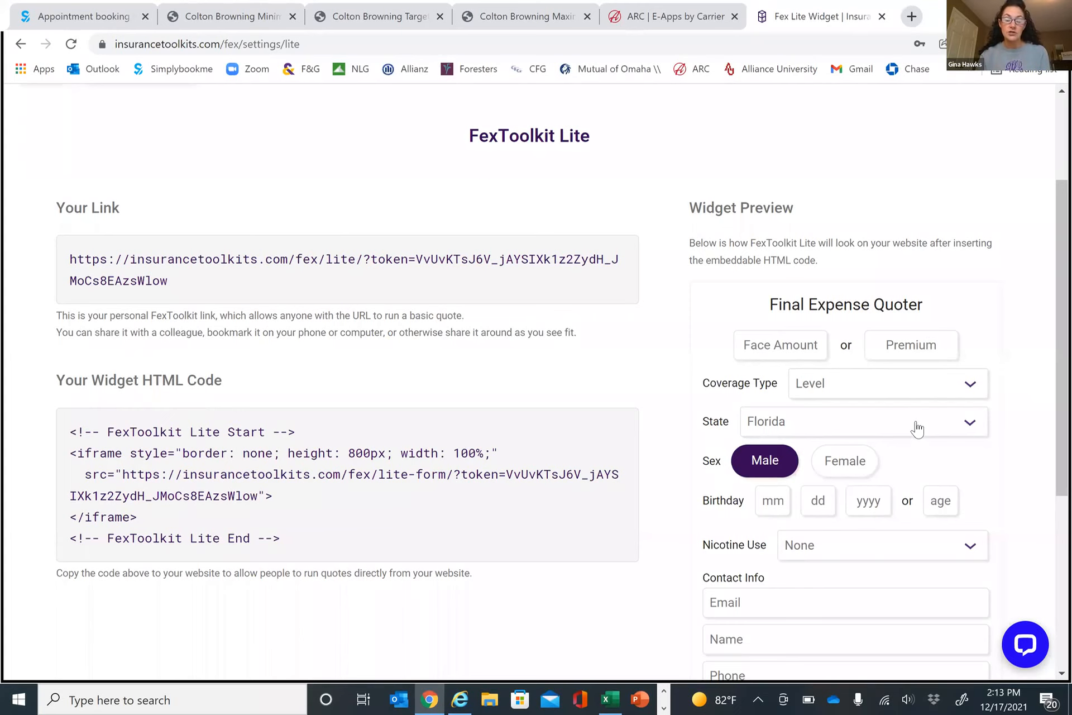
scroll(836, 431, "down", 1)
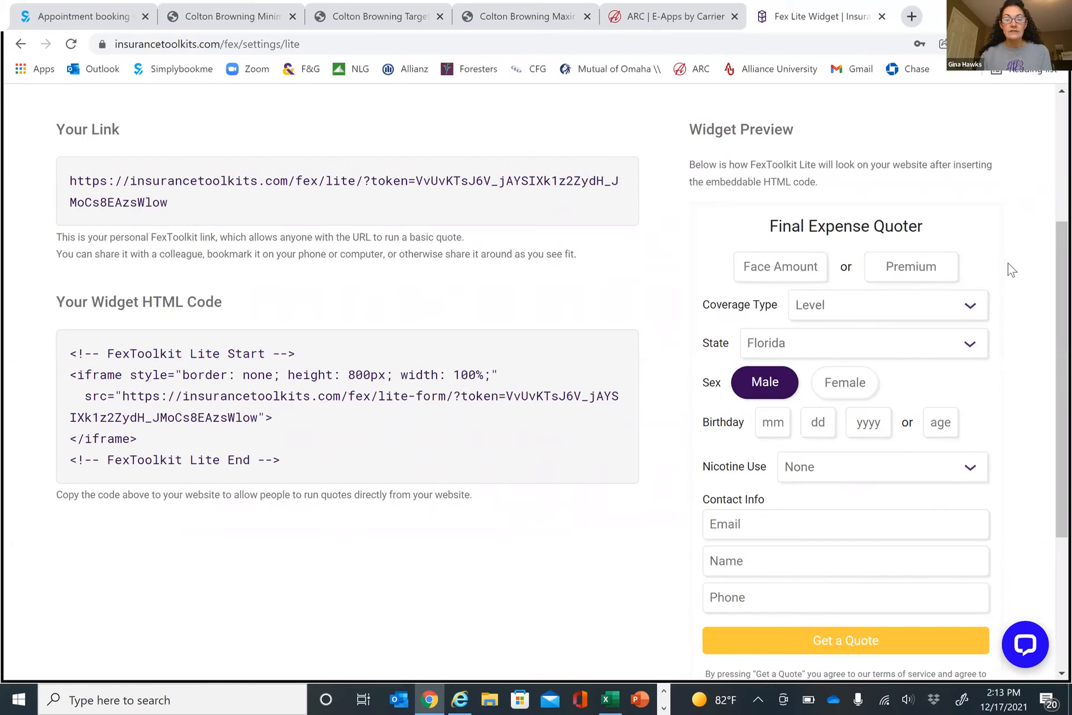
scroll(1012, 270, "down", 1)
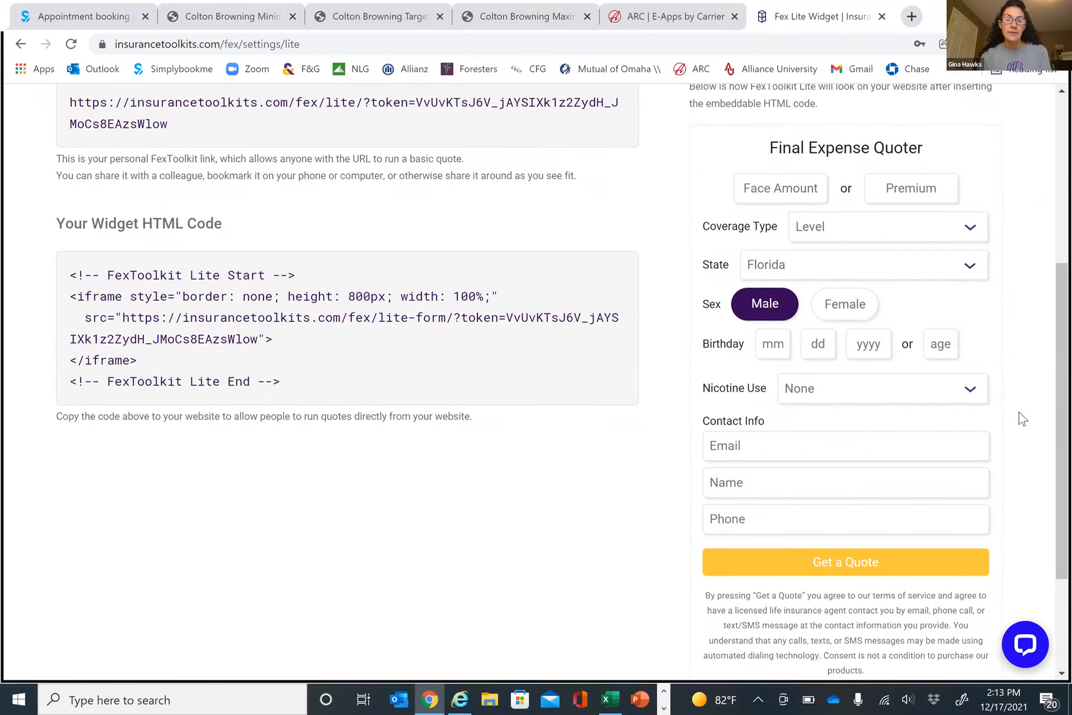
scroll(809, 368, "up", 2)
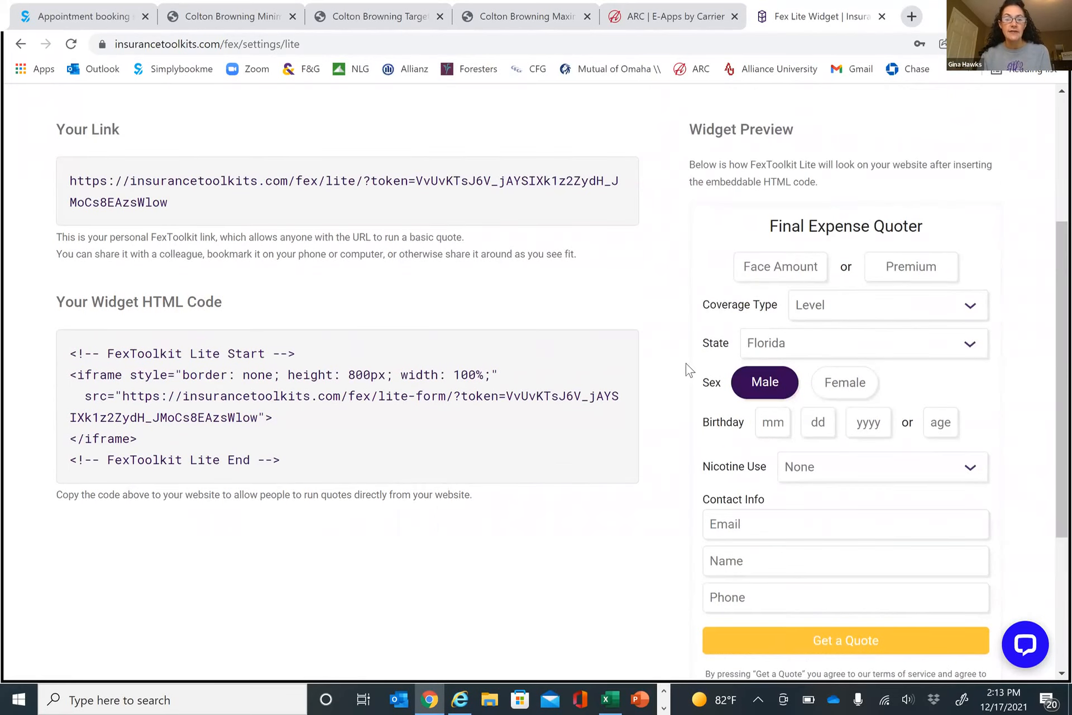
scroll(691, 223, "up", 4)
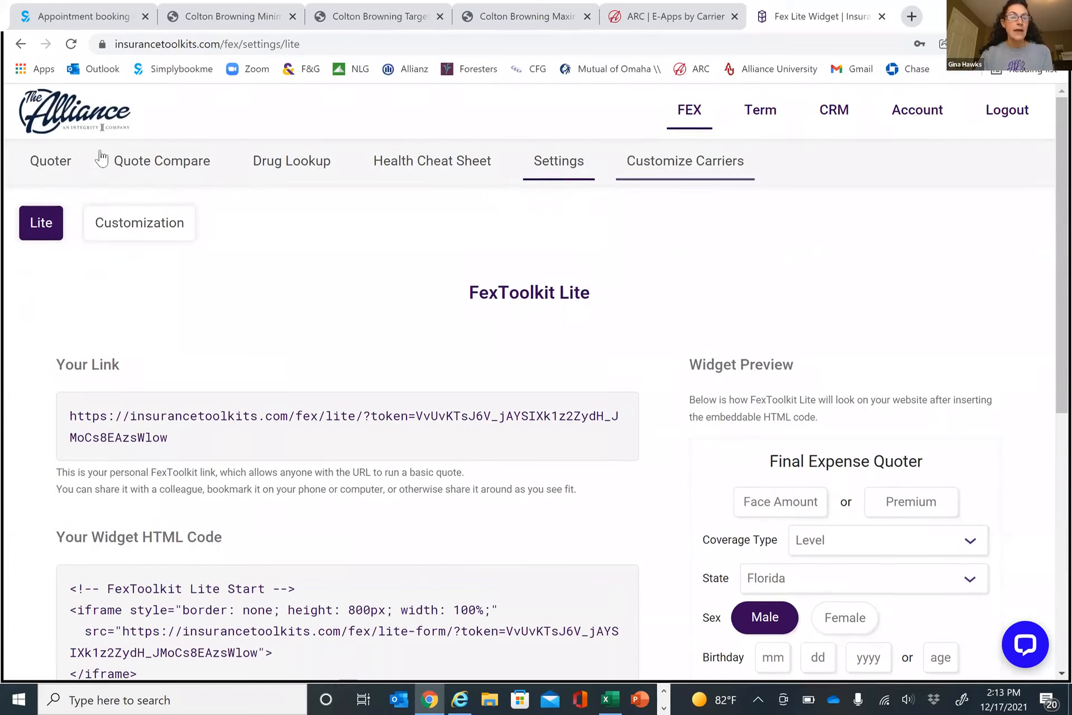
Return to the final expense quoter, check the payment type options and choose Bank Draft/EFT
left_click(53, 167)
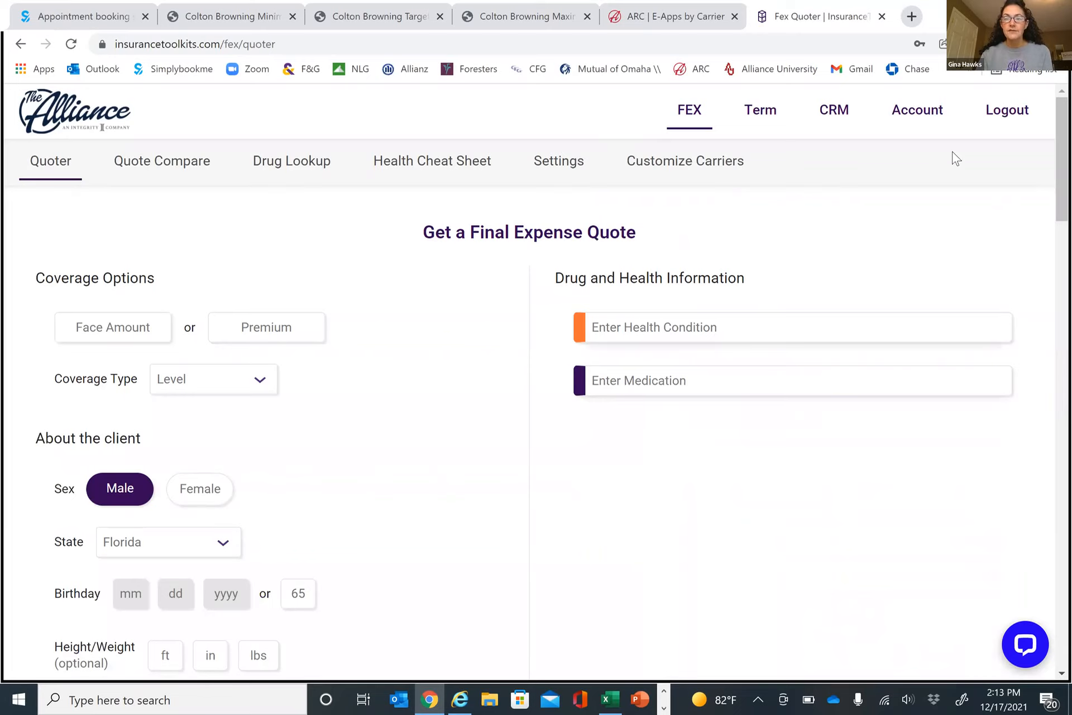
scroll(485, 383, "down", 1)
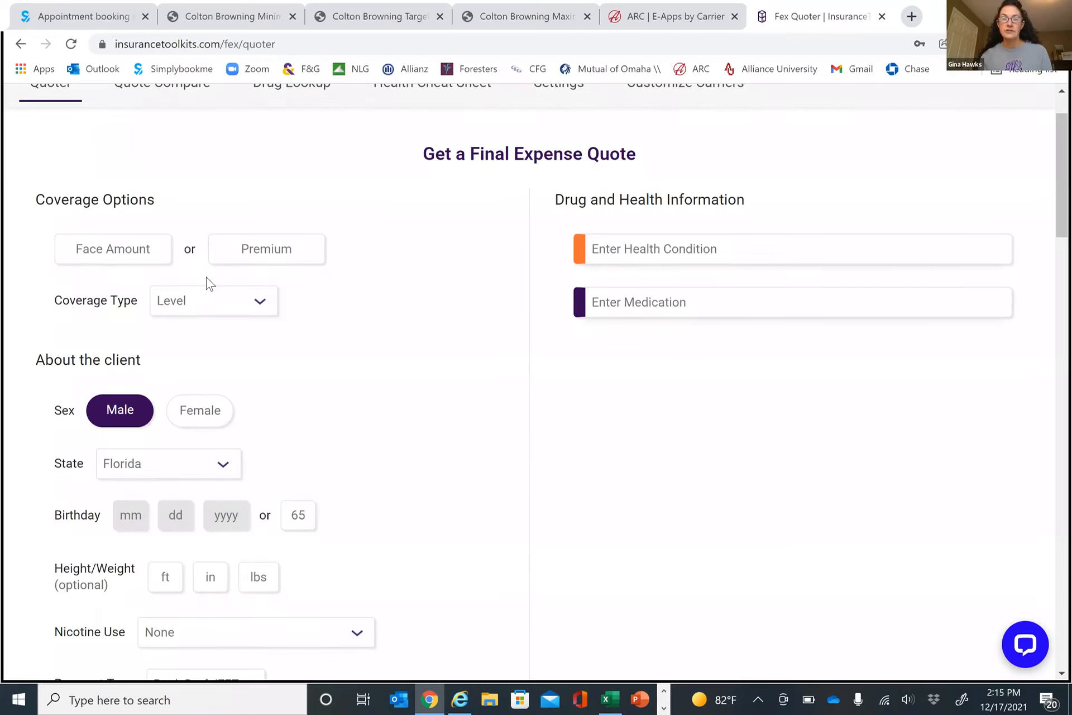
scroll(368, 410, "down", 1)
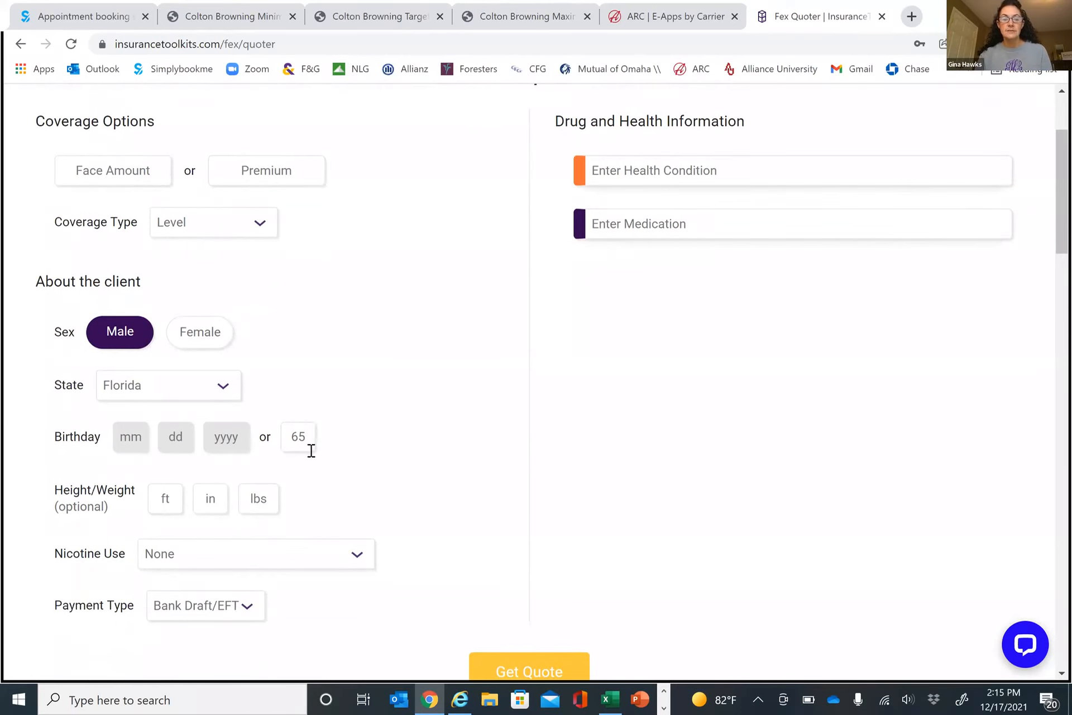
scroll(335, 433, "down", 1)
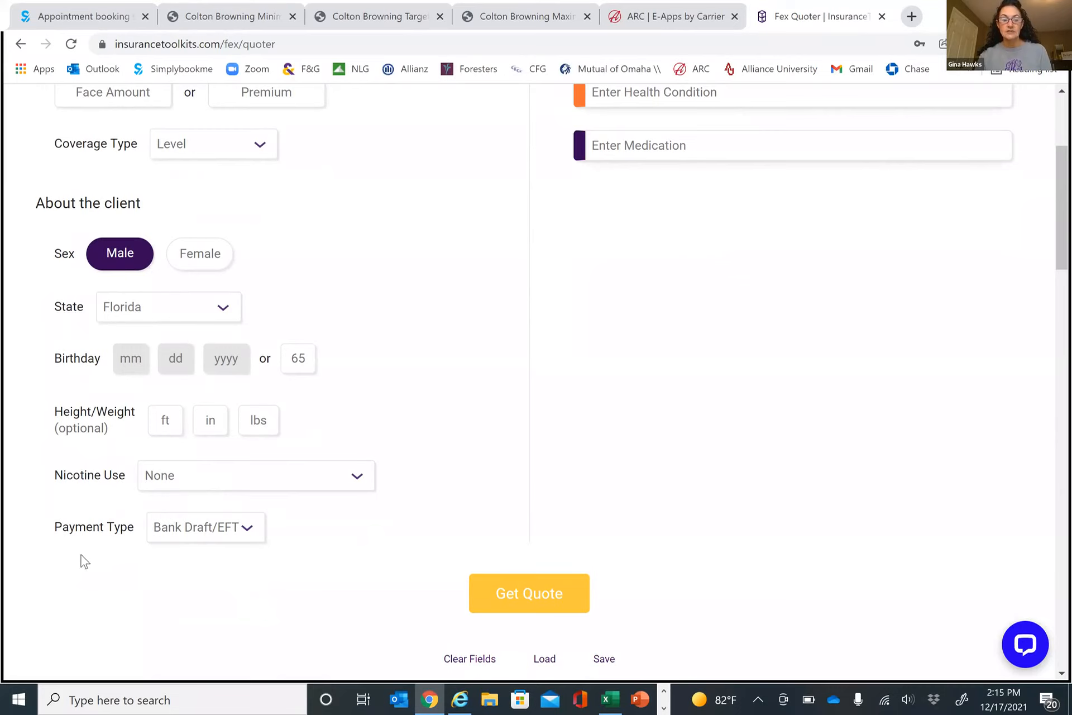
left_click(253, 535)
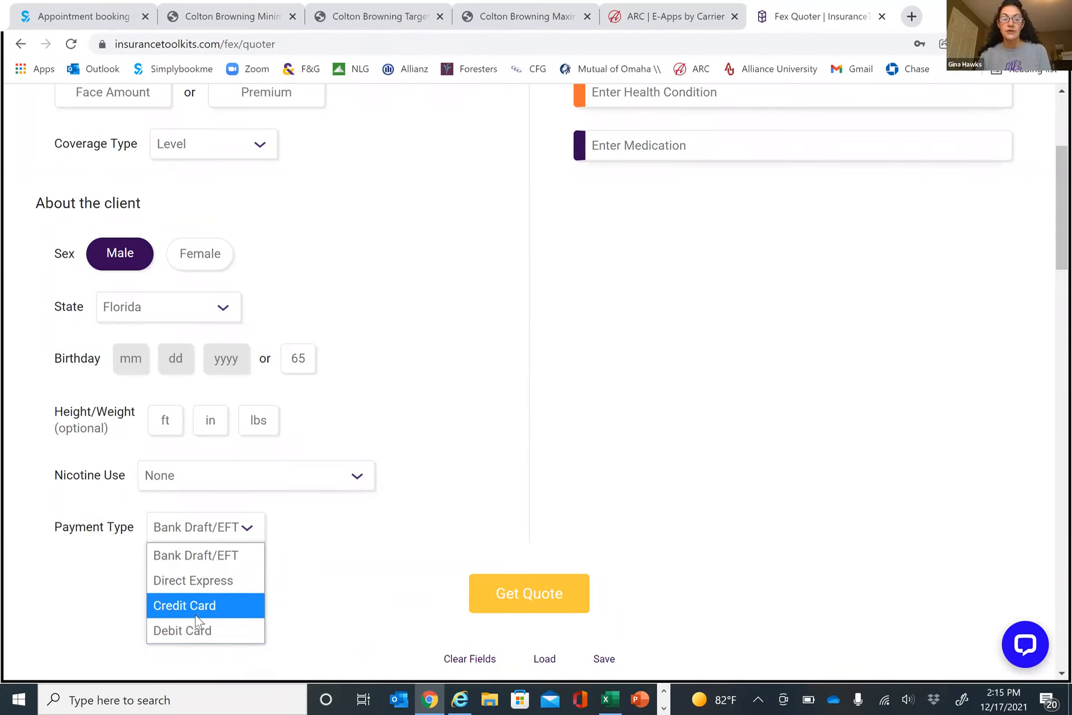
left_click(193, 560)
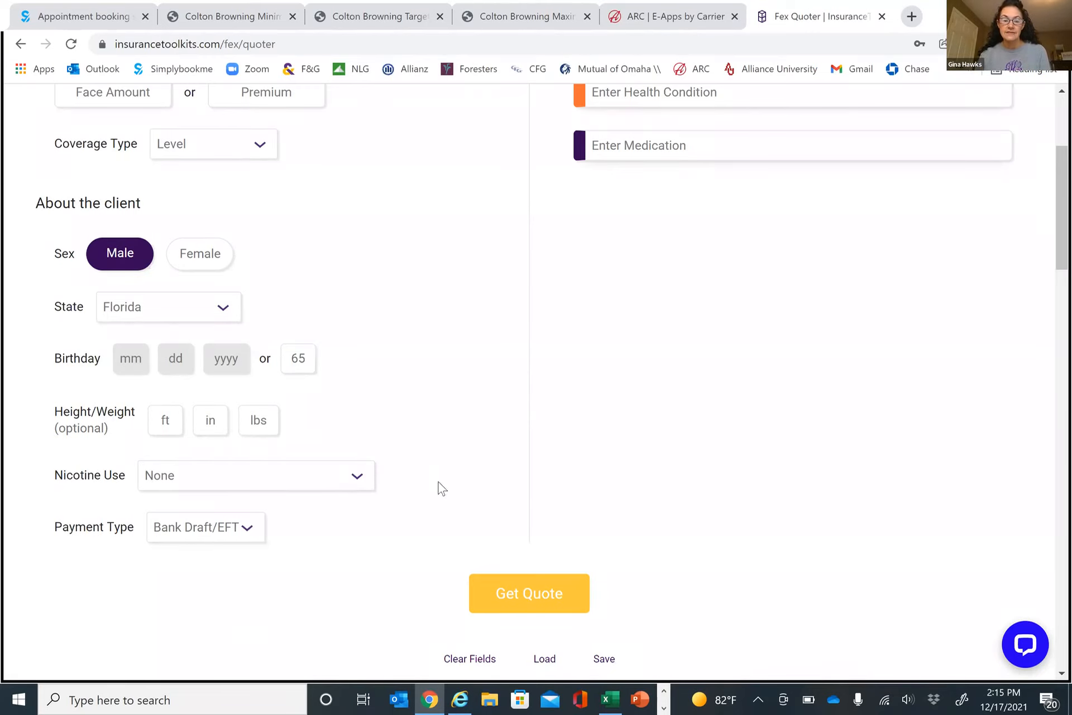
Get the final expense quotes for Level coverage and look through the carriers' monthly rates
scroll(637, 436, "up", 1)
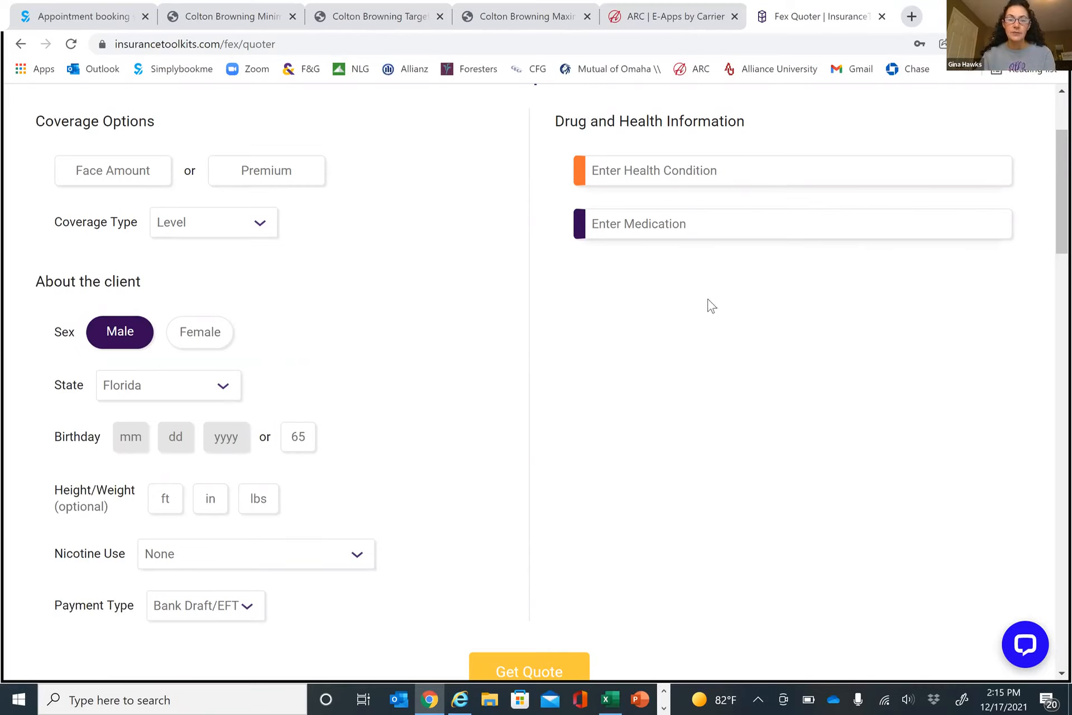
scroll(521, 581, "down", 2)
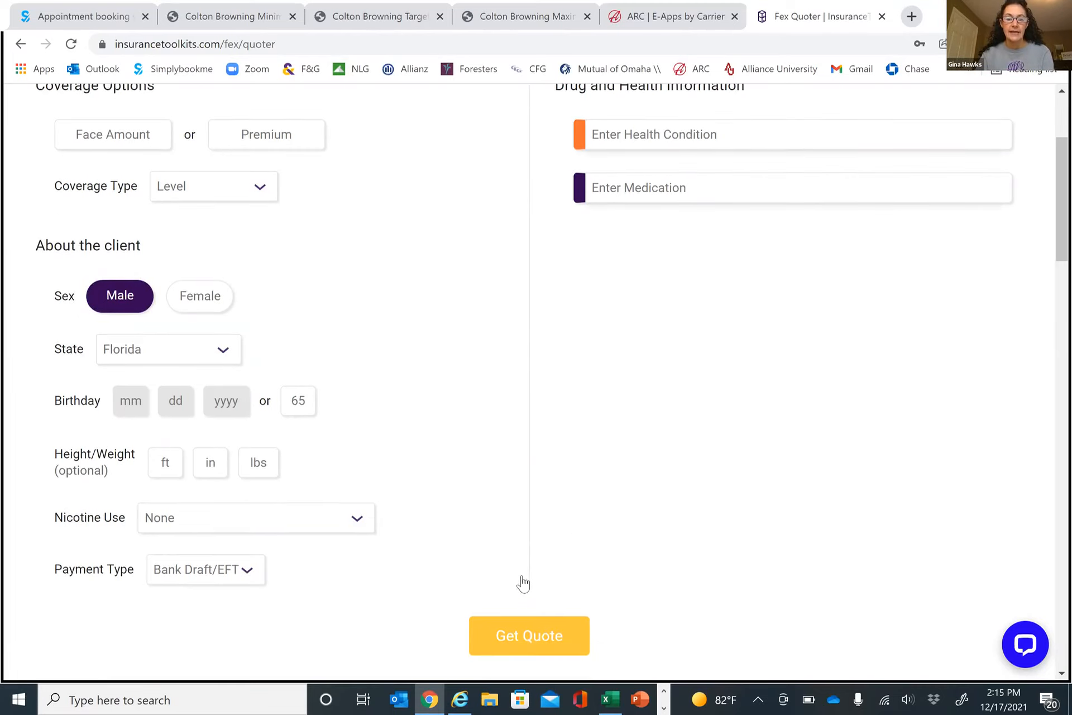
left_click(524, 591)
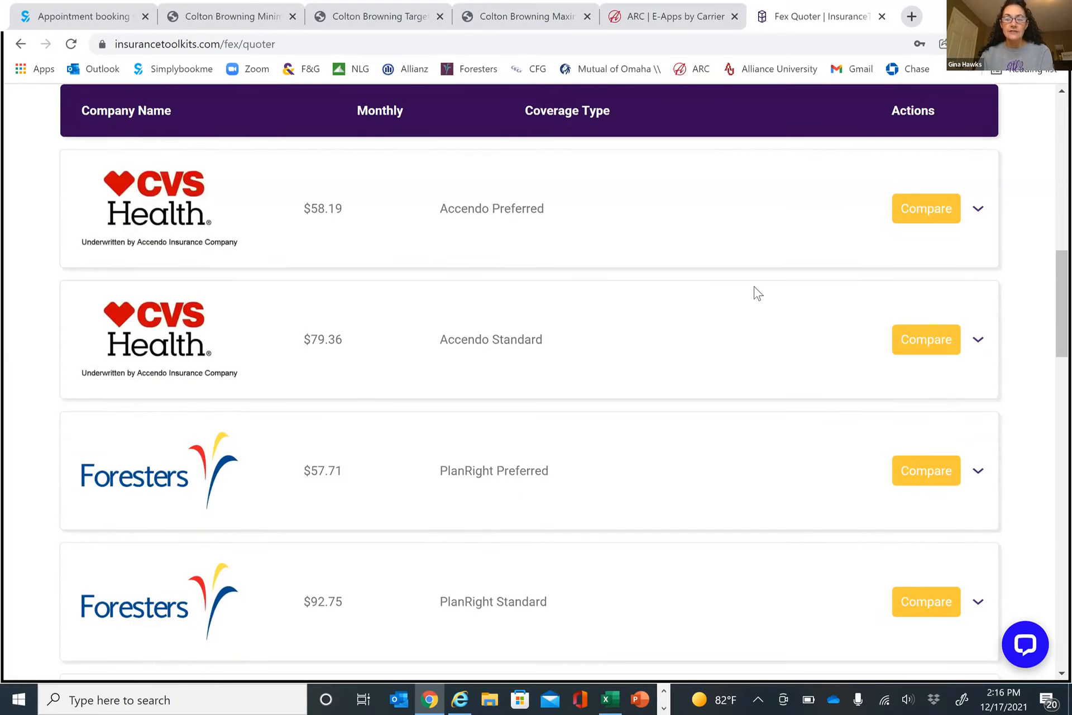
scroll(757, 293, "down", 10)
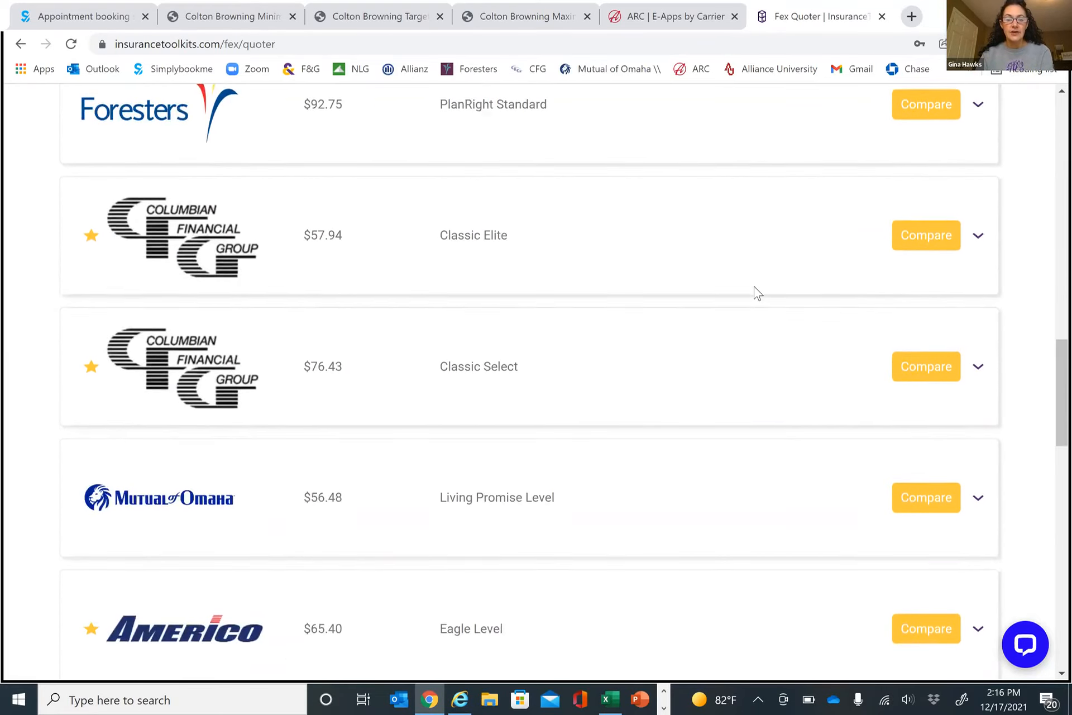
scroll(757, 293, "up", 10)
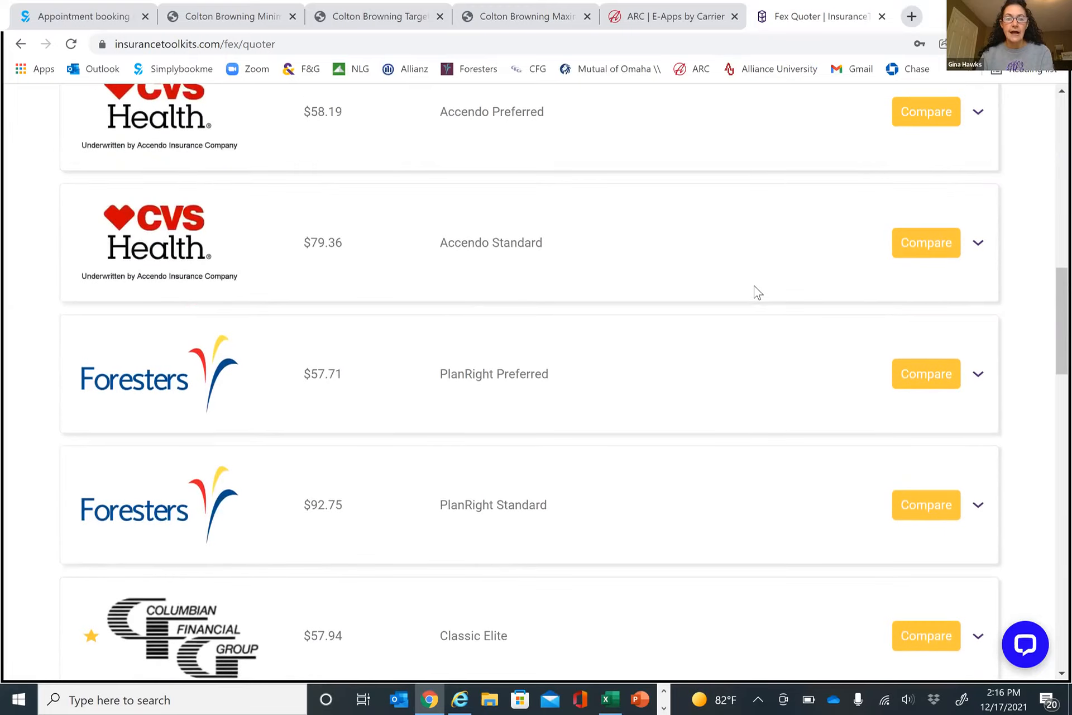
scroll(758, 293, "up", 2)
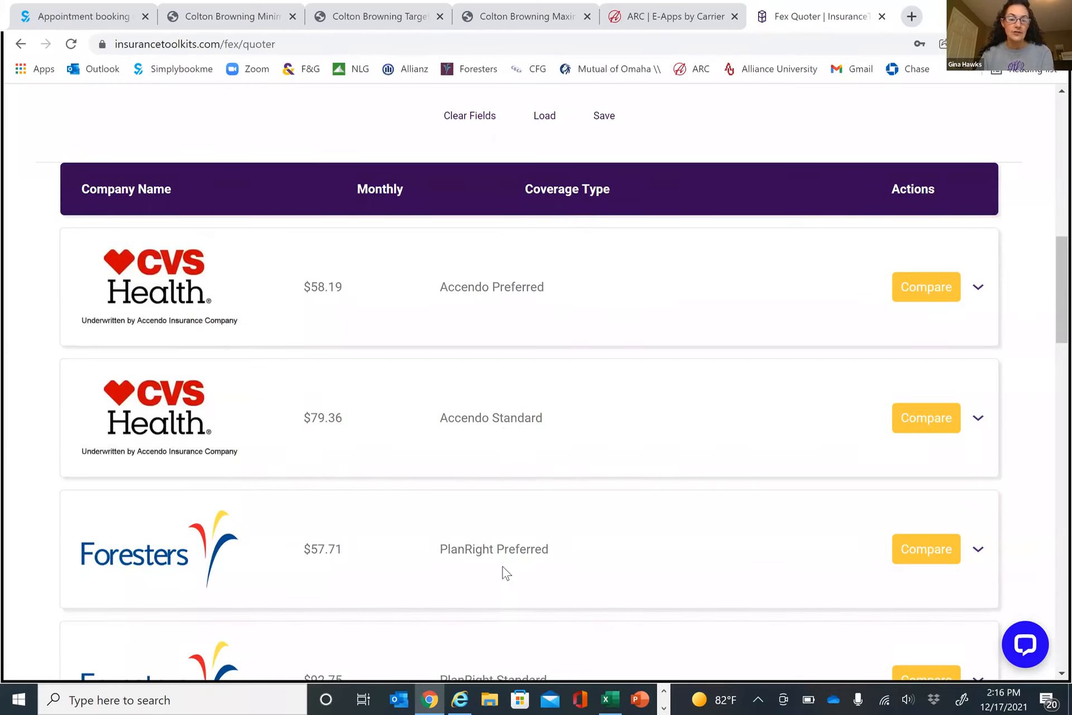
Expand the CVS Health Accendo Preferred quote to view its annual and accidental death rates, and collapse it again
scroll(514, 469, "down", 3)
scroll(704, 340, "up", 3)
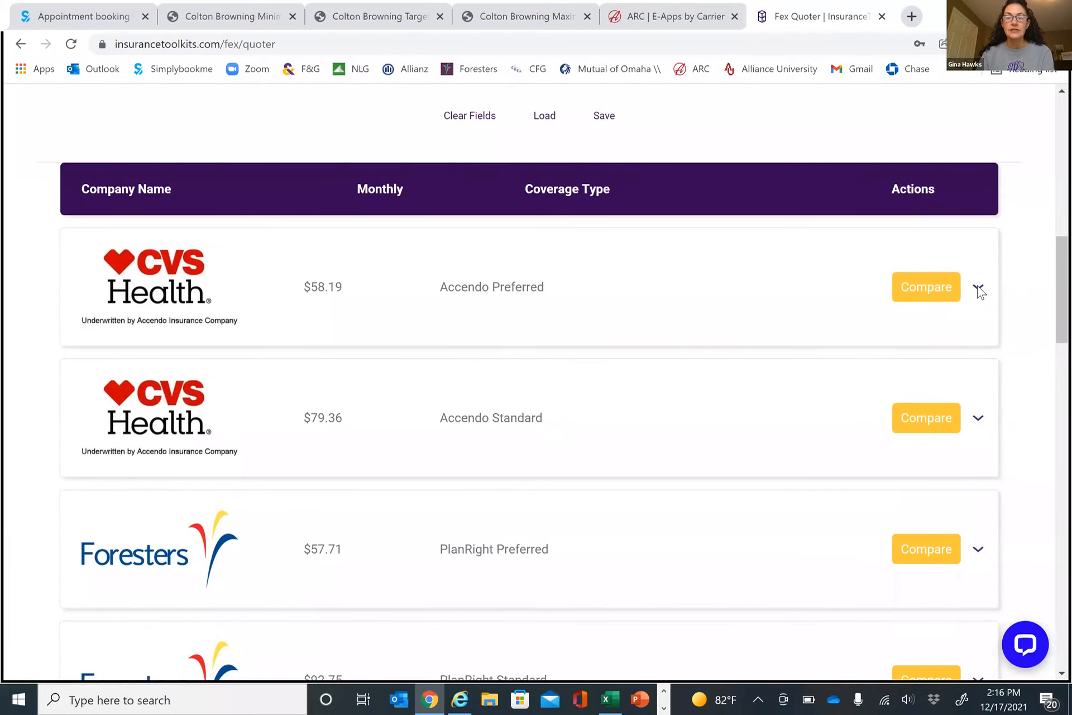
left_click(979, 288)
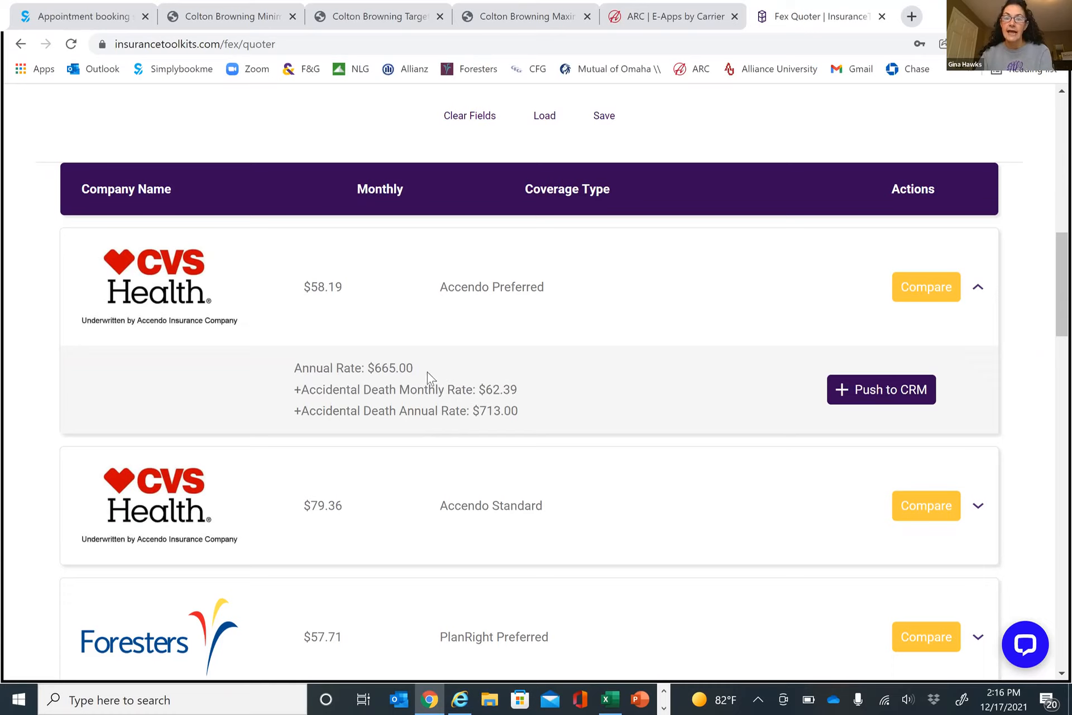
left_click(979, 289)
Set the coverage type to Graded/Modified and get new quotes
scroll(1048, 299, "up", 4)
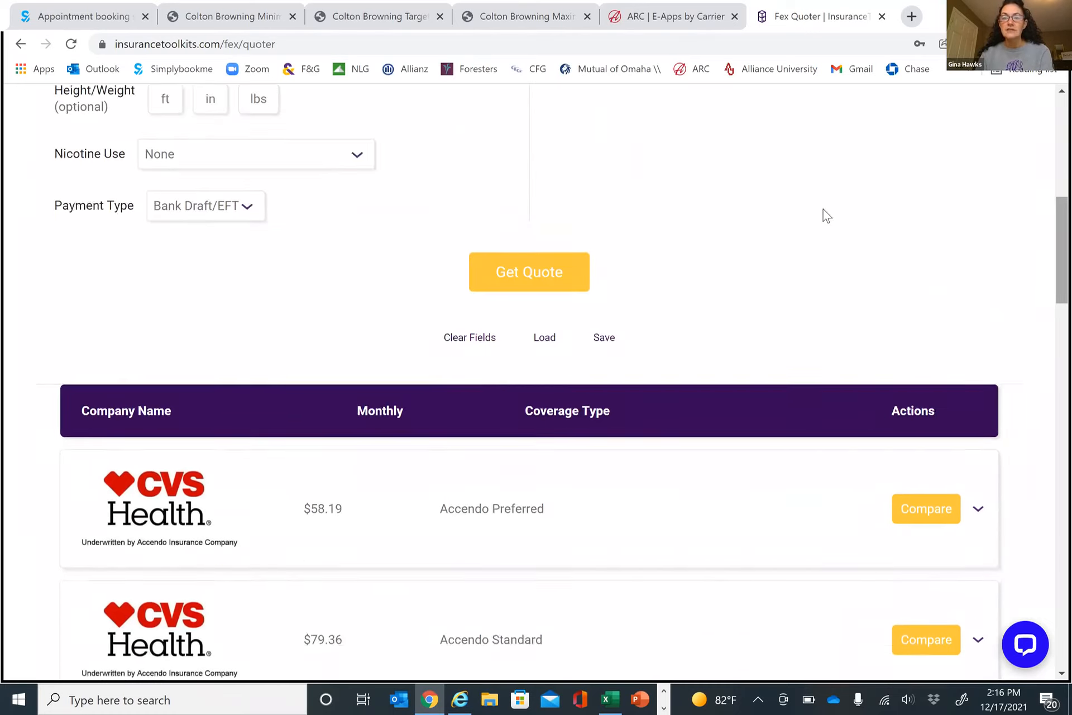
scroll(910, 250, "up", 8)
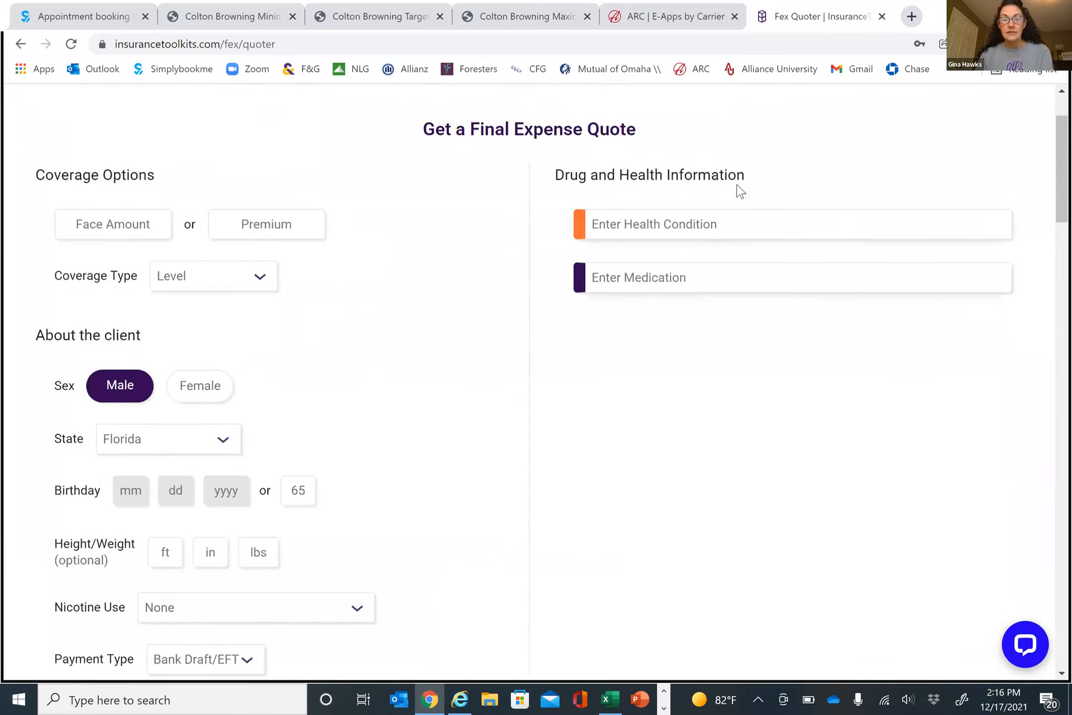
scroll(740, 192, "up", 1)
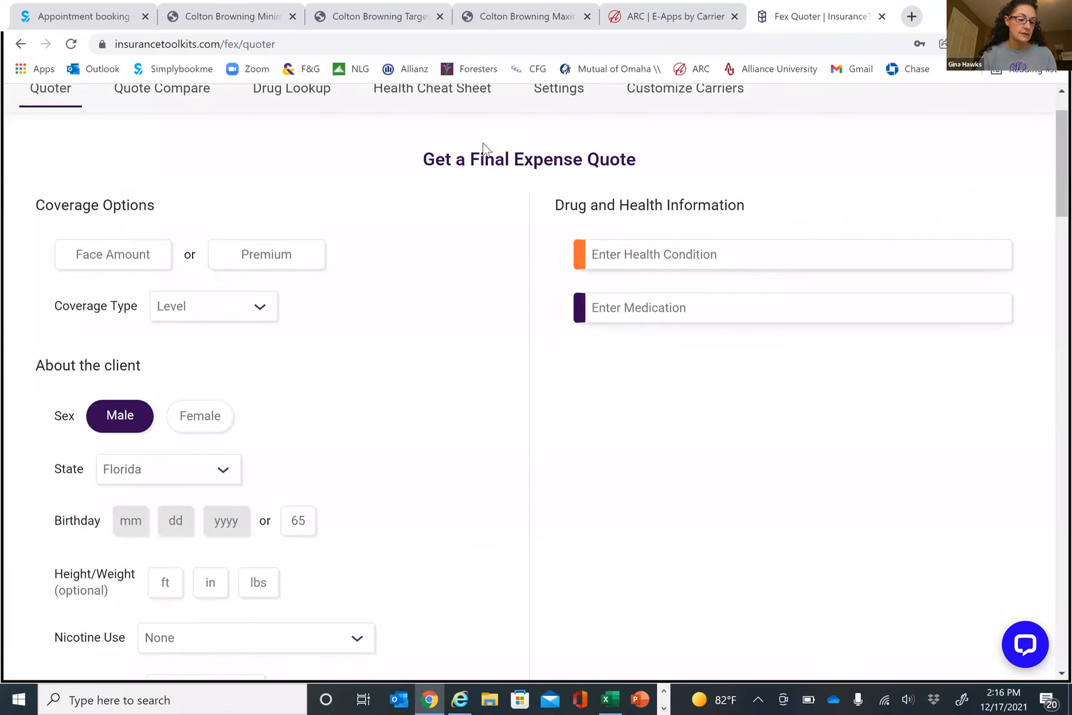
scroll(350, 317, "down", 2)
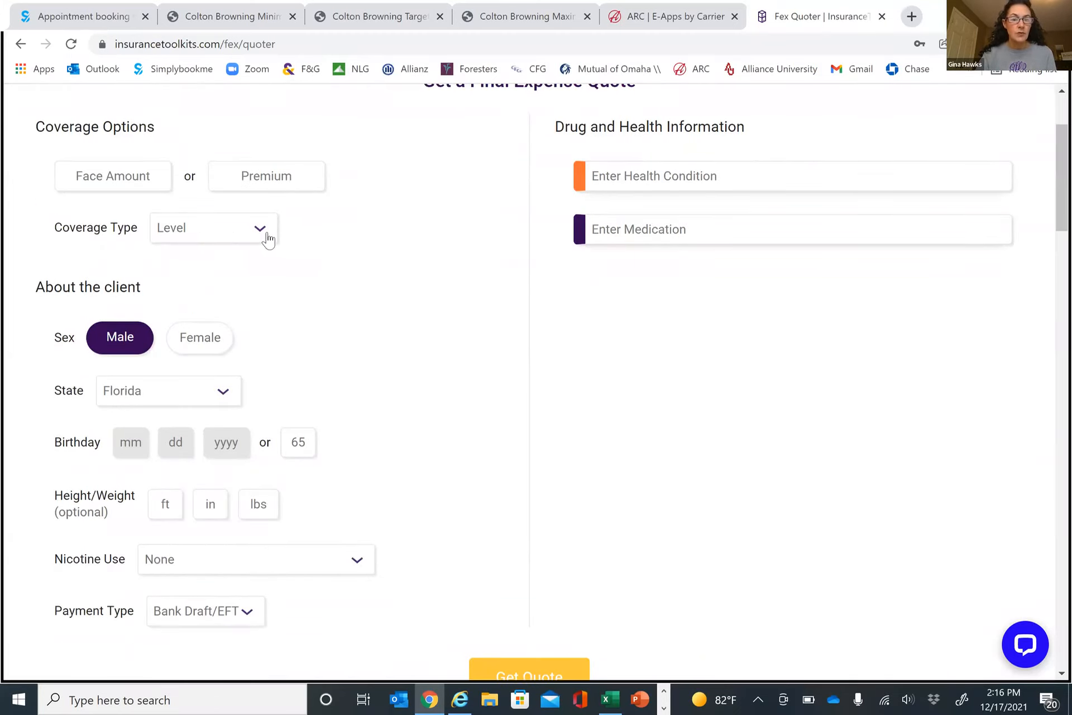
left_click(215, 229)
left_click(212, 283)
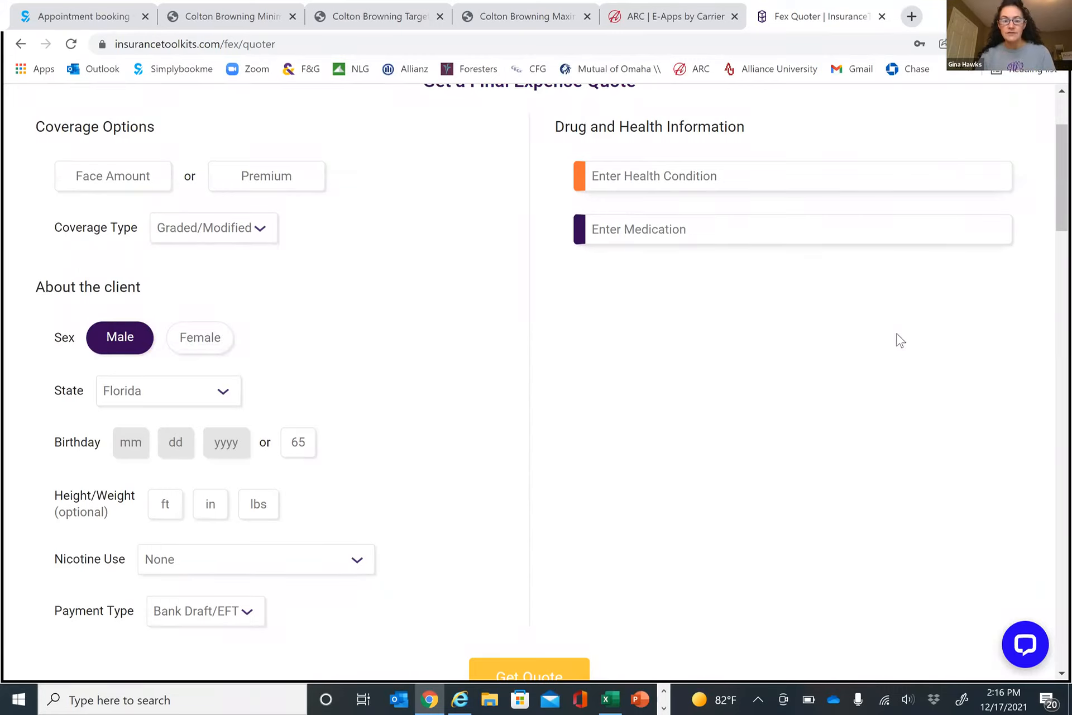
scroll(769, 515, "down", 3)
left_click(540, 522)
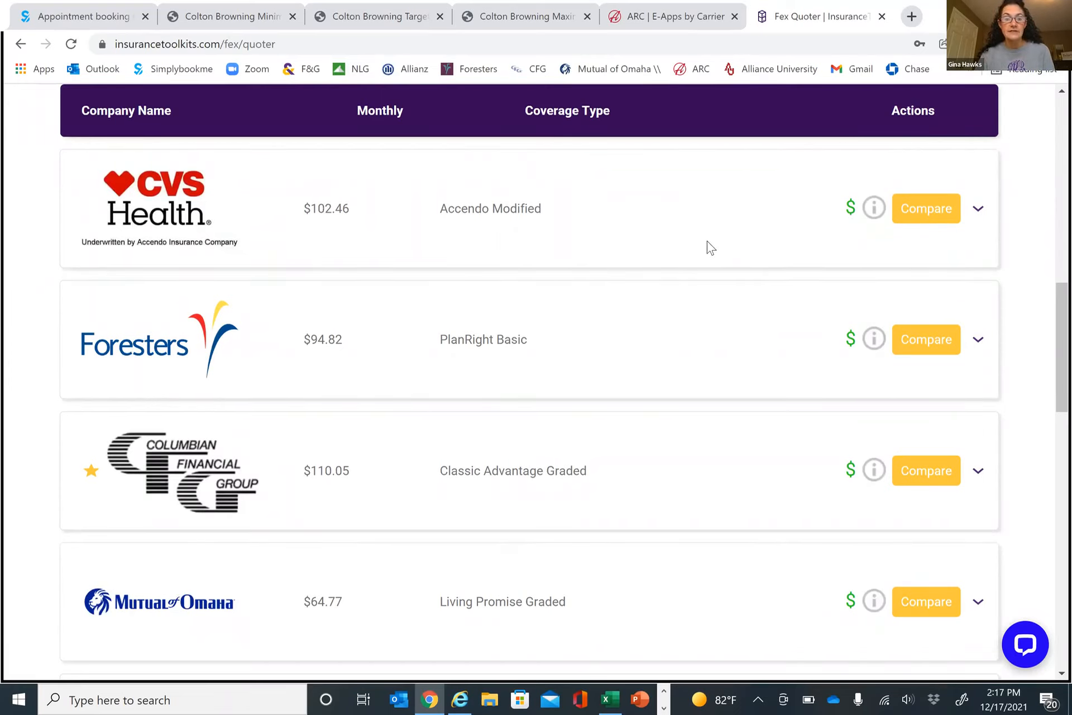
View the compensation notes of the graded and modified quotes, starting with CVS Health Accendo Modified
mouse_move(851, 217)
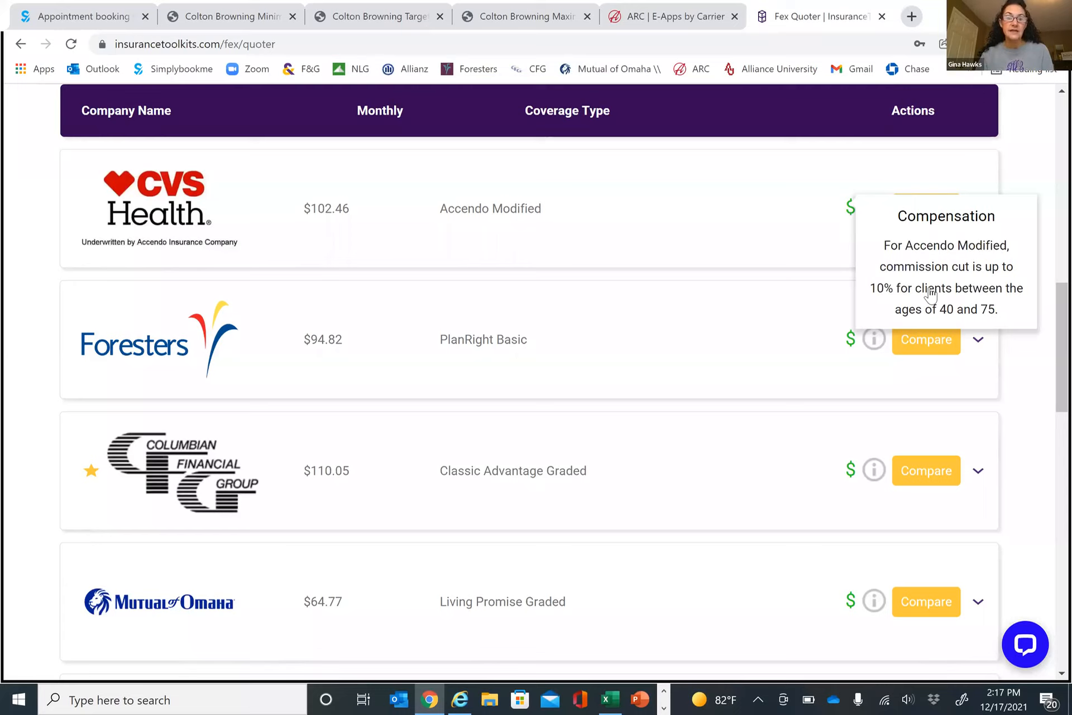
mouse_move(848, 343)
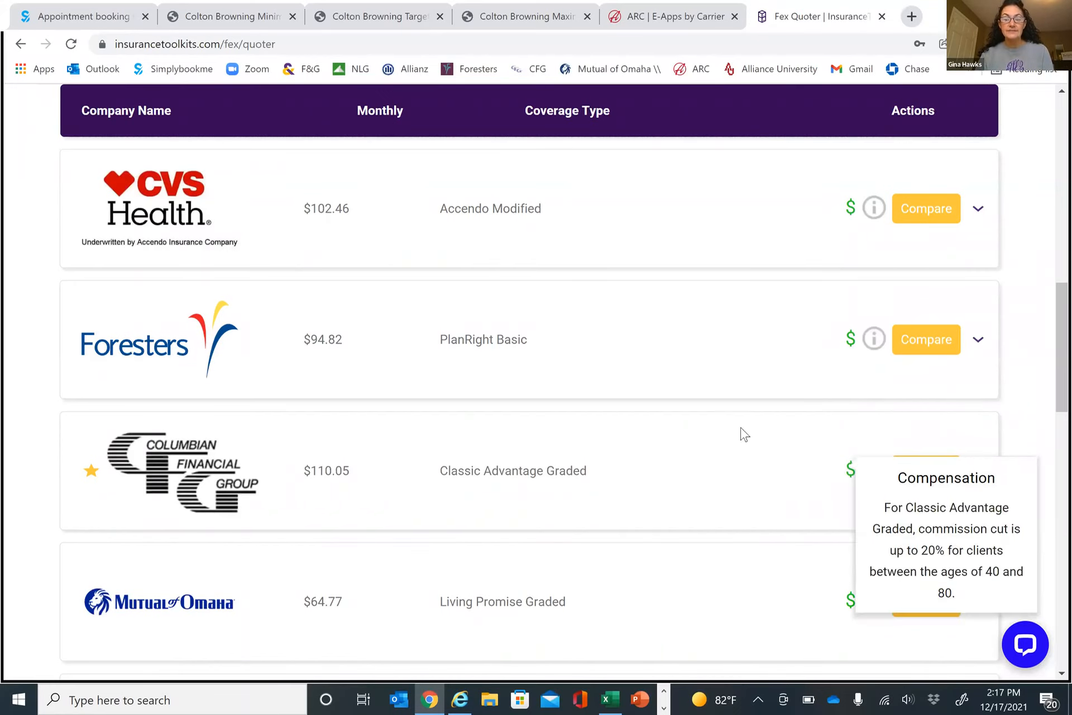
View the plan info of the Columbian Financial Group Classic Advantage Graded quote
scroll(792, 538, "down", 5)
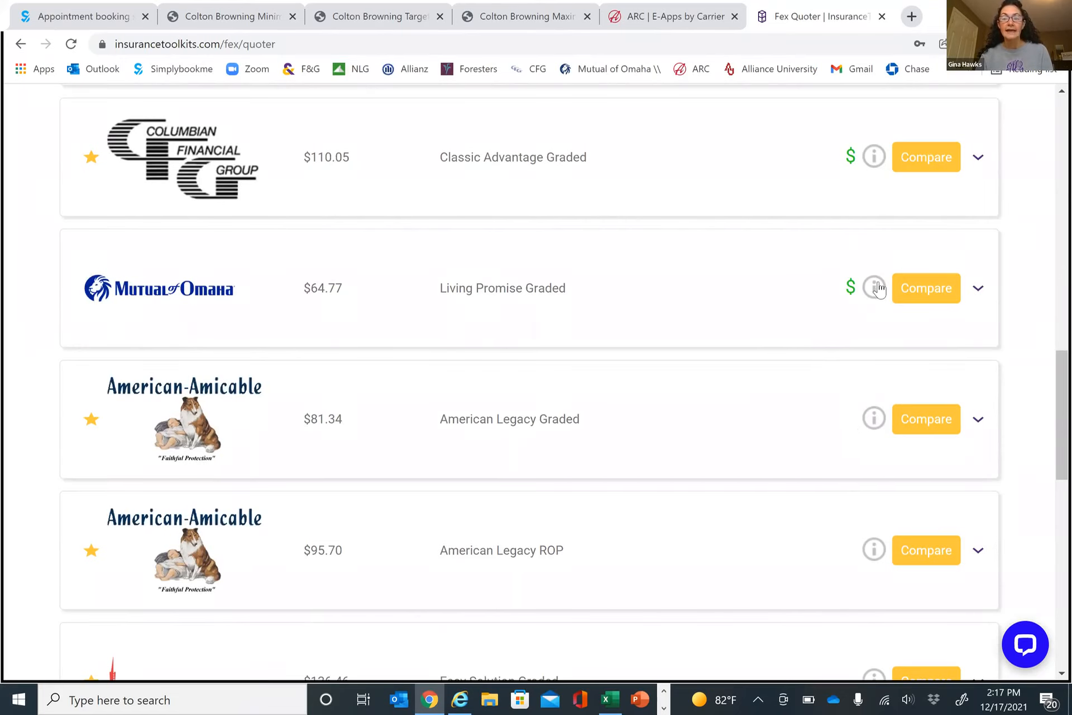
mouse_move(875, 293)
mouse_move(877, 169)
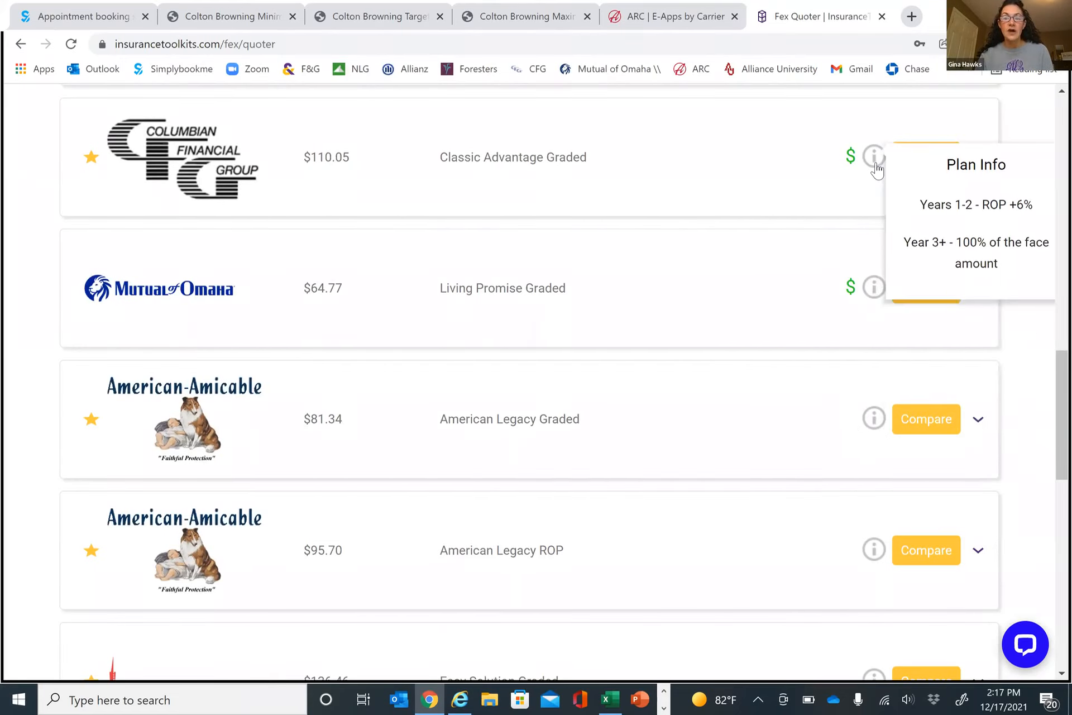
scroll(774, 265, "up", 3)
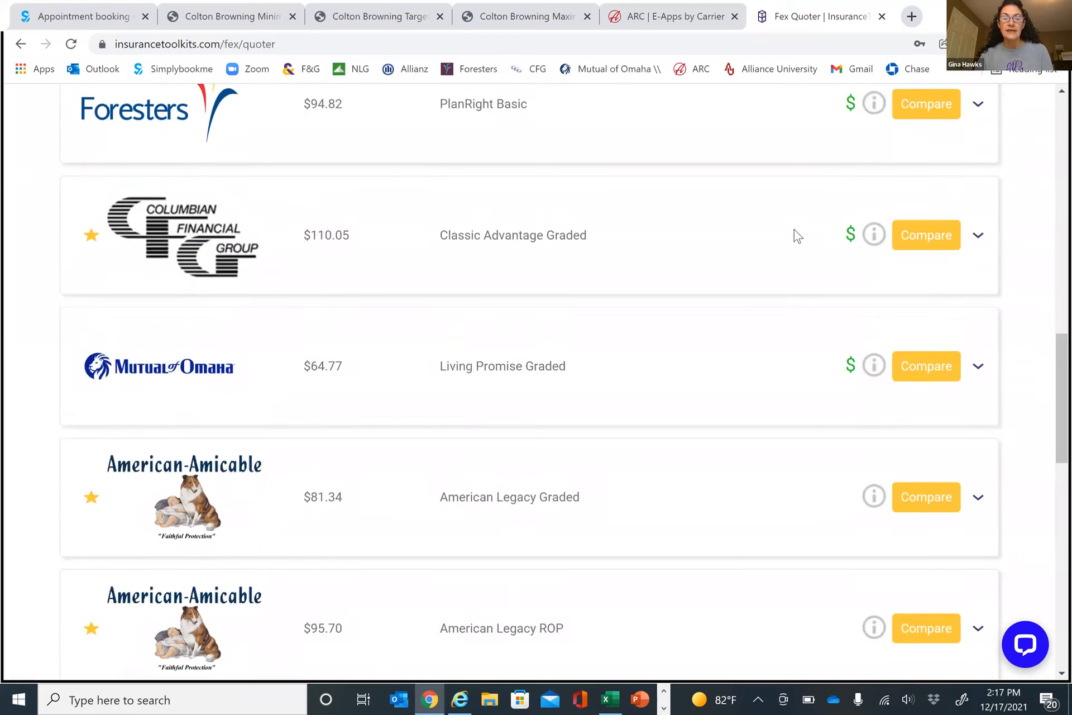
scroll(773, 267, "up", 4)
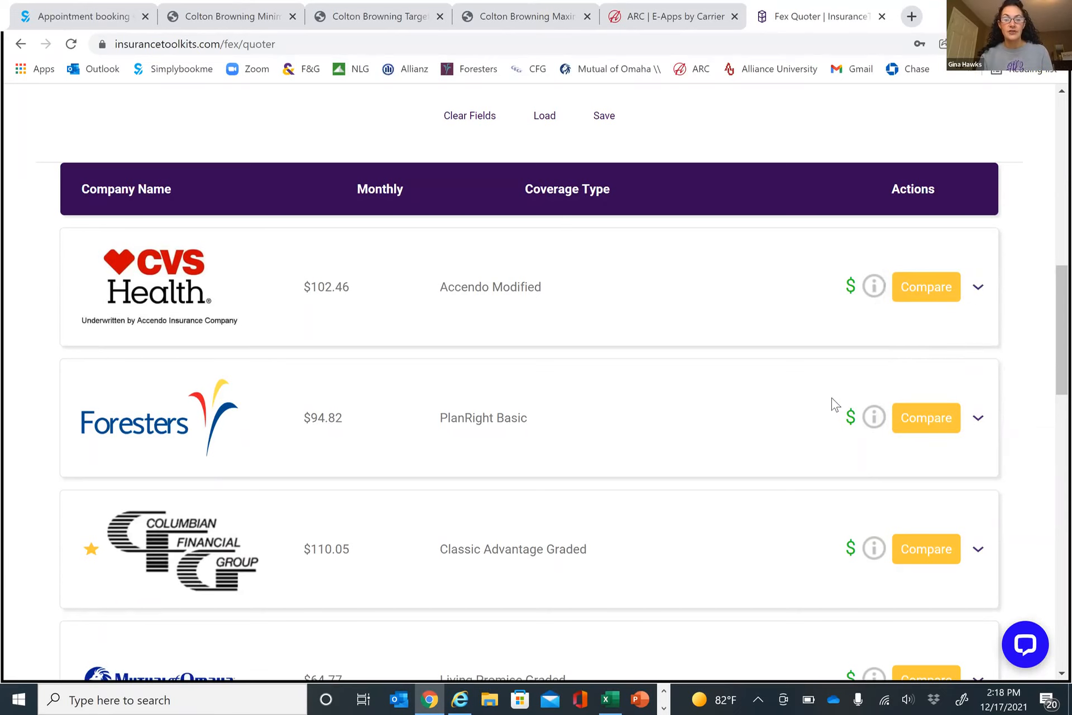
View the compensation note of Mutual of Omaha Living Promise Graded and the plan info of American-Amicable American Legacy Graded
scroll(874, 354, "down", 1)
scroll(875, 361, "down", 1)
mouse_move(875, 480)
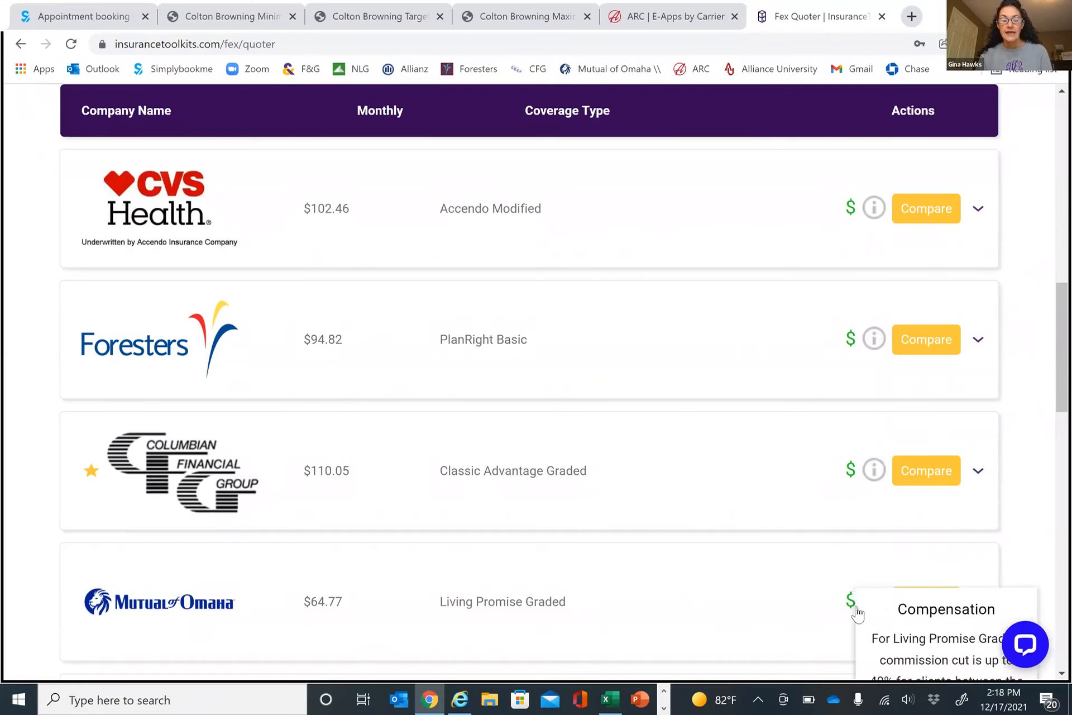
scroll(809, 487, "down", 4)
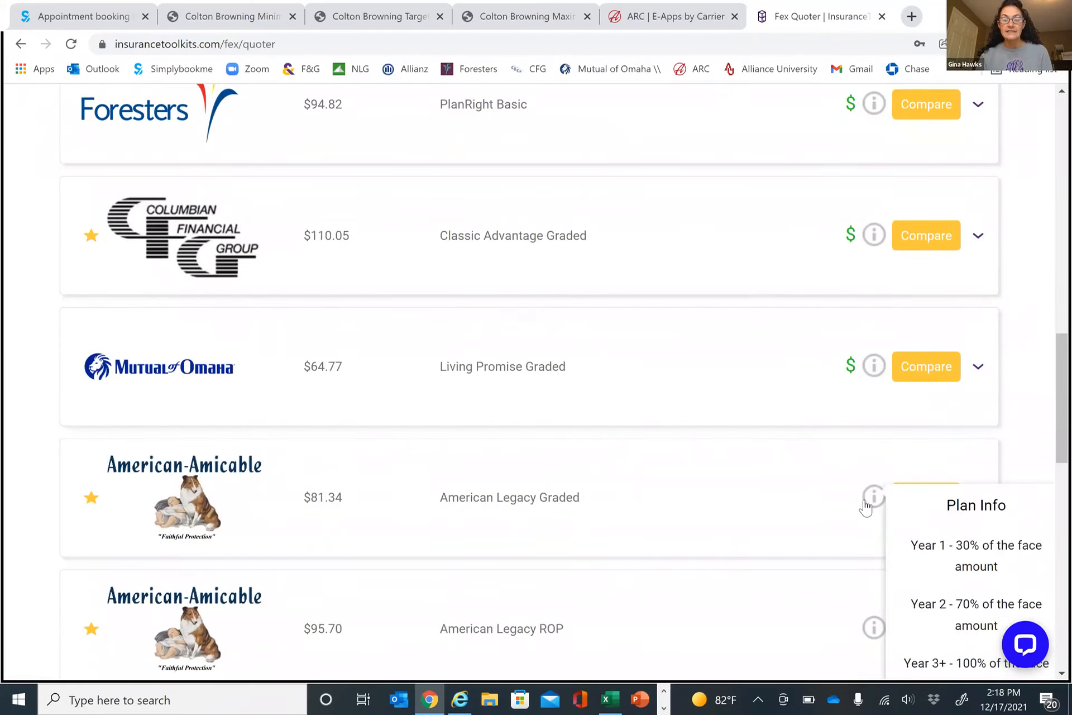
scroll(810, 408, "down", 3)
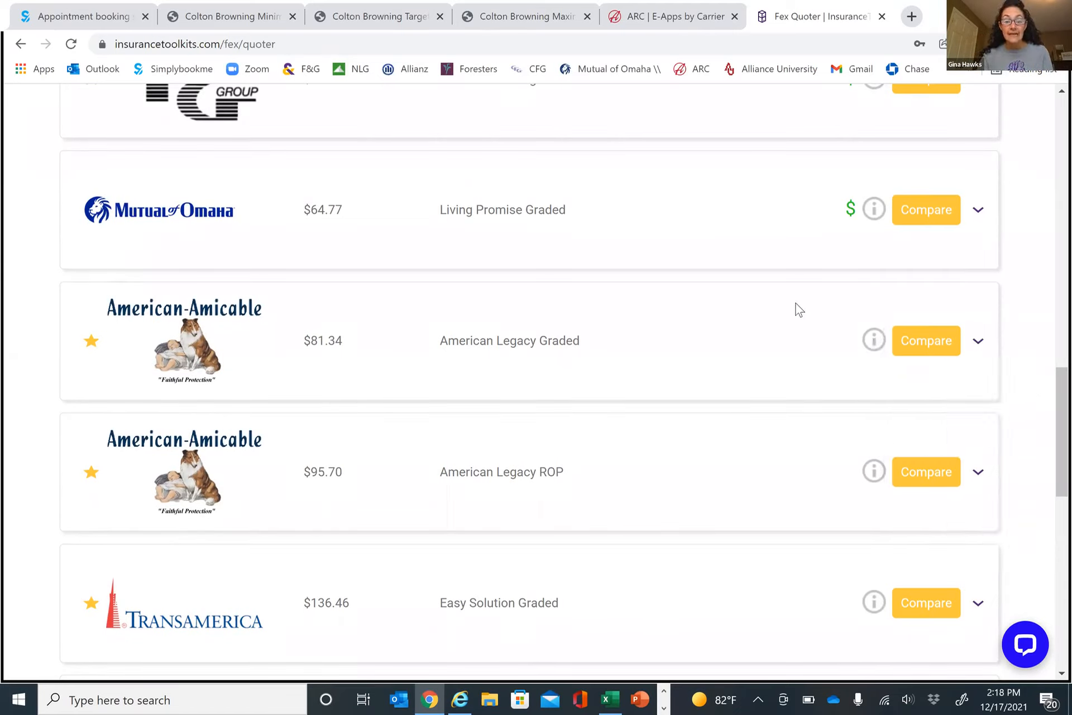
scroll(800, 310, "up", 5)
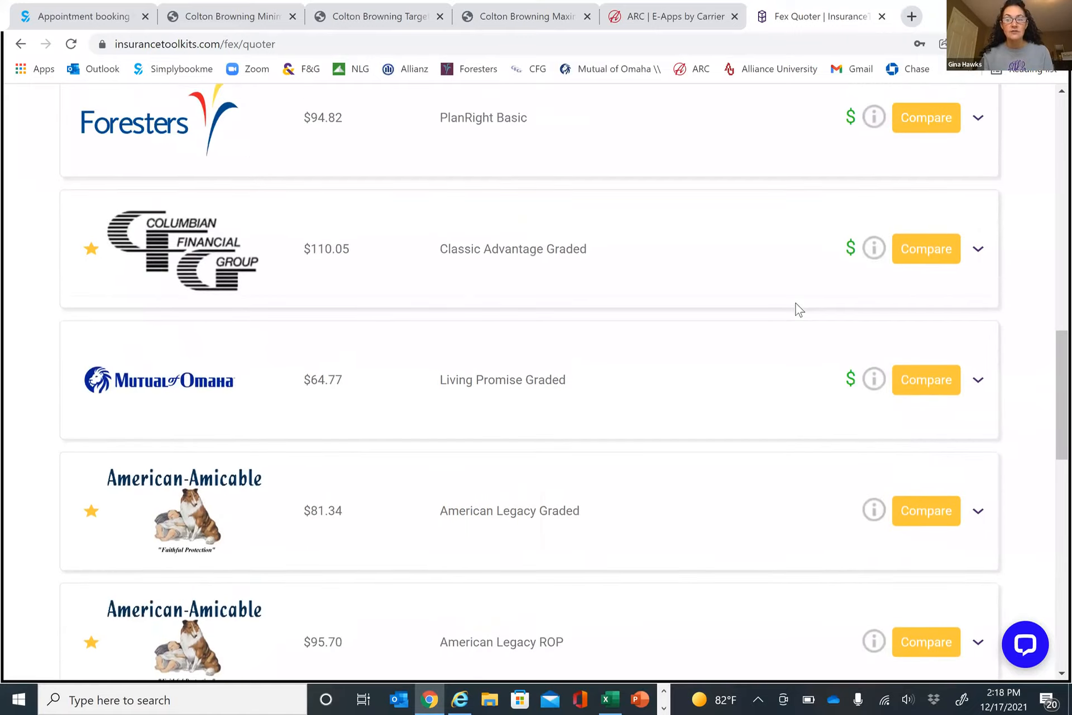
Add Tamoxifen as a medication in the client's drug and health information
scroll(795, 302, "up", 12)
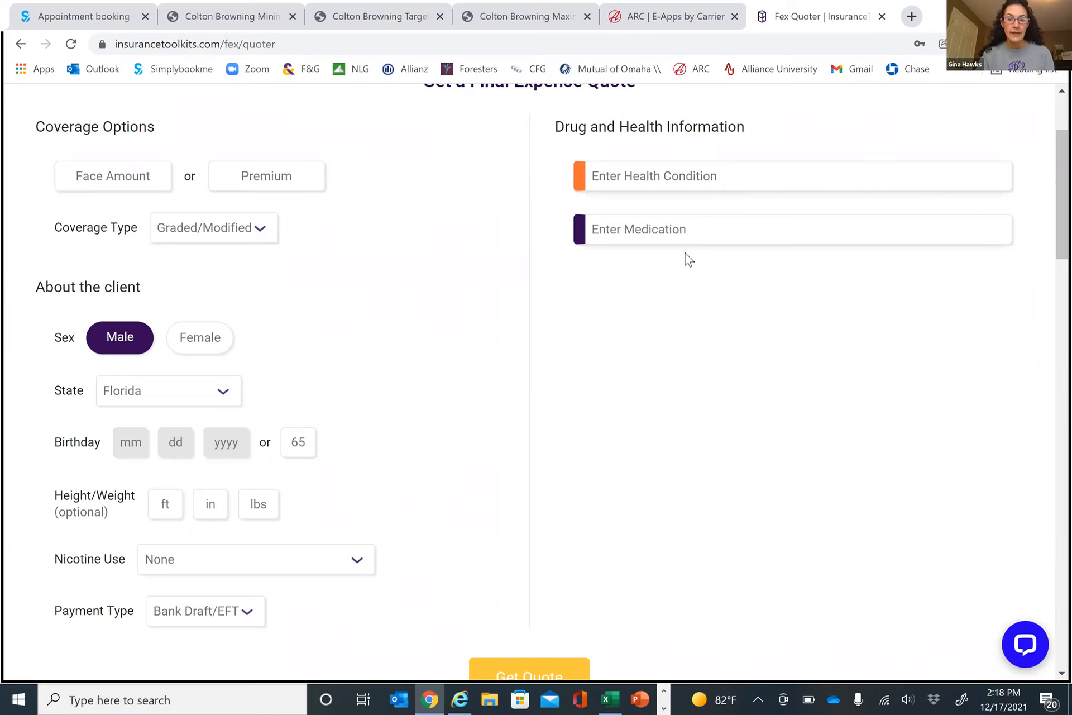
left_click(666, 230)
type("tamo")
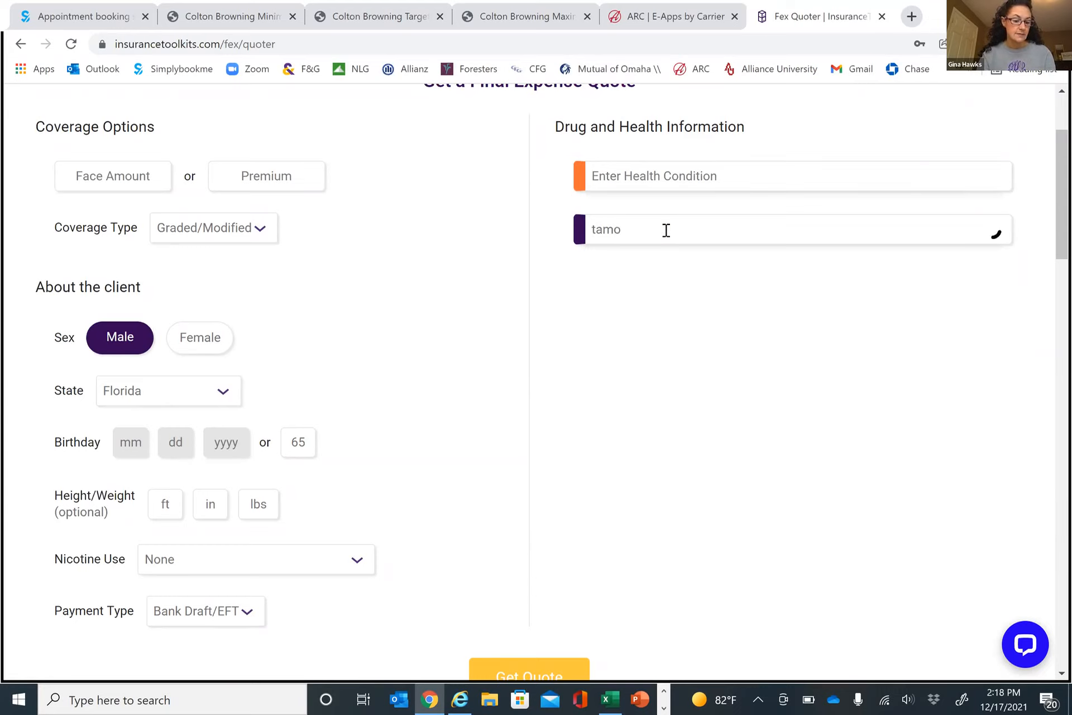
type("xif")
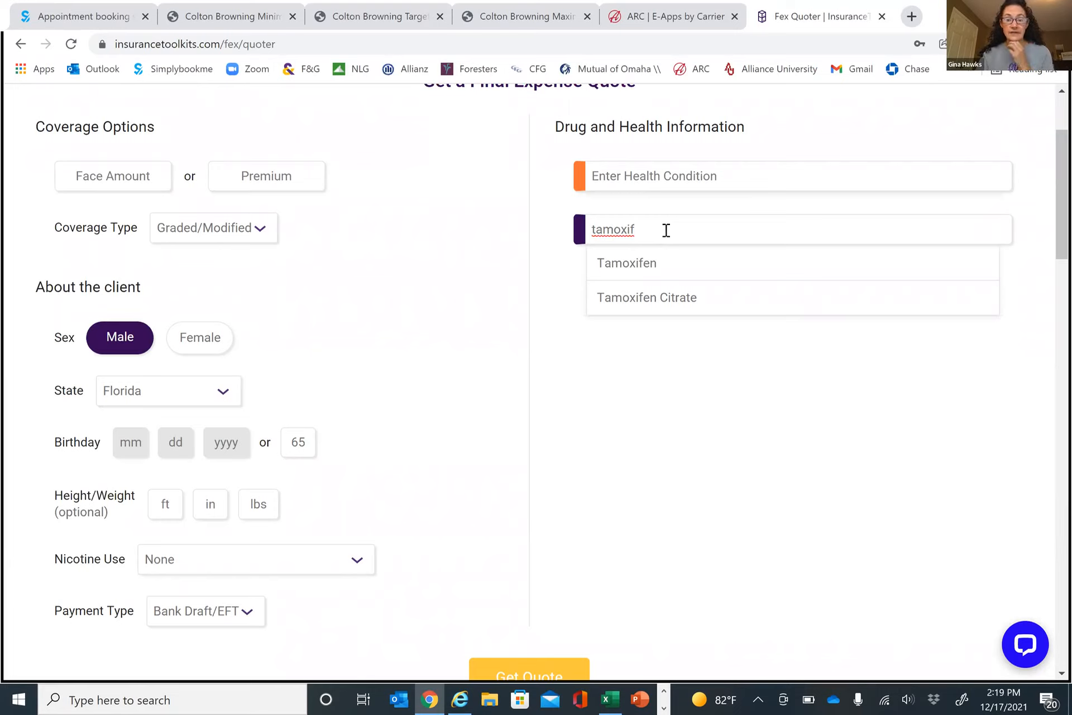
left_click(644, 267)
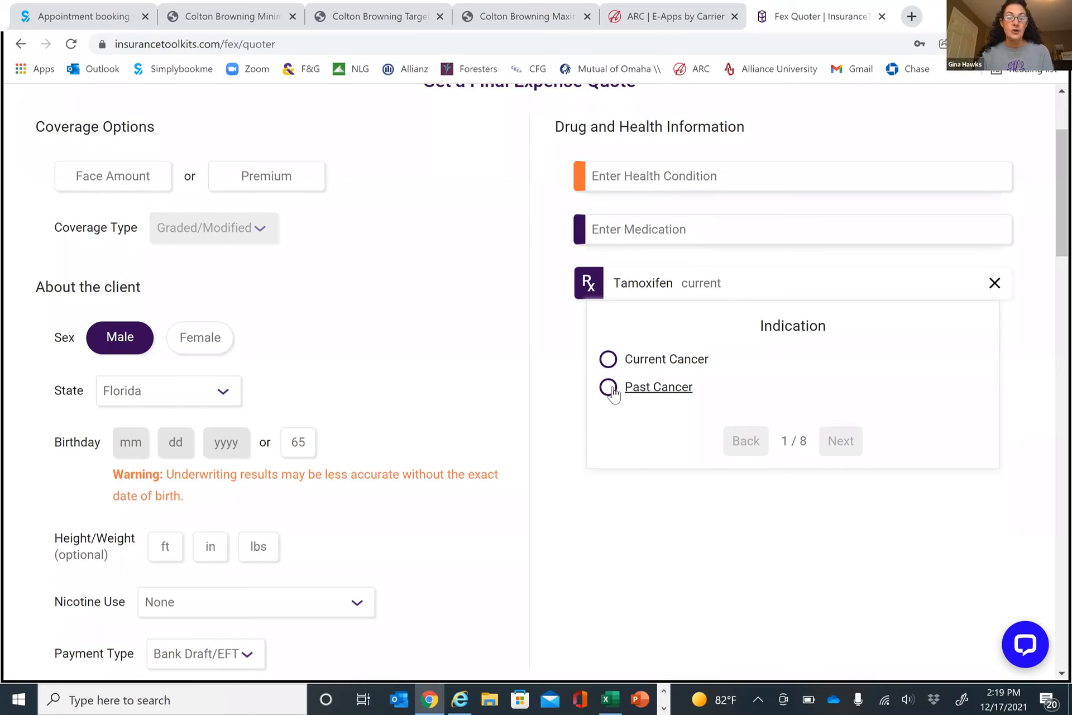
Record Tamoxifen for past cancer of type Non-Hodgkin's Lymphoma, first filled in 2017, with no stage A prostate cancer
left_click(651, 393)
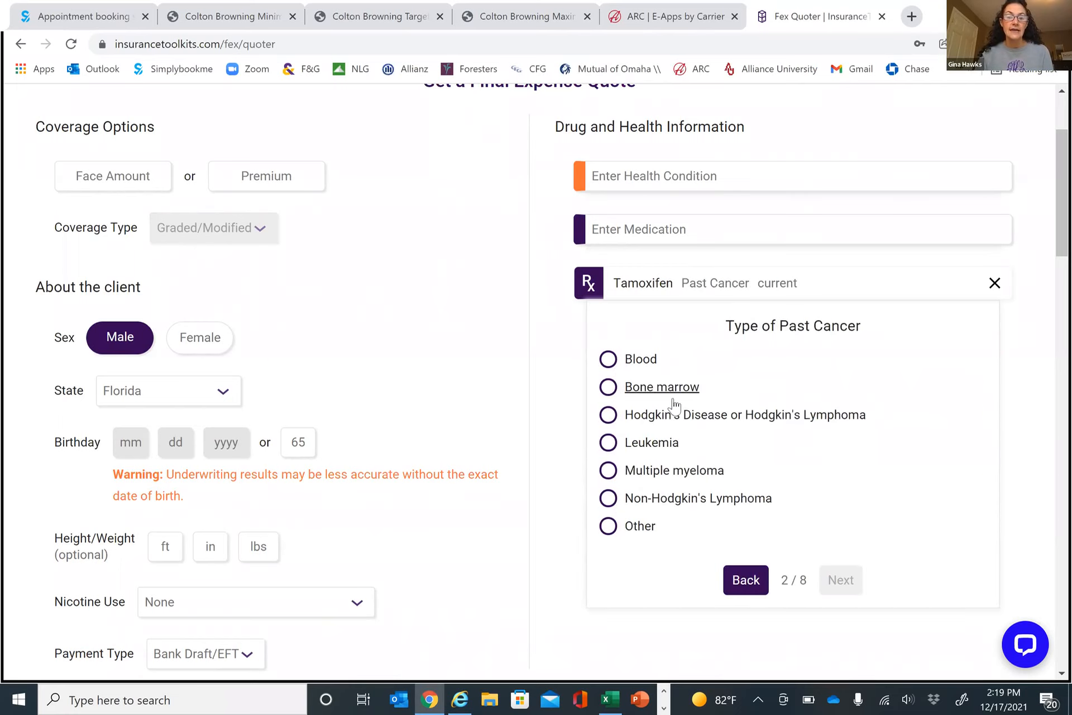
left_click(608, 499)
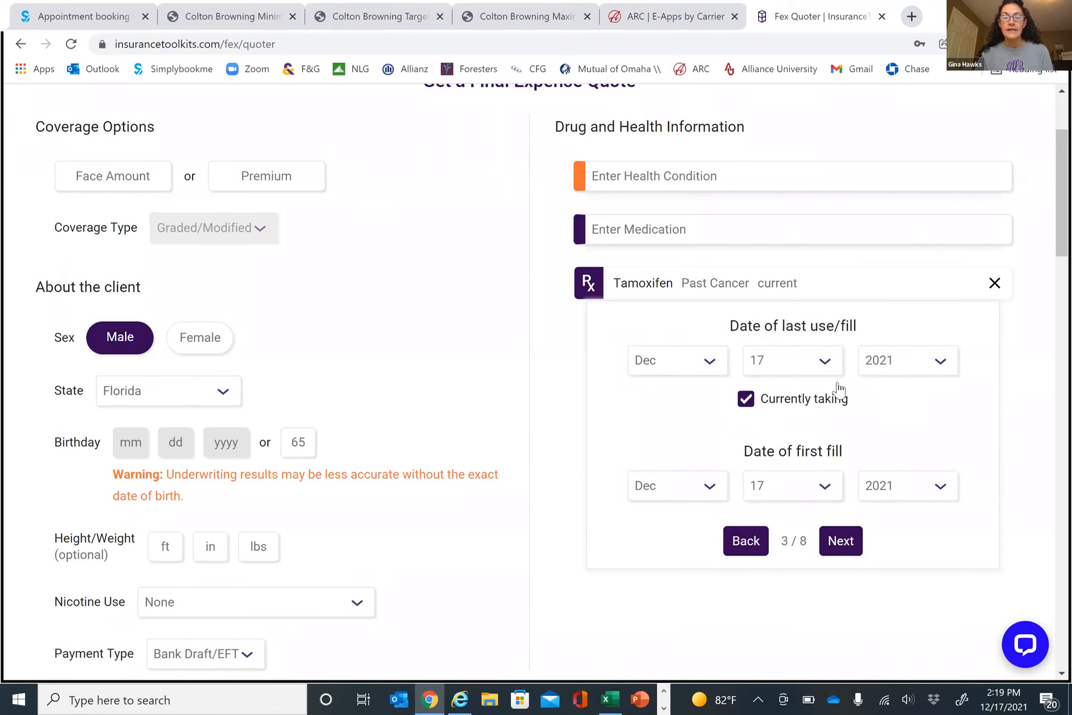
left_click(949, 497)
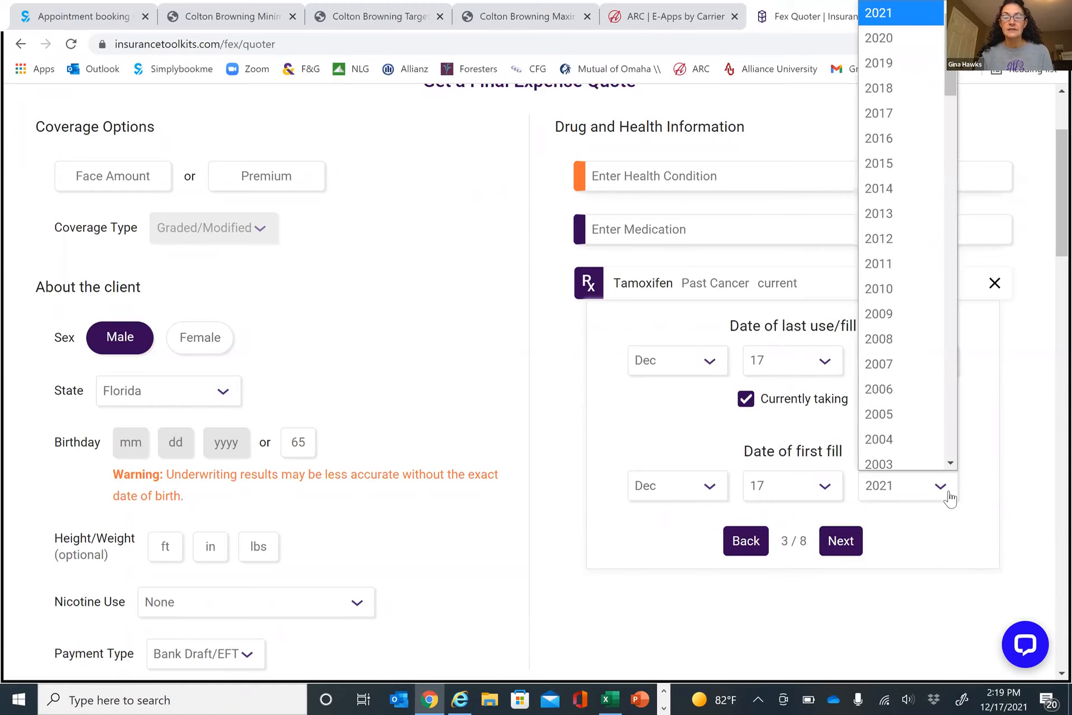
left_click(883, 109)
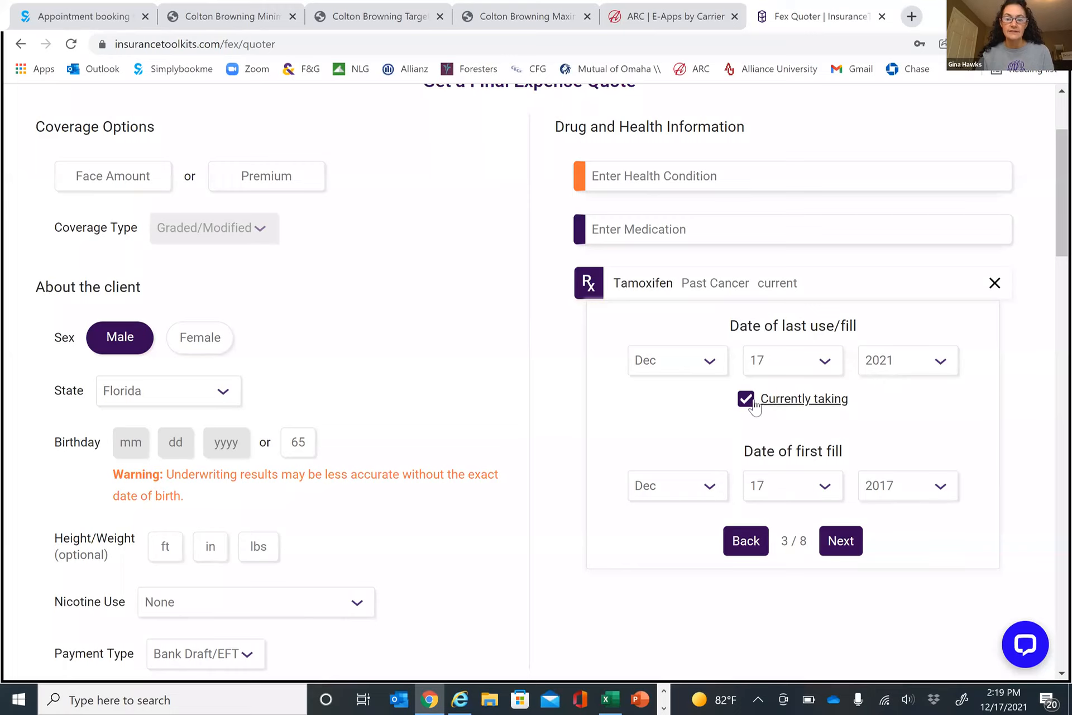
left_click(842, 545)
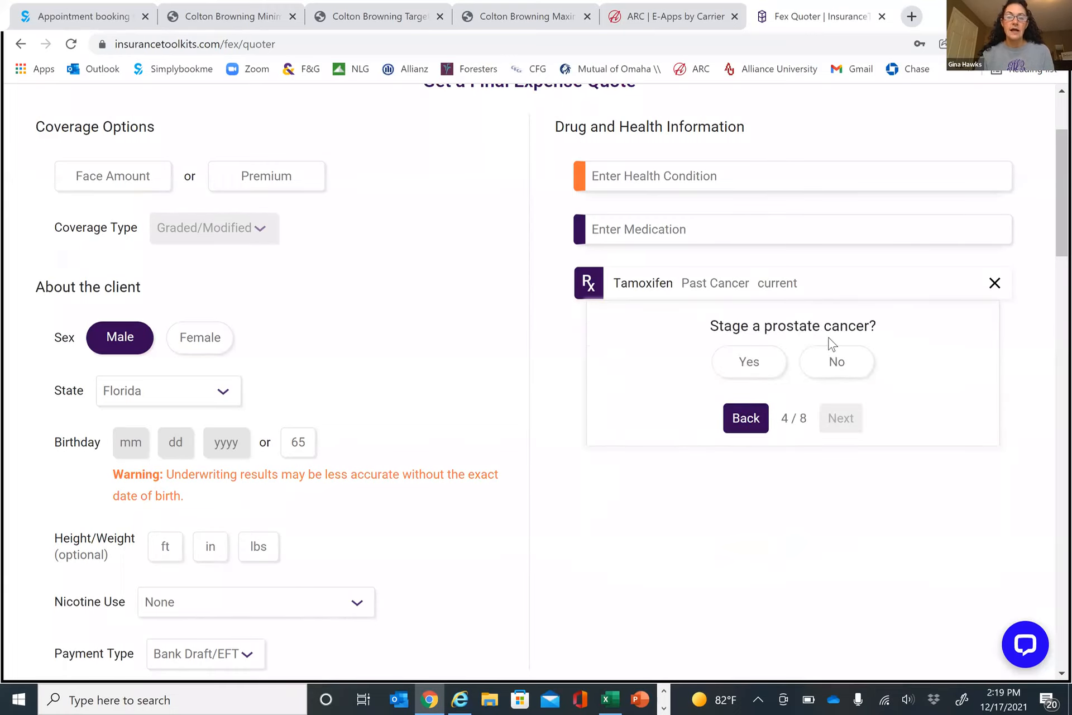
left_click(861, 368)
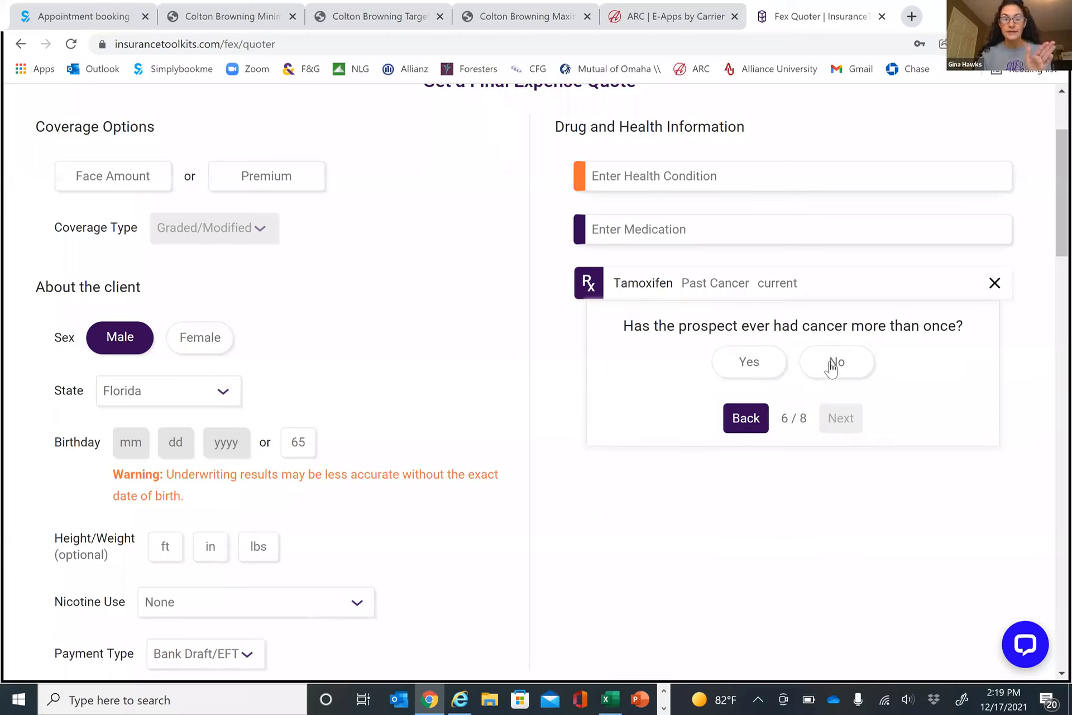
Try both No and Yes for the question about having had cancer more than once, returning to the question each time
left_click(831, 362)
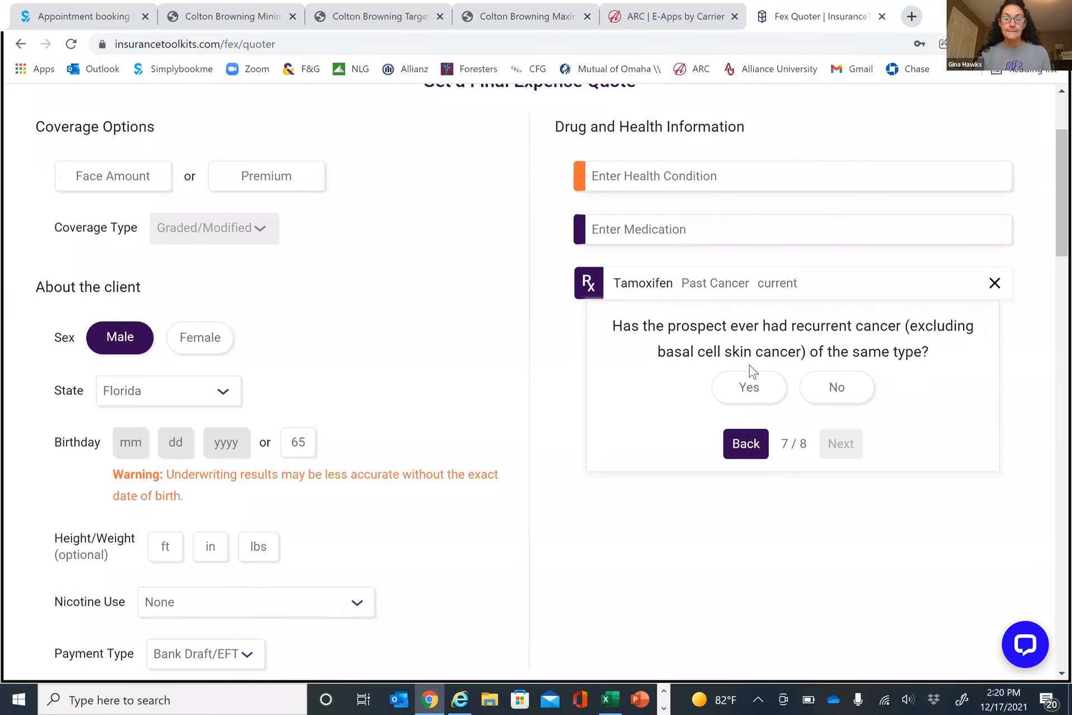
left_click(747, 446)
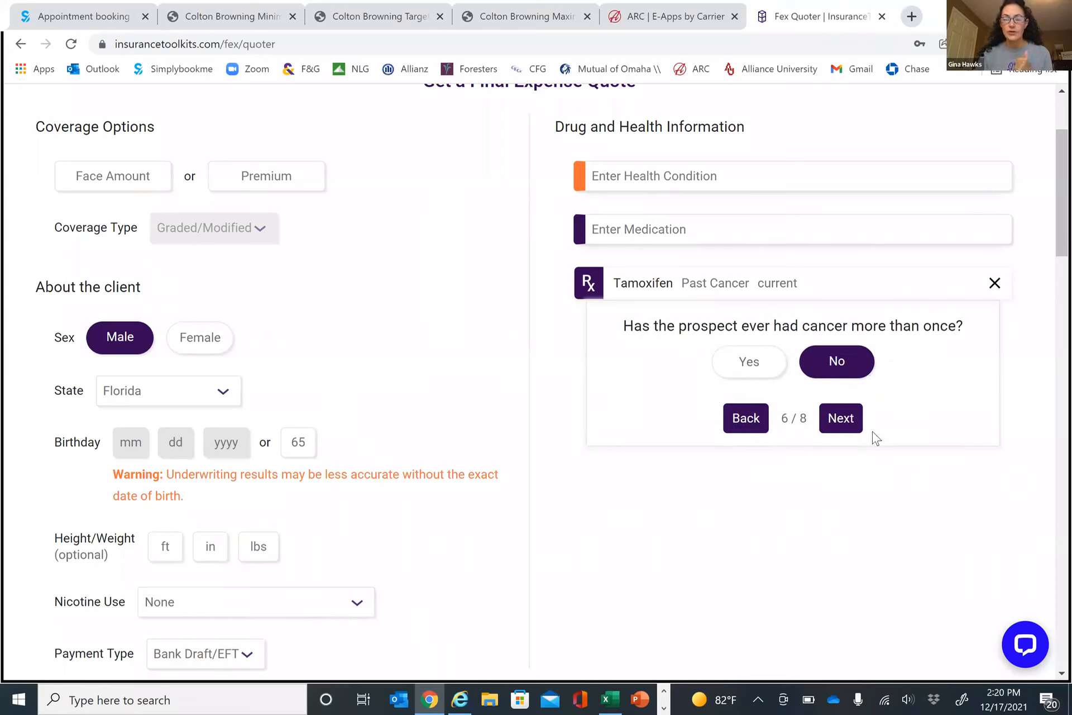
left_click(838, 417)
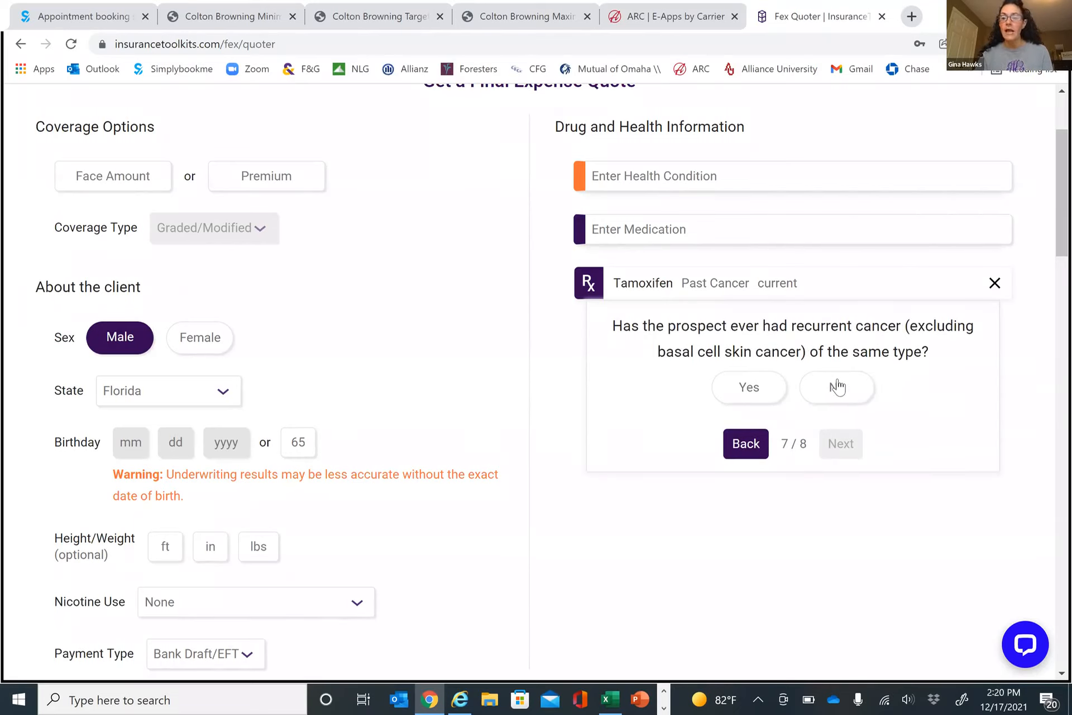
left_click(749, 451)
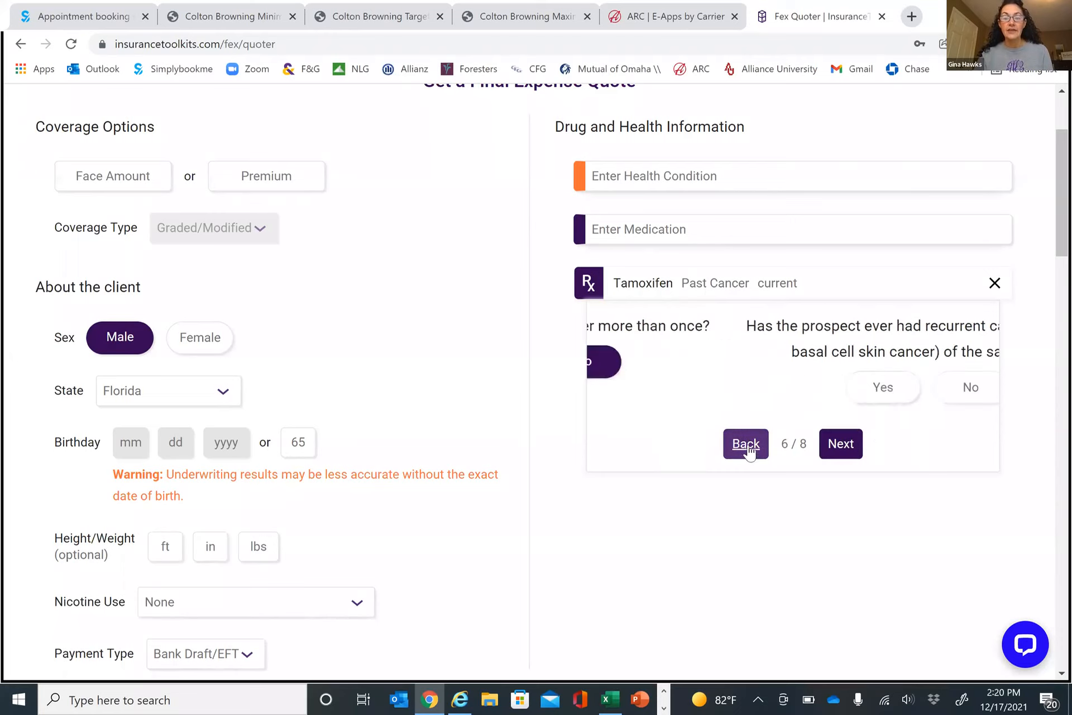
left_click(763, 364)
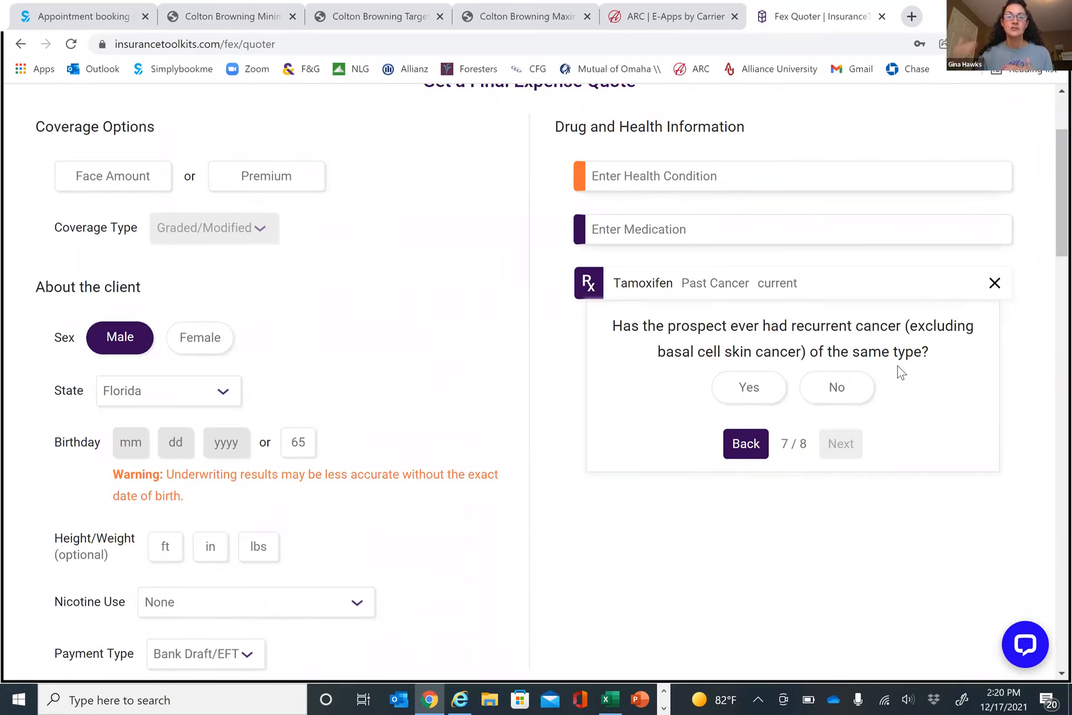
left_click(756, 449)
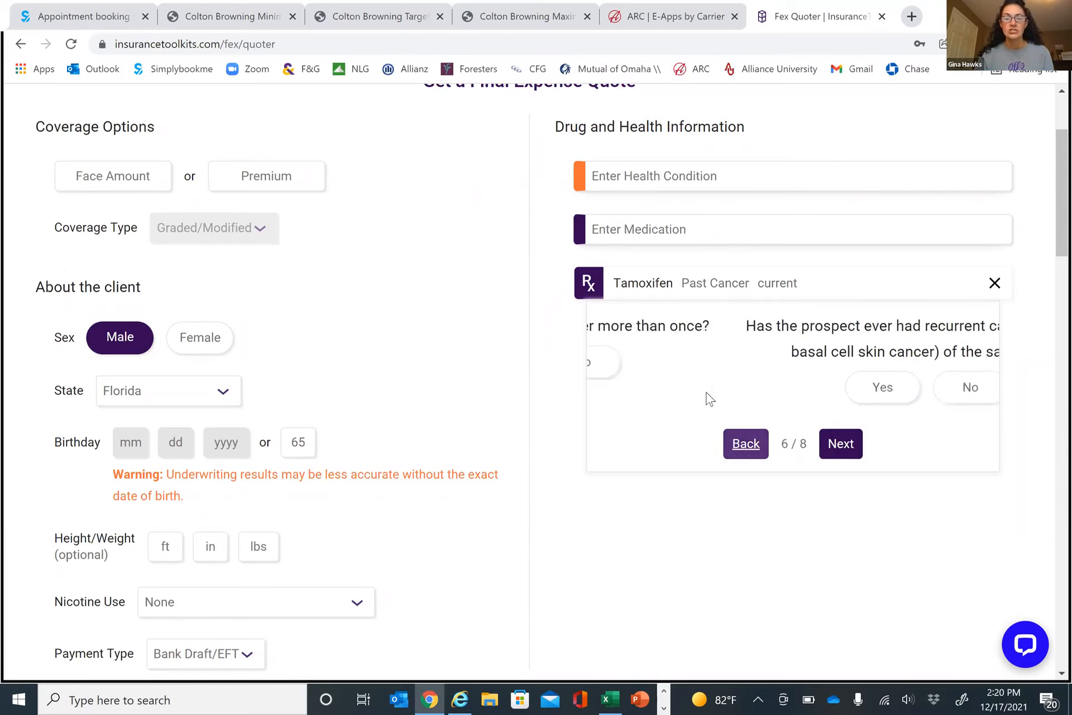
Answer No to having had cancer more than once, recurrent cancer of the same type, and metastatic cancer
left_click(836, 363)
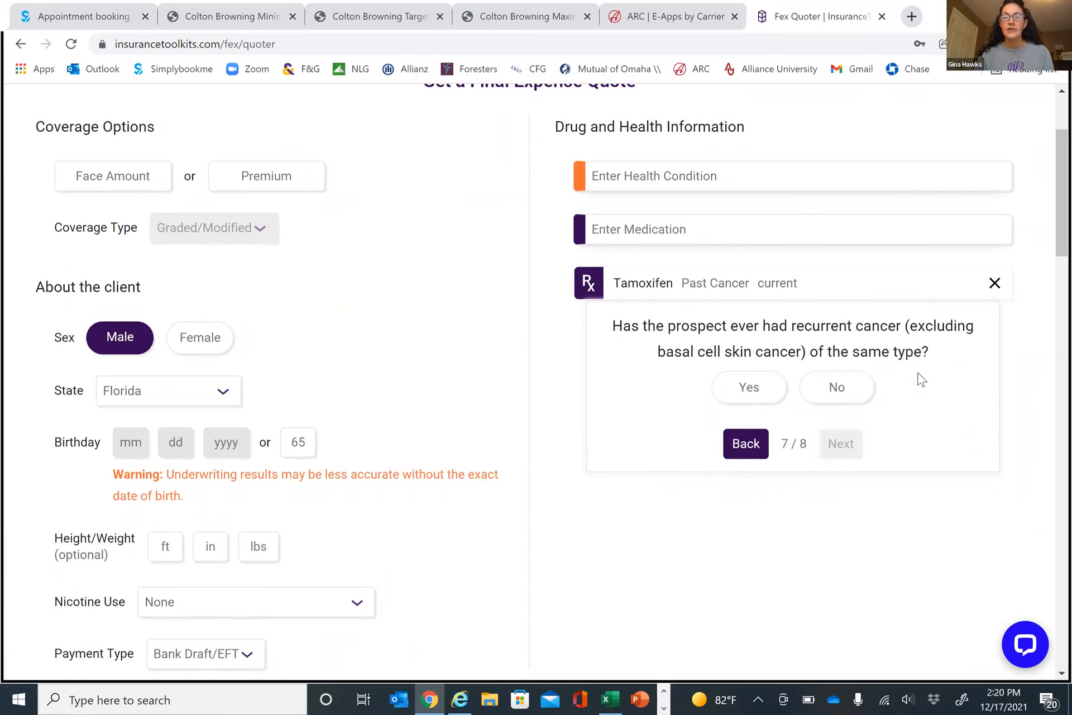
left_click(853, 389)
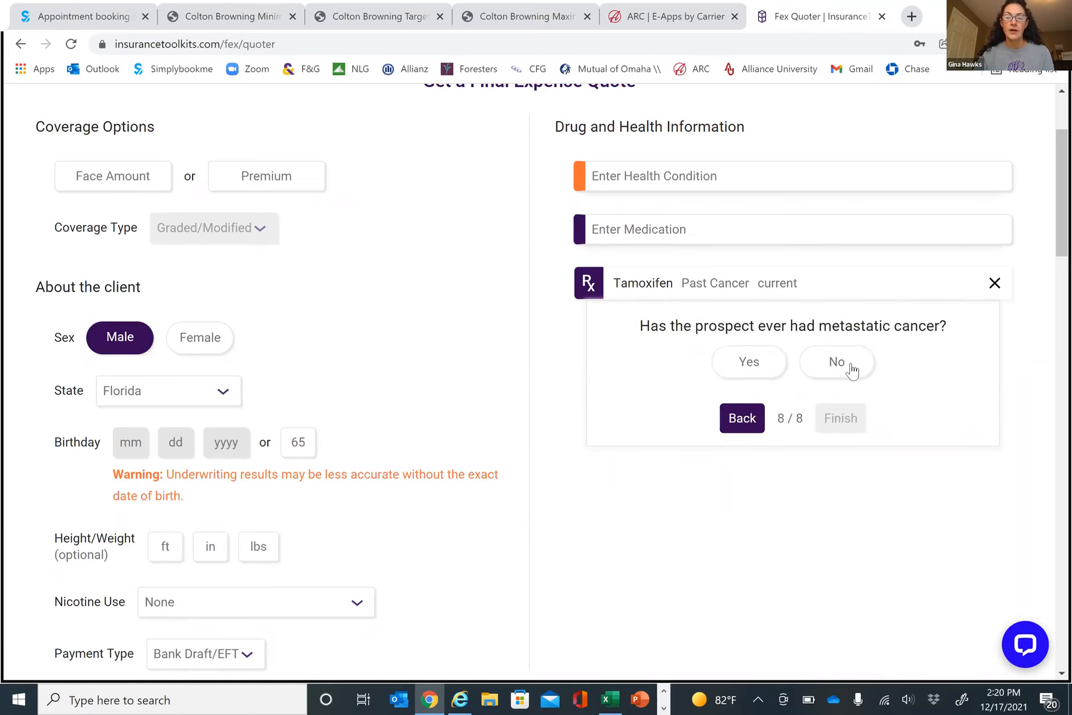
left_click(851, 370)
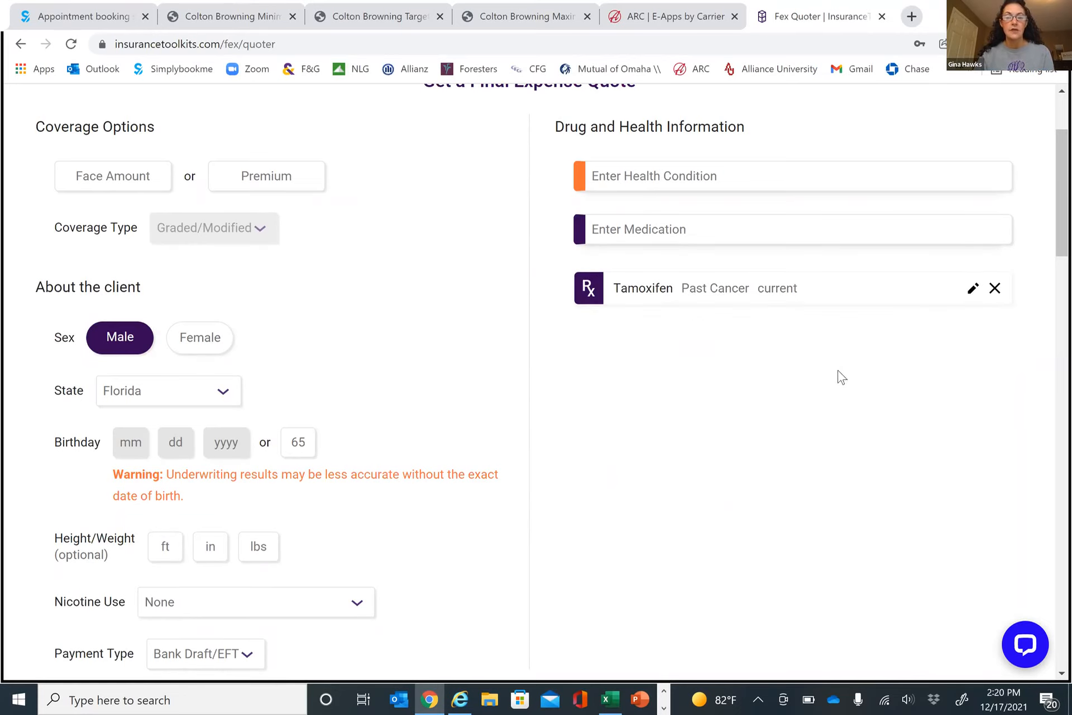
Get new quotes based on the Tamoxifen entry and view the notes on the Liberty Bankers Life SIMPL Modified quote
scroll(830, 378, "down", 4)
left_click(522, 491)
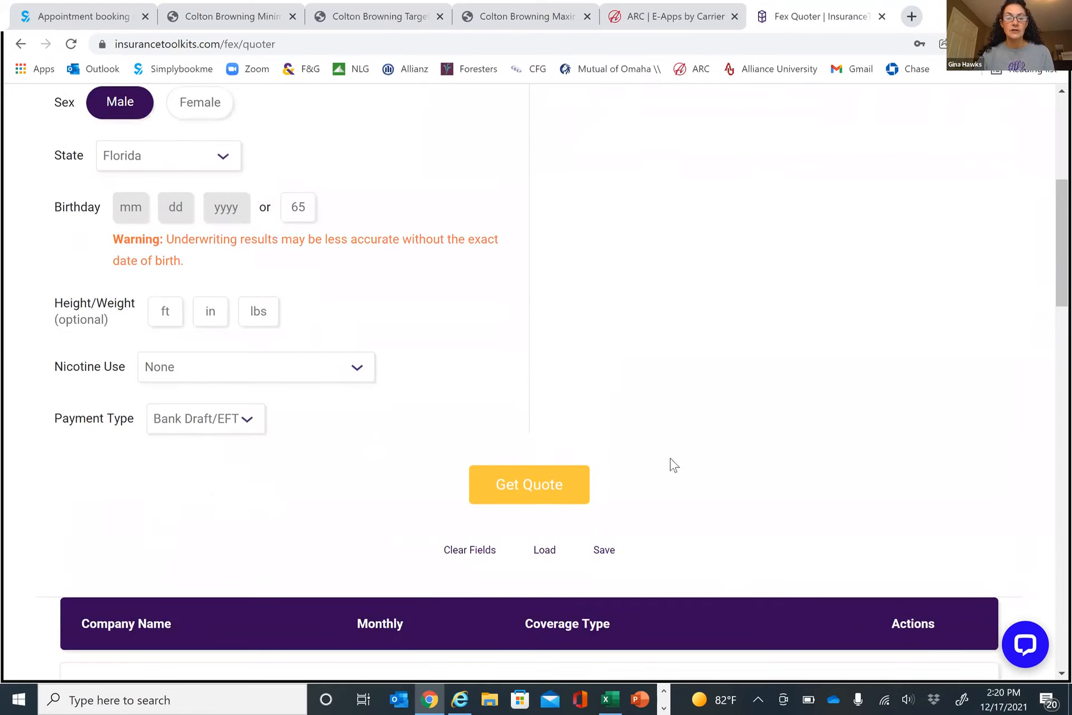
scroll(793, 414, "down", 2)
scroll(793, 415, "down", 7)
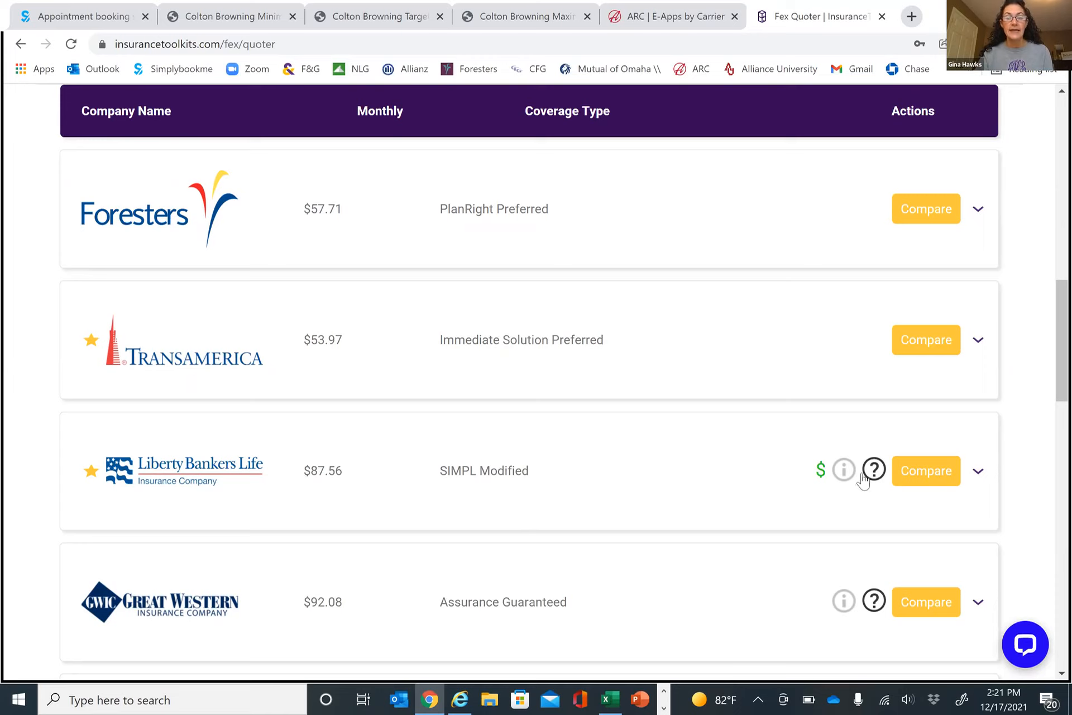
mouse_move(822, 472)
mouse_move(875, 473)
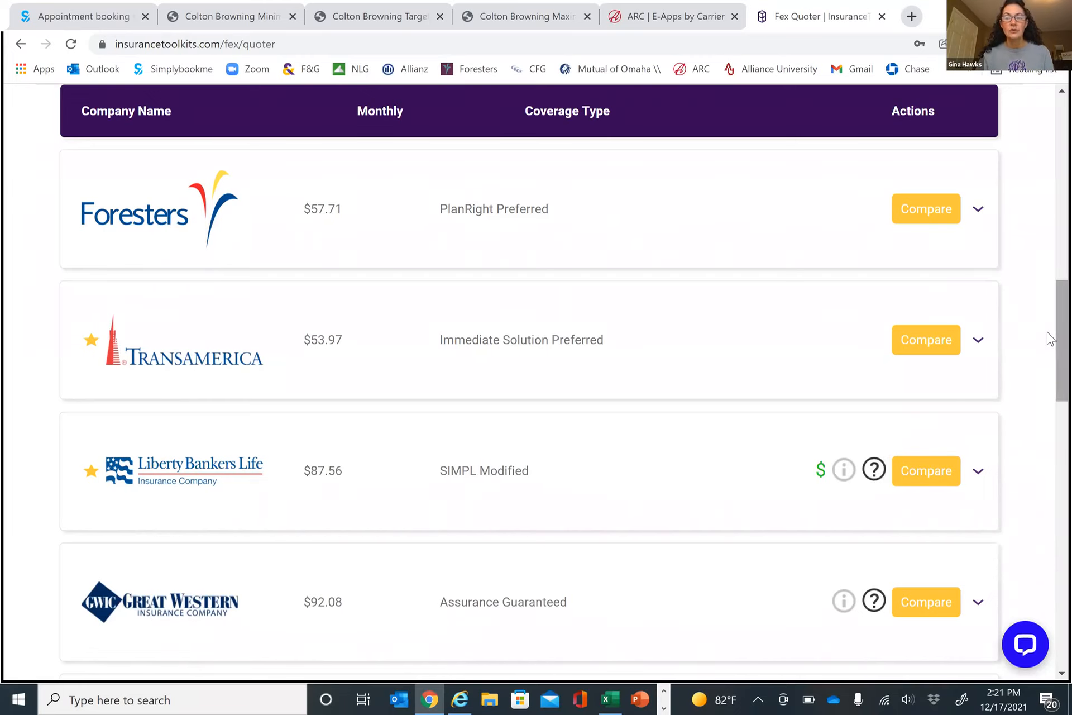
Review the client details and Tamoxifen entry on the quote form alongside the listed carrier quotes
scroll(1051, 306, "up", 1)
scroll(1051, 305, "up", 3)
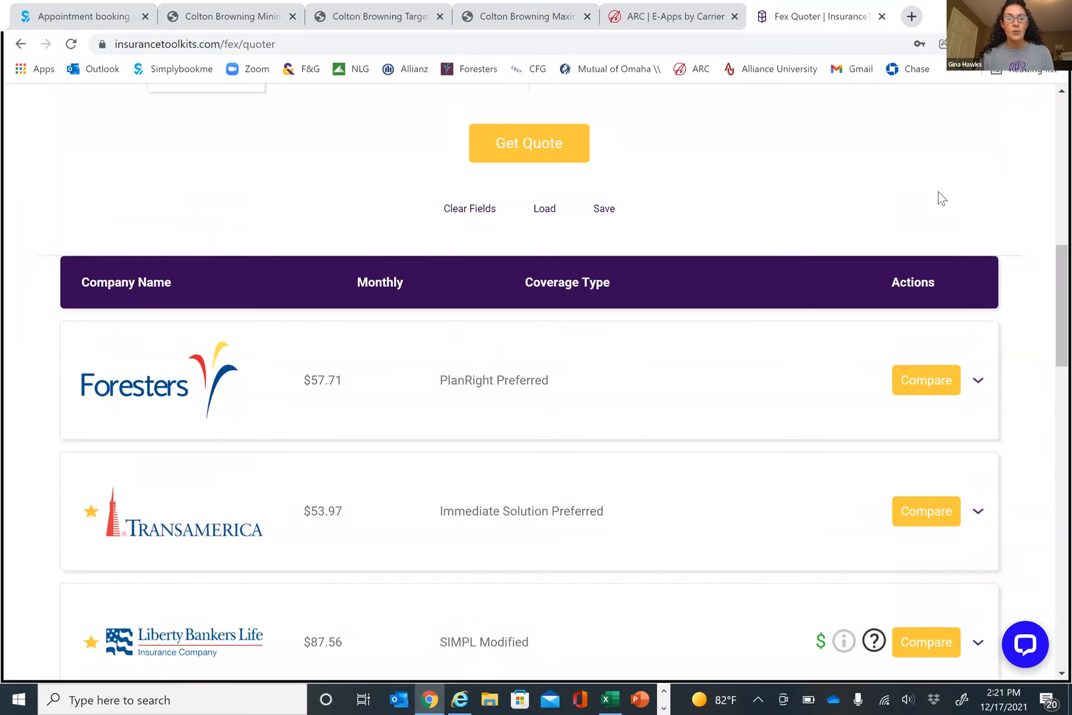
scroll(940, 177, "up", 5)
scroll(941, 179, "down", 3)
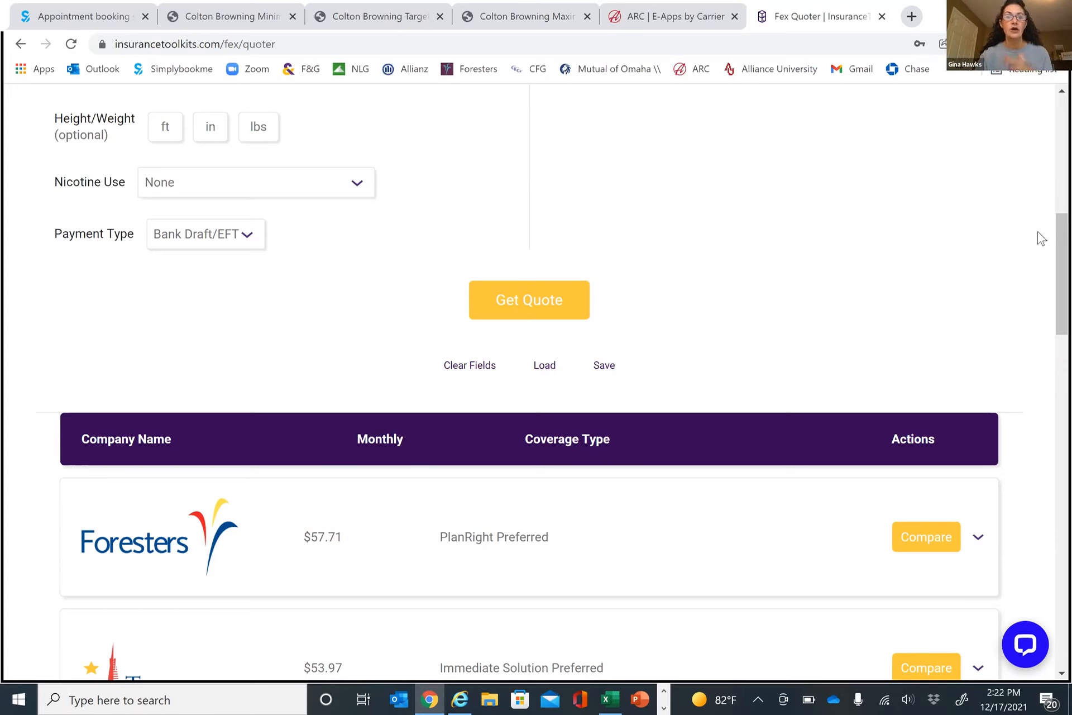
scroll(1041, 237, "up", 4)
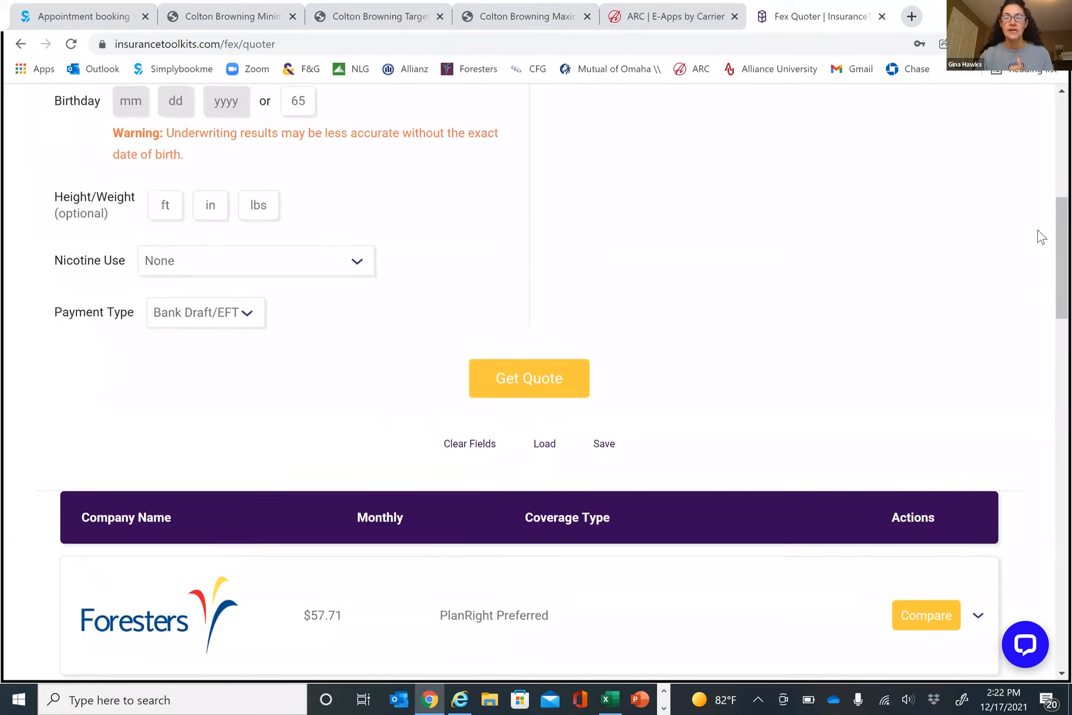
scroll(1041, 238, "up", 5)
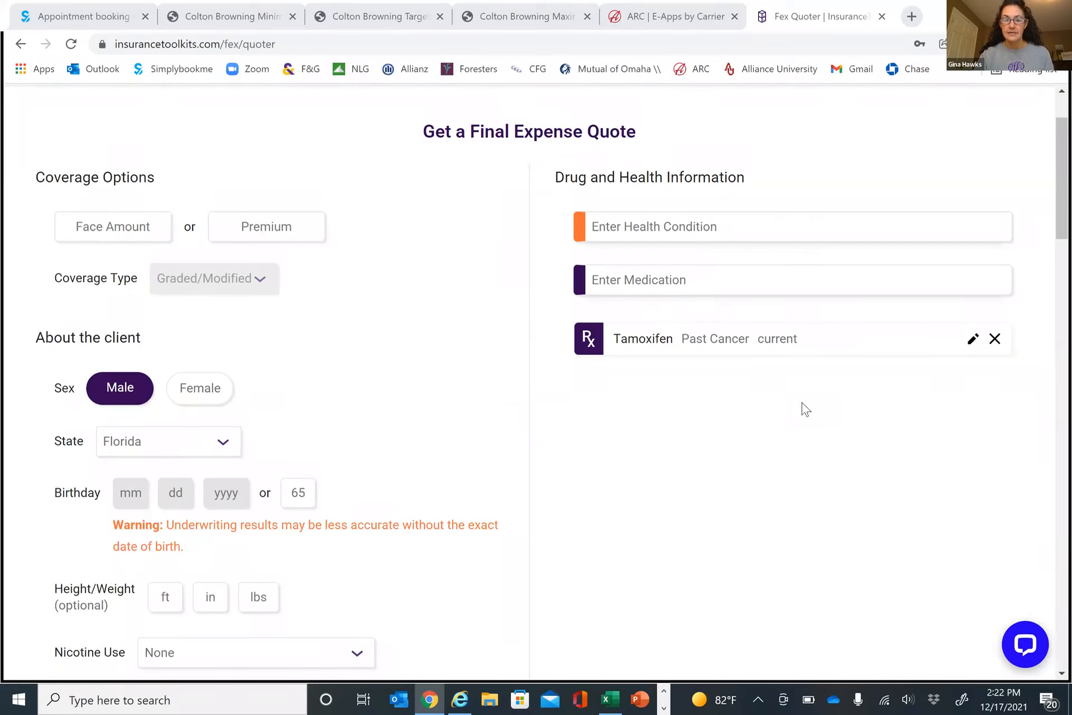
scroll(802, 405, "down", 9)
scroll(800, 395, "down", 4)
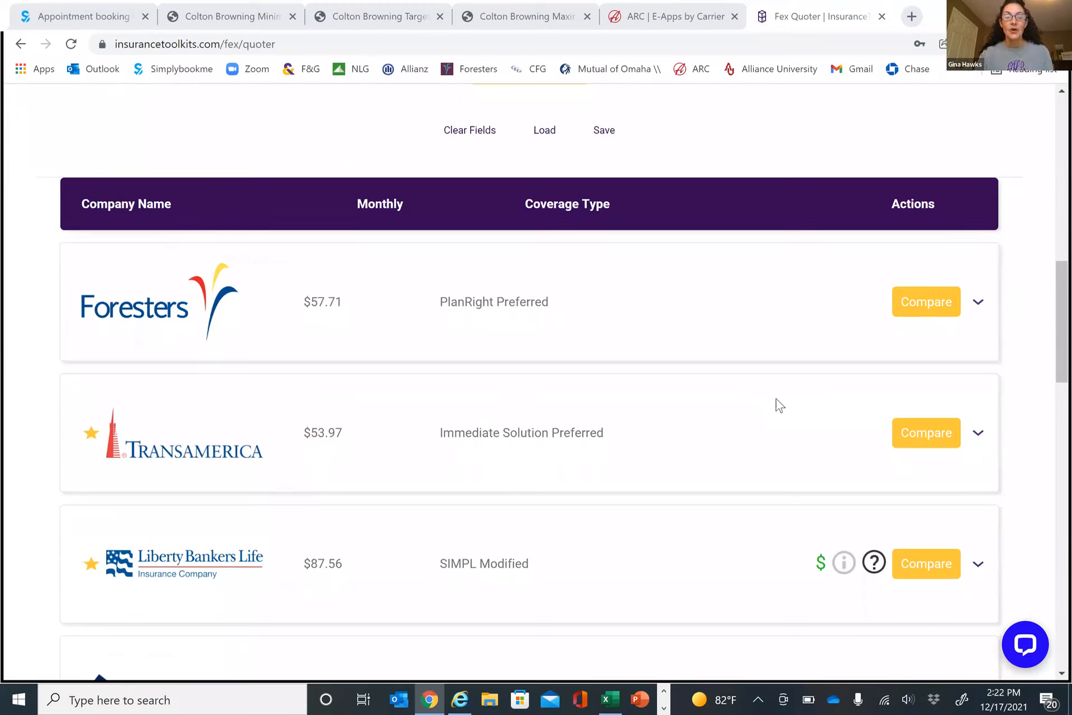
View the social security billing note on the Liberty Bankers Life quote and look through the listed carriers
mouse_move(95, 442)
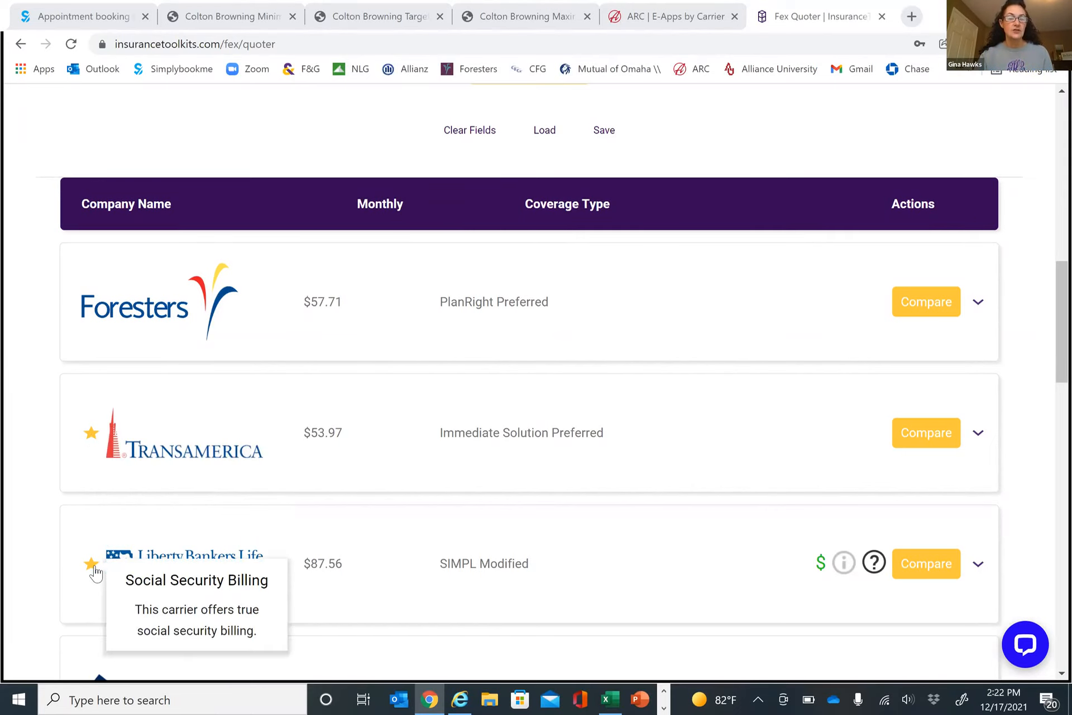
scroll(626, 450, "down", 1)
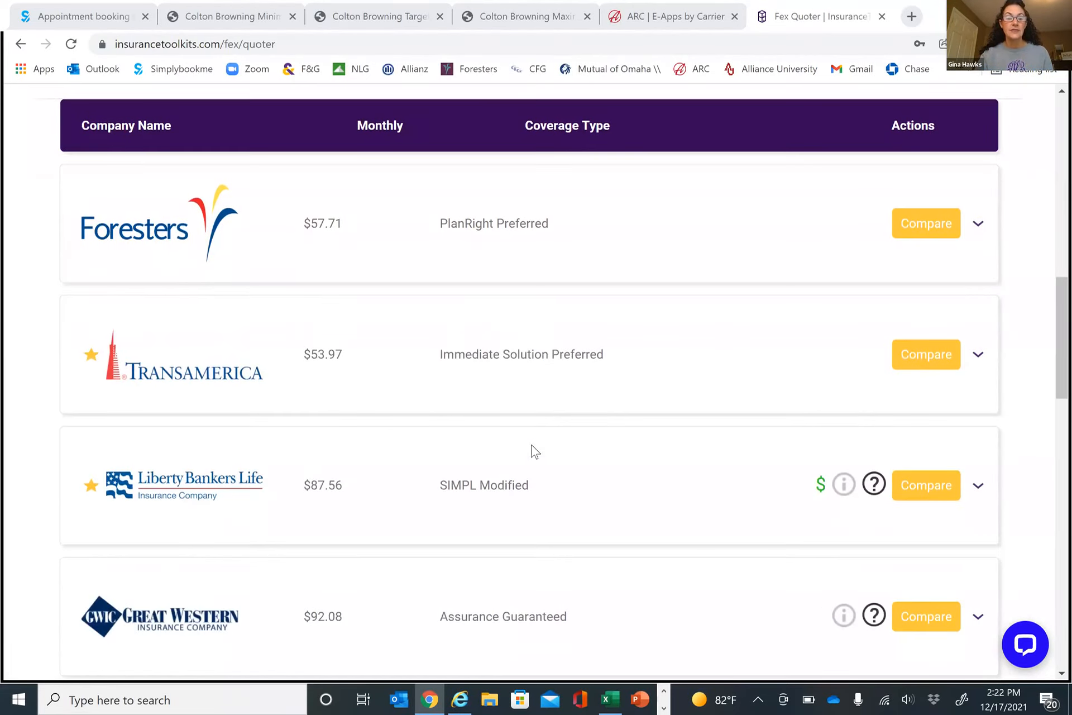
mouse_move(93, 494)
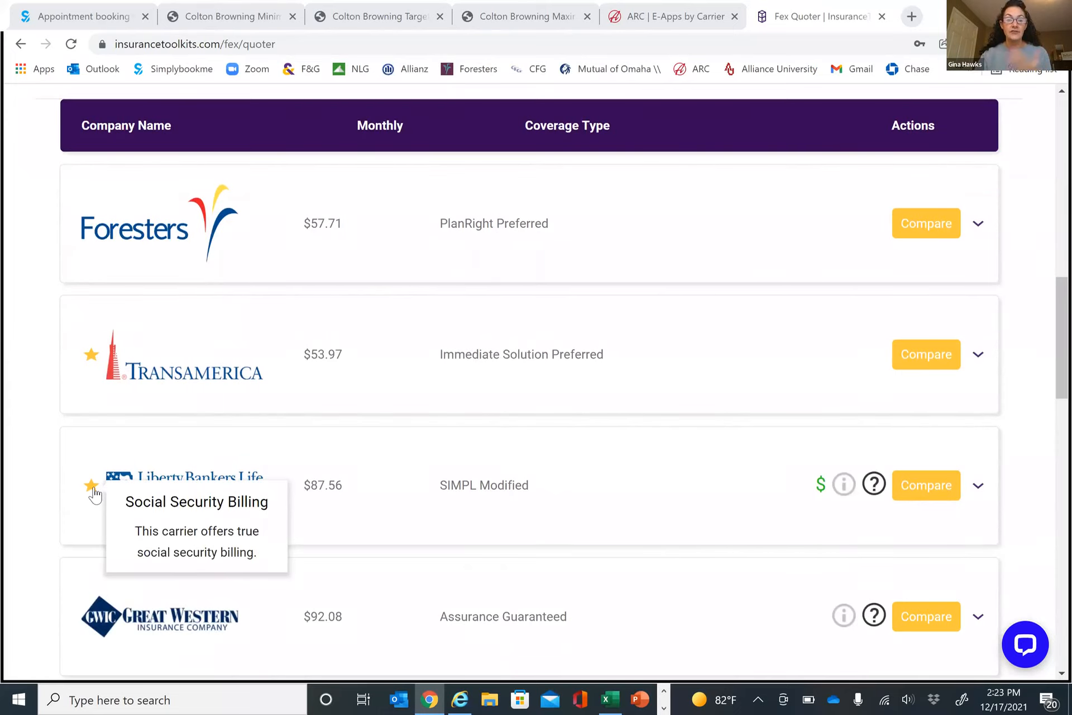
scroll(99, 409, "down", 1)
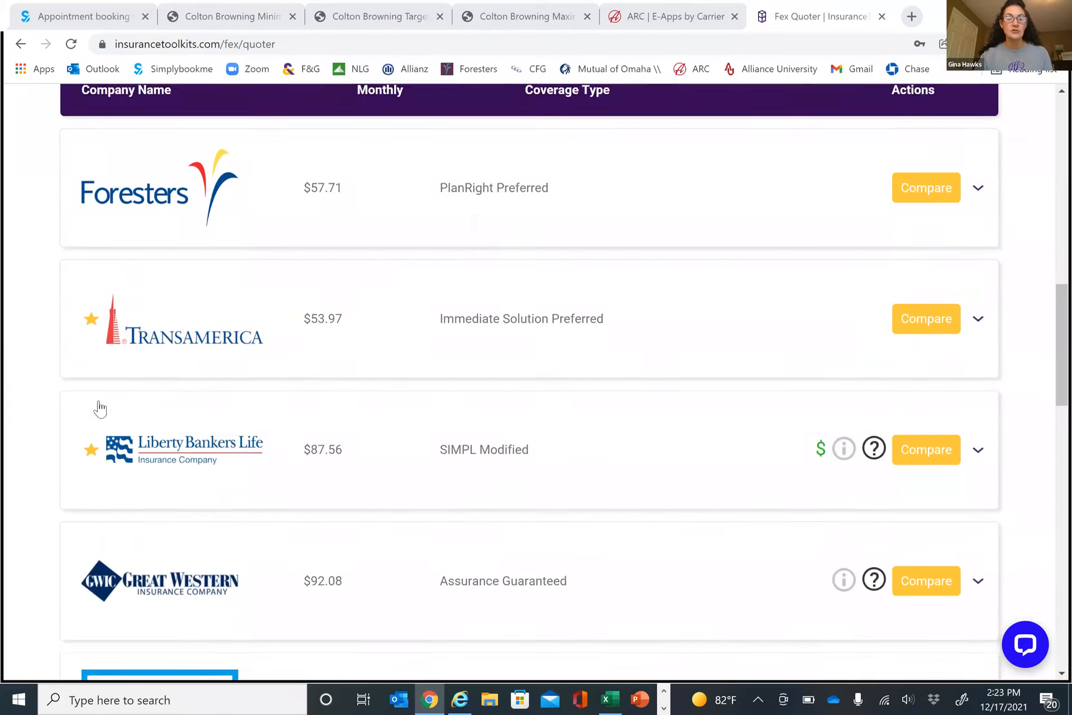
scroll(103, 455, "down", 5)
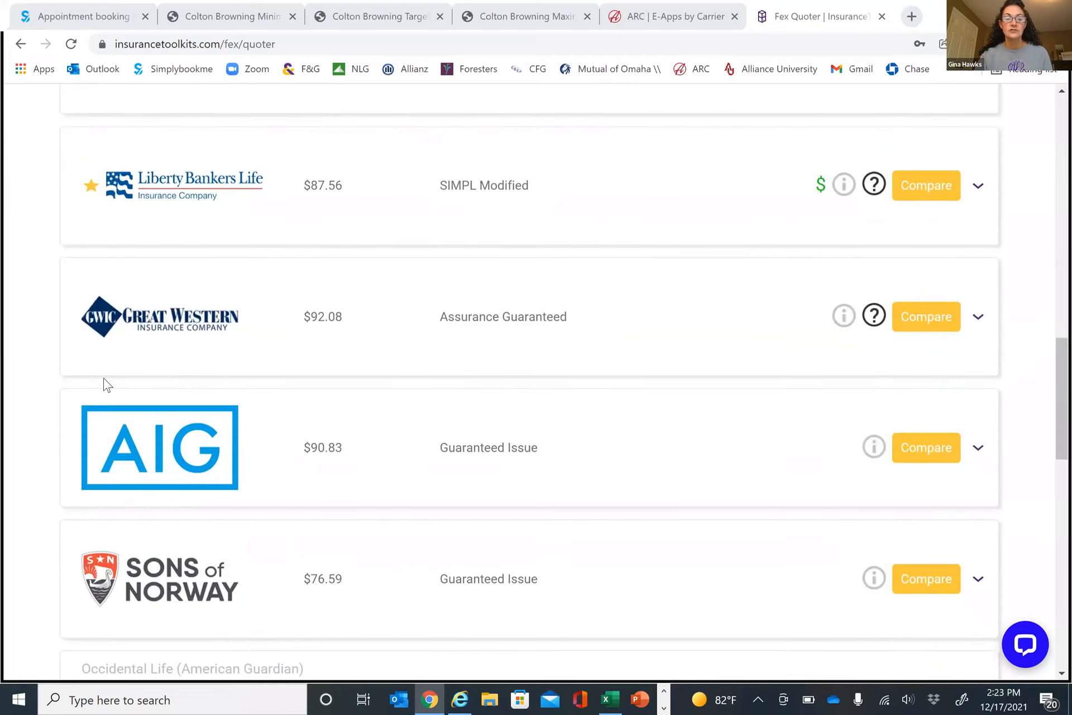
scroll(106, 385, "up", 5)
scroll(622, 369, "up", 5)
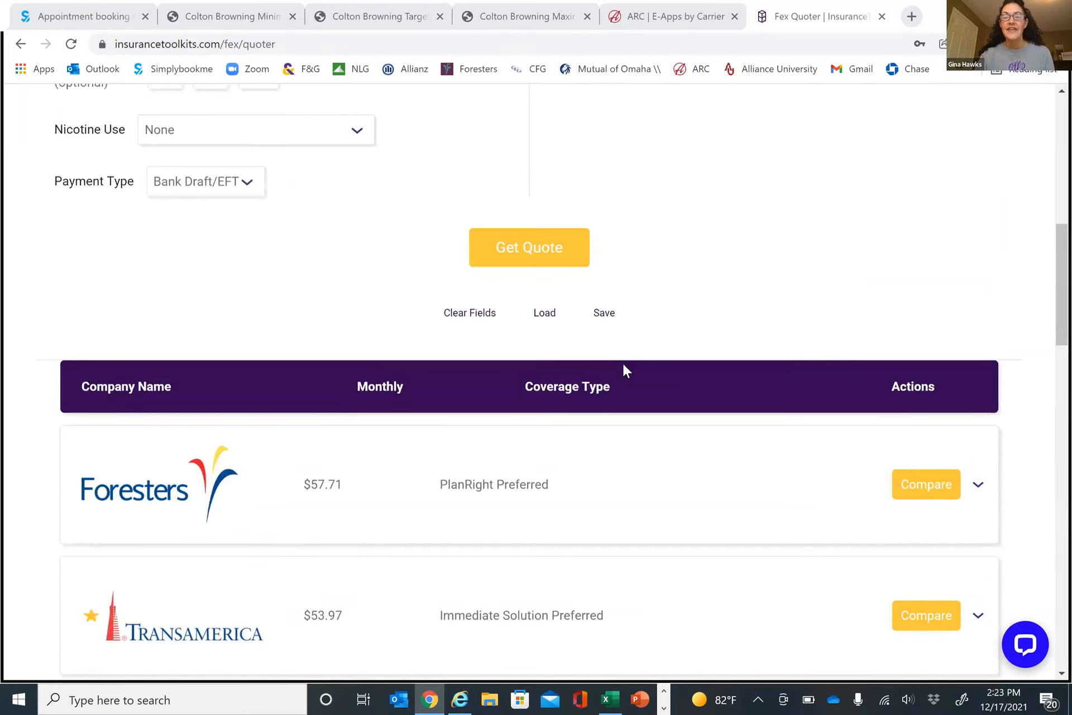
Replace the Tamoxifen entry with the health condition Past Cancer (excluding basal/squamous cell skin cancer), choosing Non-Hodgkin's Lymphoma as its type
scroll(623, 366, "up", 10)
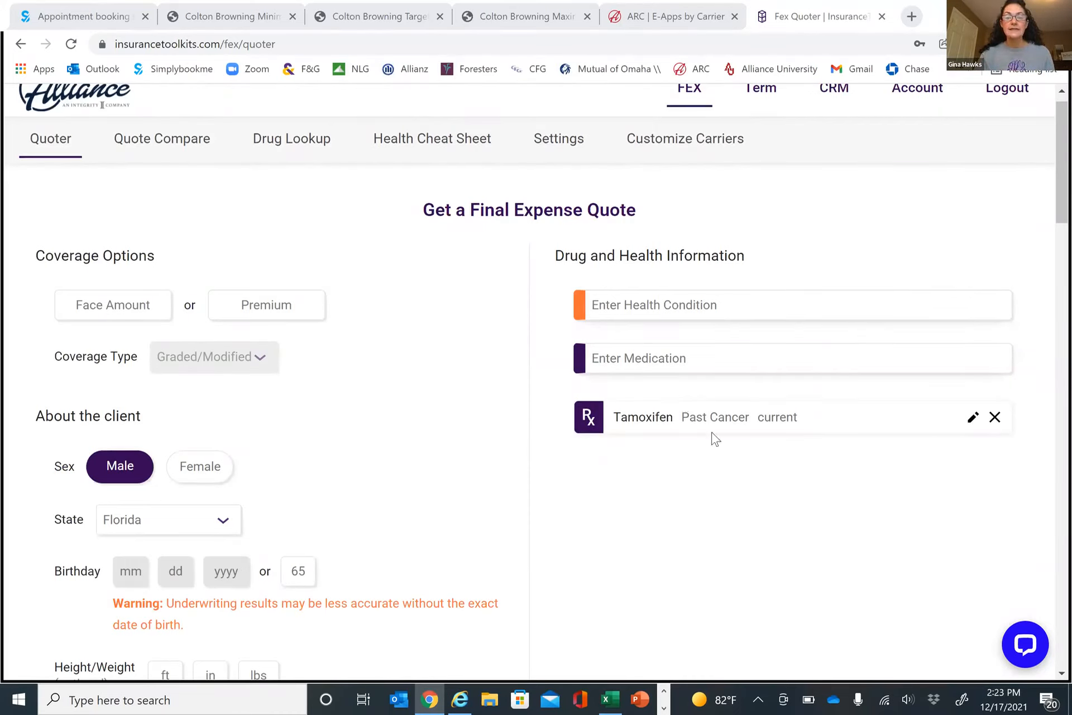
left_click(995, 417)
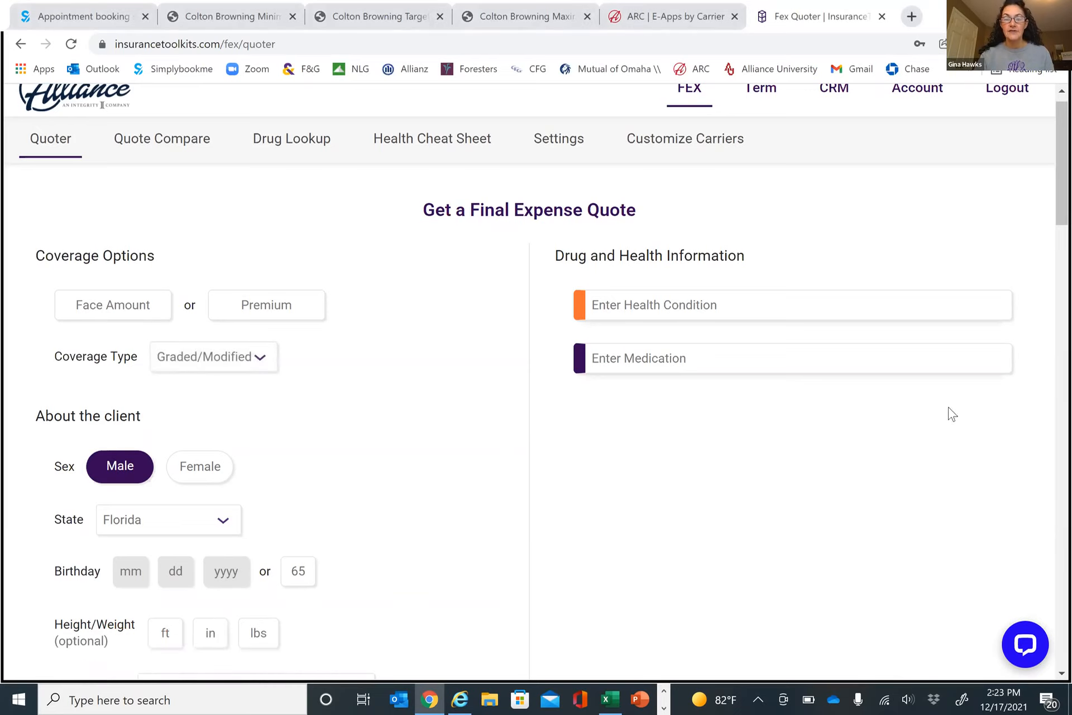
left_click(659, 314)
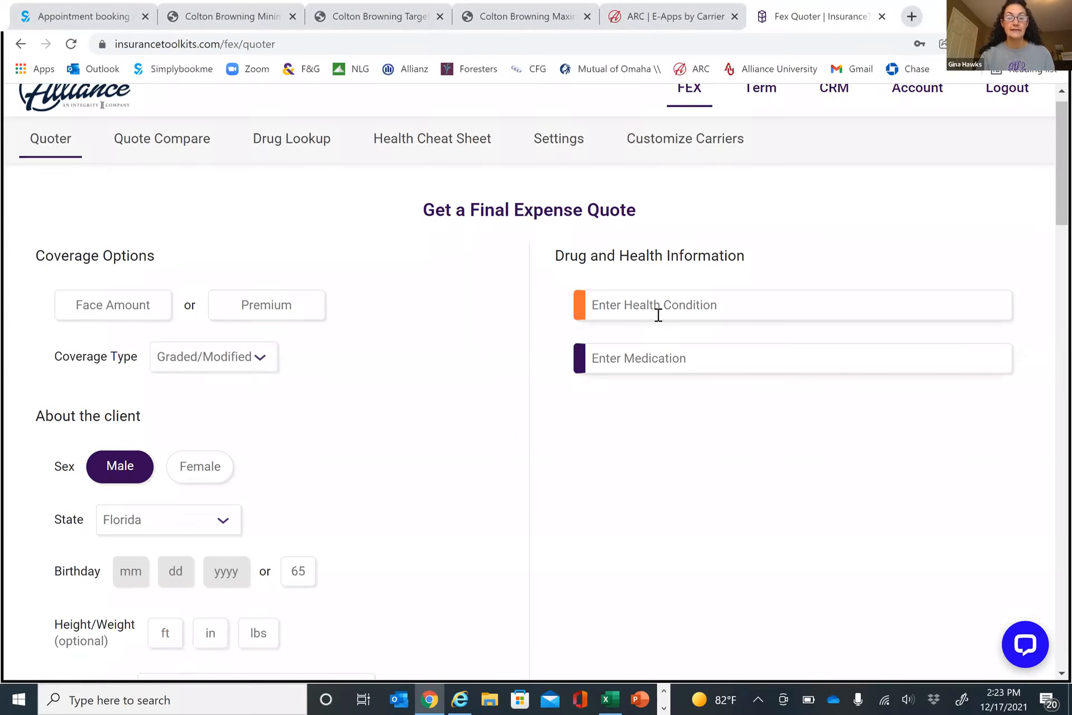
type("cancer")
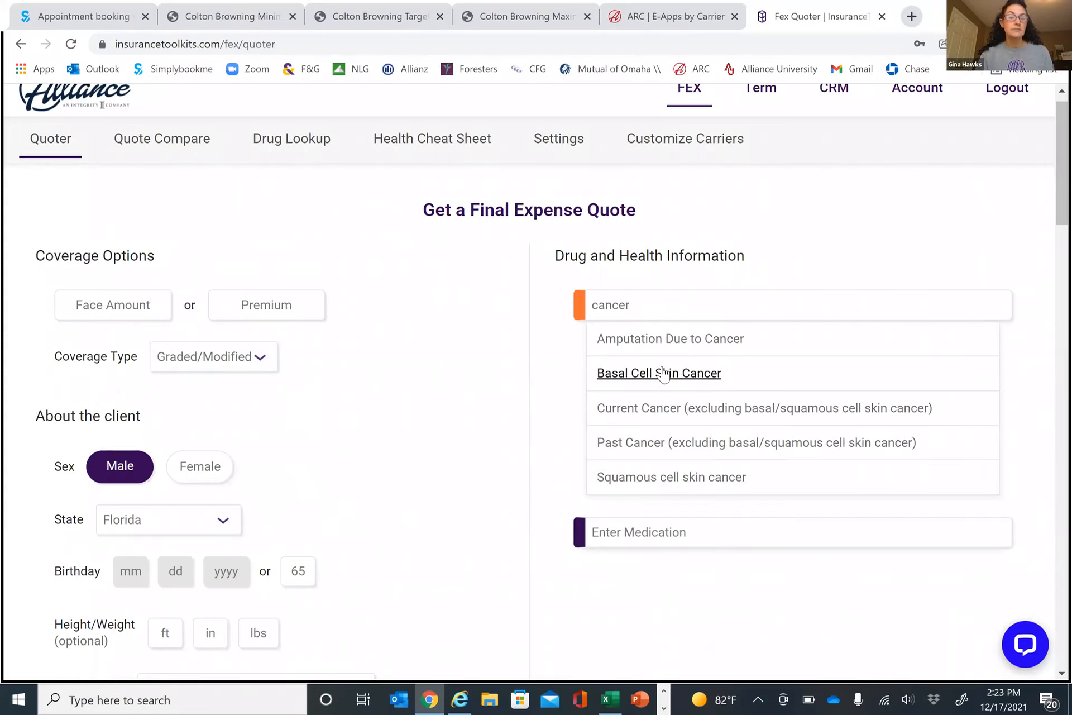
left_click(648, 444)
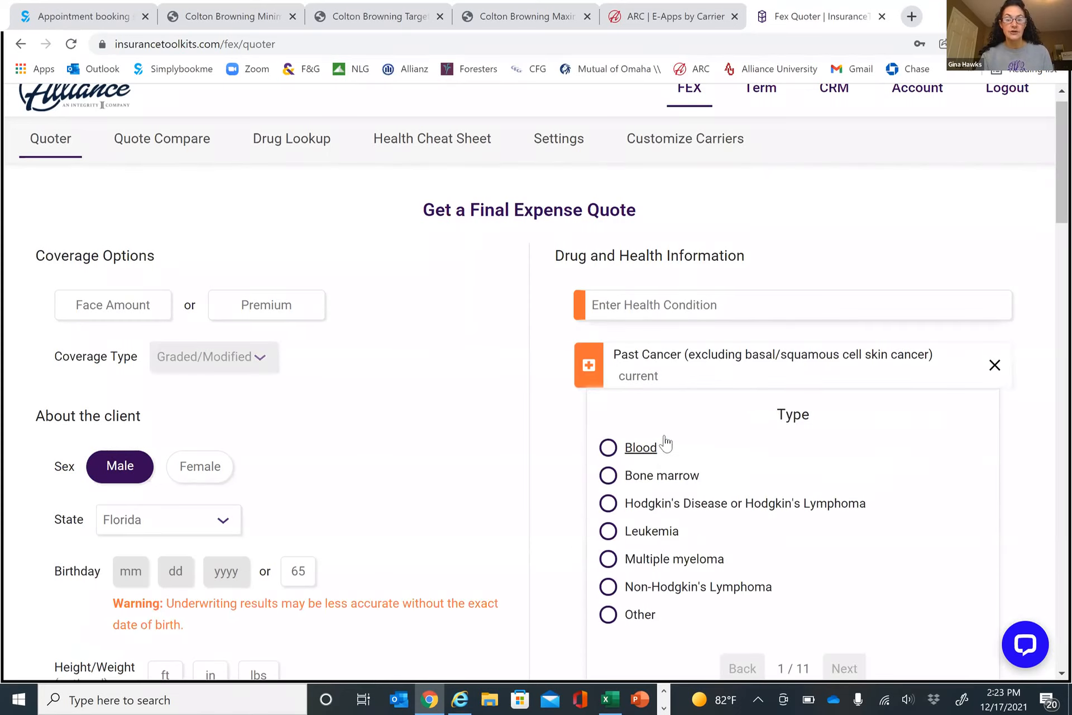
left_click(608, 587)
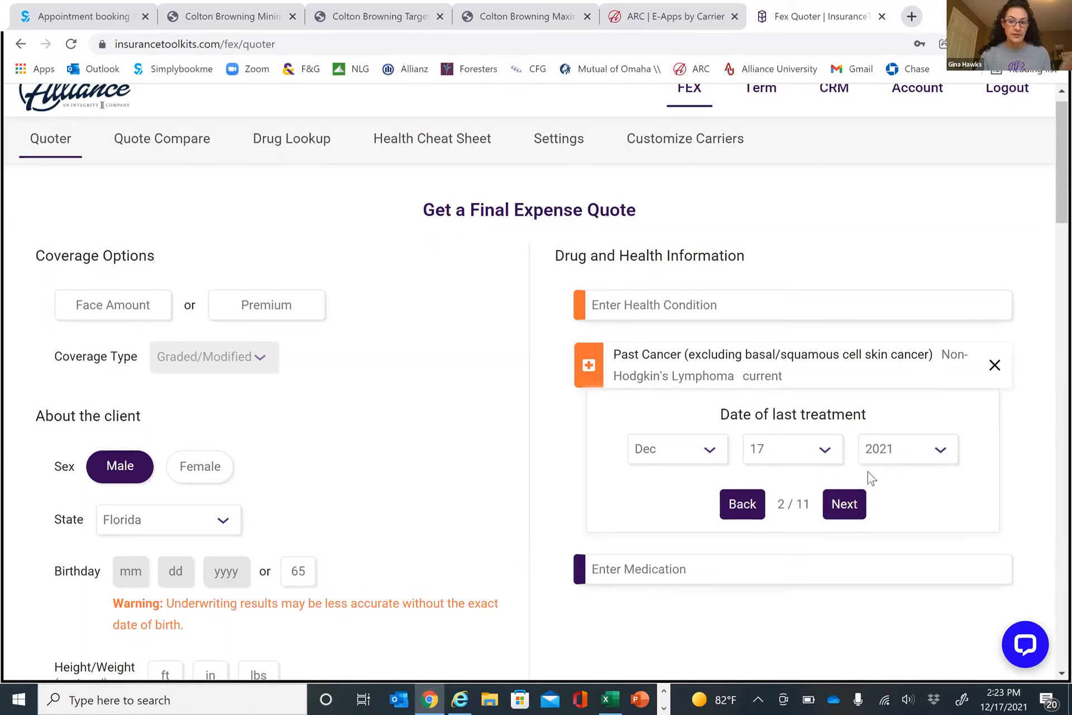
Keep the default last treatment and diagnosis dates and answer No to the remaining past cancer questions, completing the entry
left_click(848, 503)
left_click(851, 457)
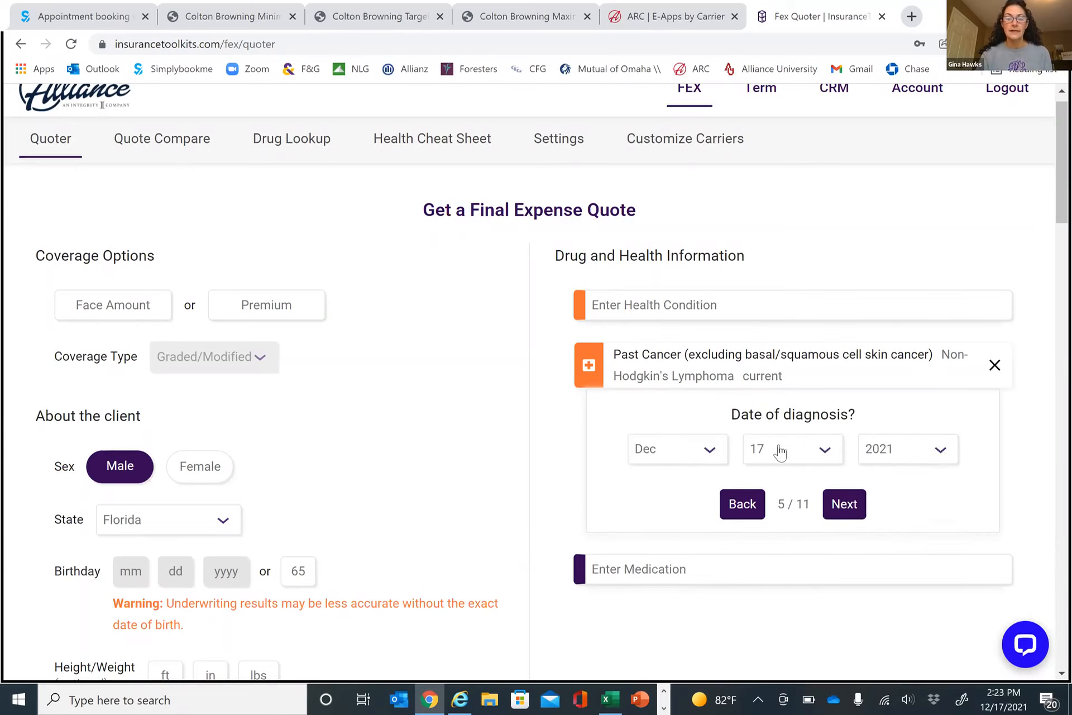
left_click(844, 505)
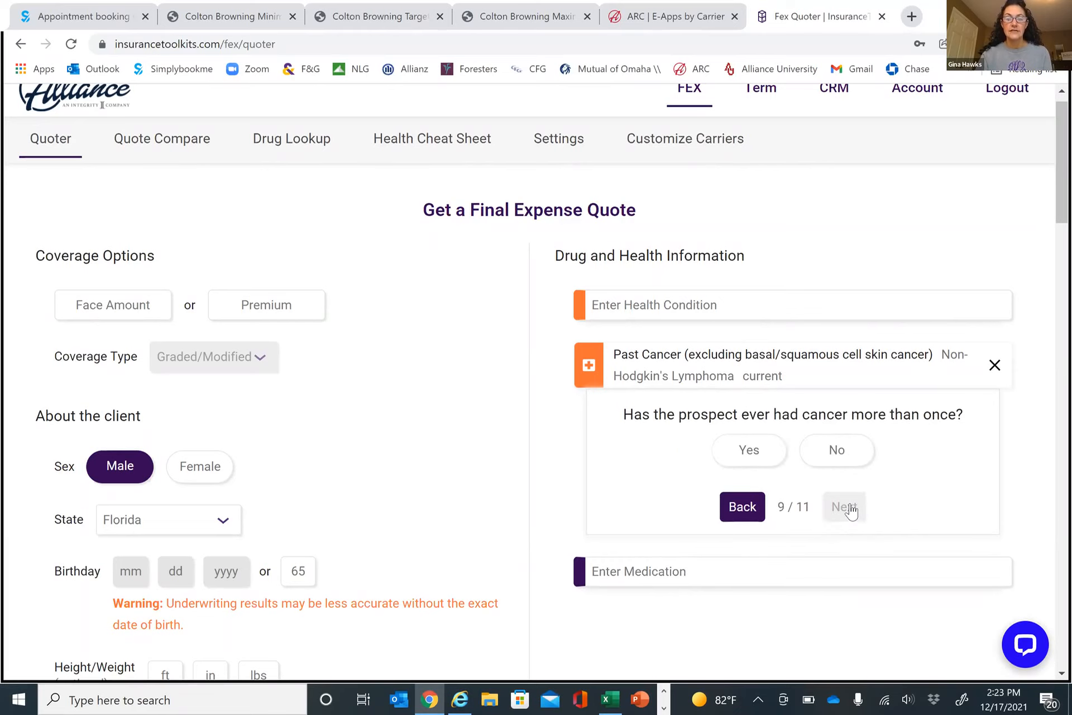
left_click(836, 451)
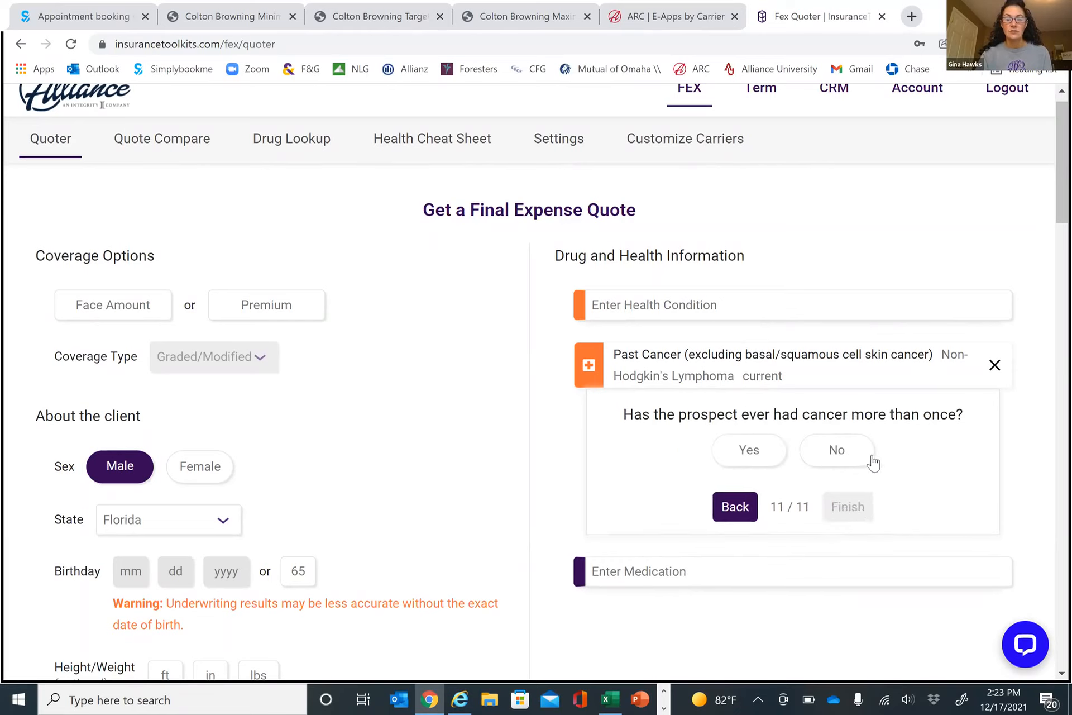
left_click(837, 450)
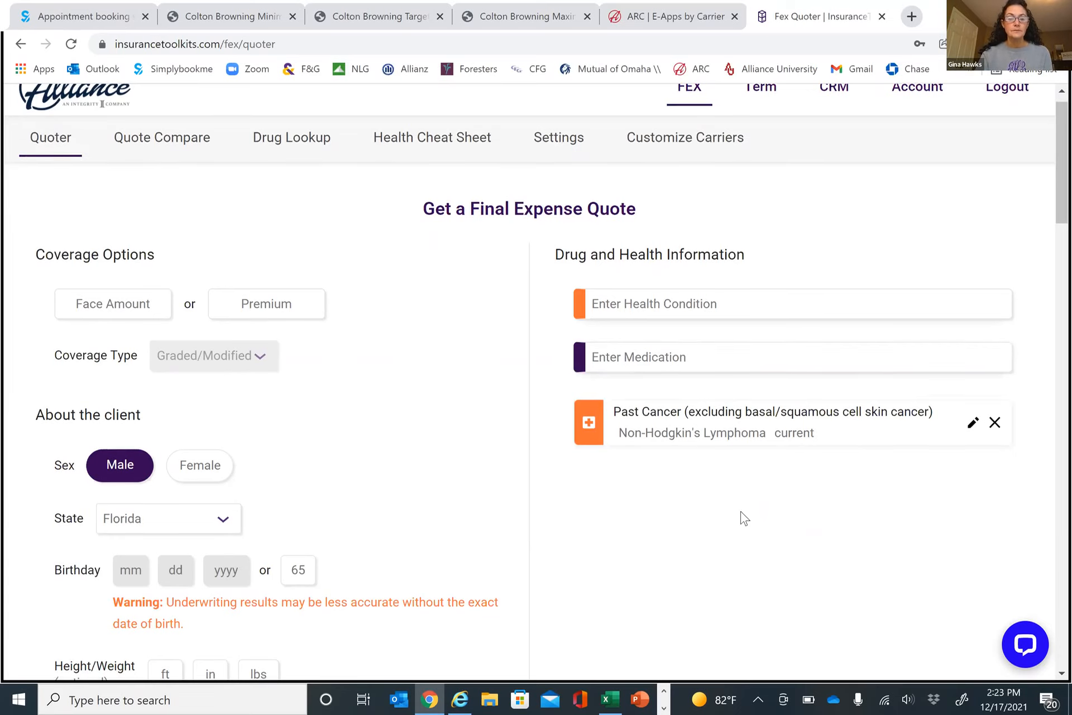
Get new quotes based on the Non-Hodgkin's Lymphoma entry and view the information on the Foresters PlanRight Basic quote
scroll(519, 580, "down", 1)
scroll(519, 581, "down", 6)
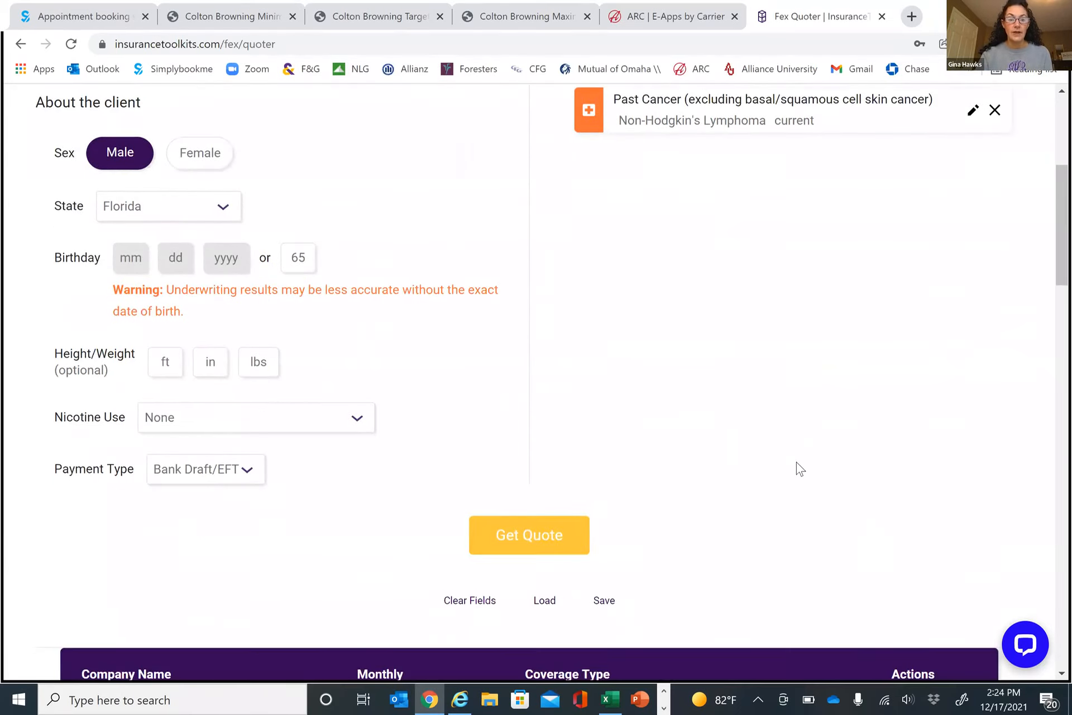
scroll(797, 461, "down", 8)
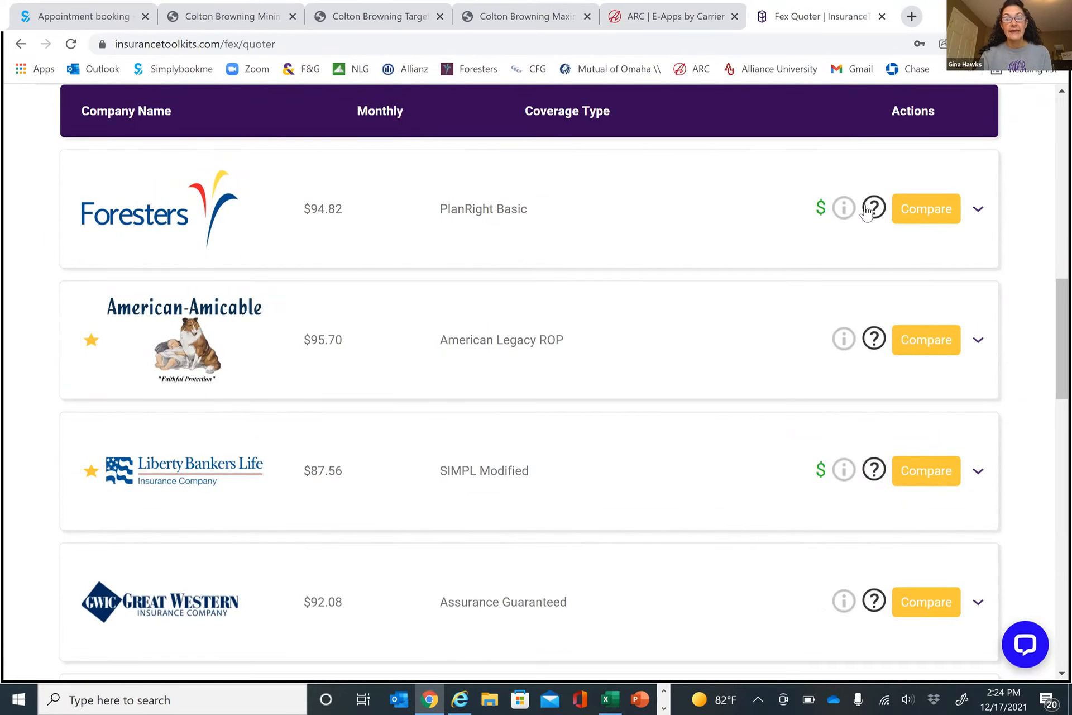
mouse_move(849, 214)
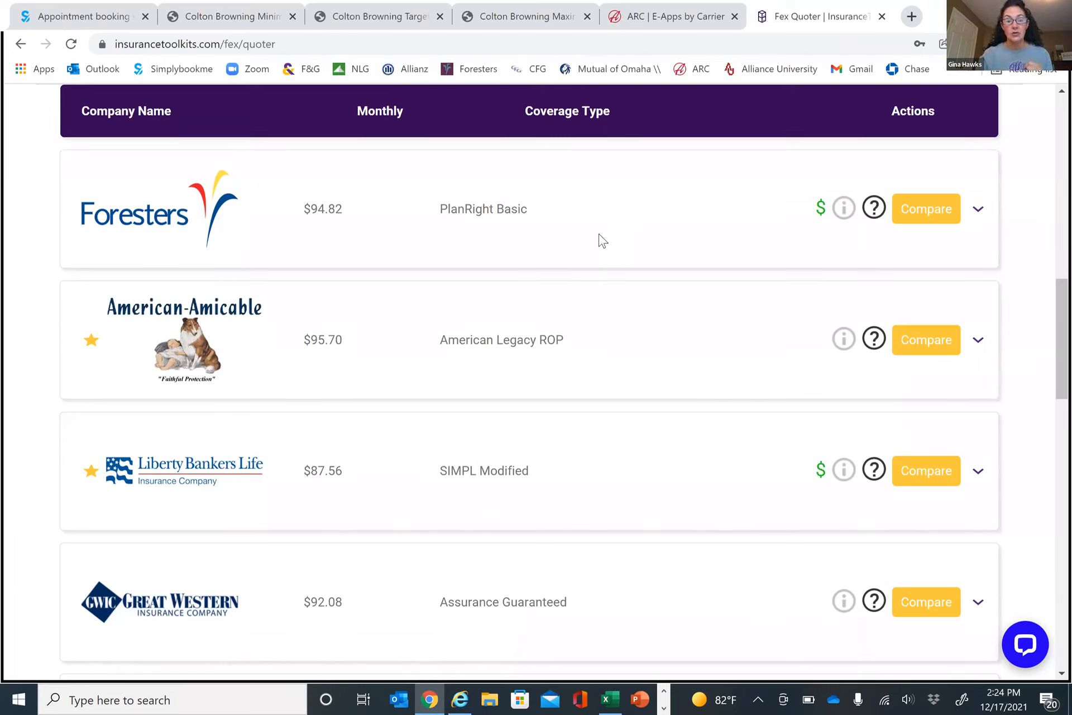
Review the listed carrier quotes alongside the client details and the past cancer entry on the quote form
scroll(732, 350, "up", 1)
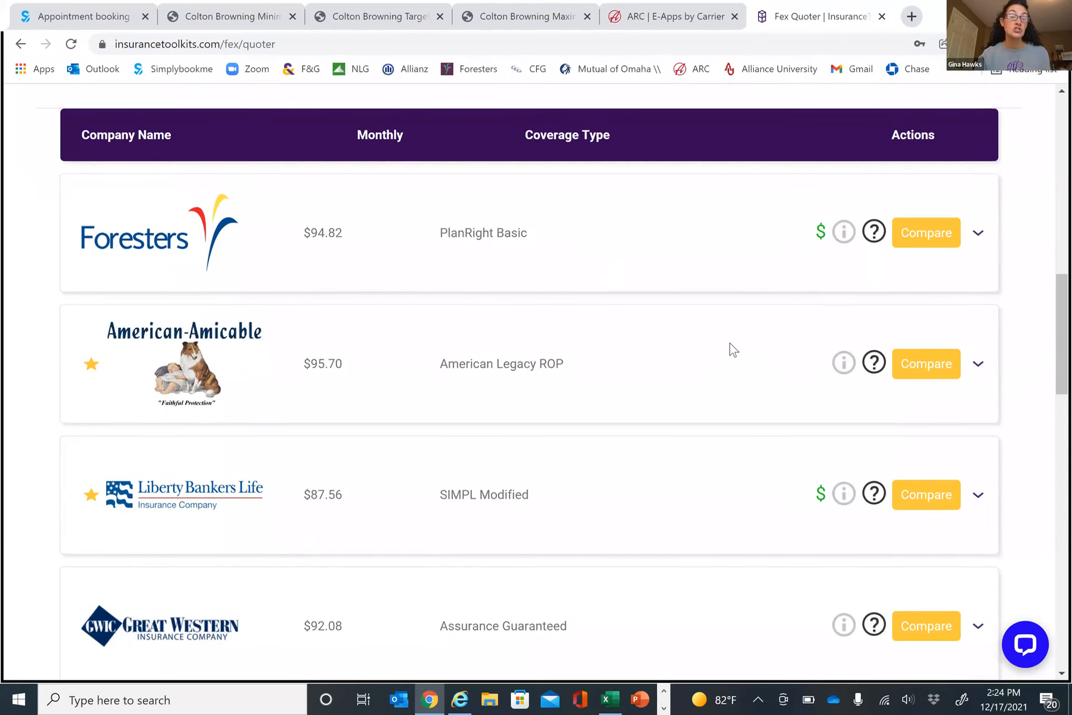
scroll(733, 350, "up", 1)
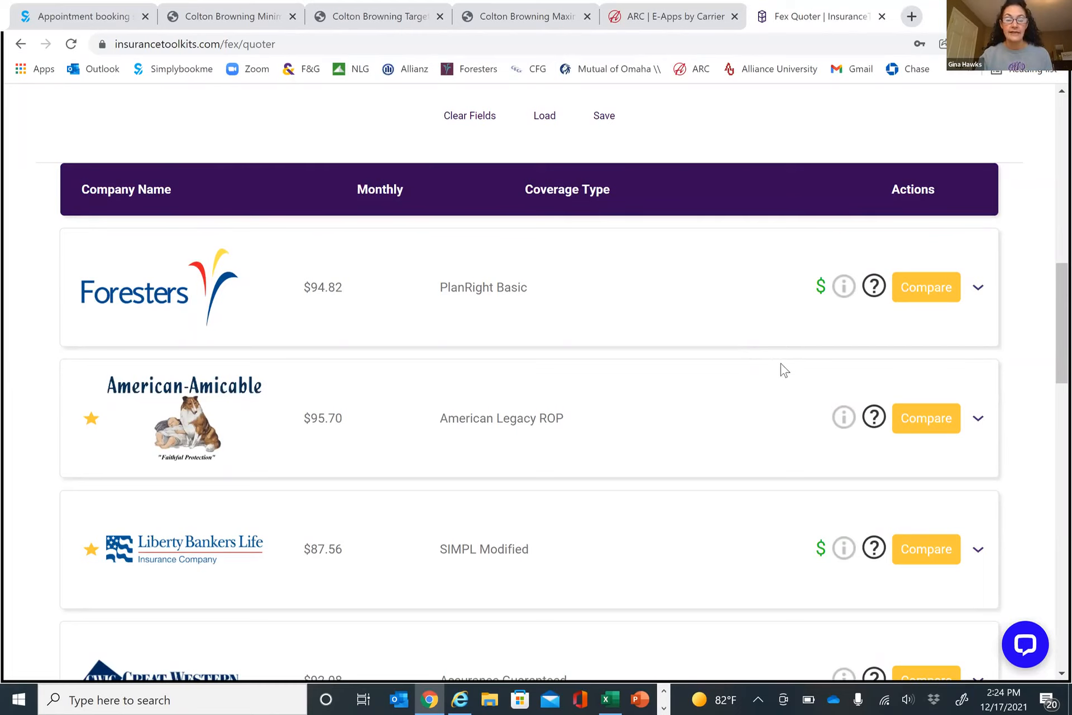
scroll(790, 372, "up", 1)
scroll(794, 370, "up", 10)
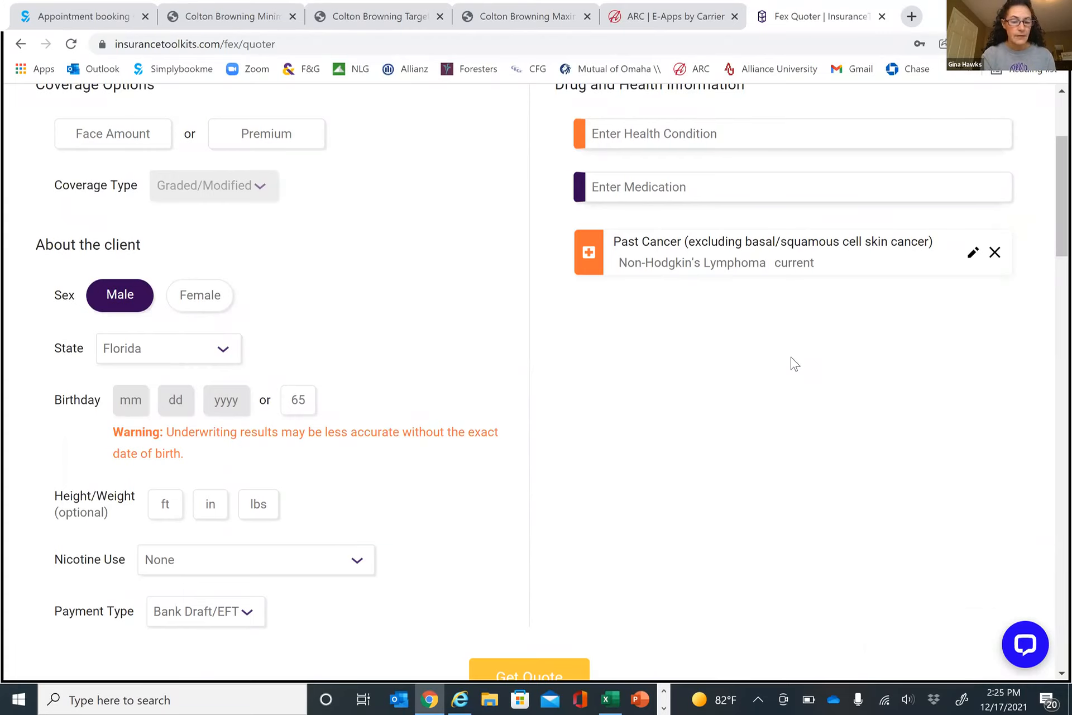
scroll(962, 500, "down", 8)
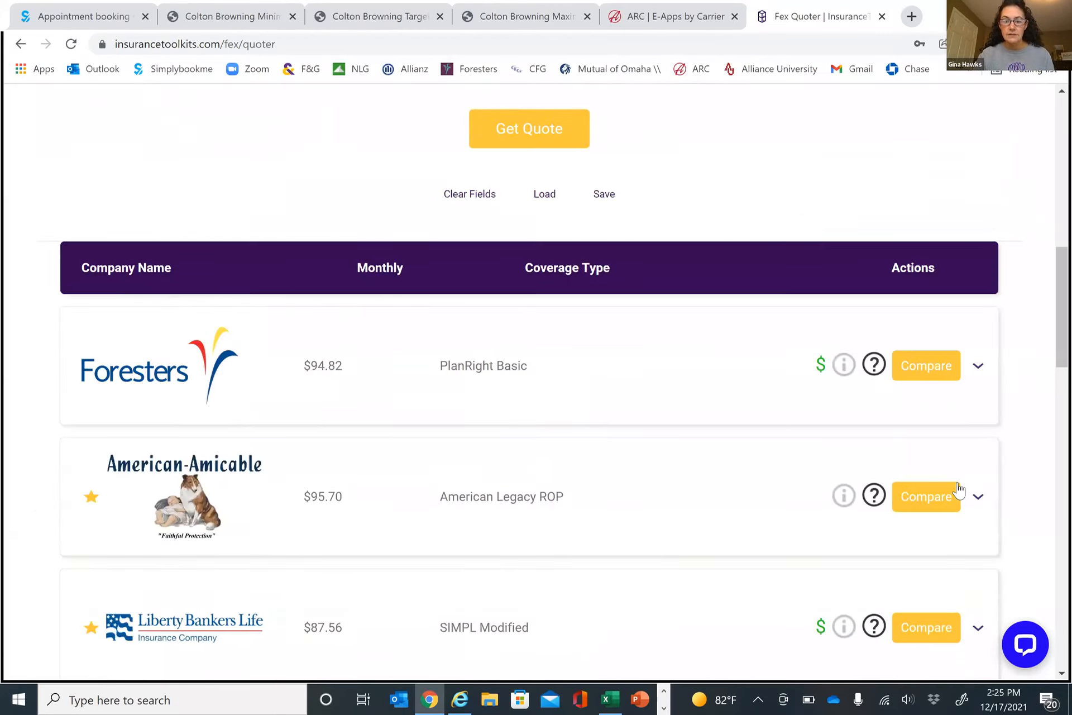
scroll(958, 490, "down", 9)
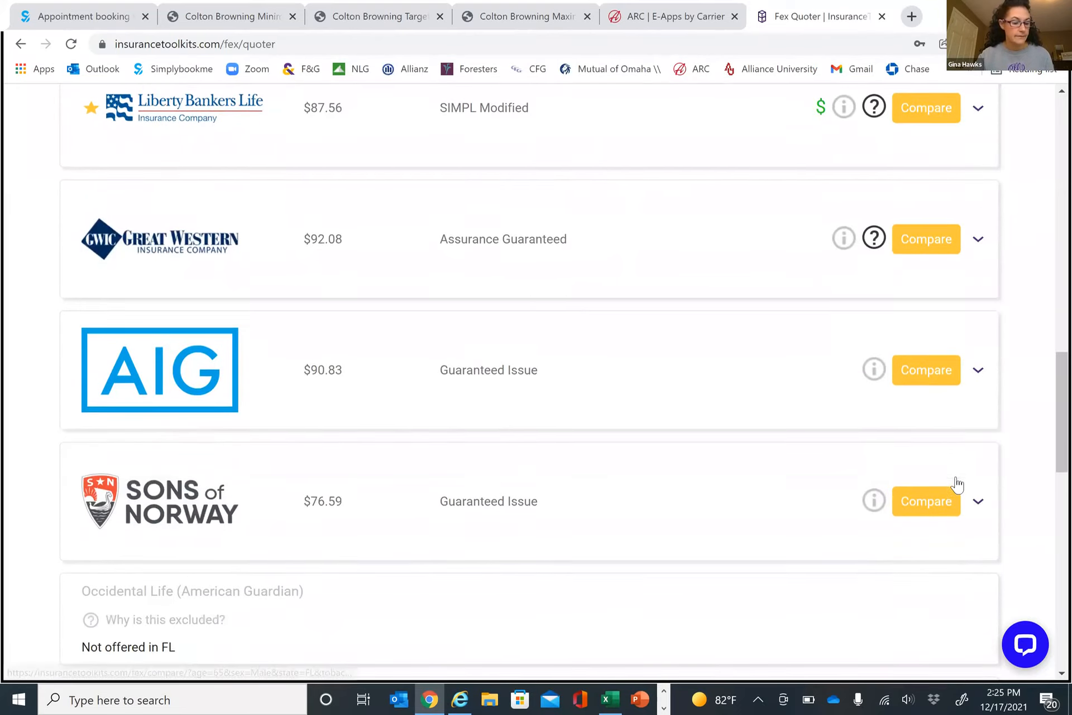
scroll(957, 483, "up", 10)
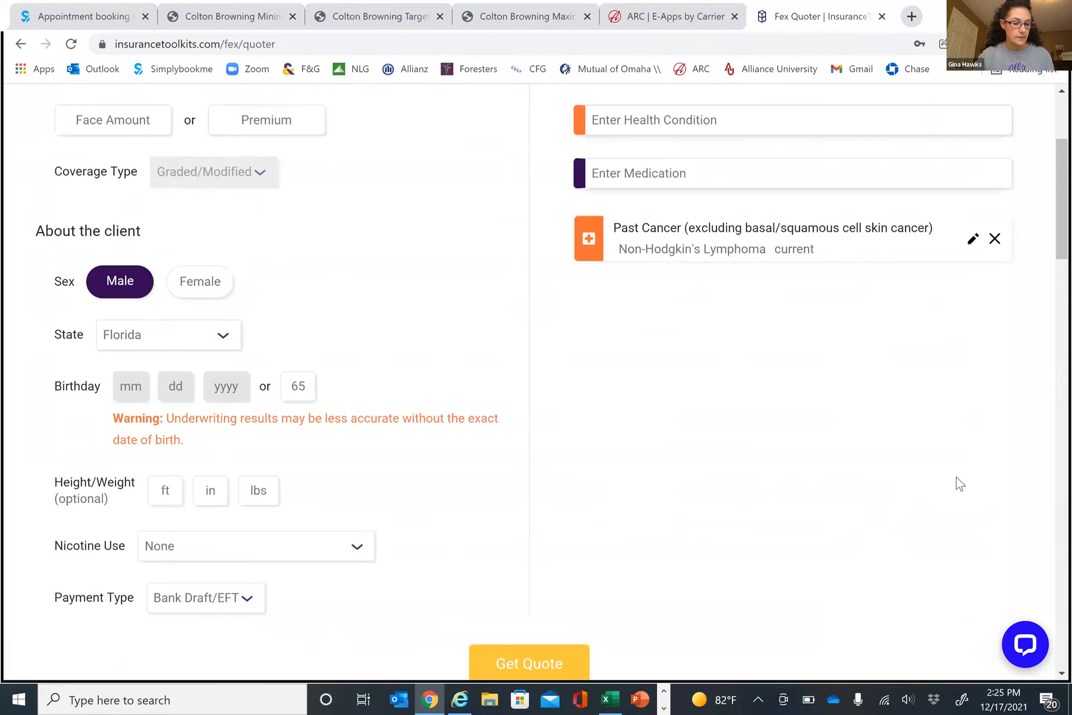
scroll(960, 484, "up", 2)
scroll(960, 483, "up", 3)
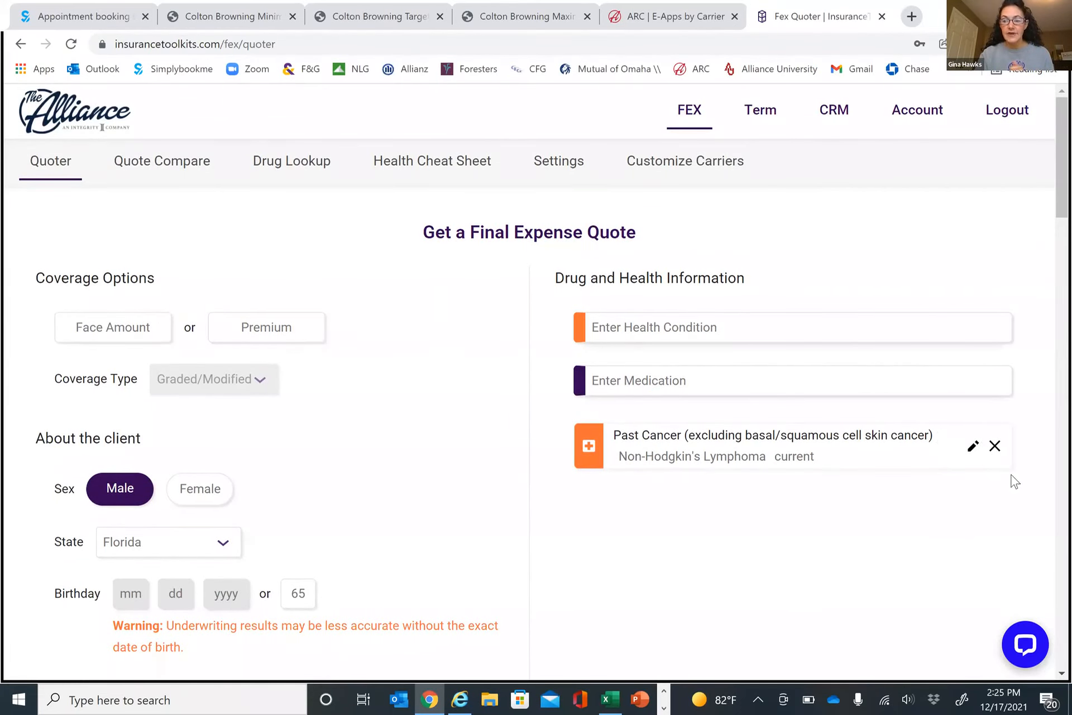
Remove the Past Cancer condition from the drug and health information
left_click(994, 446)
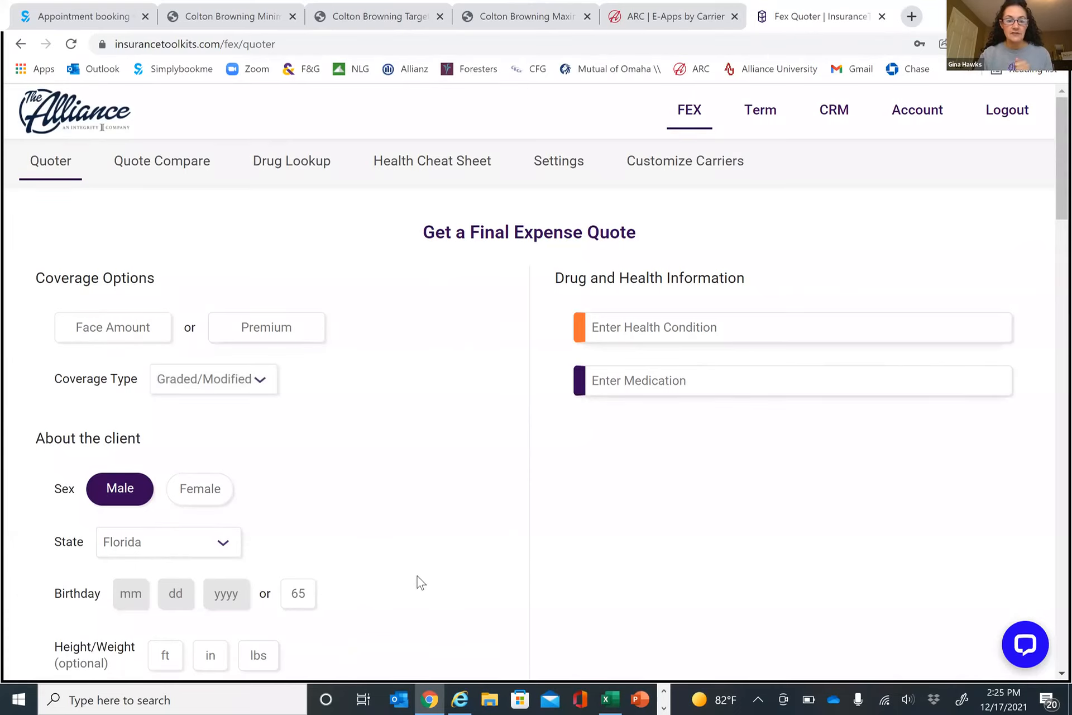
scroll(420, 581, "down", 3)
scroll(420, 582, "up", 1)
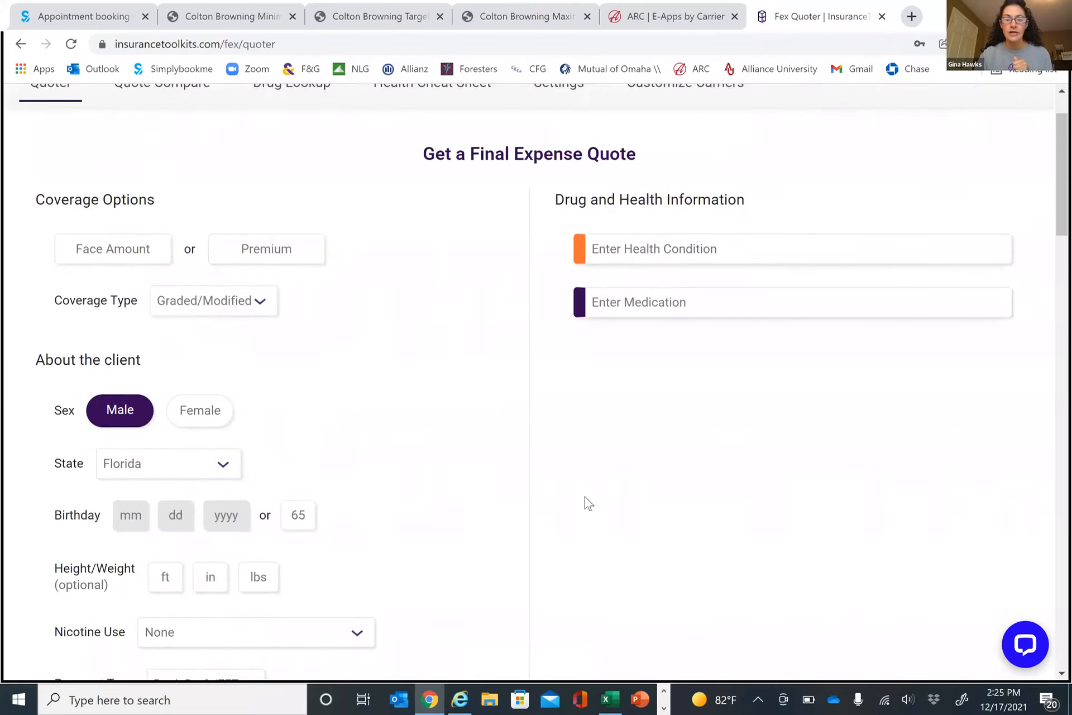
Add the medication Spironolactone to the drug information with High Blood Pressure (Controlled) as its indication
left_click(617, 305)
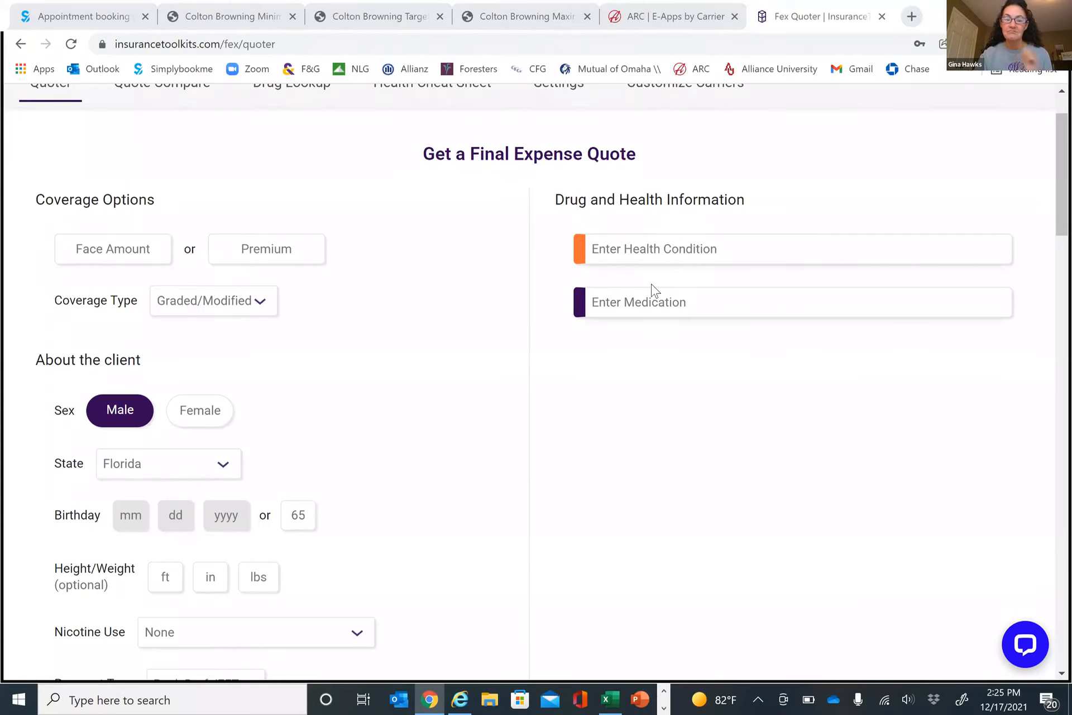
left_click(627, 304)
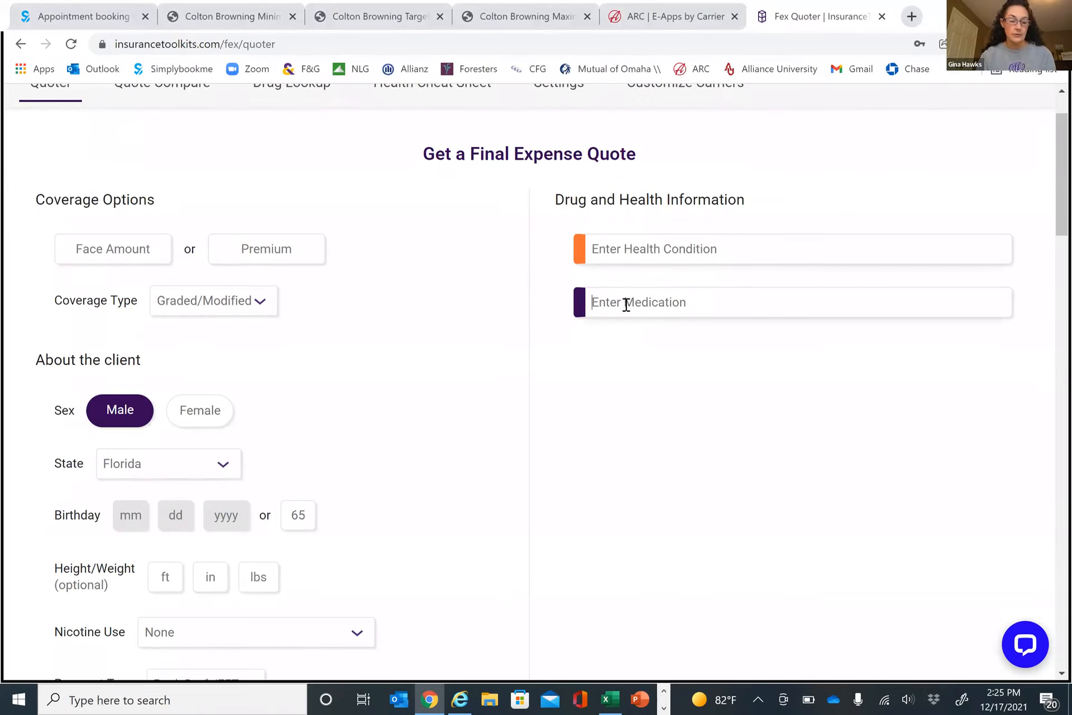
type("spir")
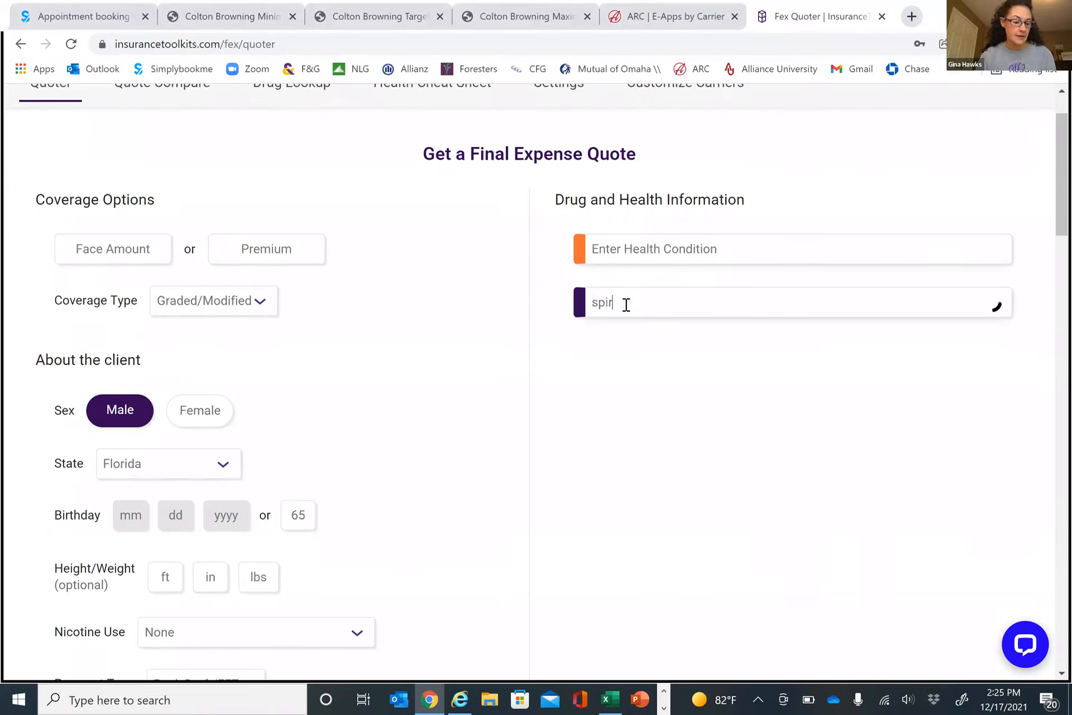
type("ono")
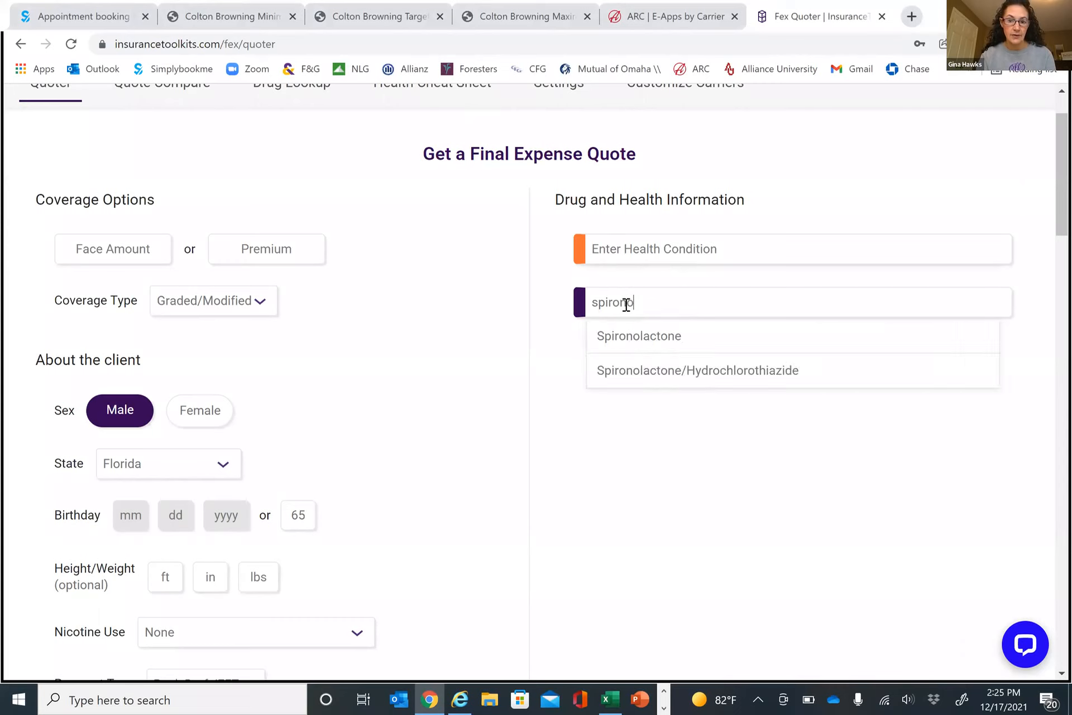
left_click(638, 336)
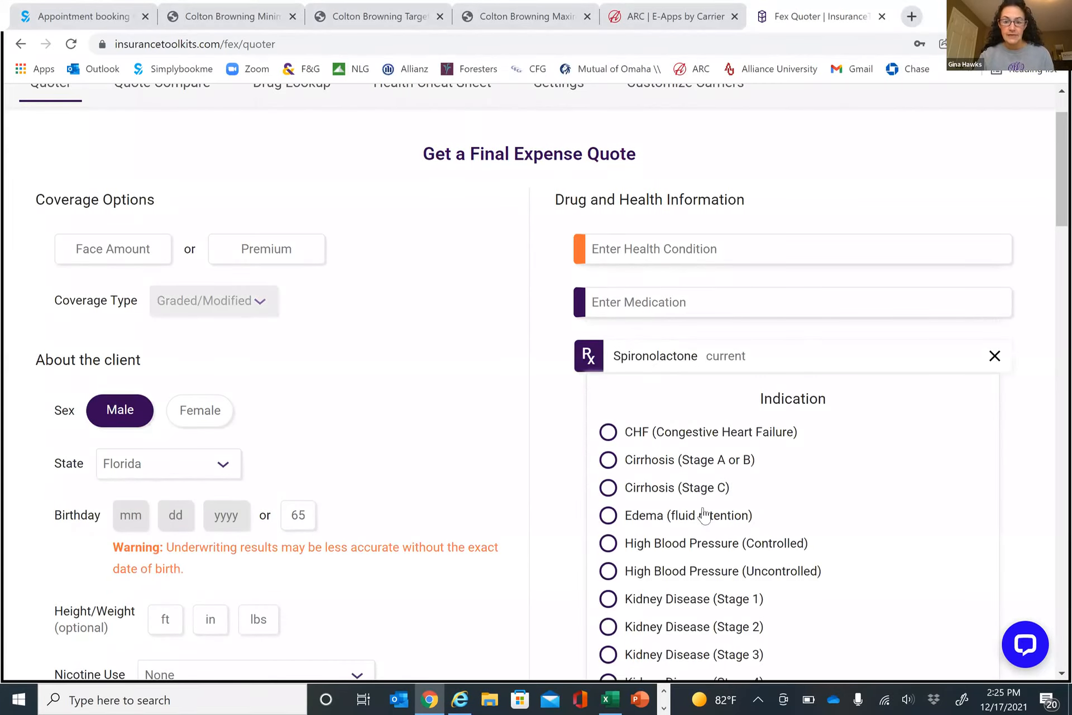
scroll(952, 481, "down", 2)
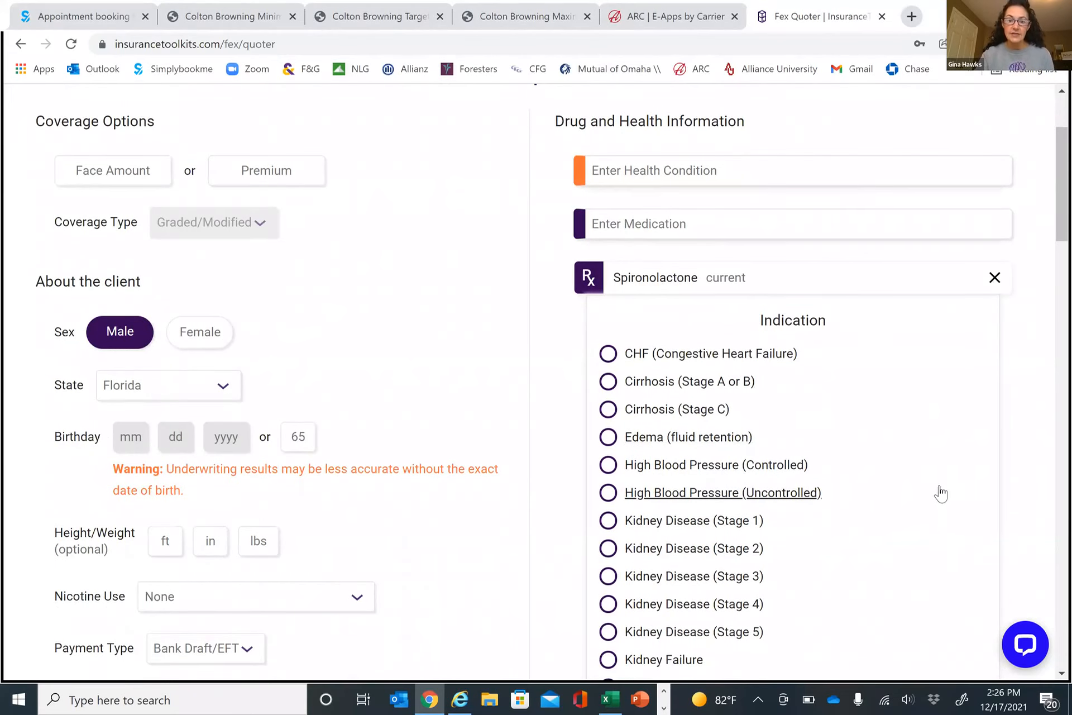
left_click(613, 469)
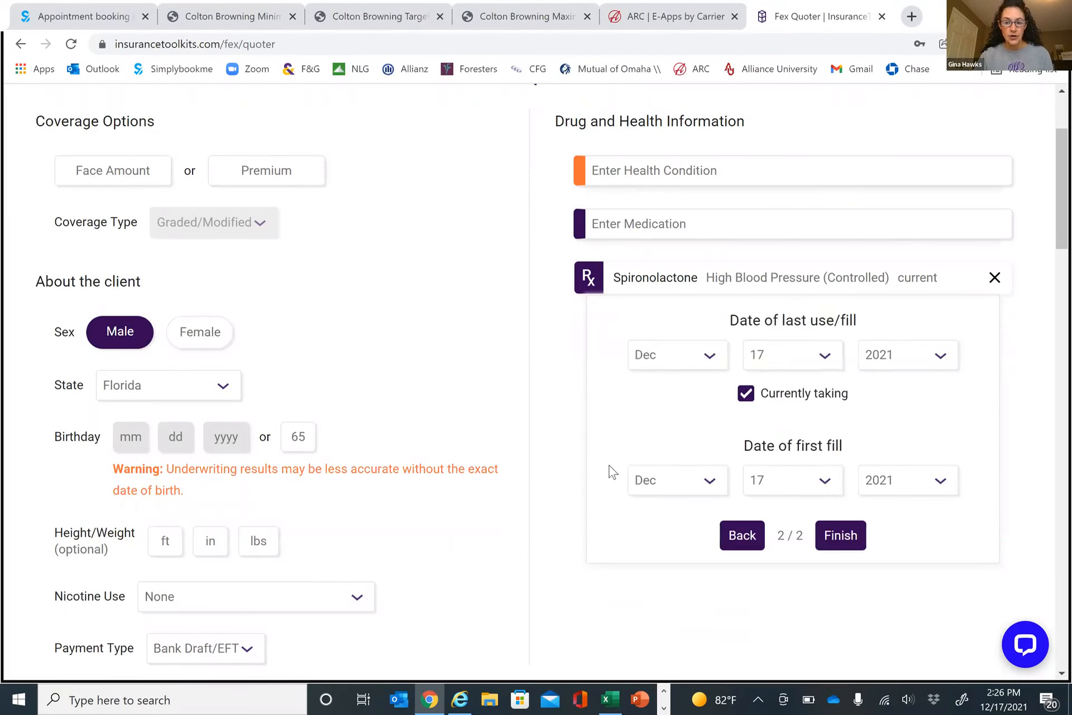
Set the year of Spironolactone's first fill to 2017 and finish the medication entry
left_click(940, 480)
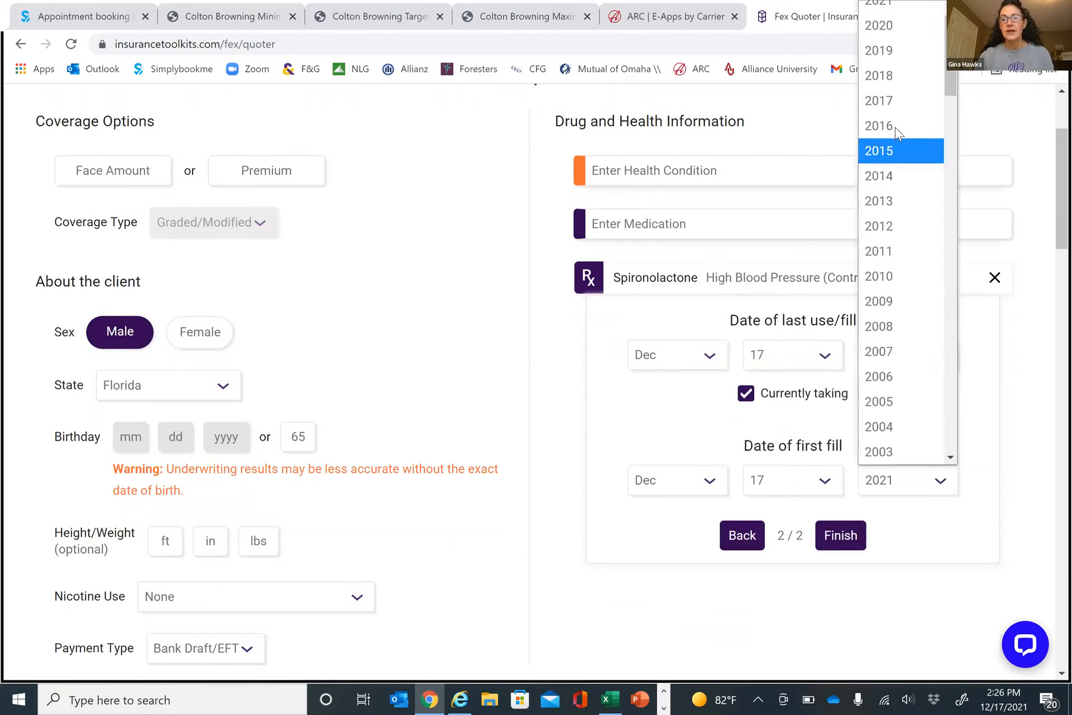
left_click(892, 103)
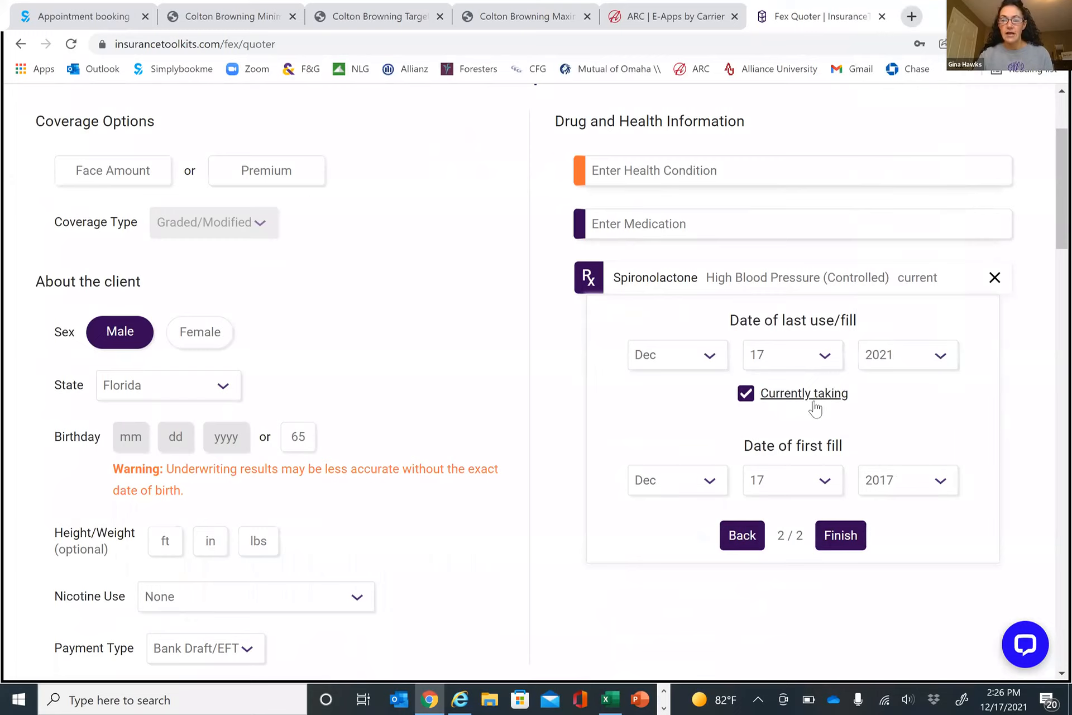
left_click(841, 535)
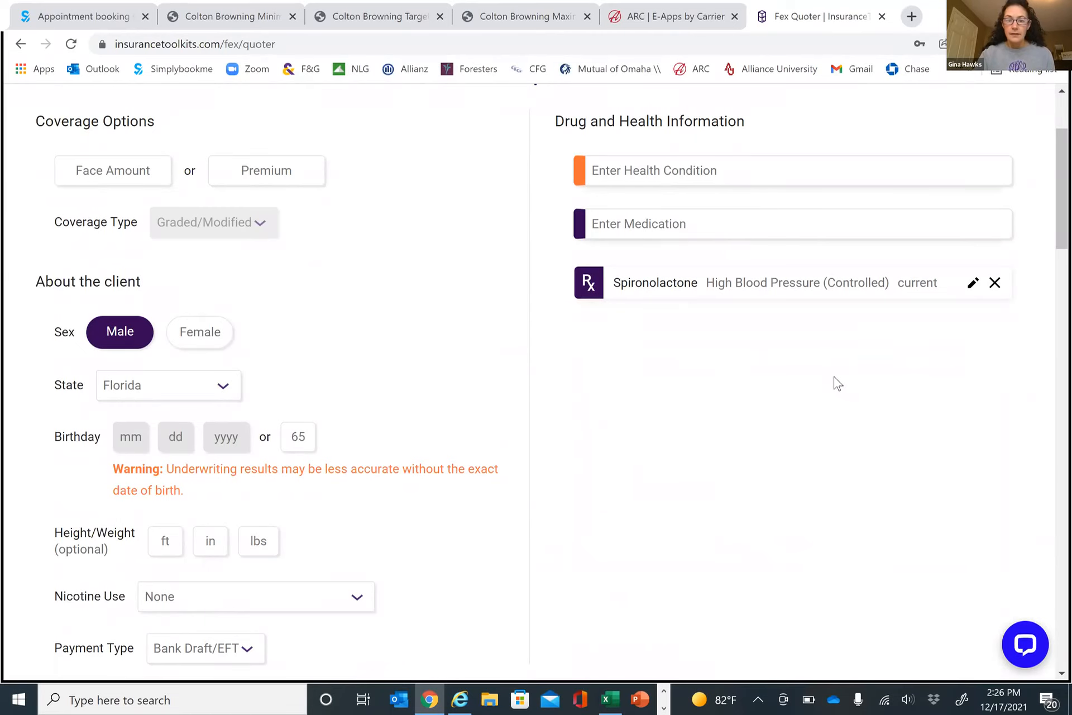
Get new quotes based on the Spironolactone entry and check the markers on the Columbian Financial Group and CVS Health quotes
scroll(821, 380, "down", 1)
scroll(838, 383, "up", 1)
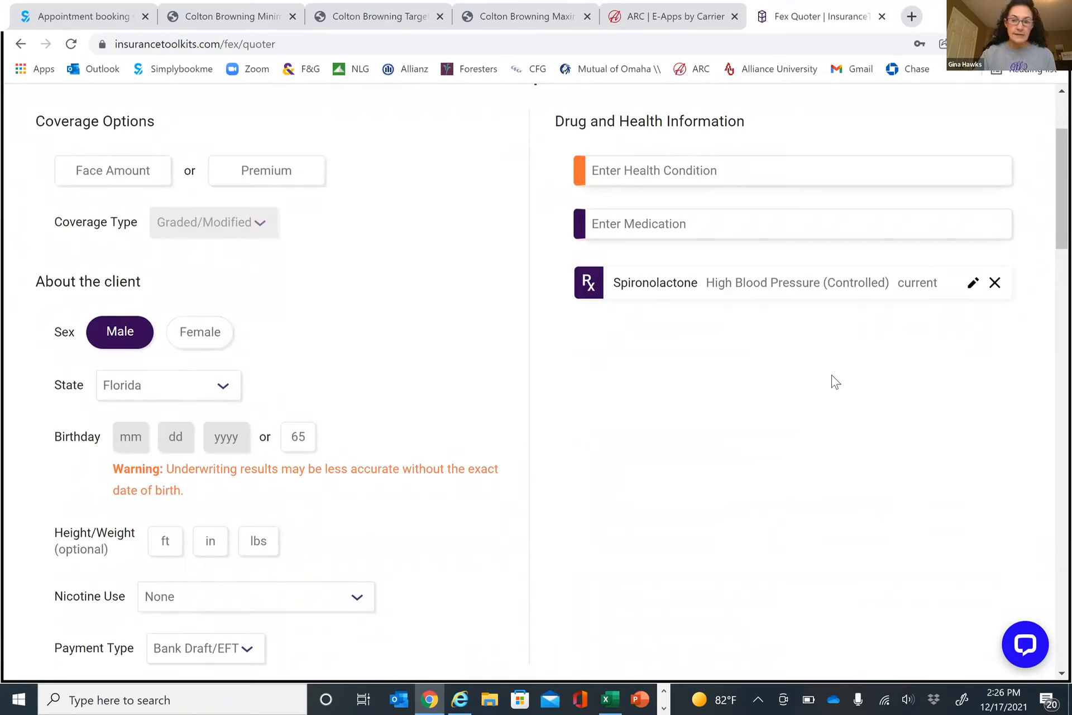
scroll(837, 383, "down", 1)
left_click(513, 642)
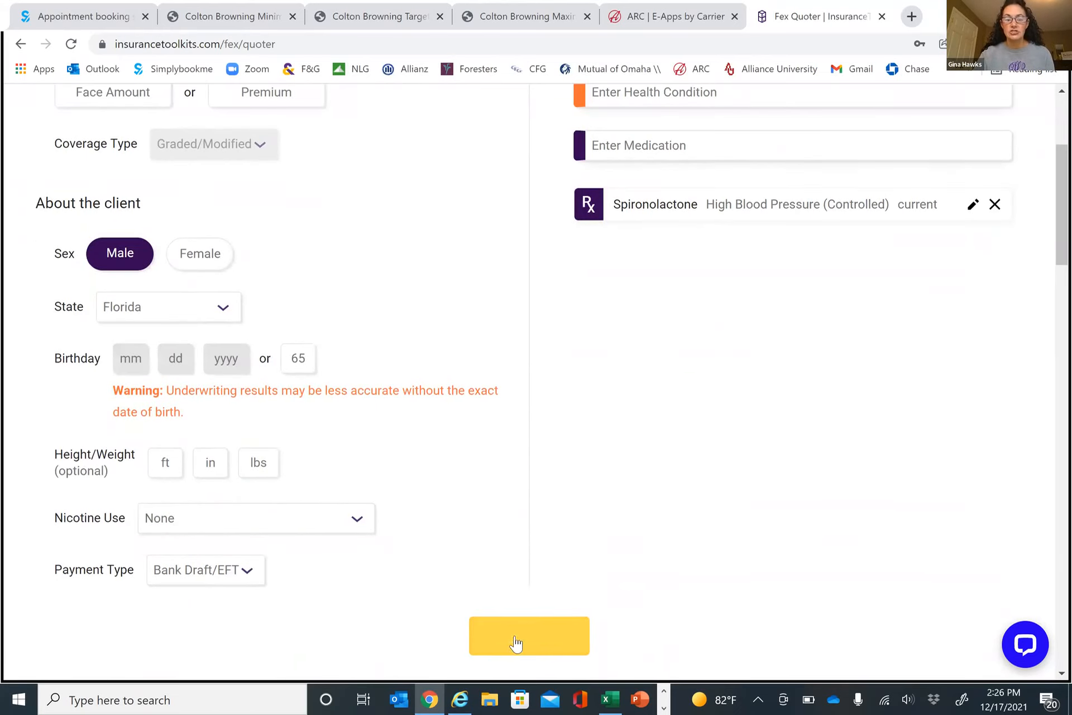
scroll(908, 257, "down", 2)
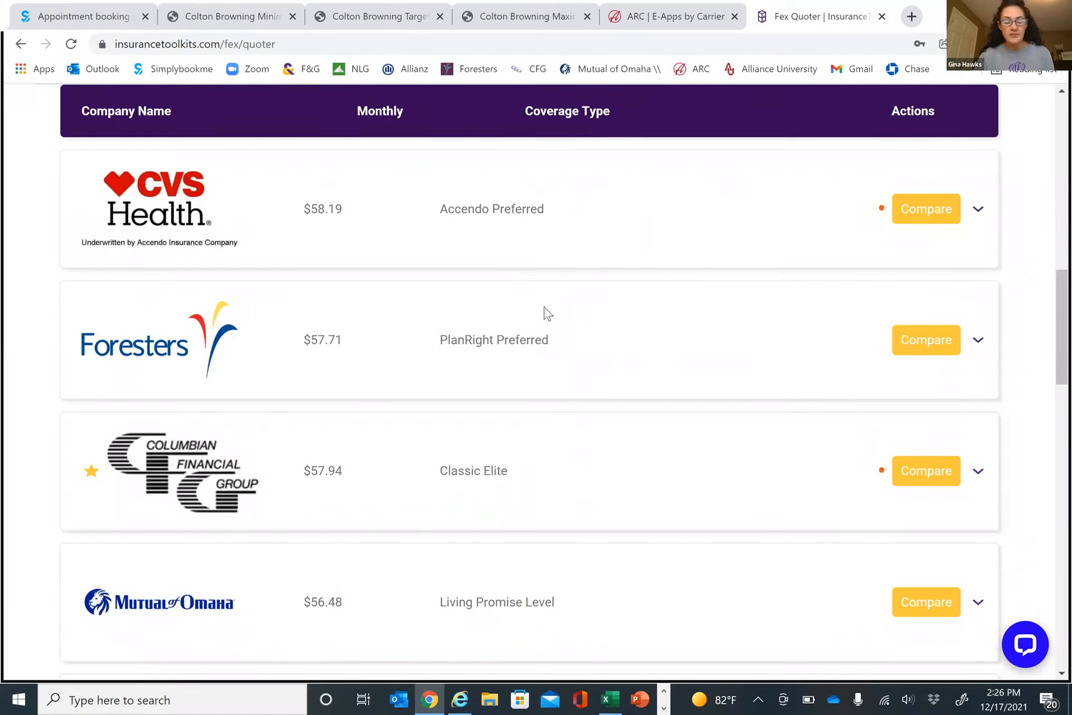
mouse_move(882, 471)
mouse_move(882, 211)
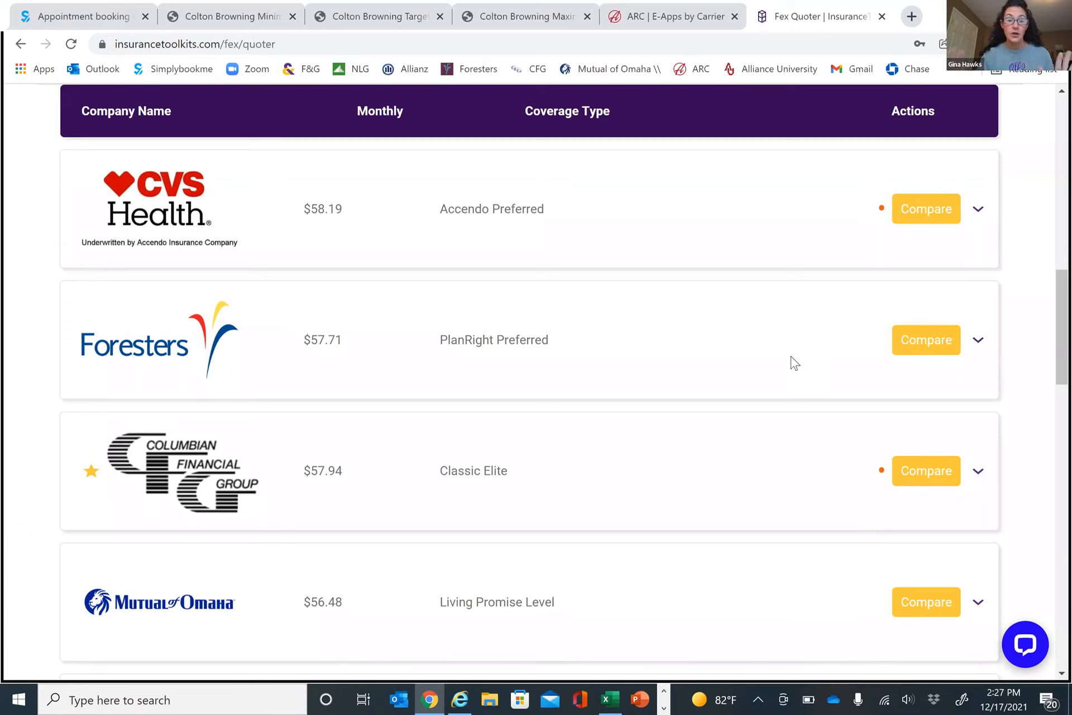
Add Warfarin as a second medication with Thrombosis (Blood Clots) as its indication
scroll(796, 341, "up", 7)
scroll(797, 339, "up", 5)
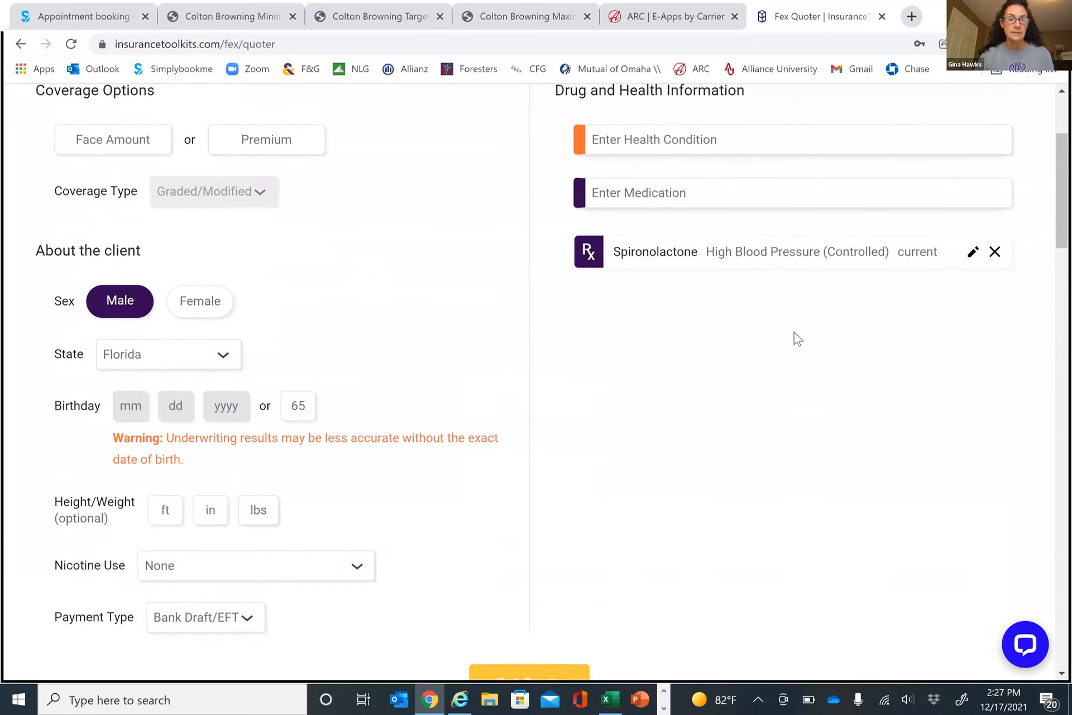
scroll(797, 339, "up", 2)
left_click(641, 266)
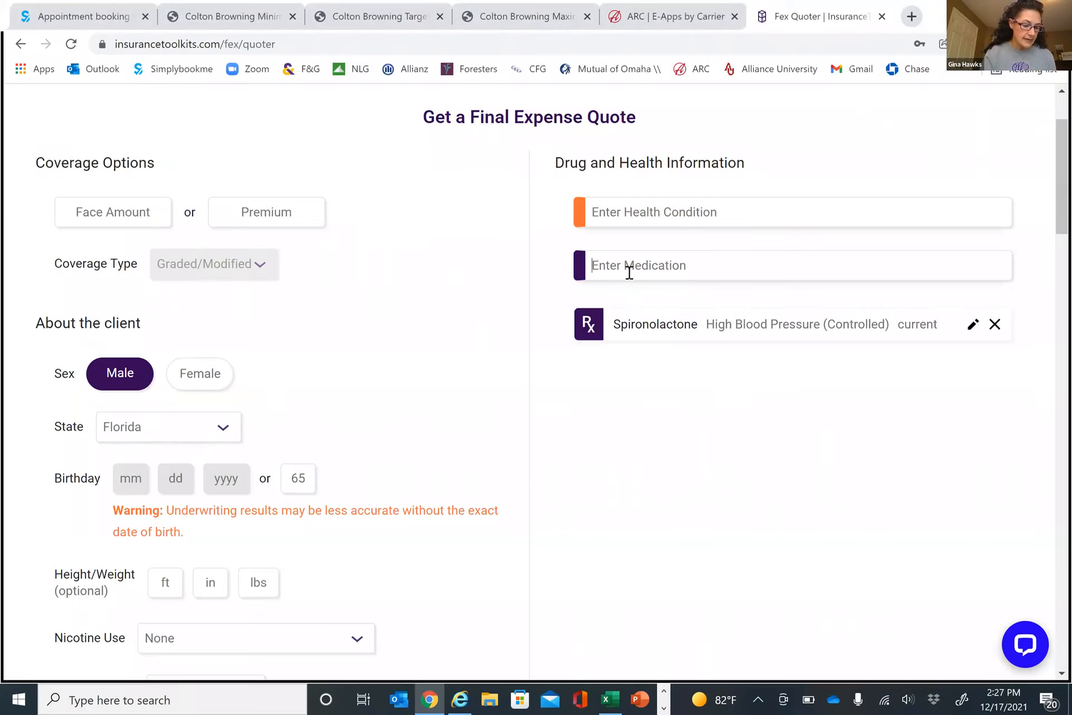
type("warf")
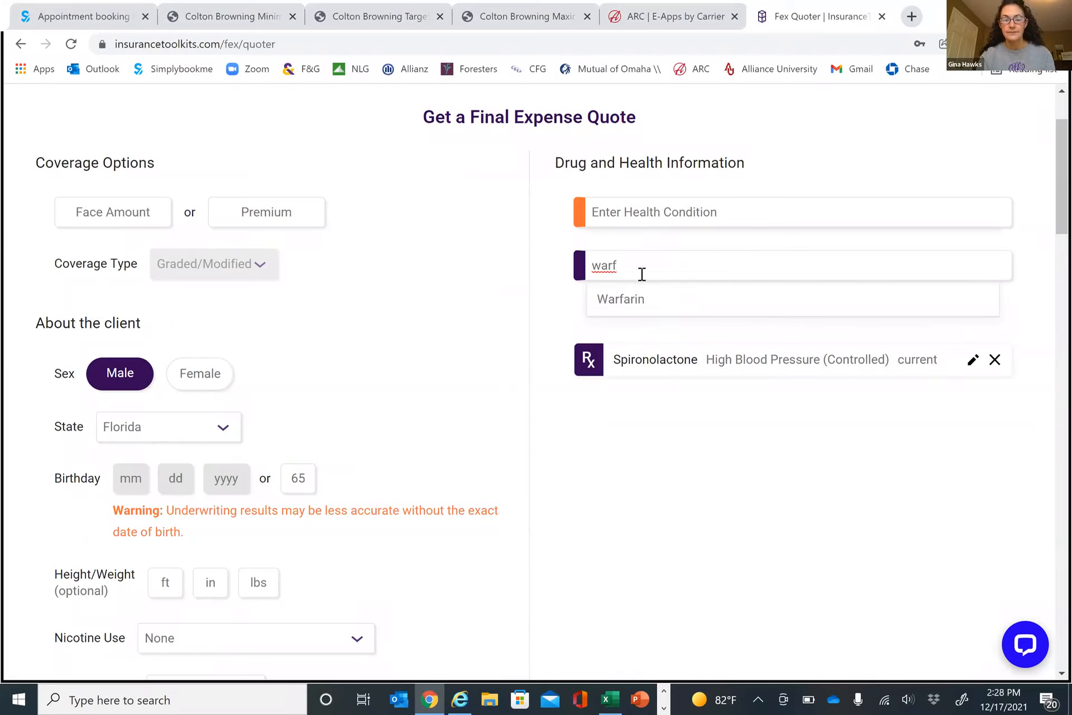
left_click(639, 303)
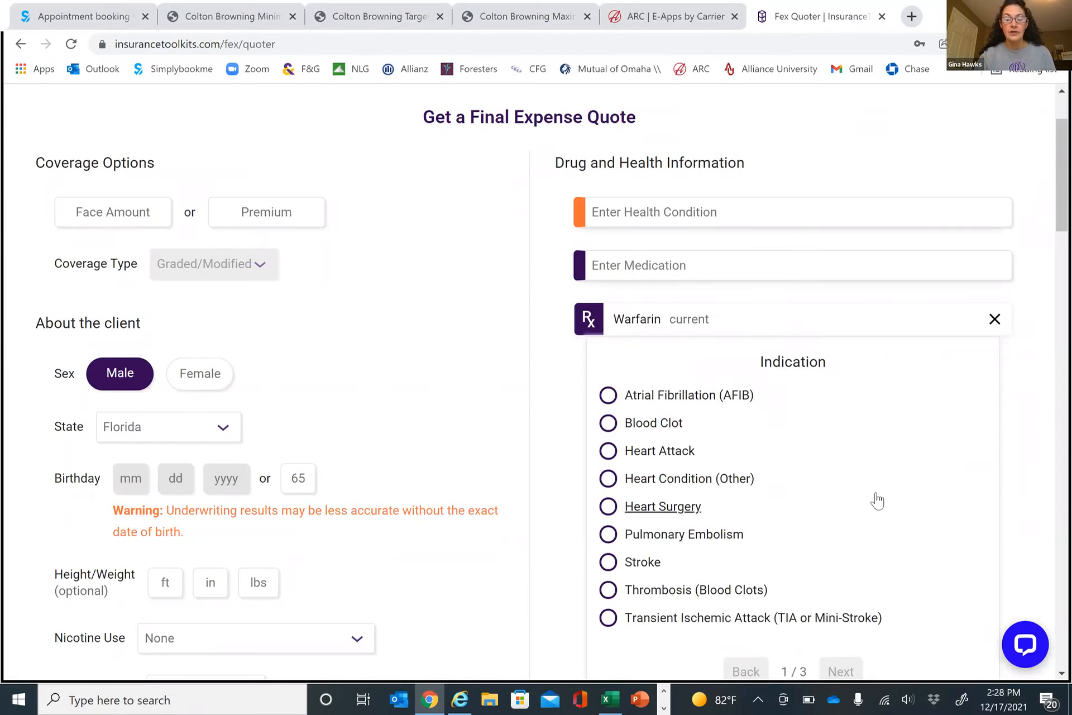
scroll(877, 501, "down", 1)
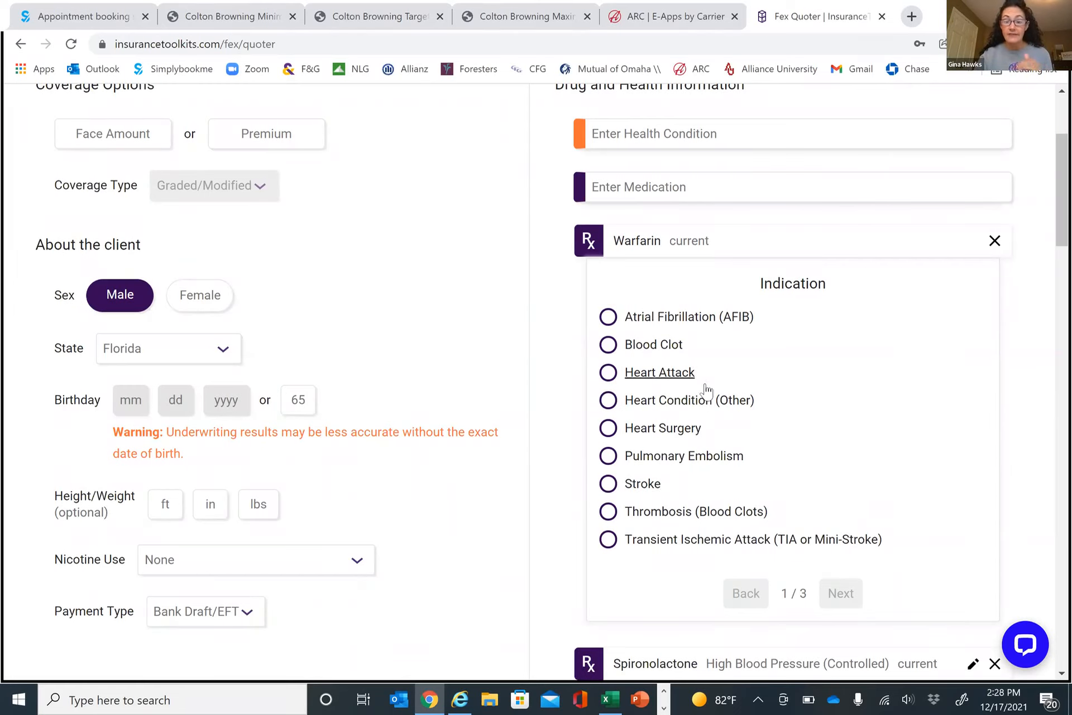
left_click(615, 521)
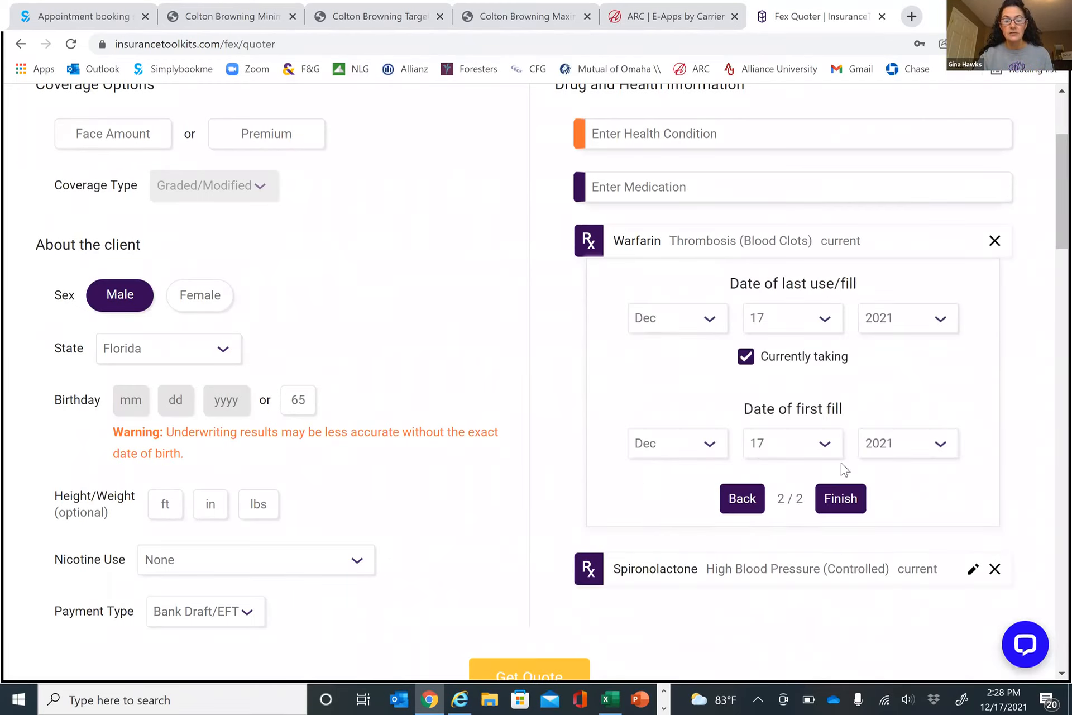
Set the year of Warfarin's first fill to 2017 and finish the medication entry
left_click(956, 455)
left_click(897, 115)
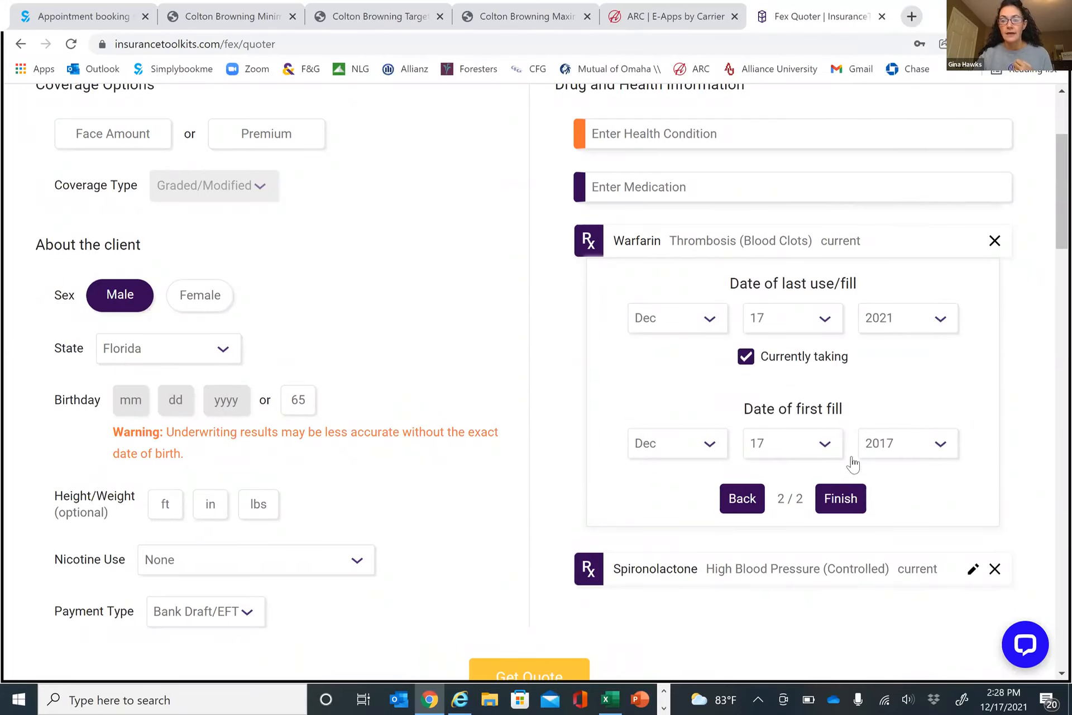
left_click(839, 498)
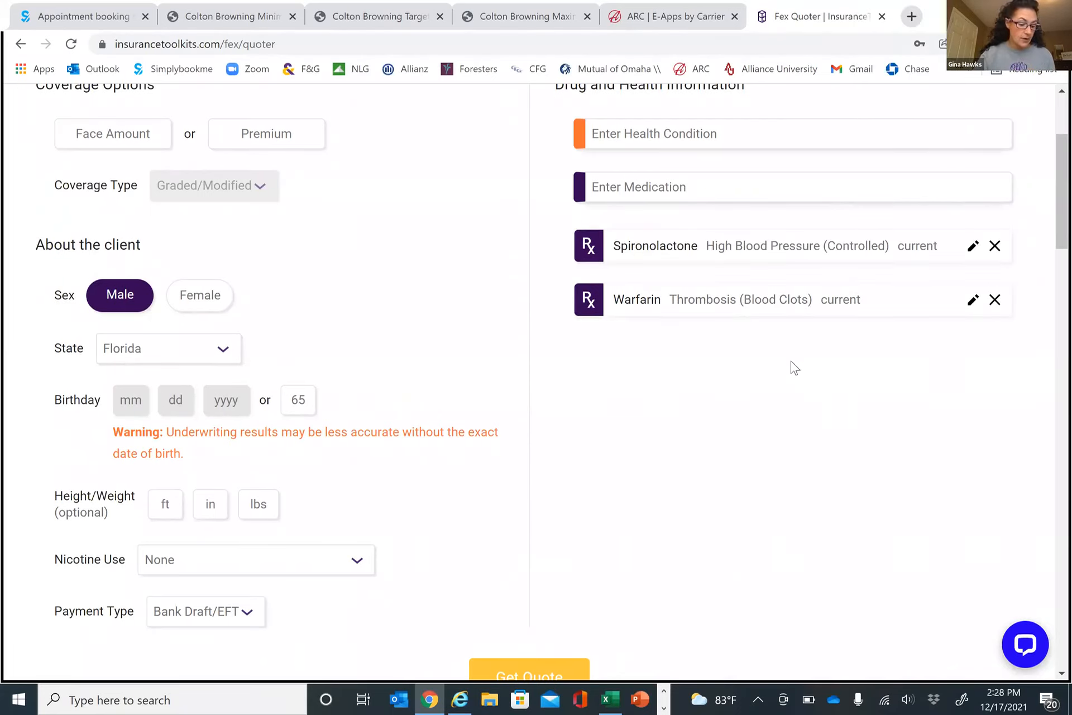
Add Atenolol for High Blood Pressure (Controlled), choose an earlier first-fill year and finish the entry
left_click(633, 197)
type("aten")
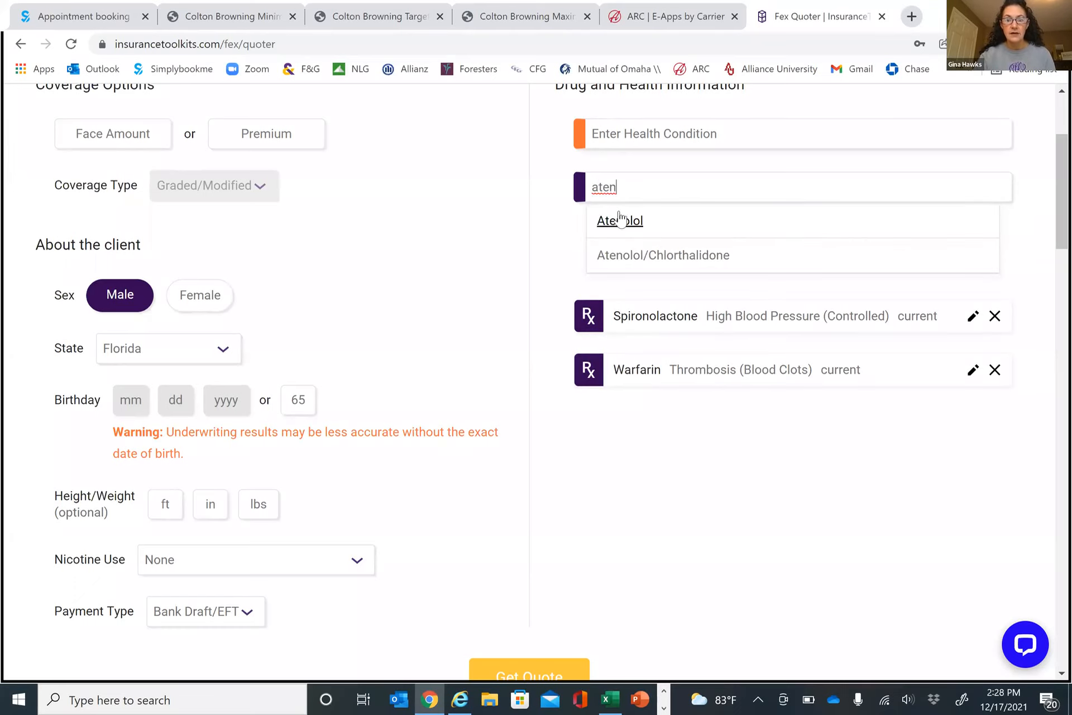
left_click(618, 224)
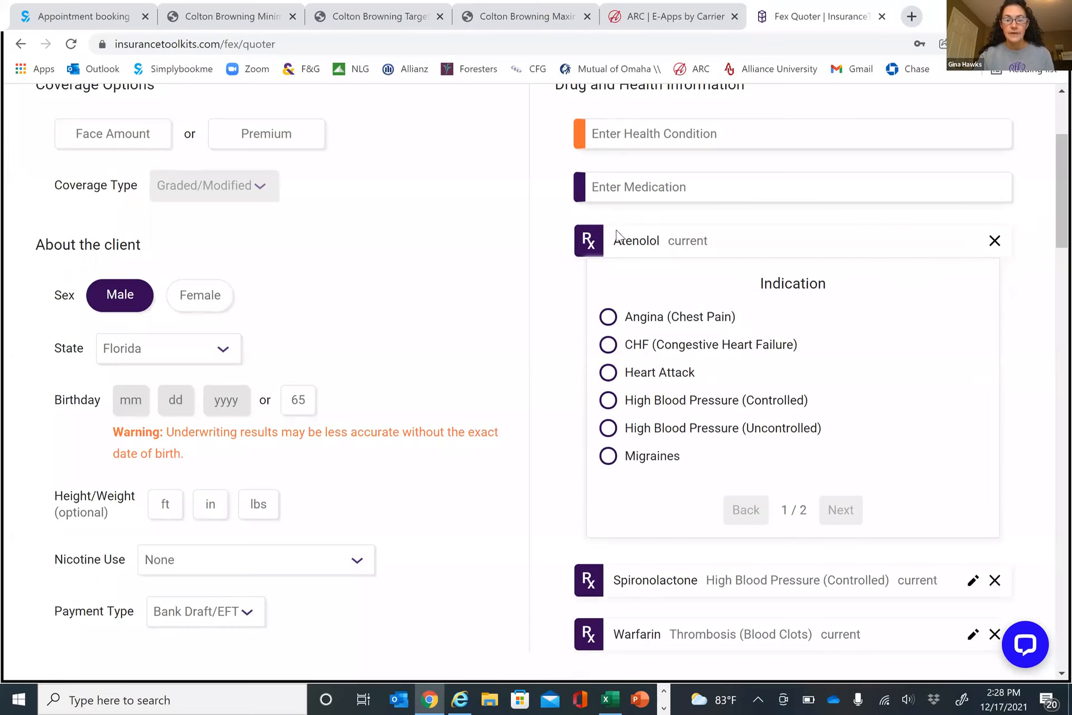
left_click(609, 402)
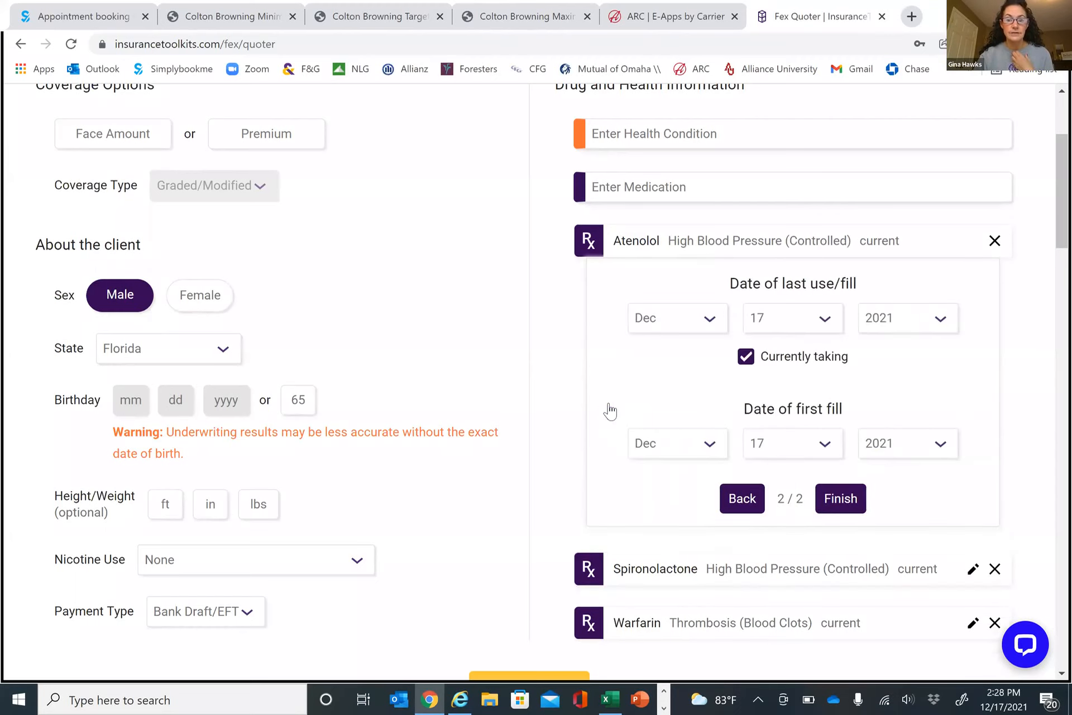
left_click(943, 448)
left_click(910, 110)
left_click(853, 502)
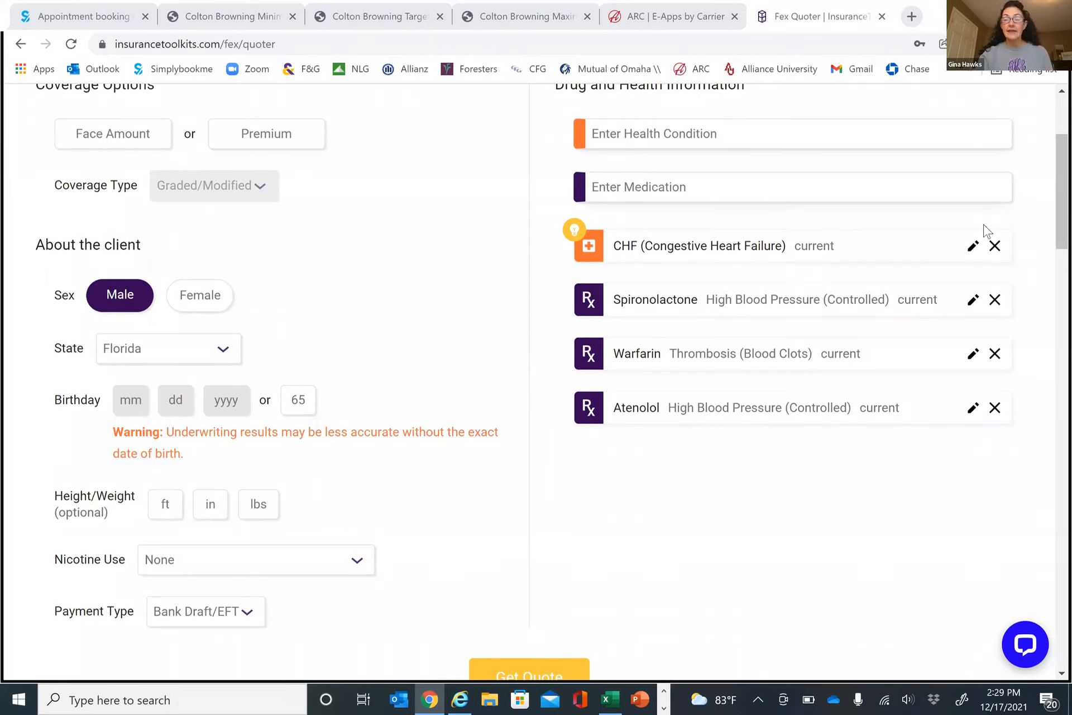
Remove the CHF (Congestive Heart Failure) condition and get new quotes based on the three medications
left_click(995, 246)
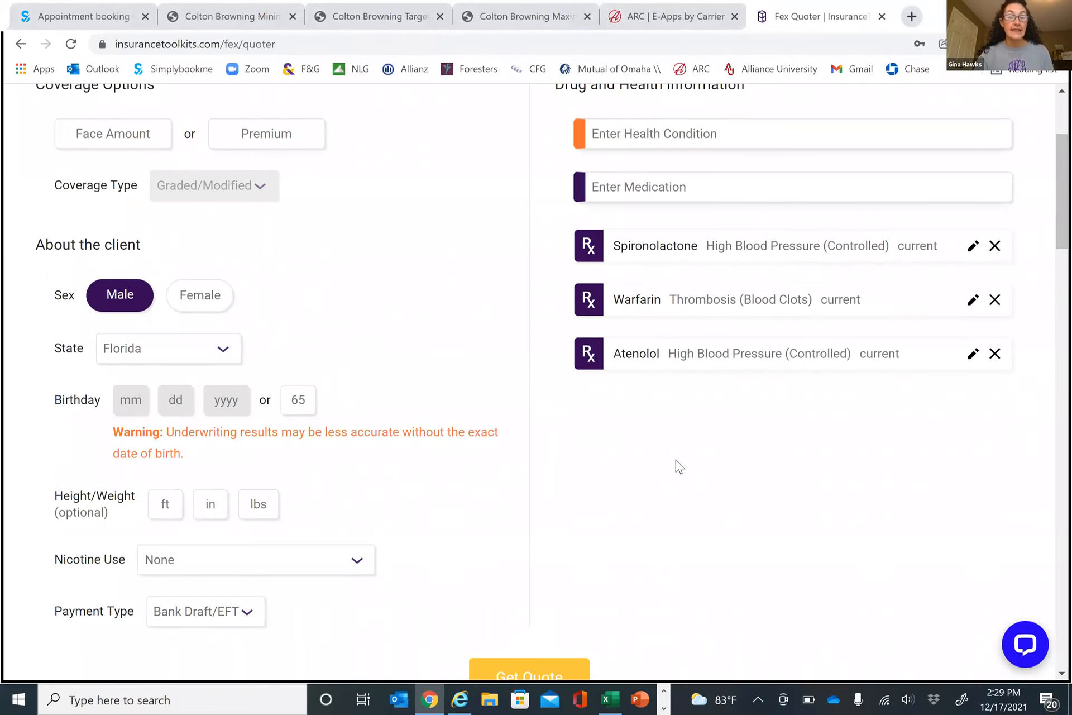
scroll(557, 555, "down", 1)
left_click(529, 606)
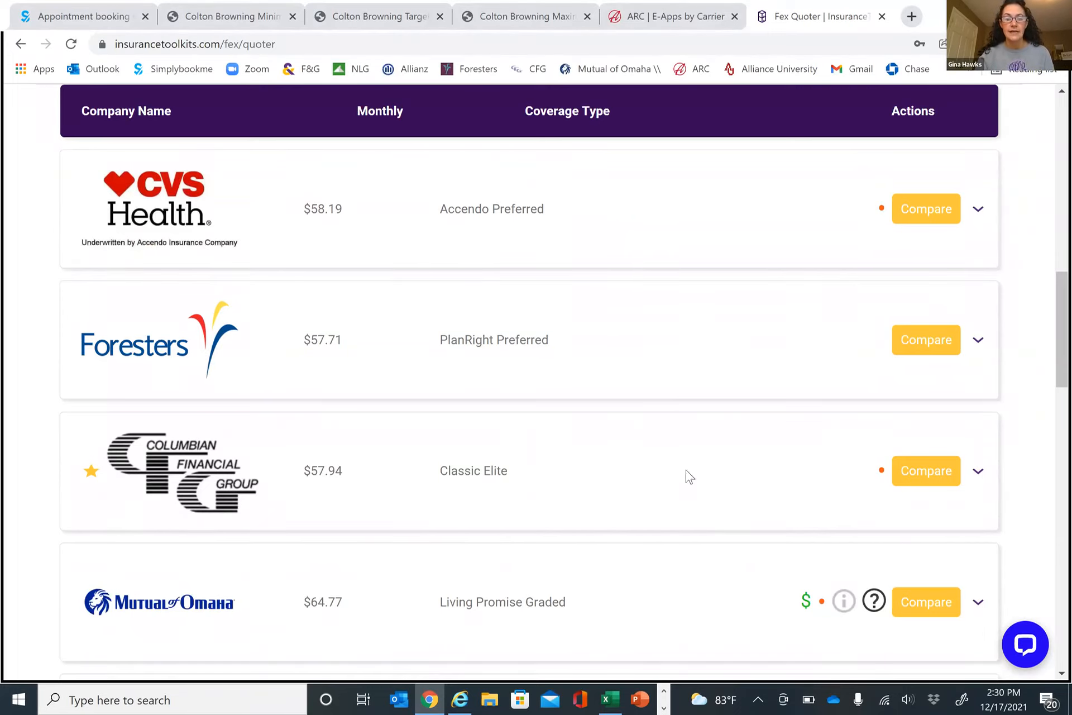
Review the listed carrier quotes and the reasons given for excluded carriers against the client's medication entries
scroll(703, 420, "down", 3)
scroll(703, 420, "down", 10)
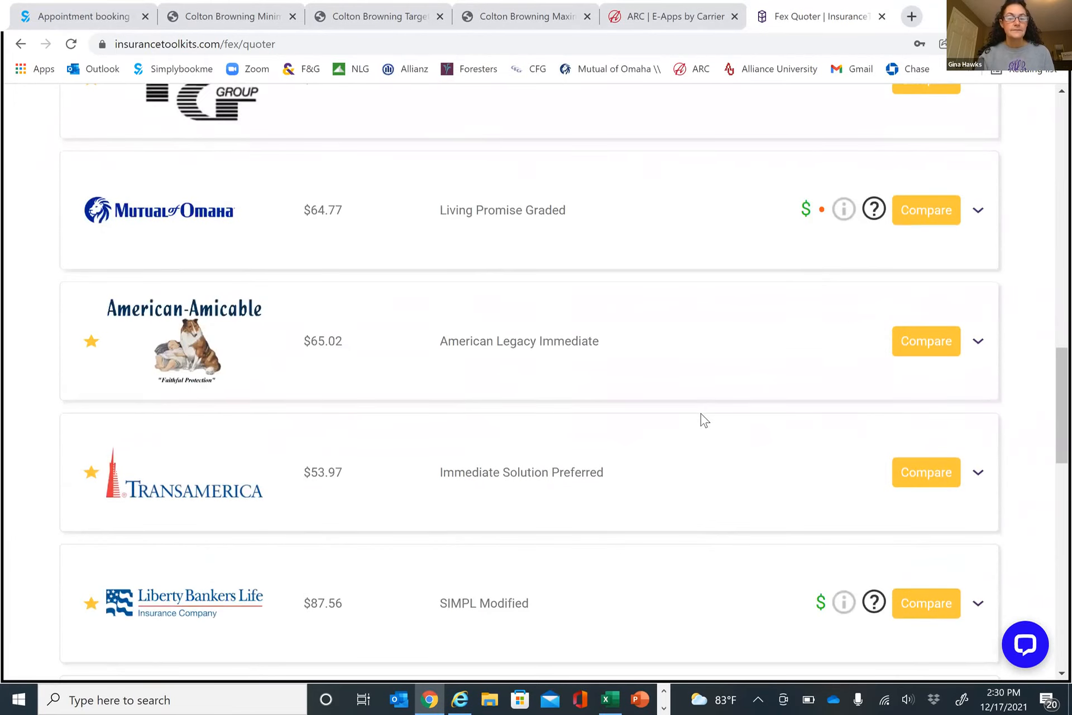
scroll(705, 420, "down", 7)
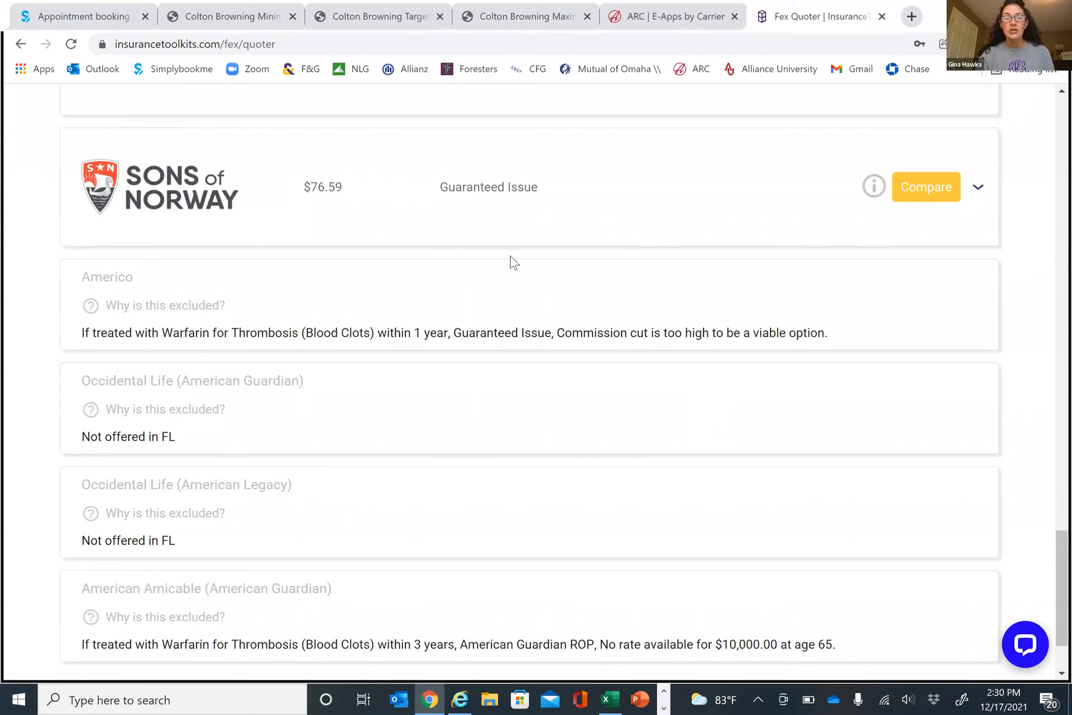
scroll(514, 257, "up", 10)
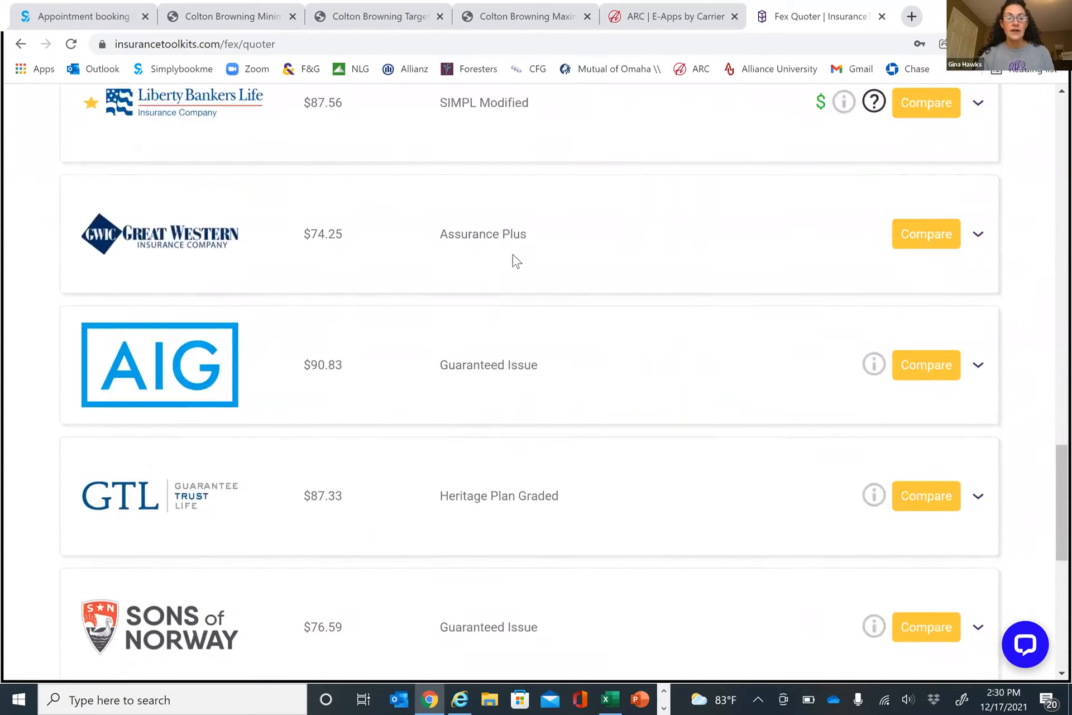
scroll(512, 255, "up", 8)
scroll(512, 254, "down", 9)
scroll(515, 262, "down", 6)
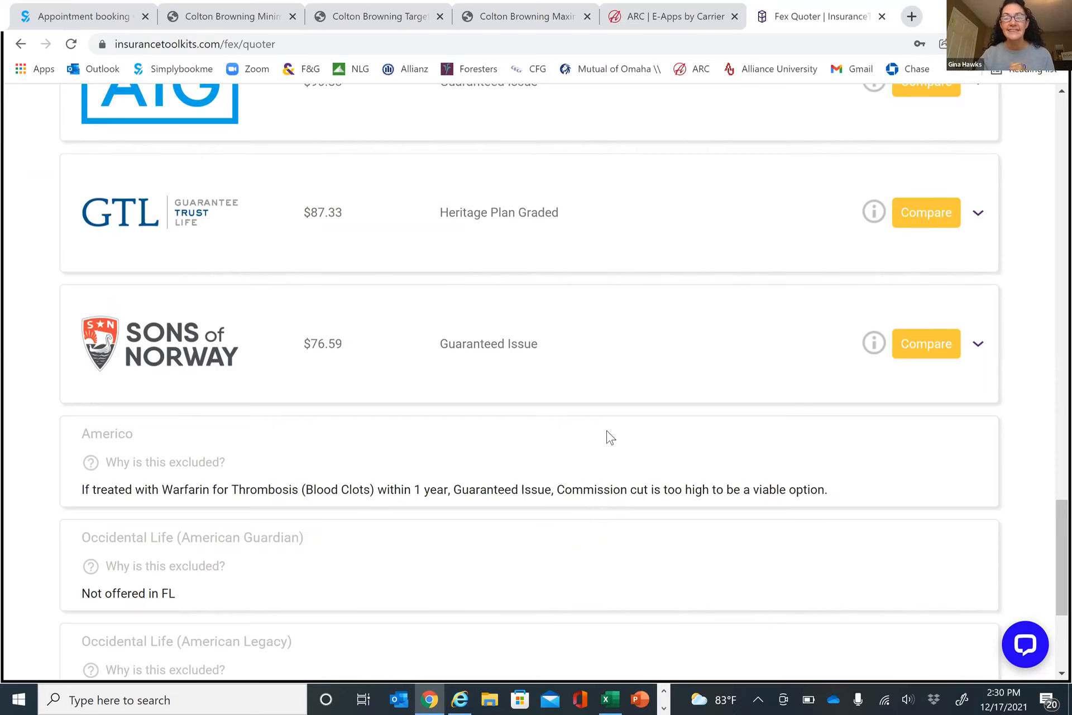
scroll(611, 438, "up", 7)
scroll(610, 436, "up", 15)
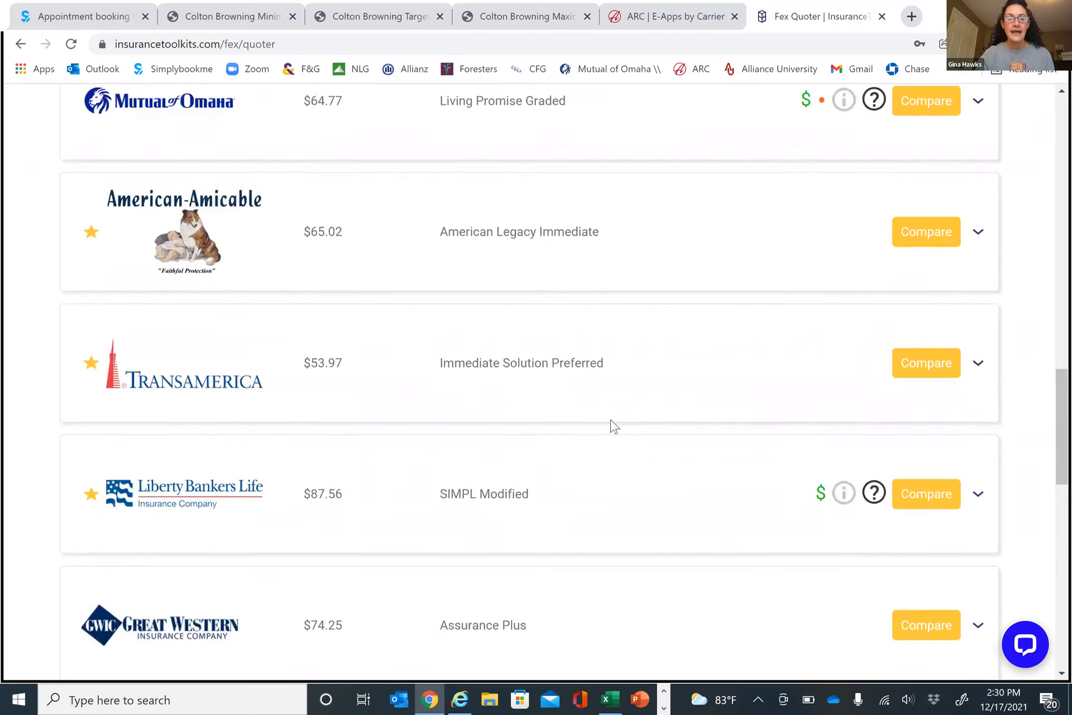
scroll(614, 425, "up", 5)
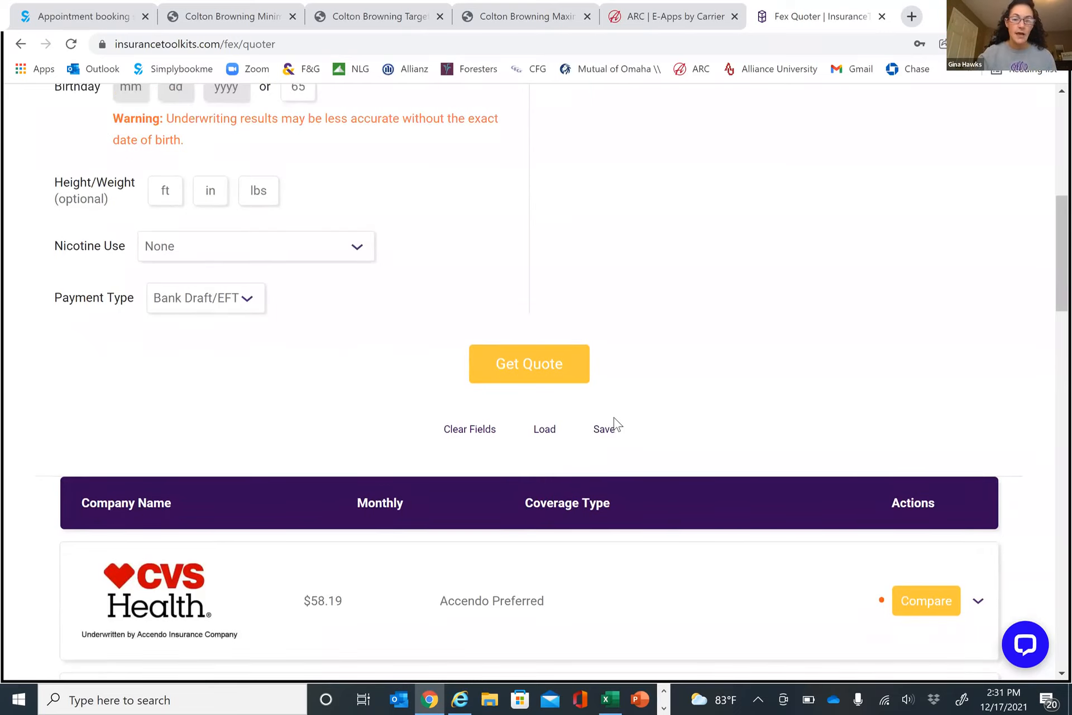
scroll(600, 402, "up", 1)
scroll(713, 382, "up", 4)
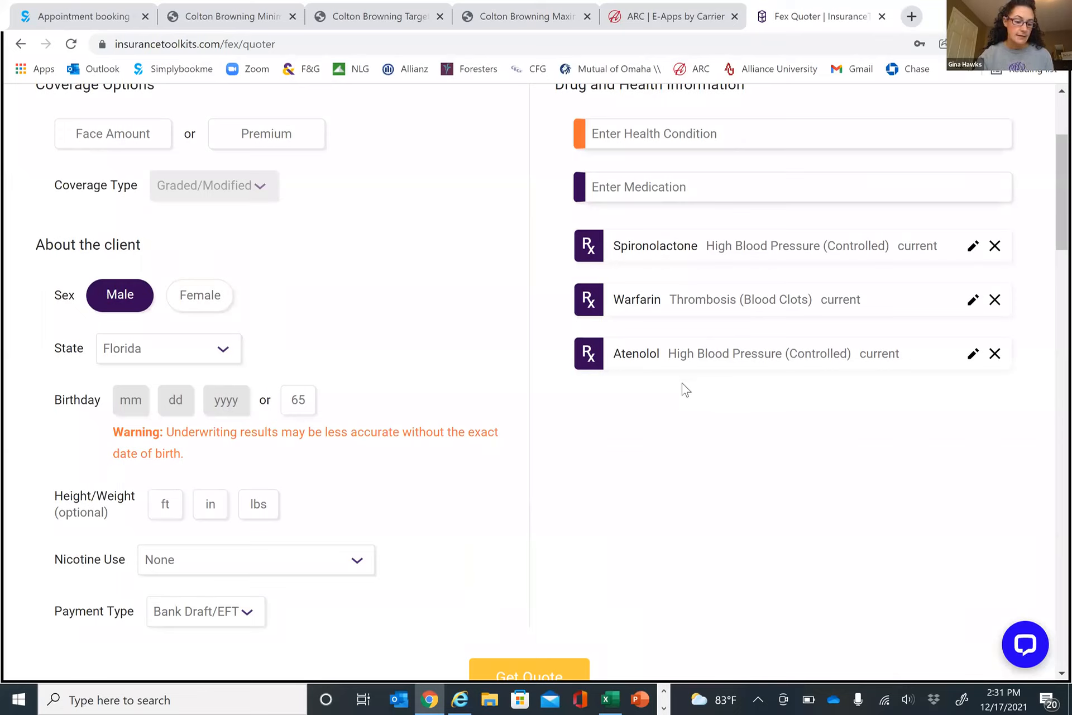
Add the medication Furosemide with High Blood Pressure (Controlled) as its indication
left_click(637, 200)
type("fur")
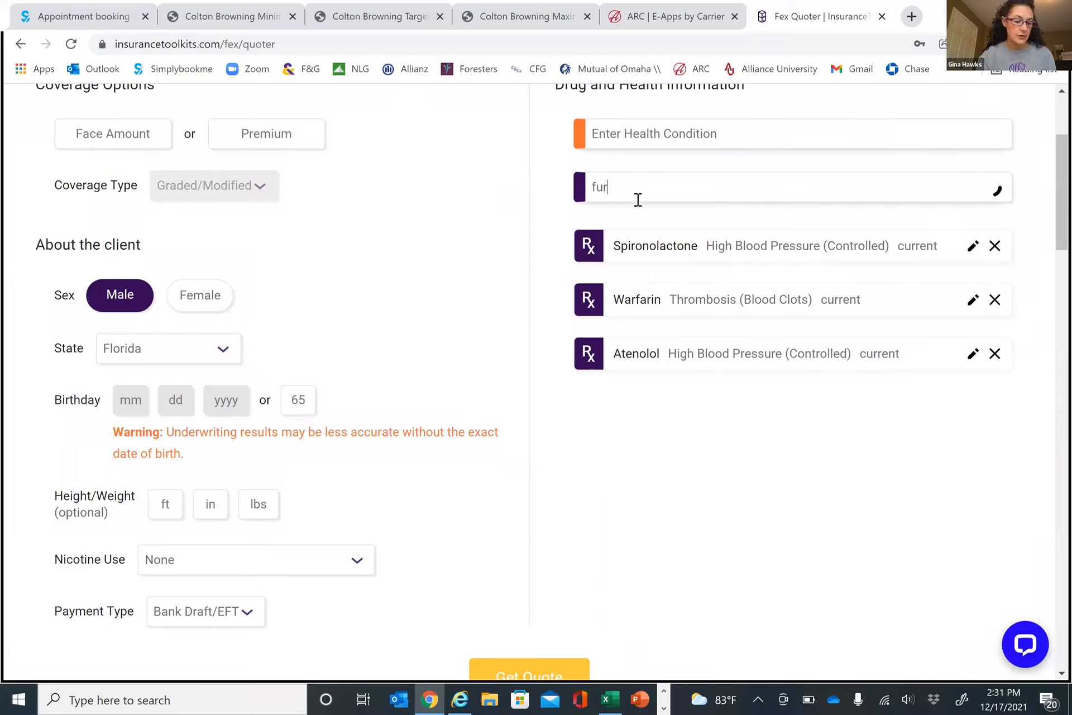
type("ose")
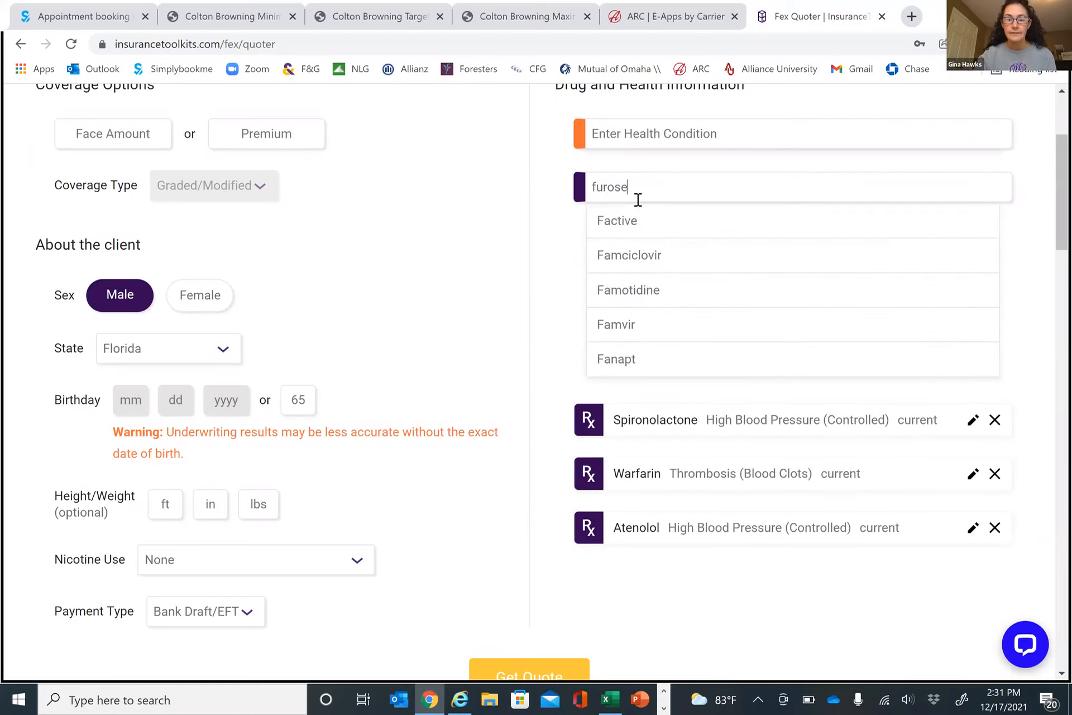
left_click(639, 222)
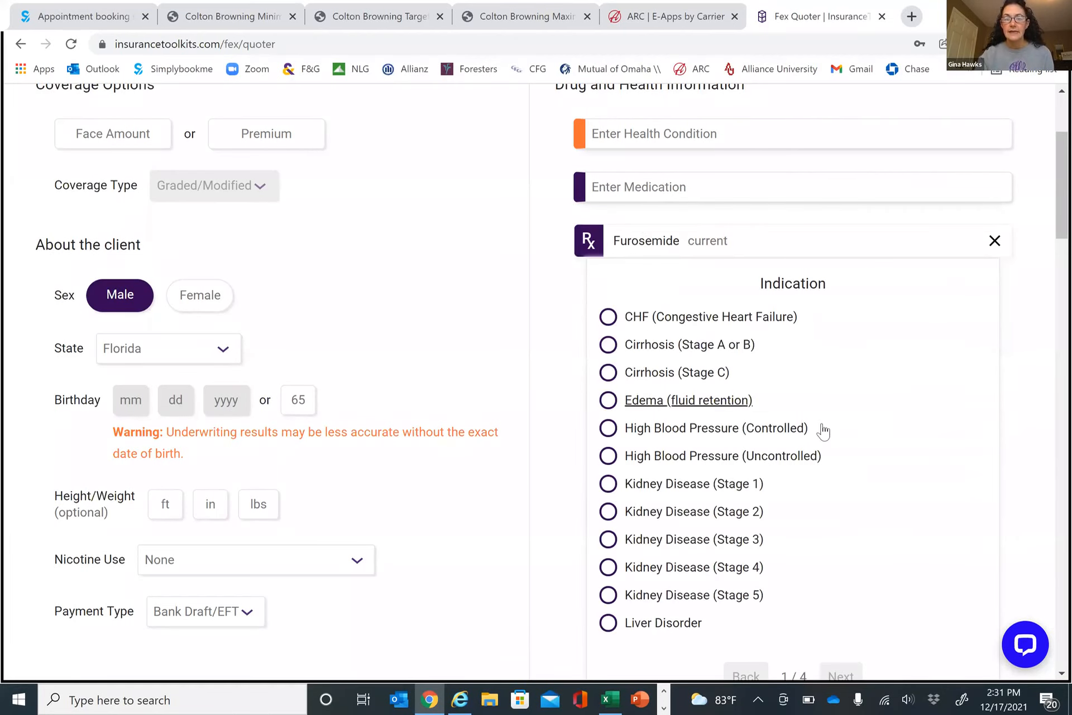
left_click(652, 435)
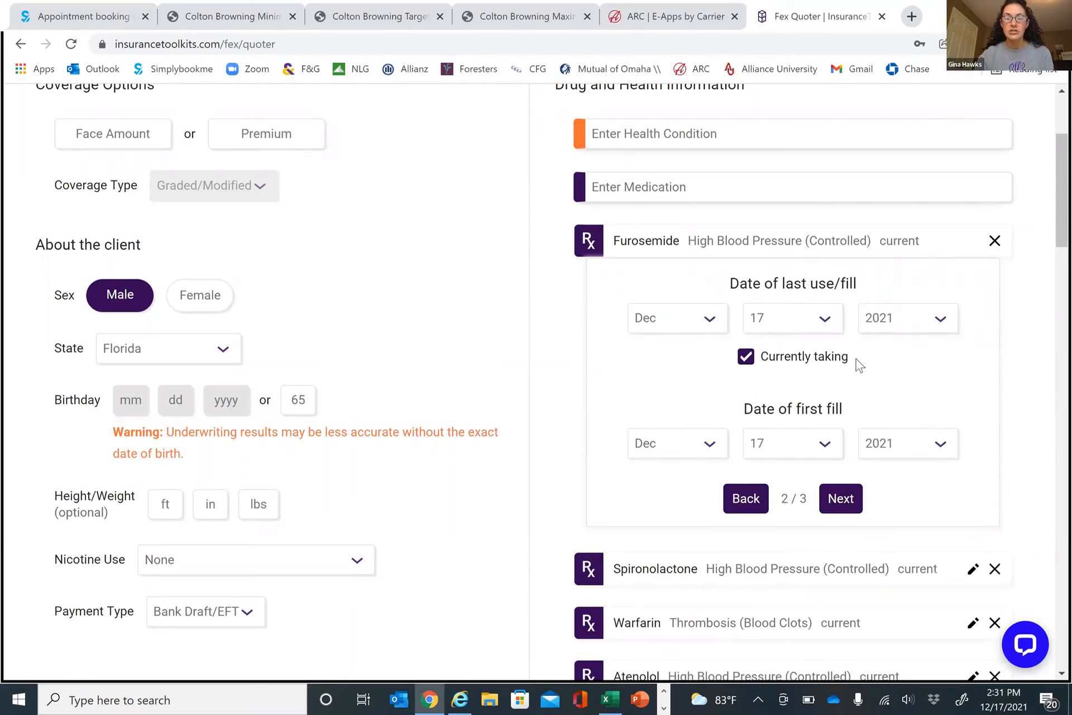
Choose Furosemide's first-fill year and finish the entry with a total daily dosage of 60 mg or less
left_click(938, 442)
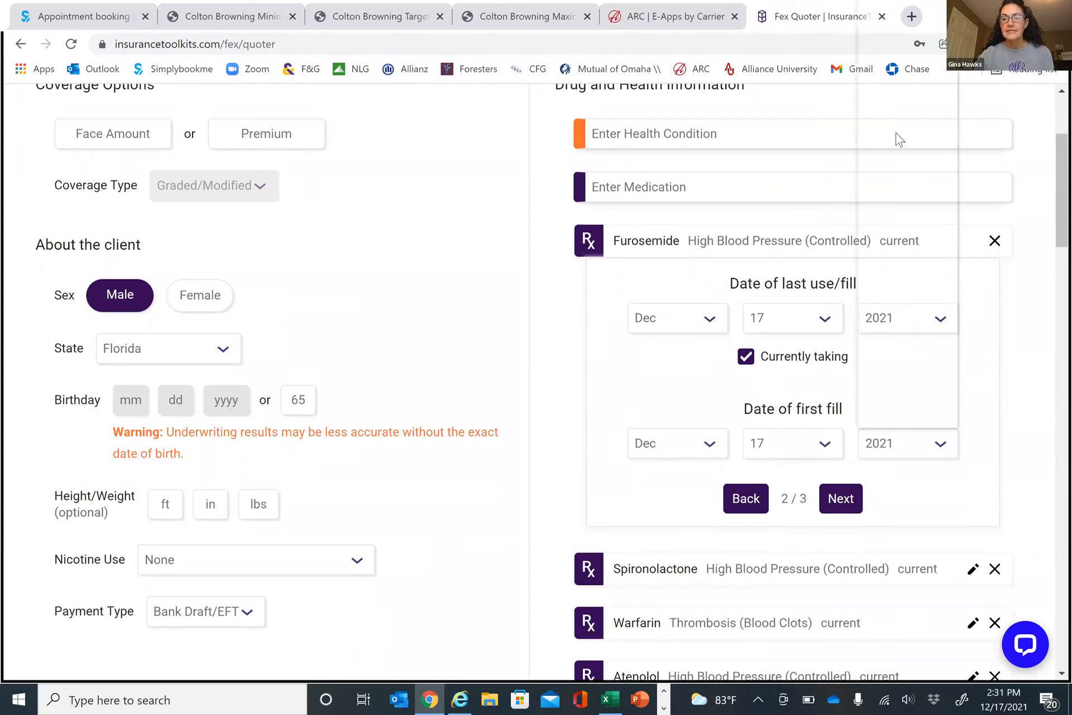
left_click(889, 116)
left_click(841, 498)
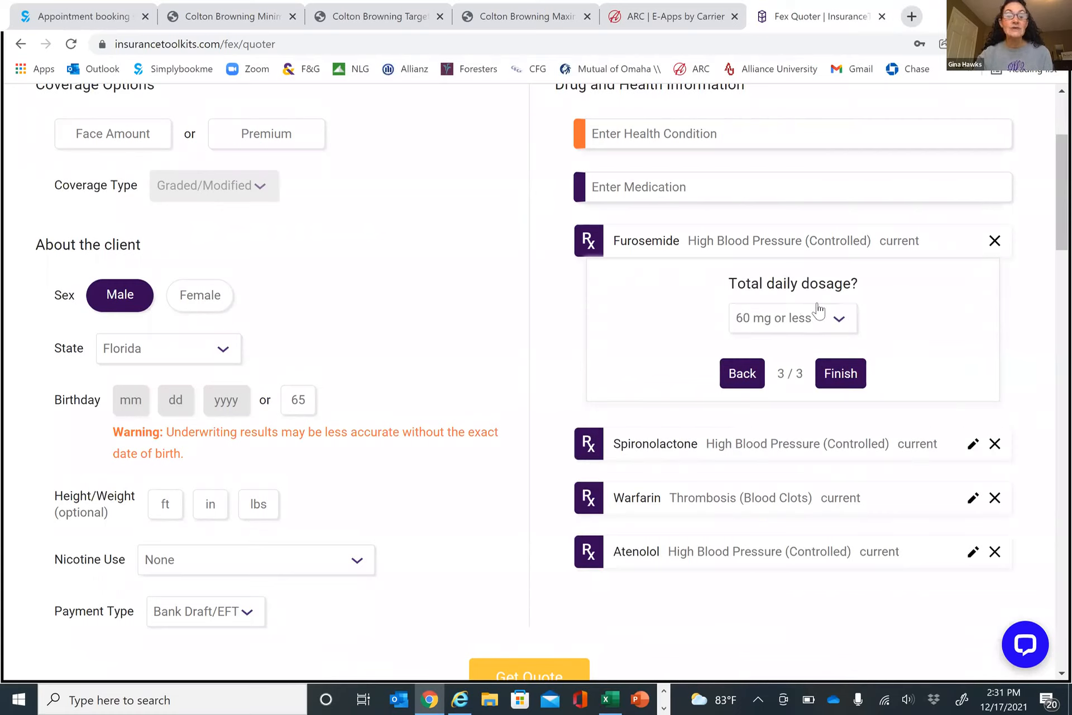
left_click(841, 326)
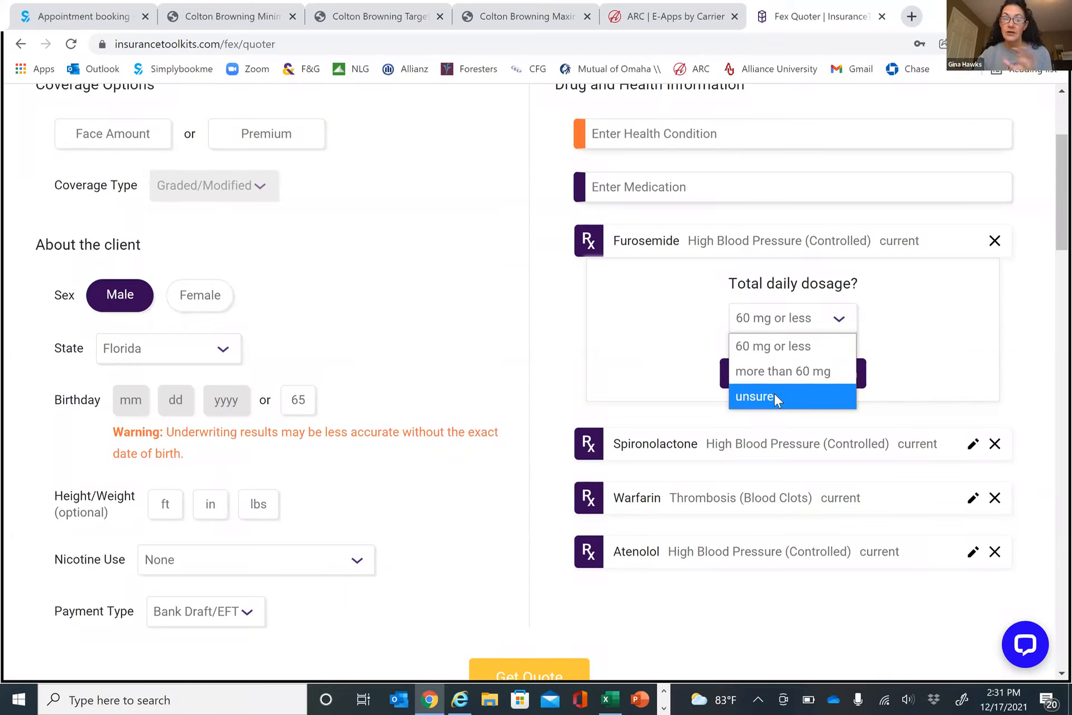
left_click(783, 371)
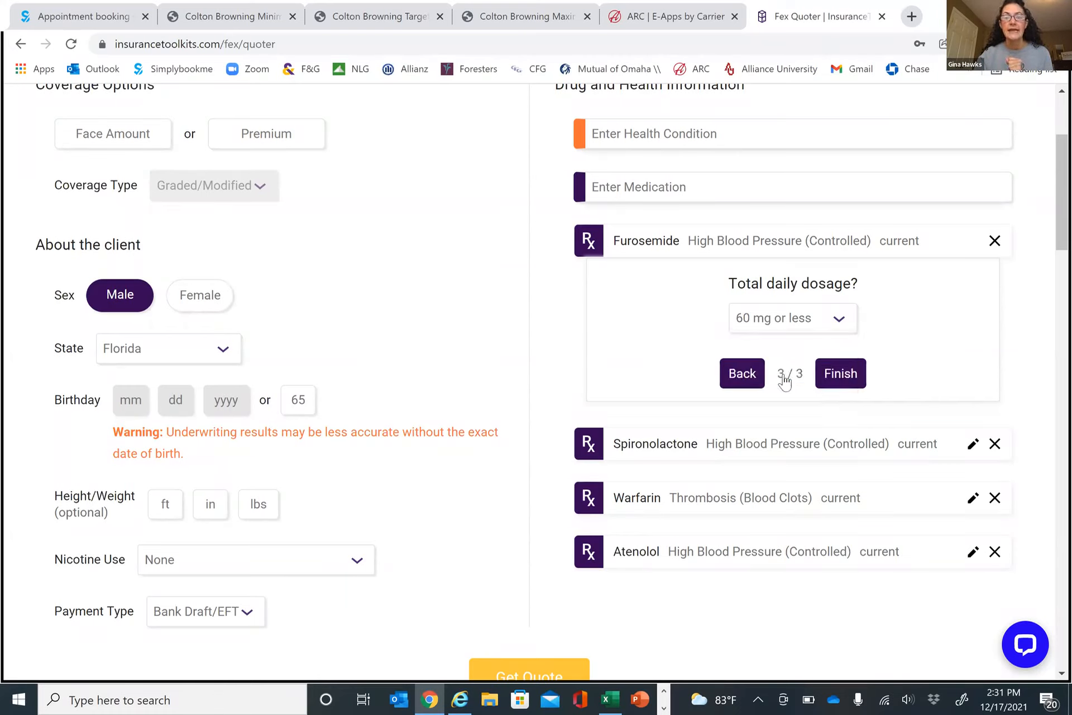
left_click(820, 374)
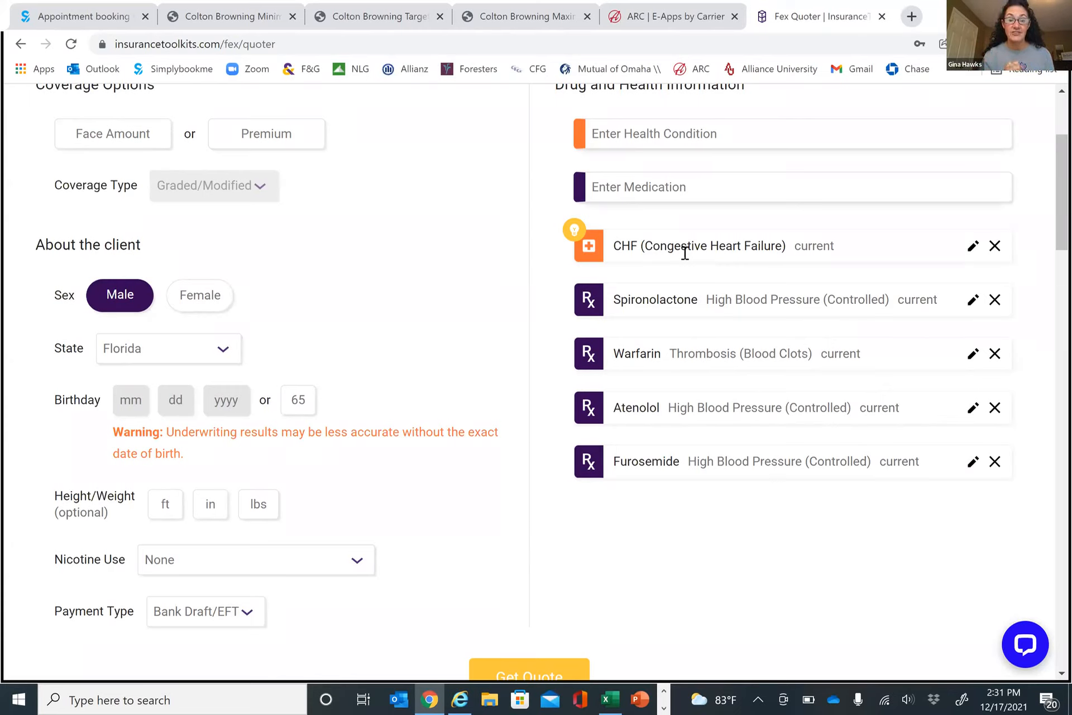
Get new quotes with Furosemide included and check the plan info for Great Western's Assurance Guaranteed
scroll(707, 492, "down", 2)
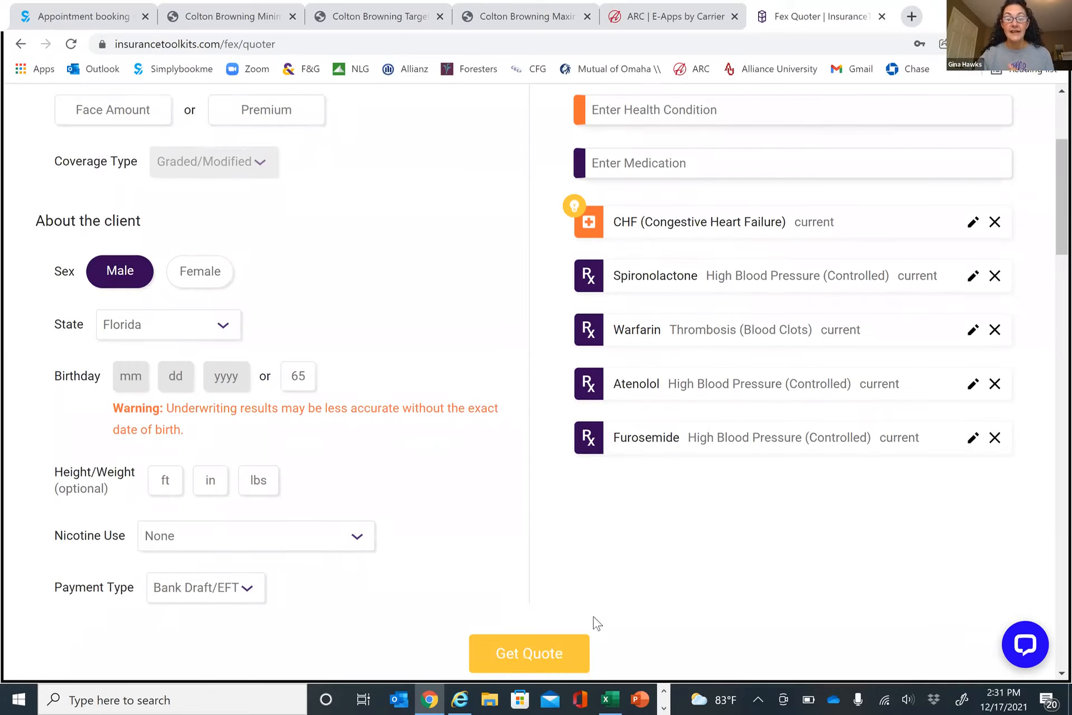
left_click(542, 606)
scroll(728, 490, "down", 10)
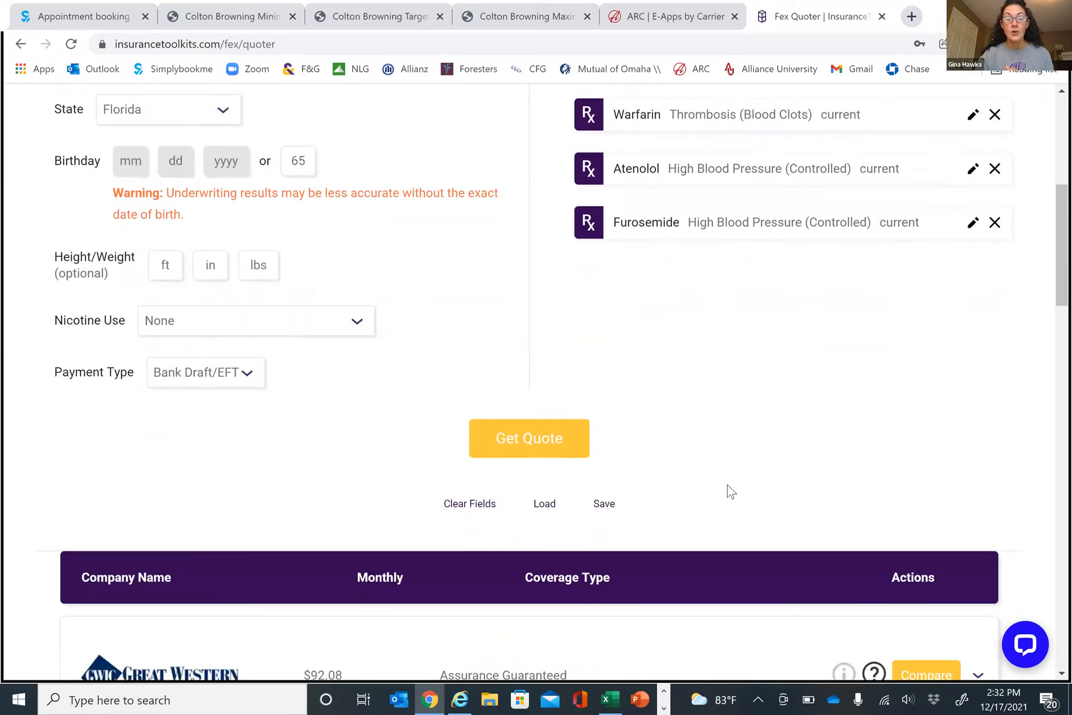
scroll(706, 422, "down", 3)
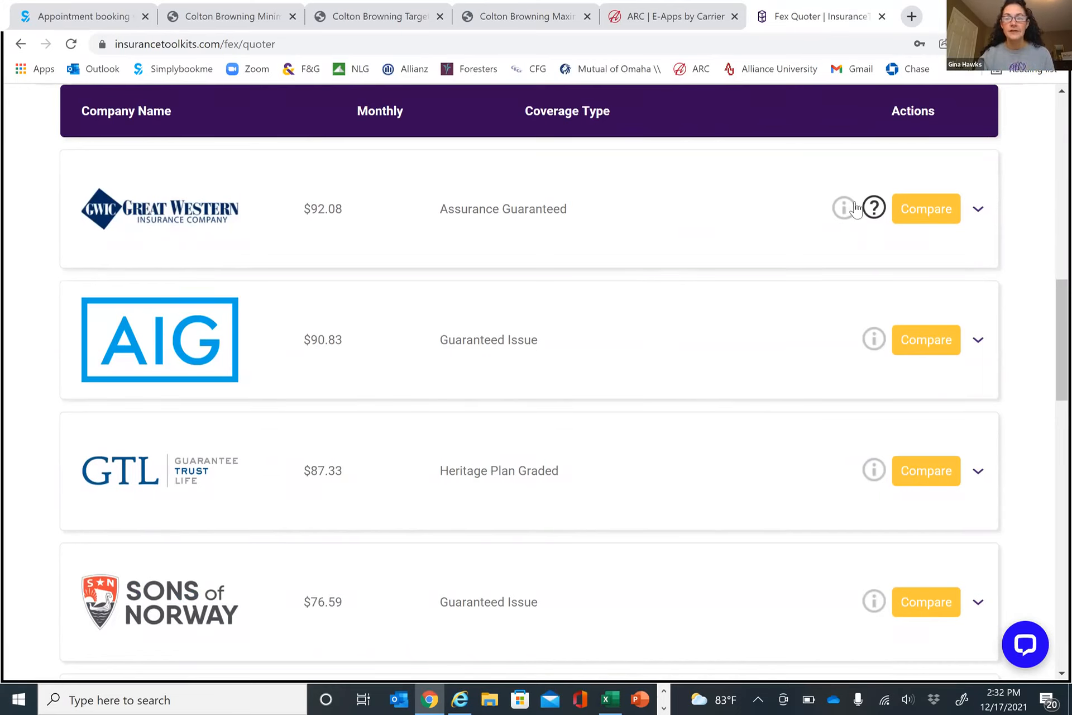
mouse_move(875, 215)
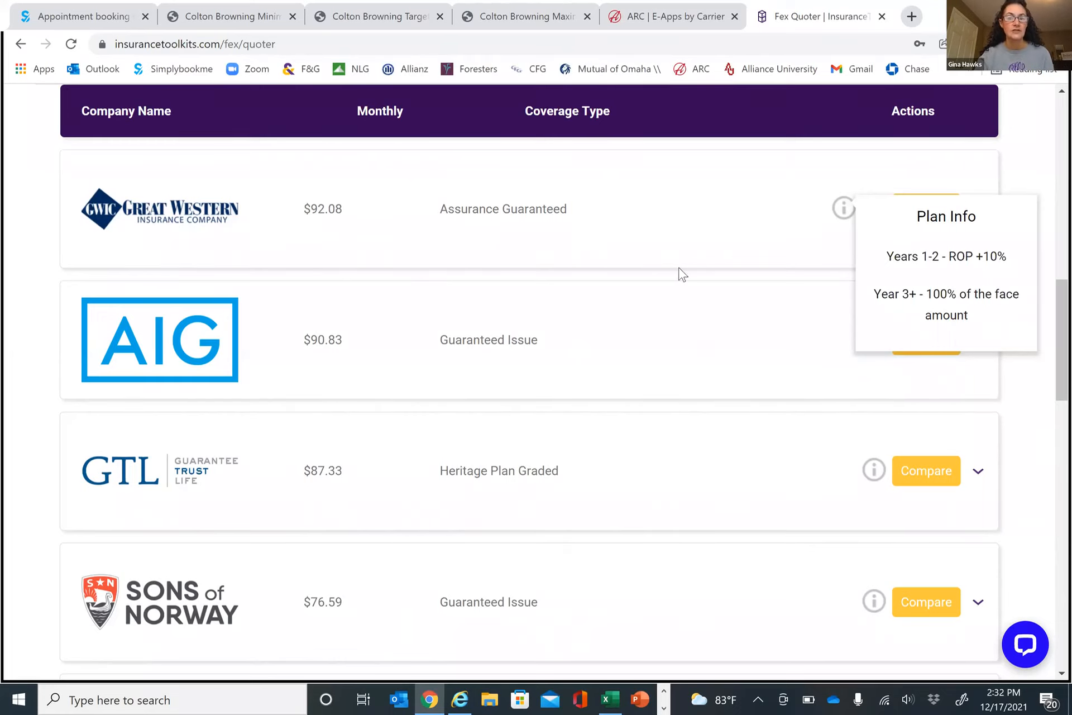
scroll(576, 173, "up", 6)
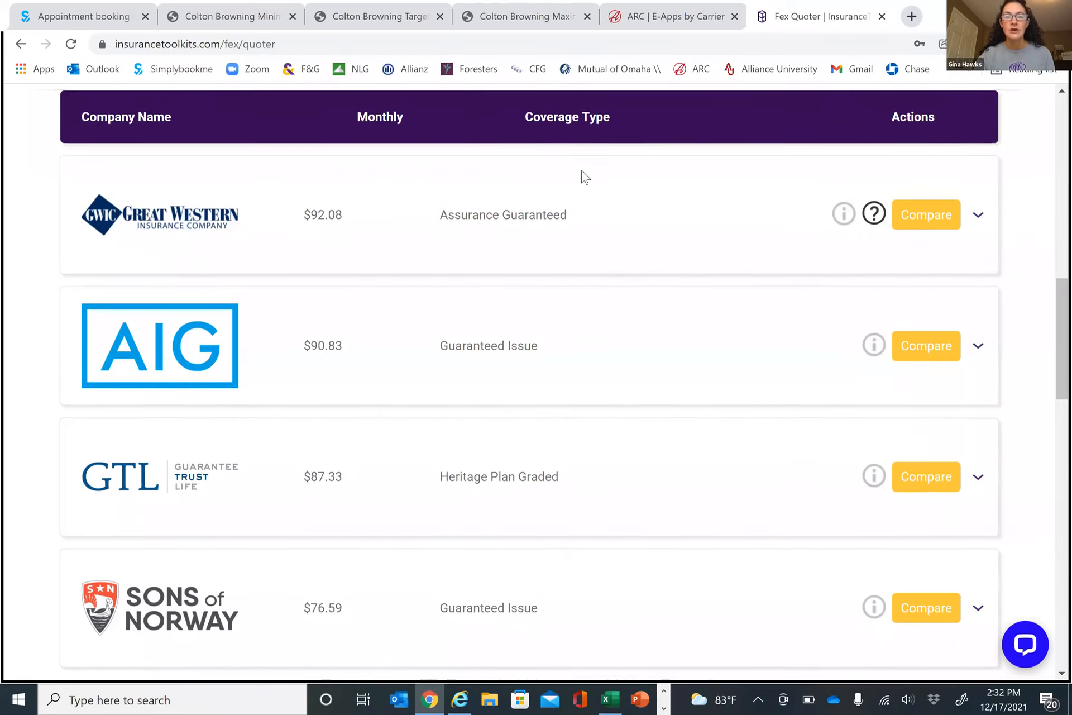
scroll(584, 105, "up", 5)
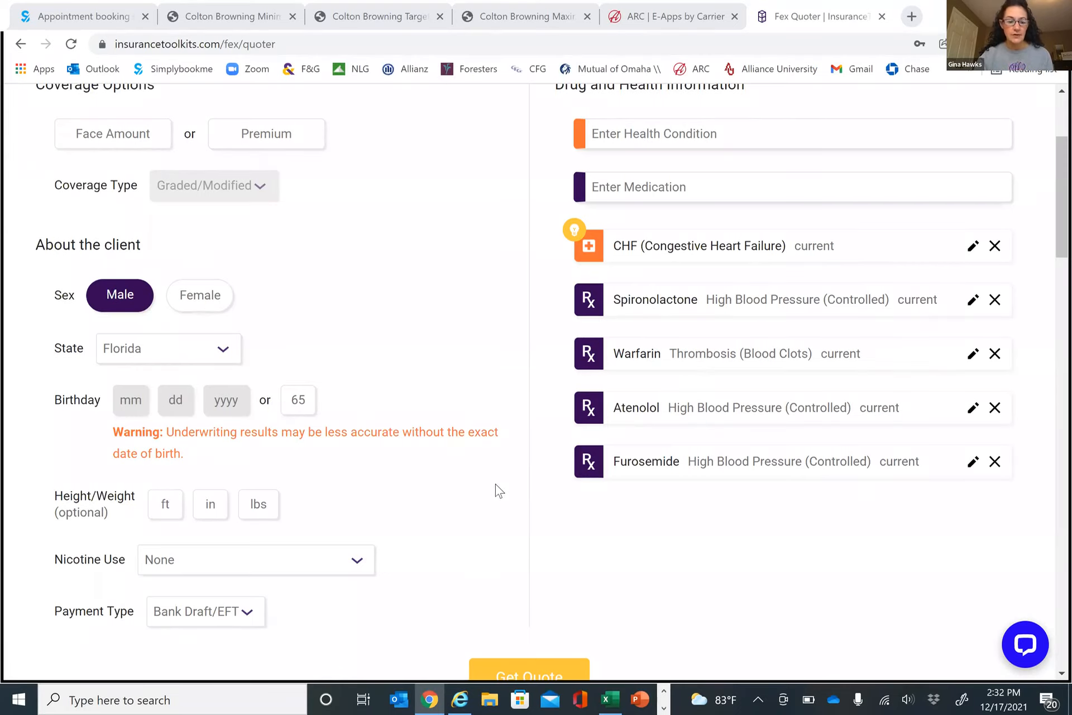
Remove the CHF condition and all four medications from the client's drug and health information
scroll(498, 491, "down", 2)
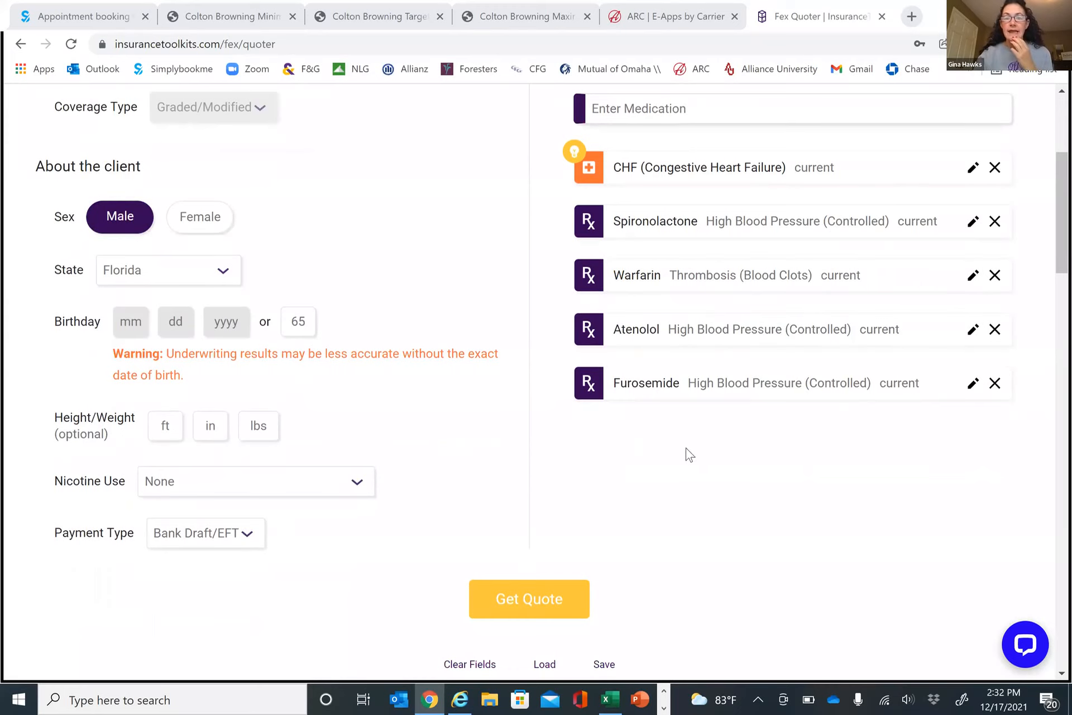
scroll(952, 411, "up", 5)
left_click(996, 407)
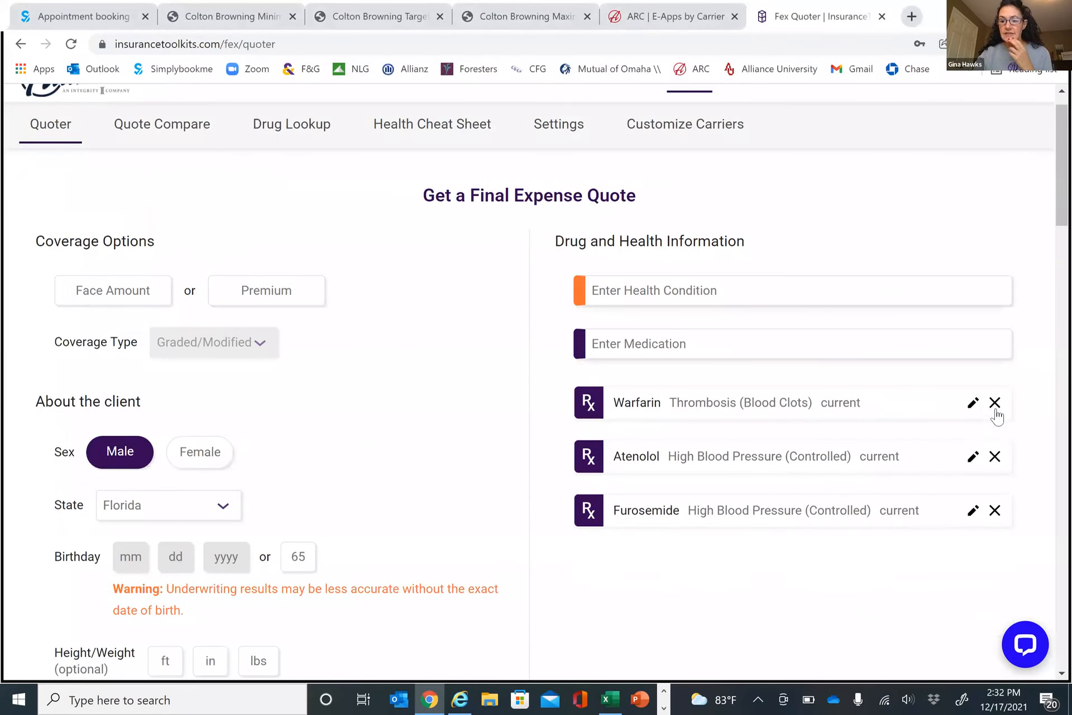
left_click(996, 410)
left_click(996, 412)
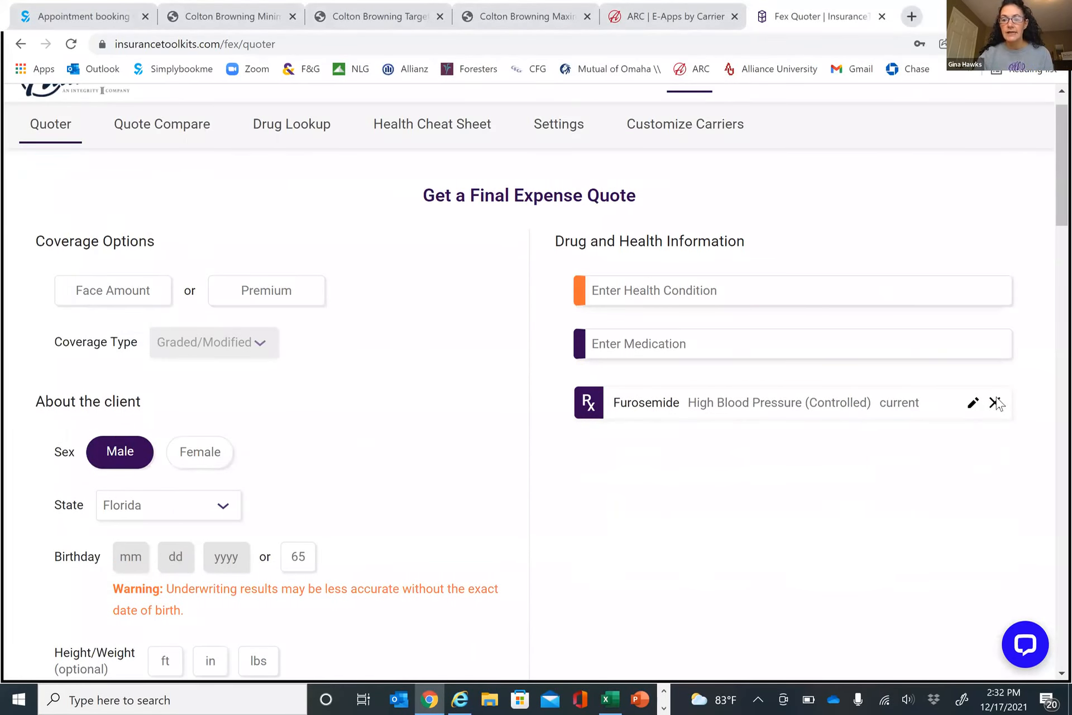
left_click(994, 404)
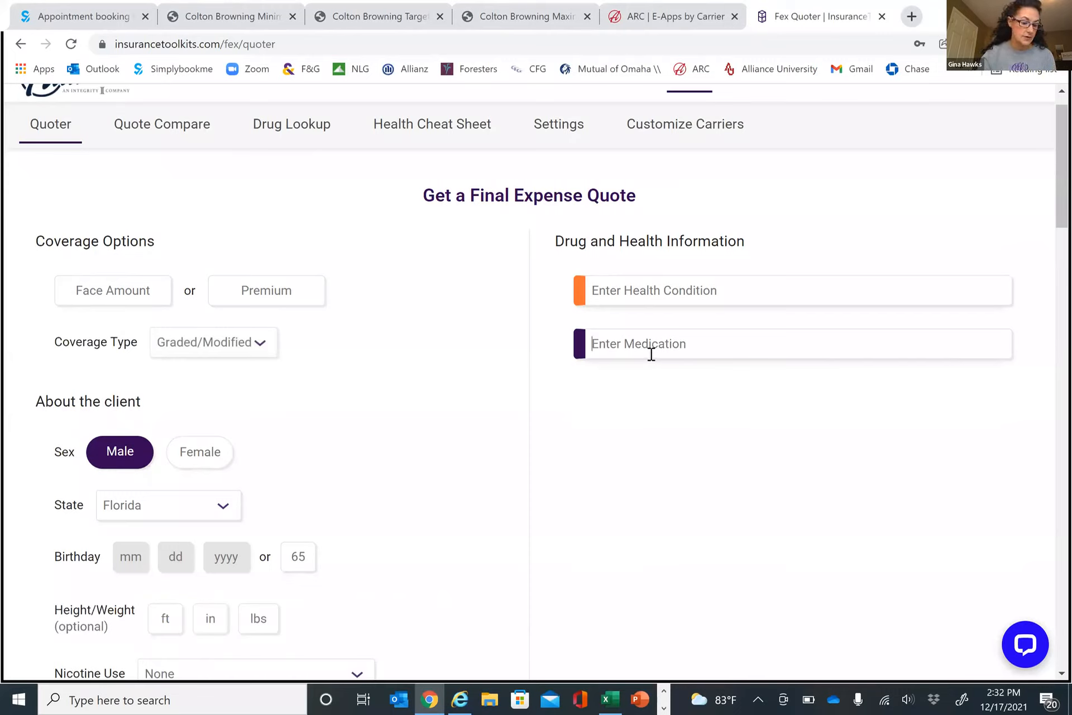
Add Donepezil for Alzheimer's / Dementia with 2019 as the first-fill year and finish the entry
type("done")
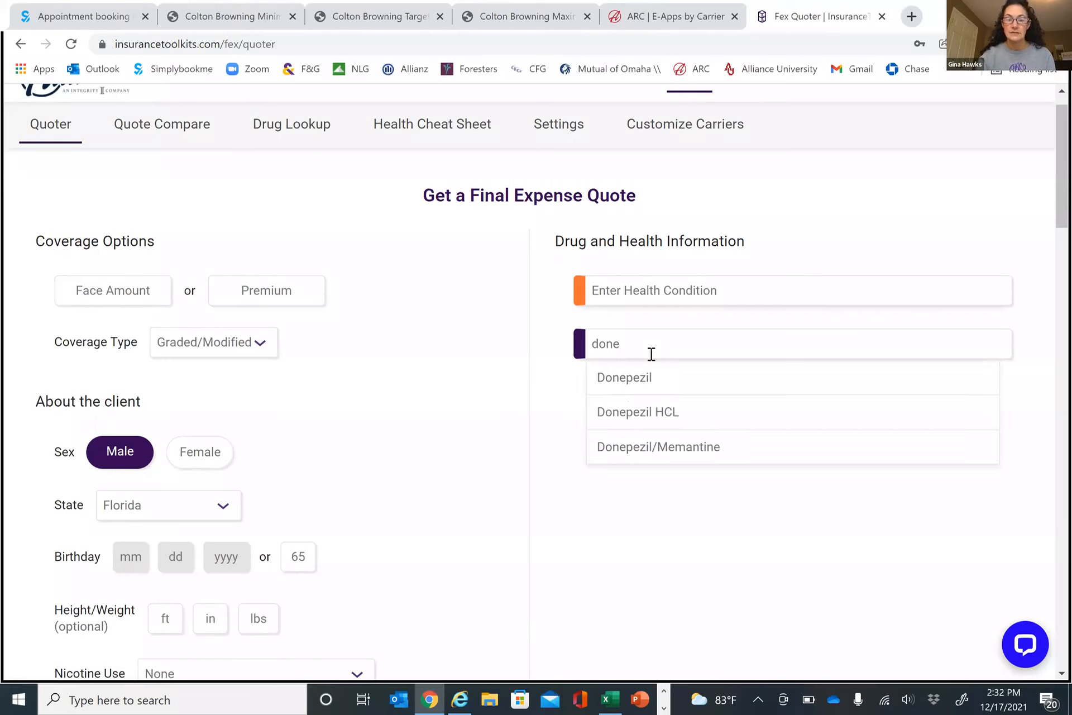
left_click(650, 378)
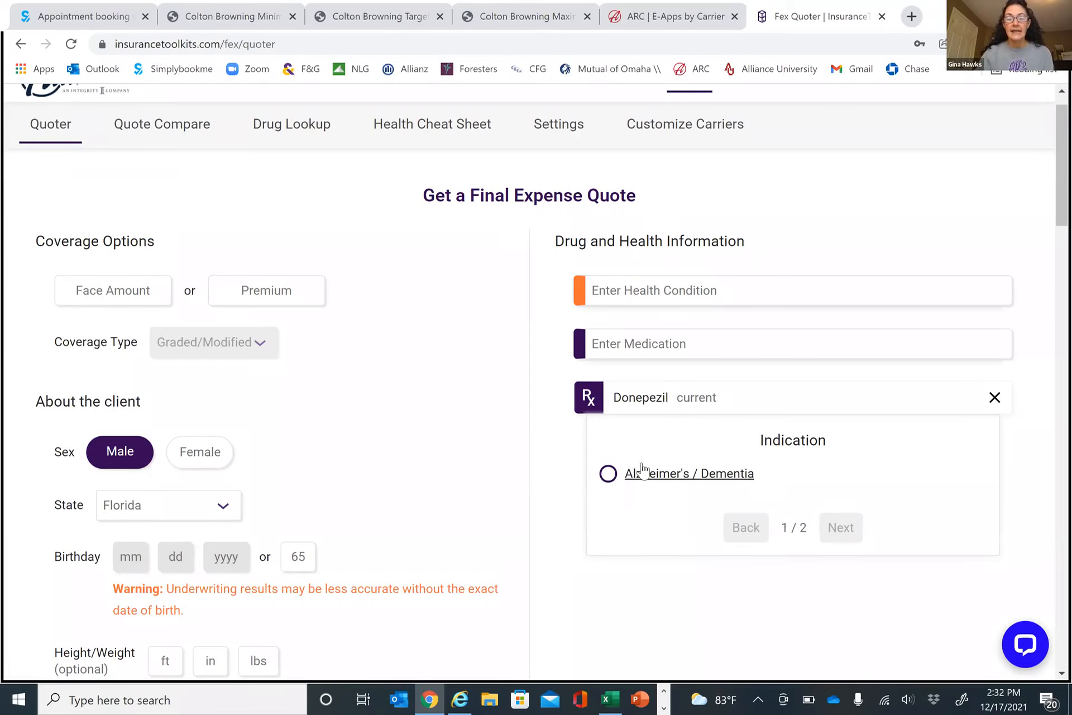
left_click(610, 475)
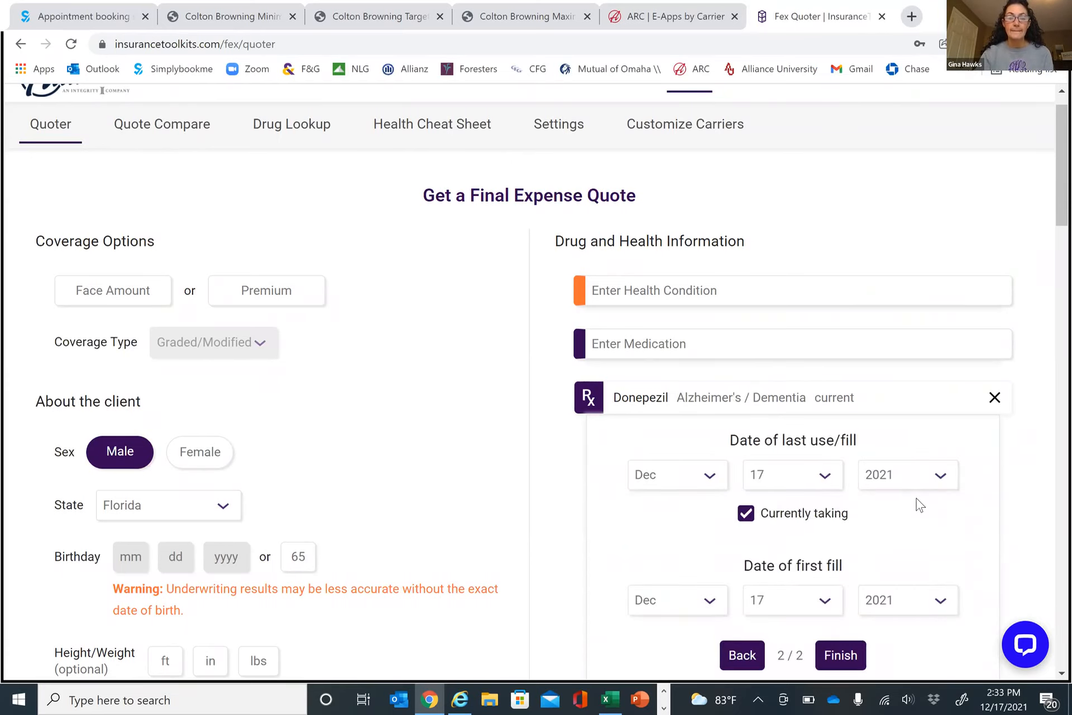
left_click(948, 613)
left_click(891, 144)
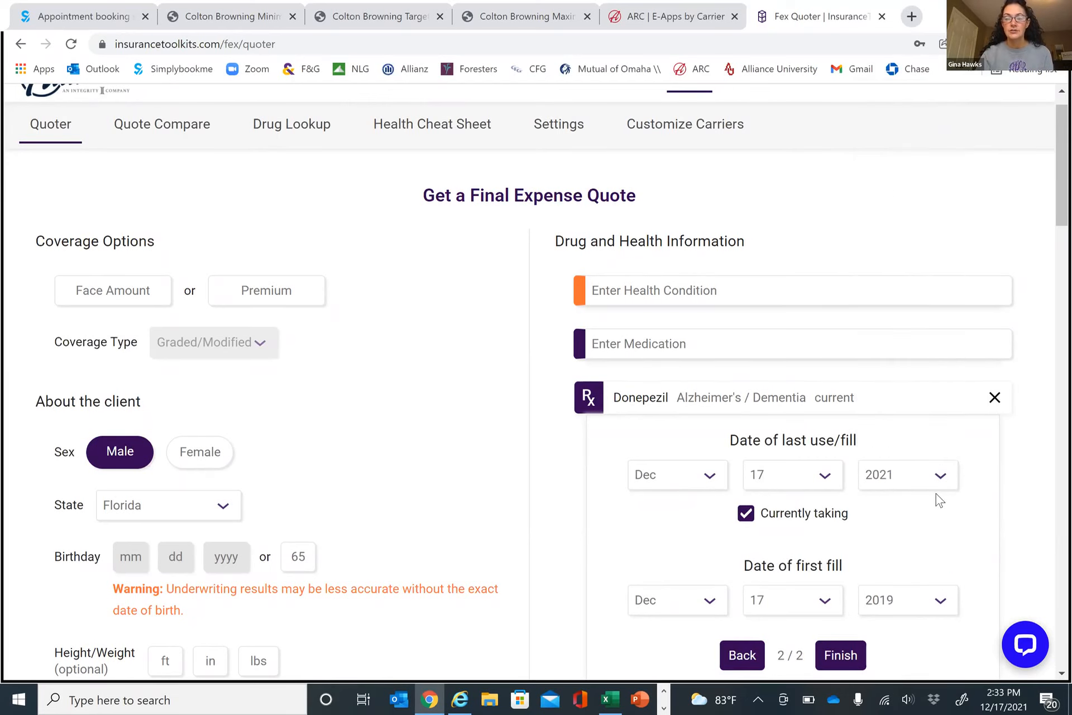
left_click(841, 642)
Get quotes based on Donepezil alone and review the carriers and coverage types offered
scroll(606, 553, "down", 2)
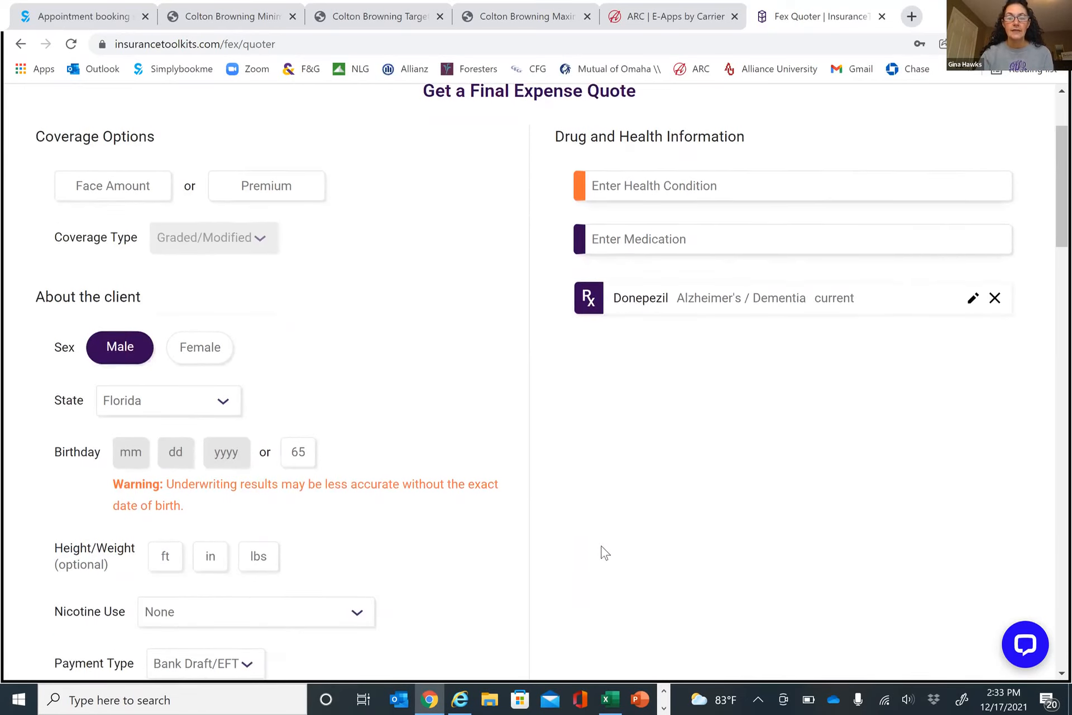
scroll(606, 553, "down", 2)
left_click(527, 607)
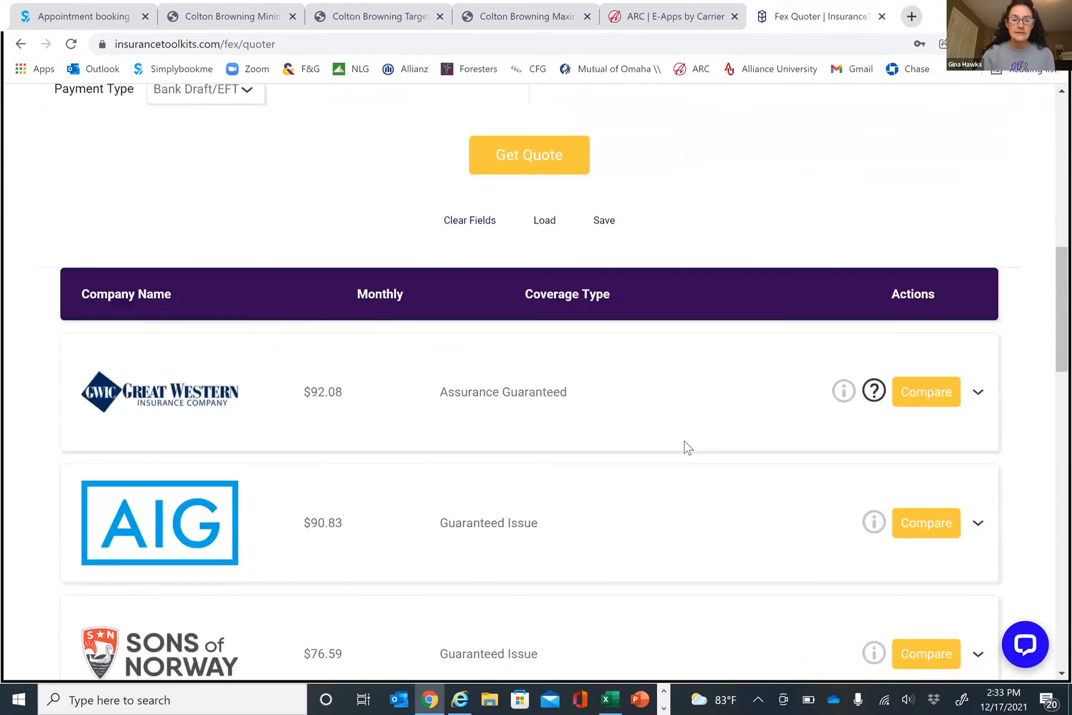
scroll(689, 447, "down", 3)
scroll(688, 447, "up", 3)
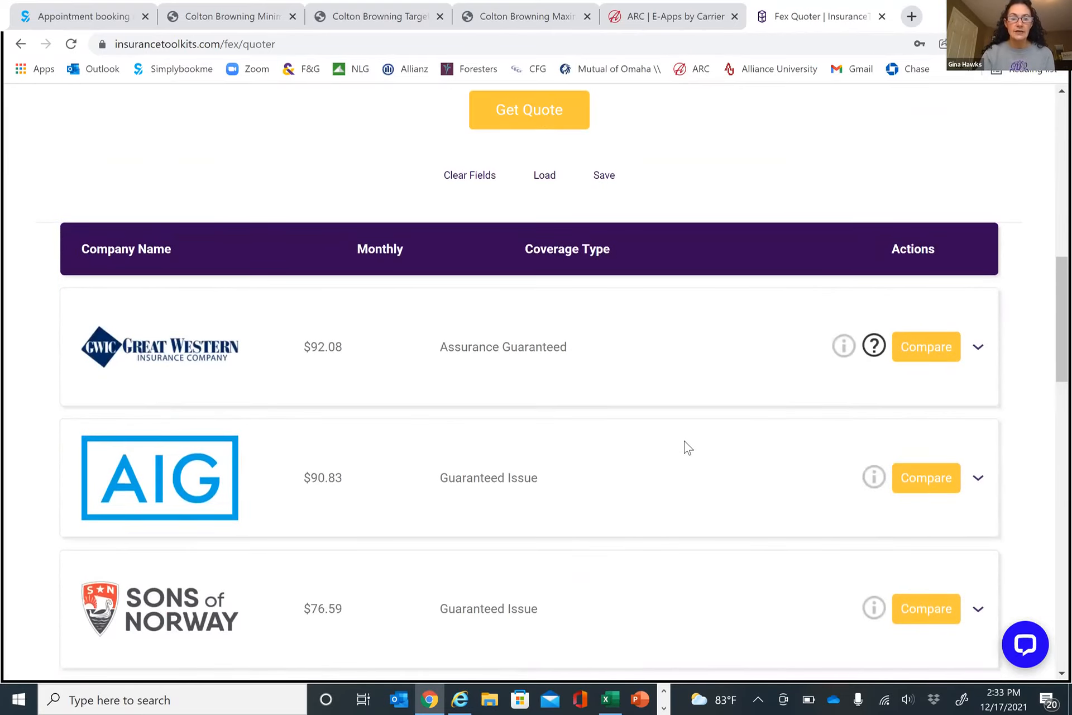
scroll(688, 446, "up", 2)
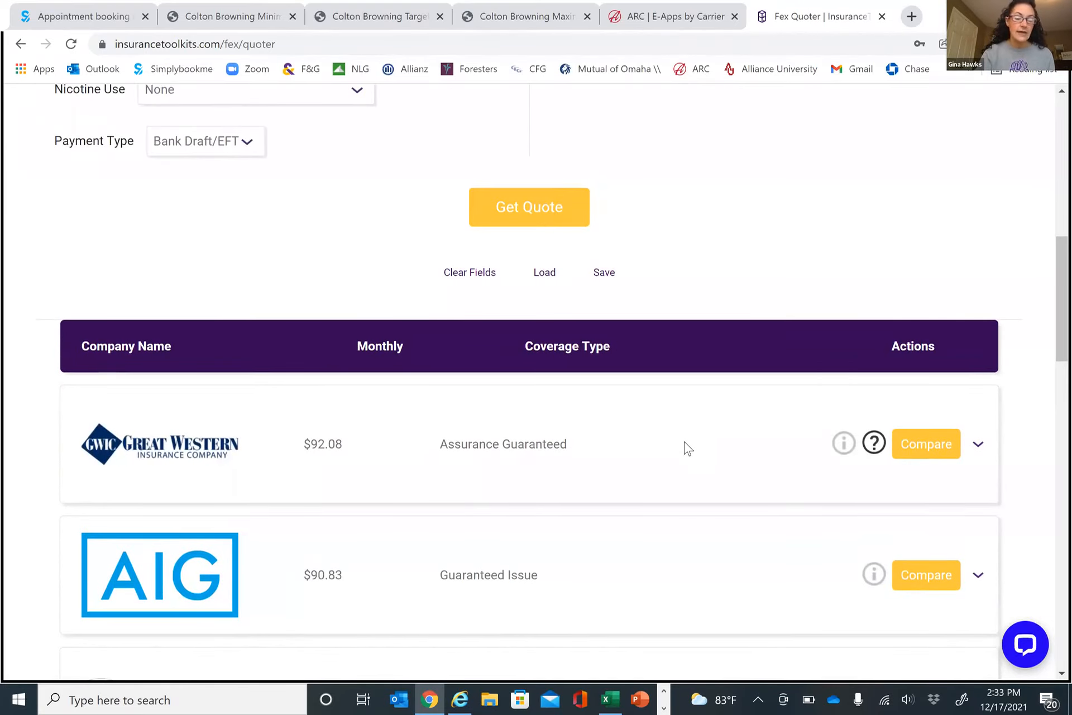
scroll(688, 447, "up", 12)
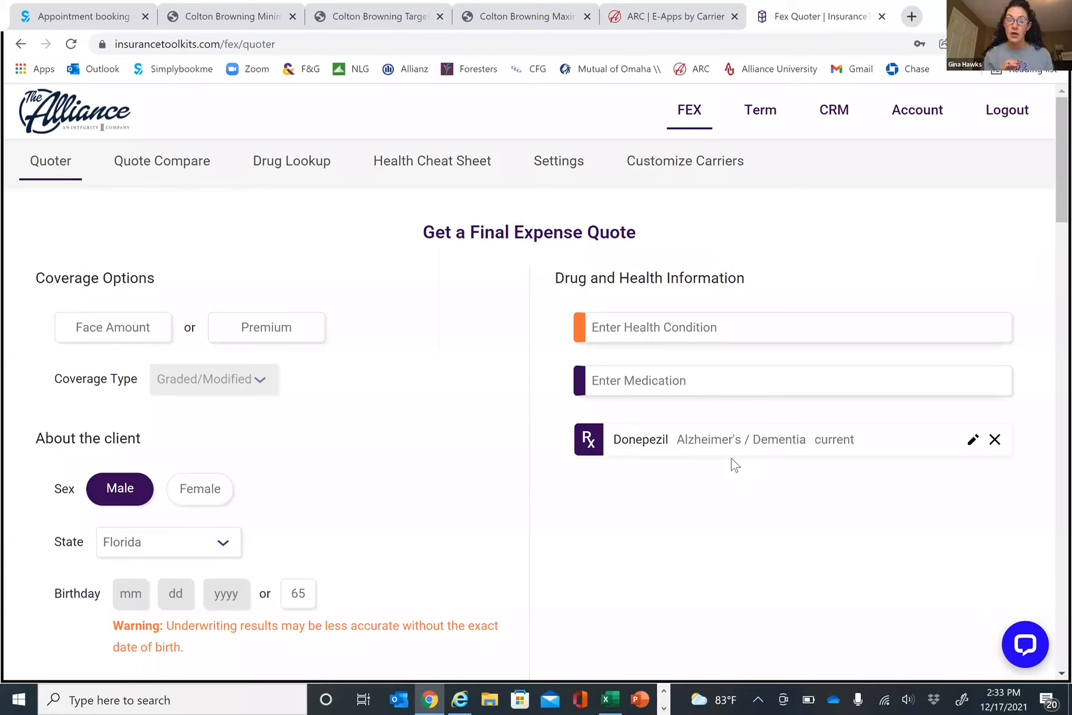
Remove the Donepezil entry, look up its available indication once more and discard the new entry
left_click(994, 440)
left_click(742, 387)
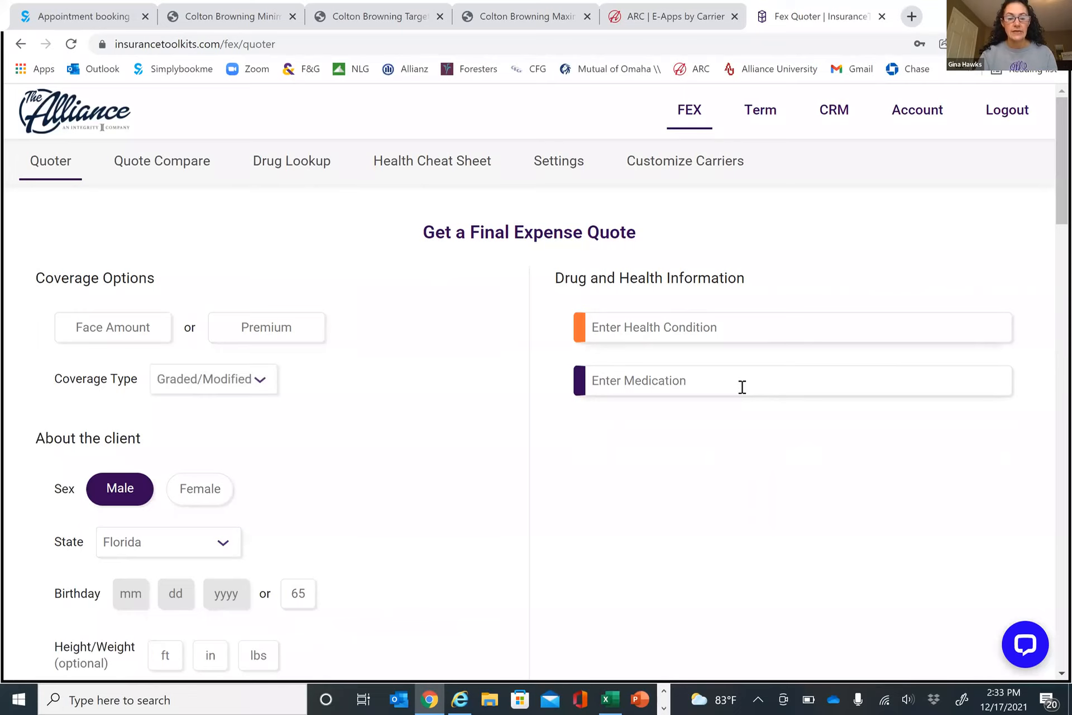
type("done")
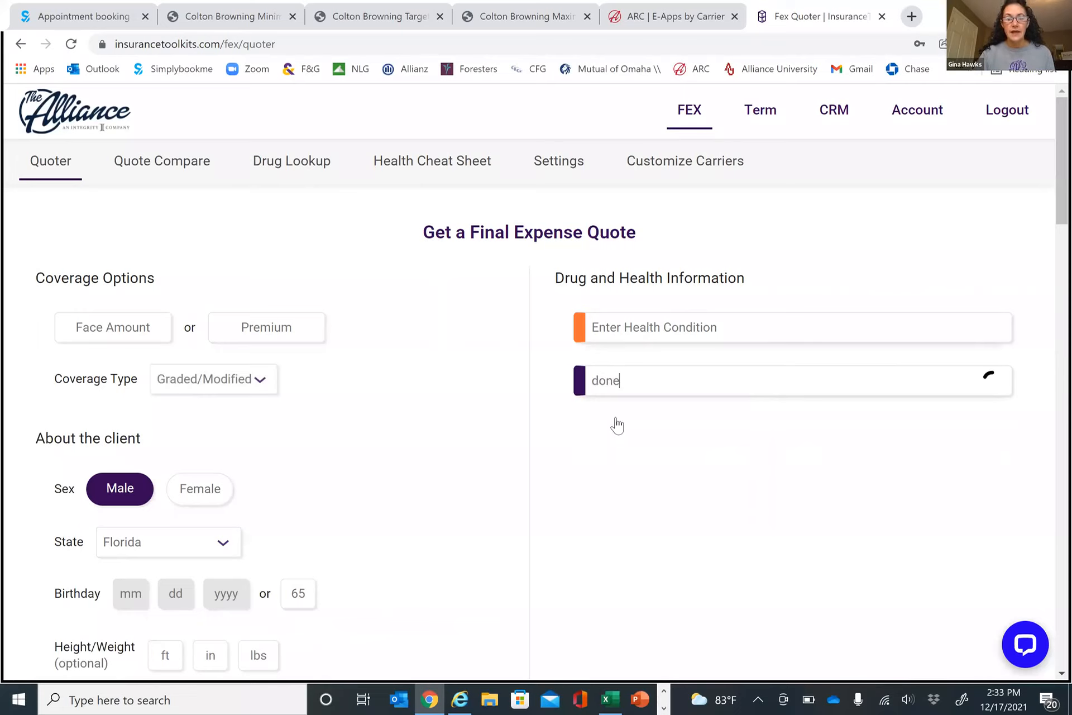
left_click(659, 417)
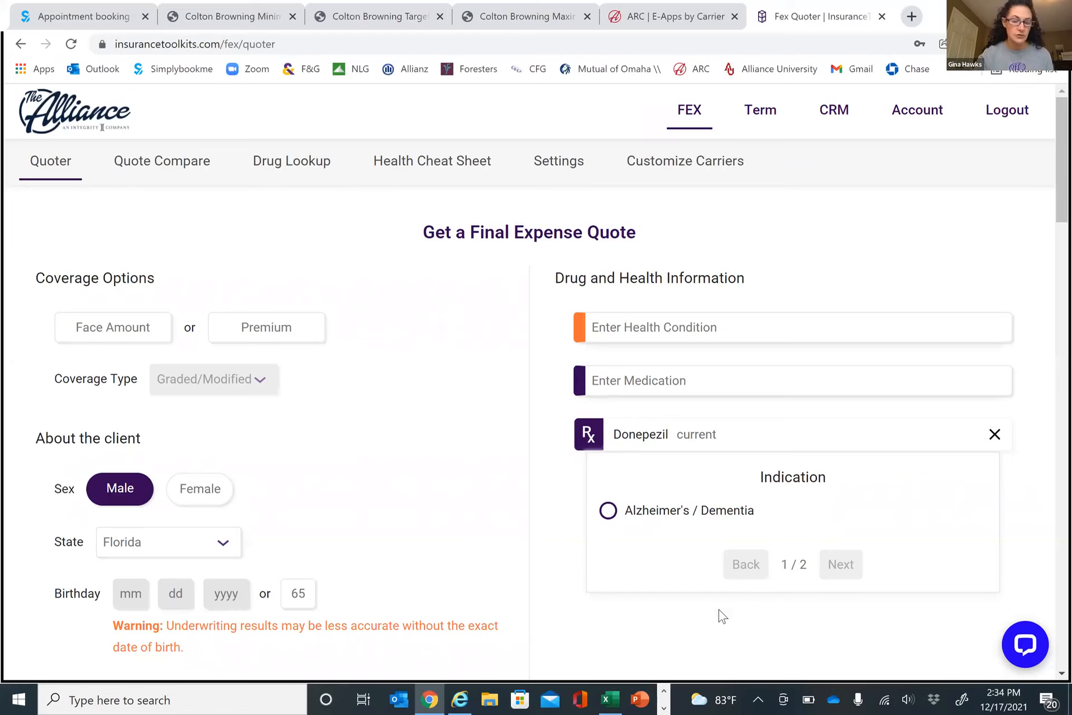
left_click(995, 435)
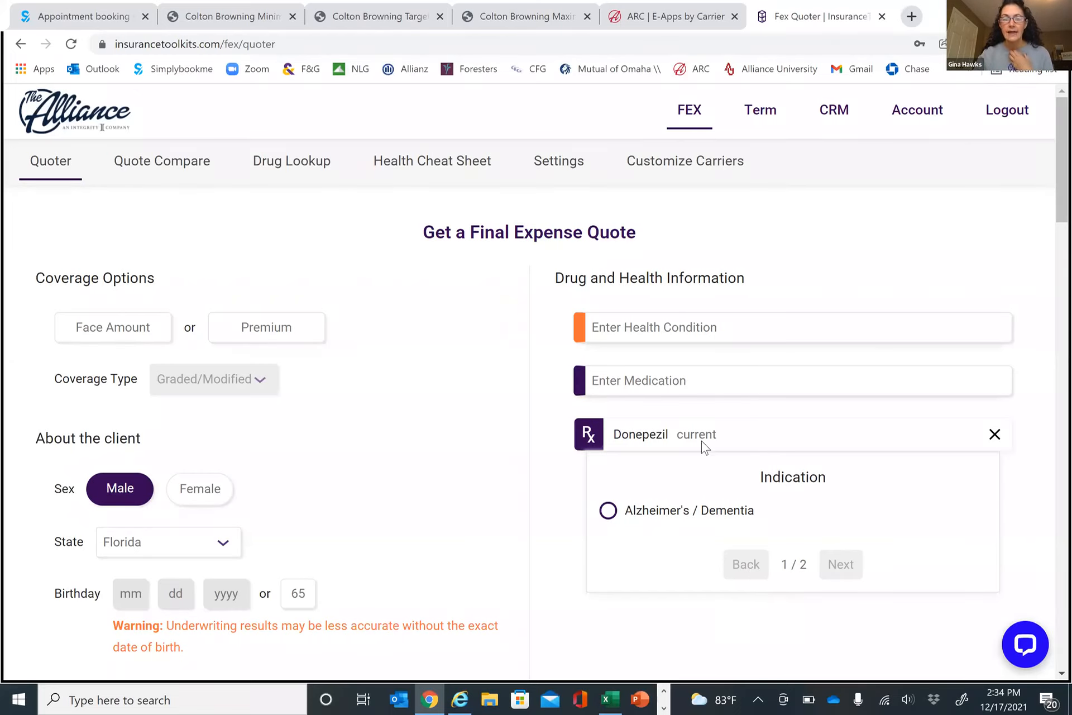
Get quotes without any condition or medication and expand the details of the CVS Health Accendo Modified quote
scroll(670, 462, "down", 3)
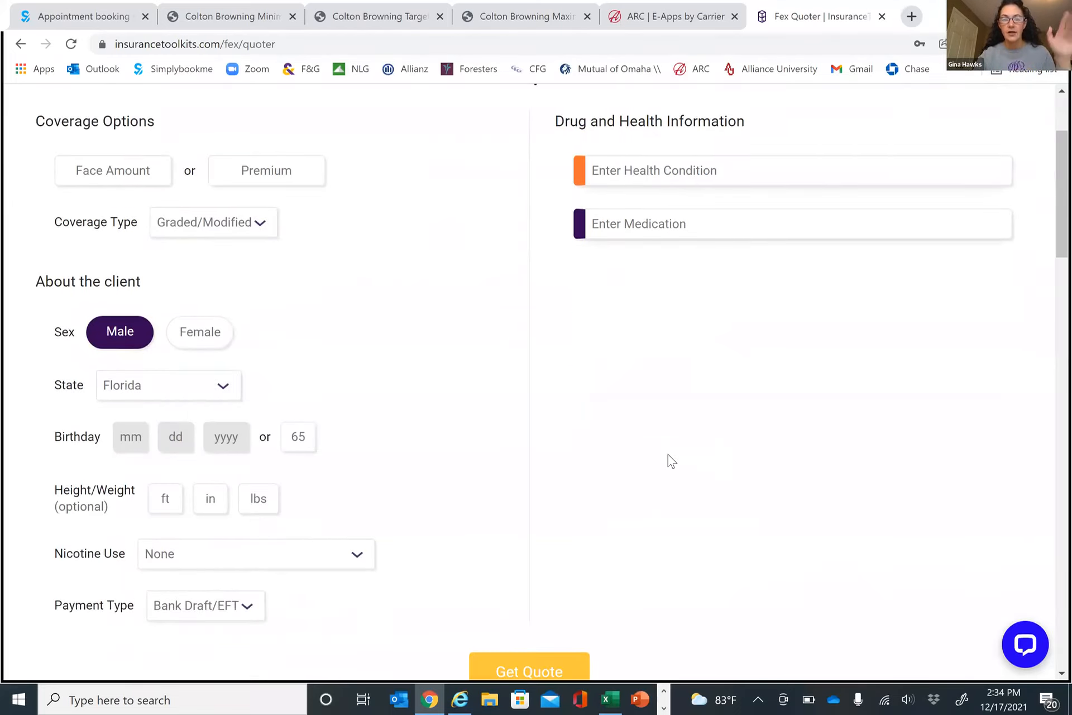
scroll(672, 461, "down", 2)
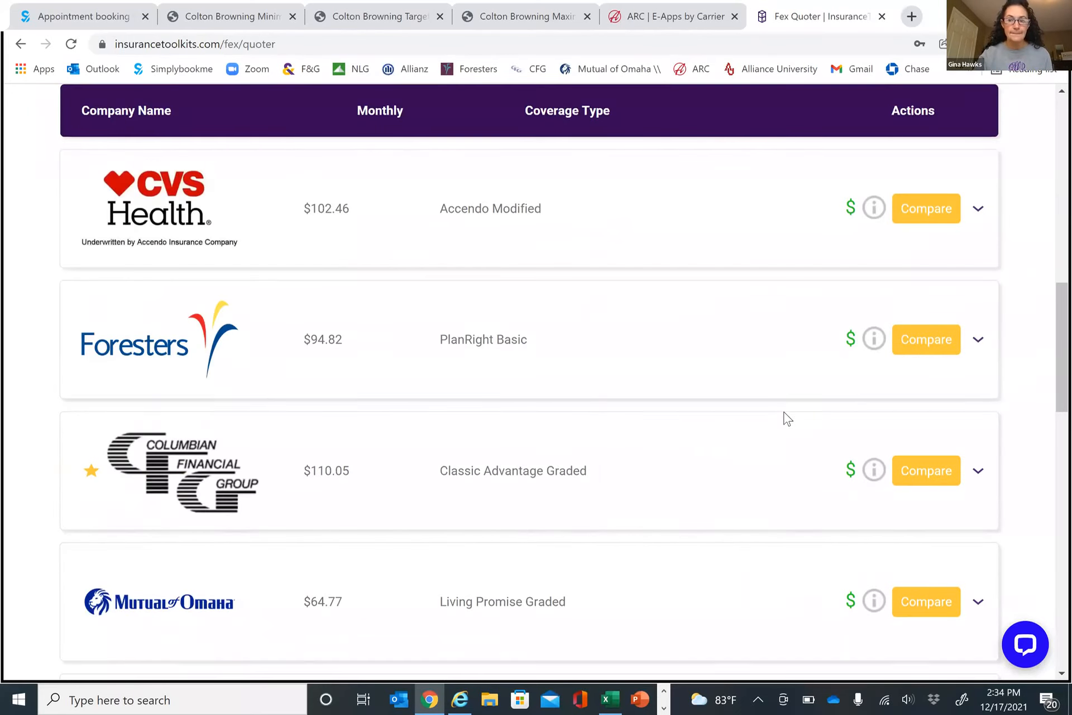
left_click(979, 211)
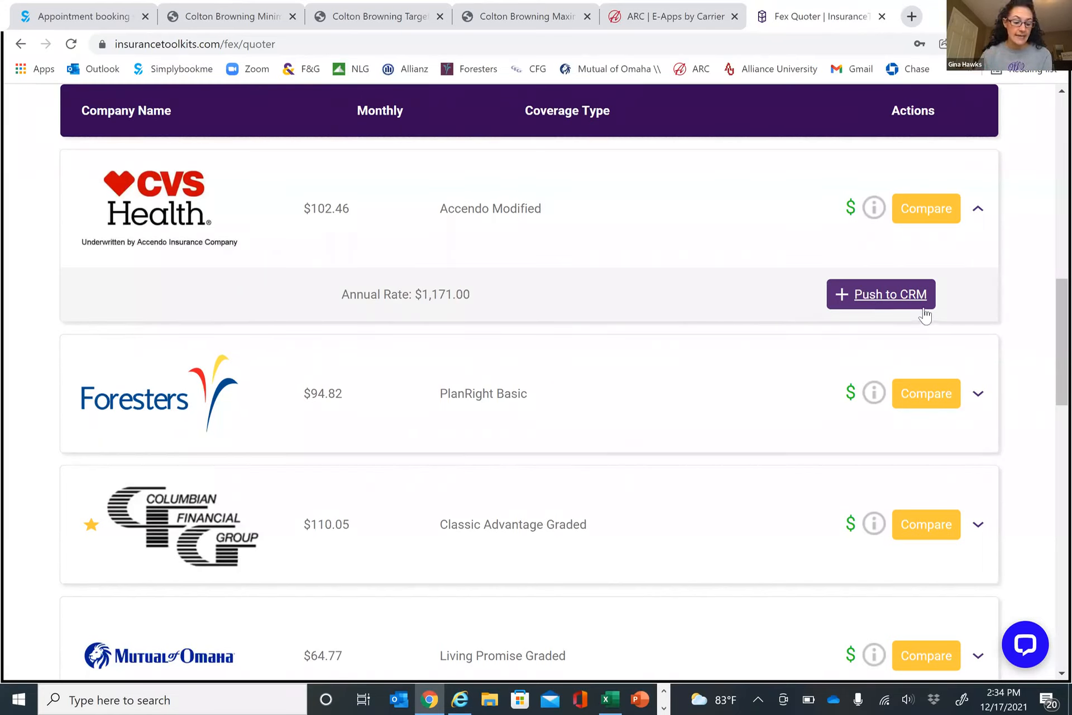
Return to the drug and health information and add Spiriva as a medication
scroll(938, 311, "up", 5)
scroll(720, 239, "up", 6)
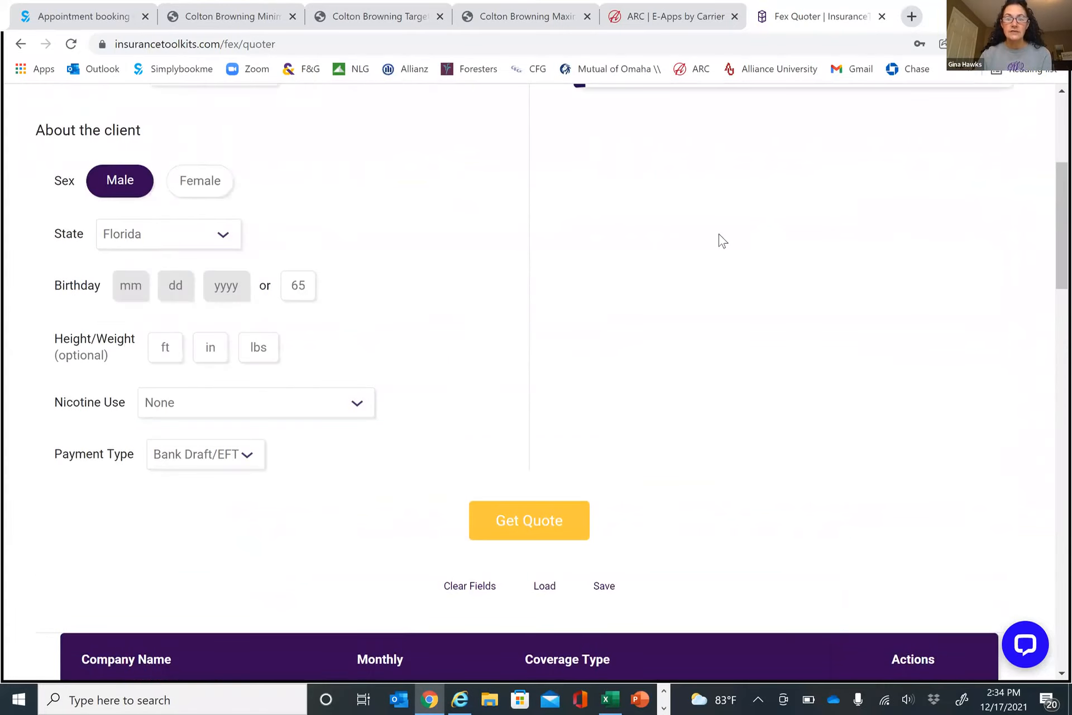
left_click(618, 229)
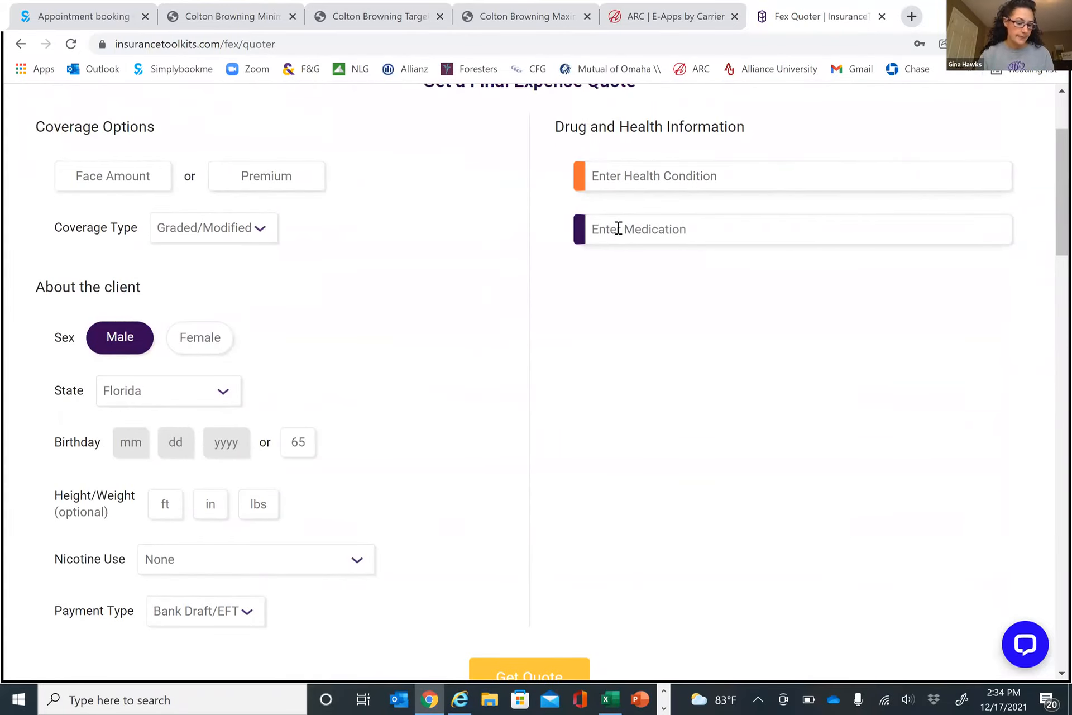
type("s")
key("BackSpace")
type("sp")
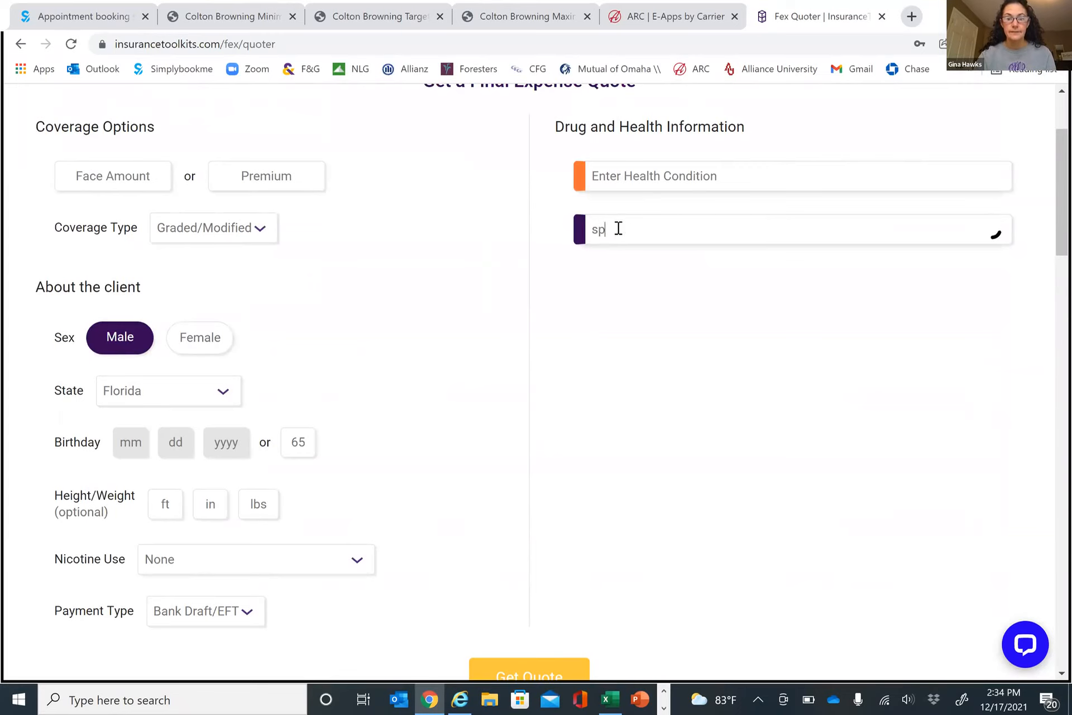
type("ir")
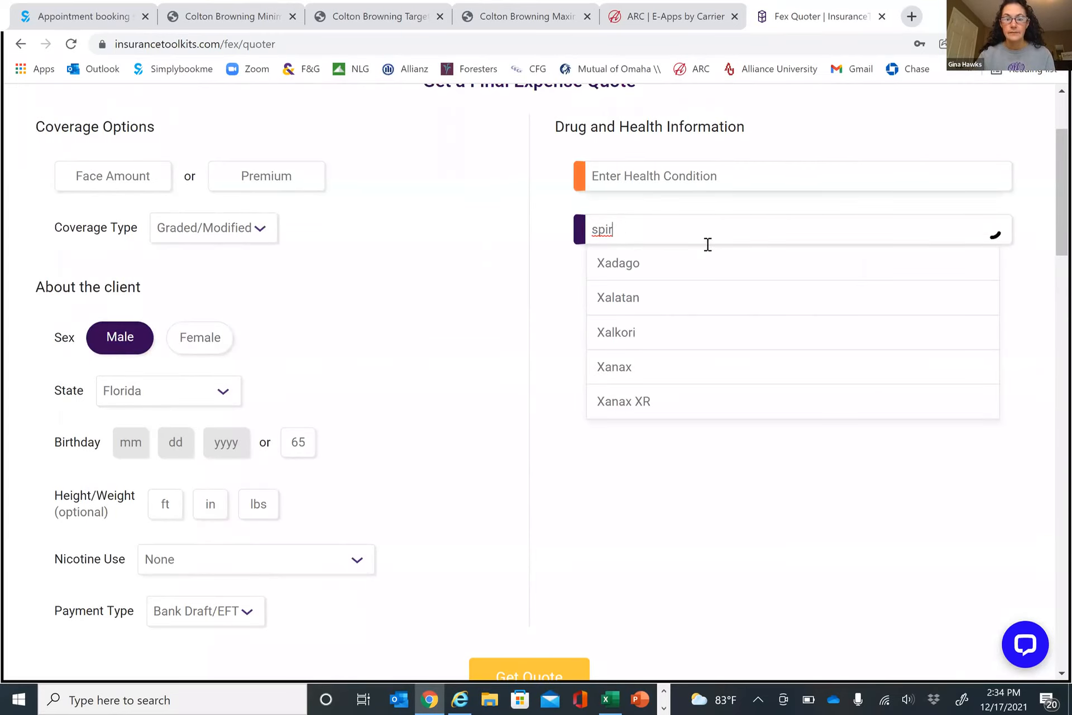
left_click(627, 267)
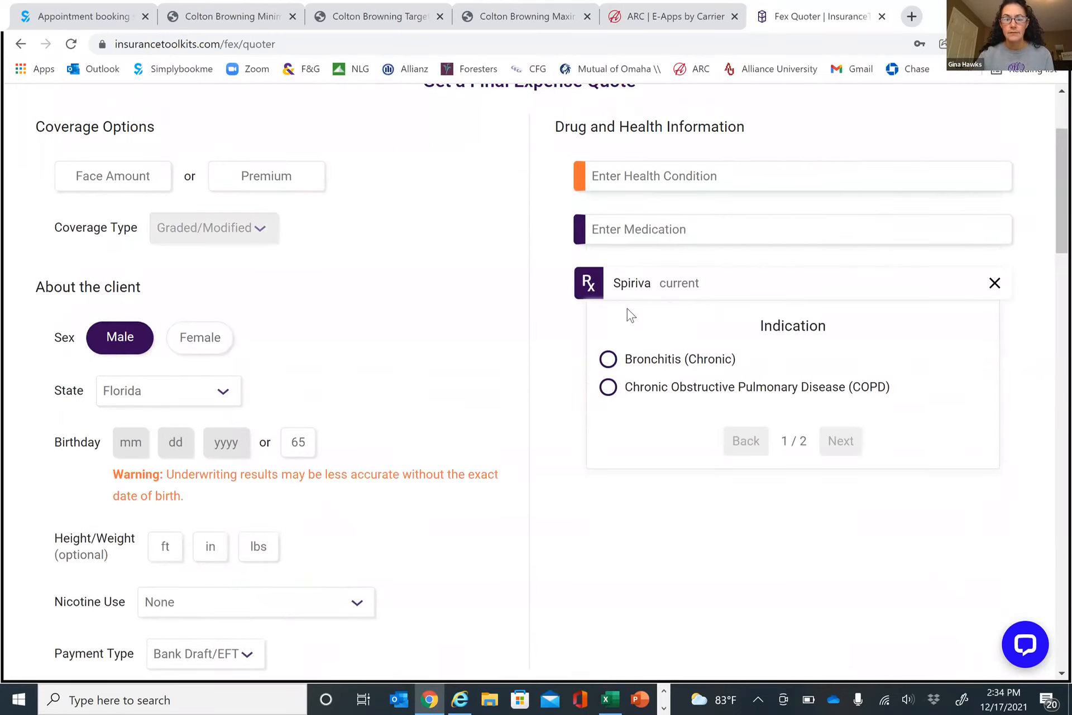
Set Spiriva's indication to Chronic Obstructive Pulmonary Disease (COPD) with 2016 as the first-fill year and finish the entry
left_click(629, 388)
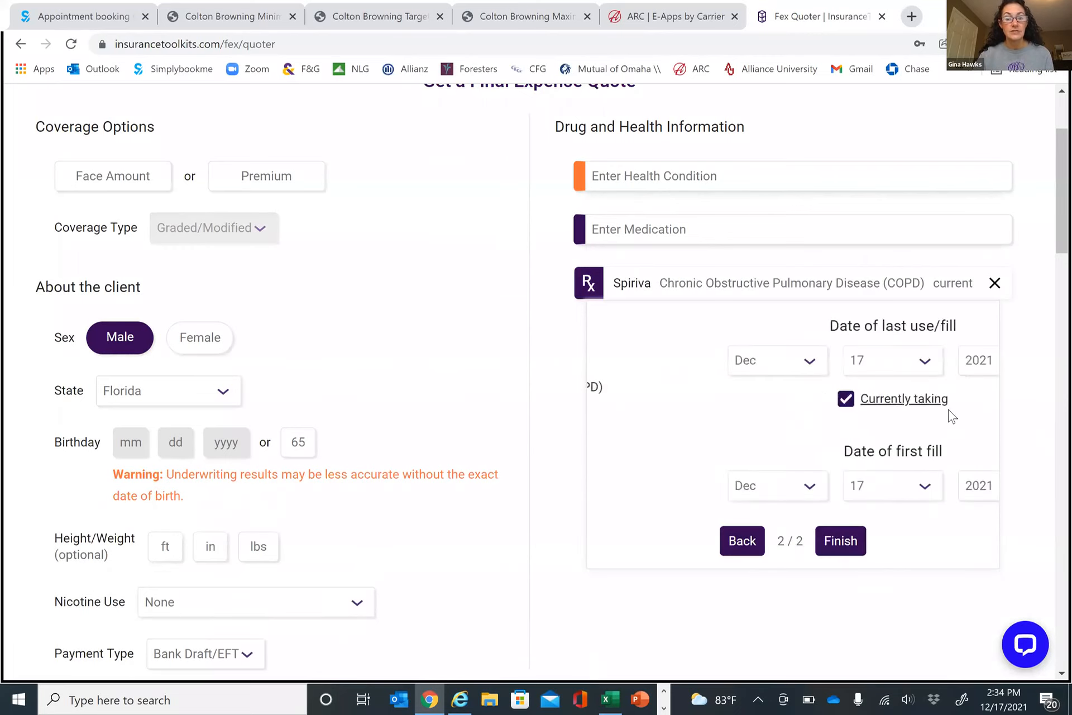
left_click(946, 489)
left_click(910, 139)
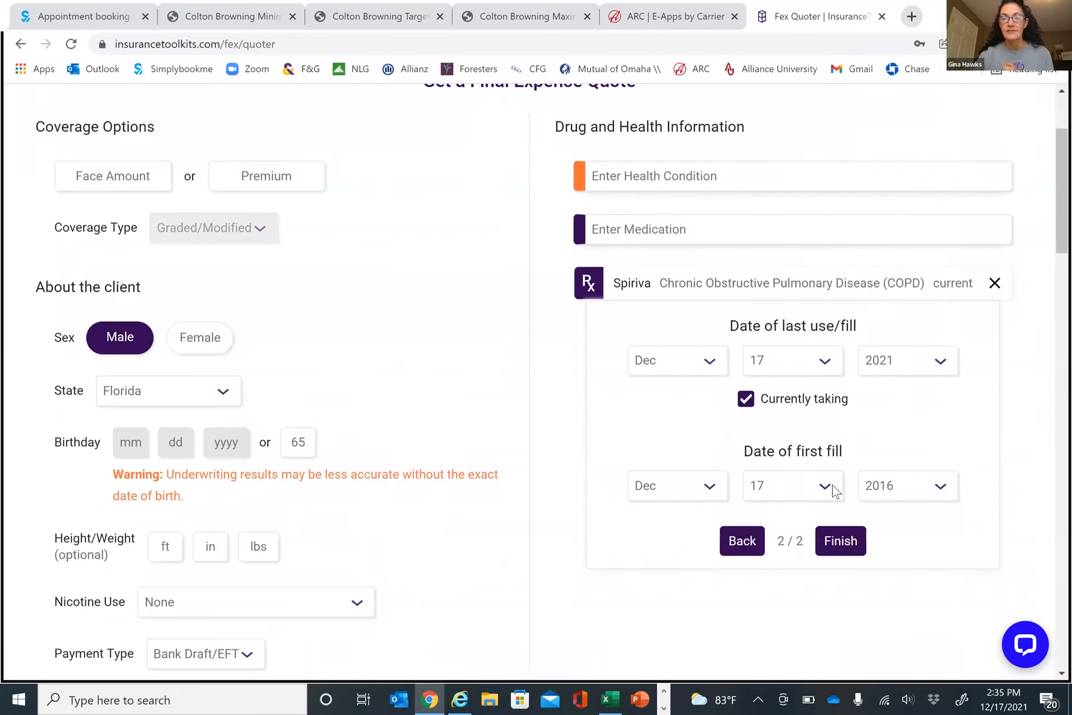
left_click(849, 539)
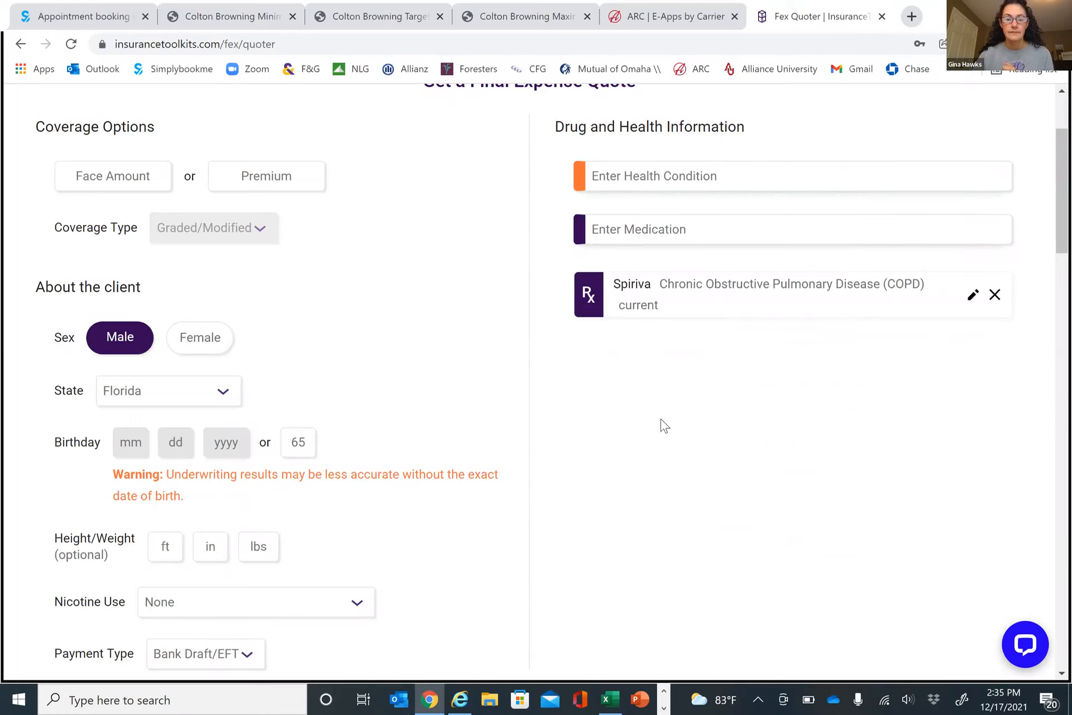
Get quotes based on Spiriva and expand the details of the CVS Health Accendo Standard quote
scroll(556, 485, "down", 2)
scroll(556, 485, "down", 2)
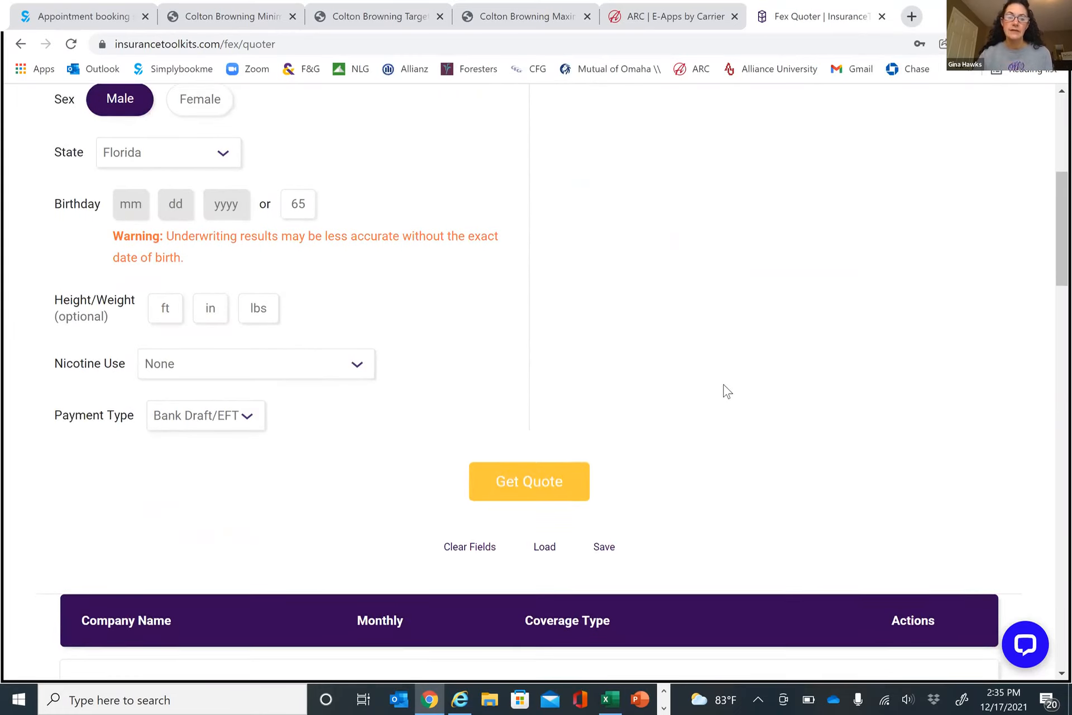
scroll(625, 366, "down", 4)
scroll(626, 362, "down", 5)
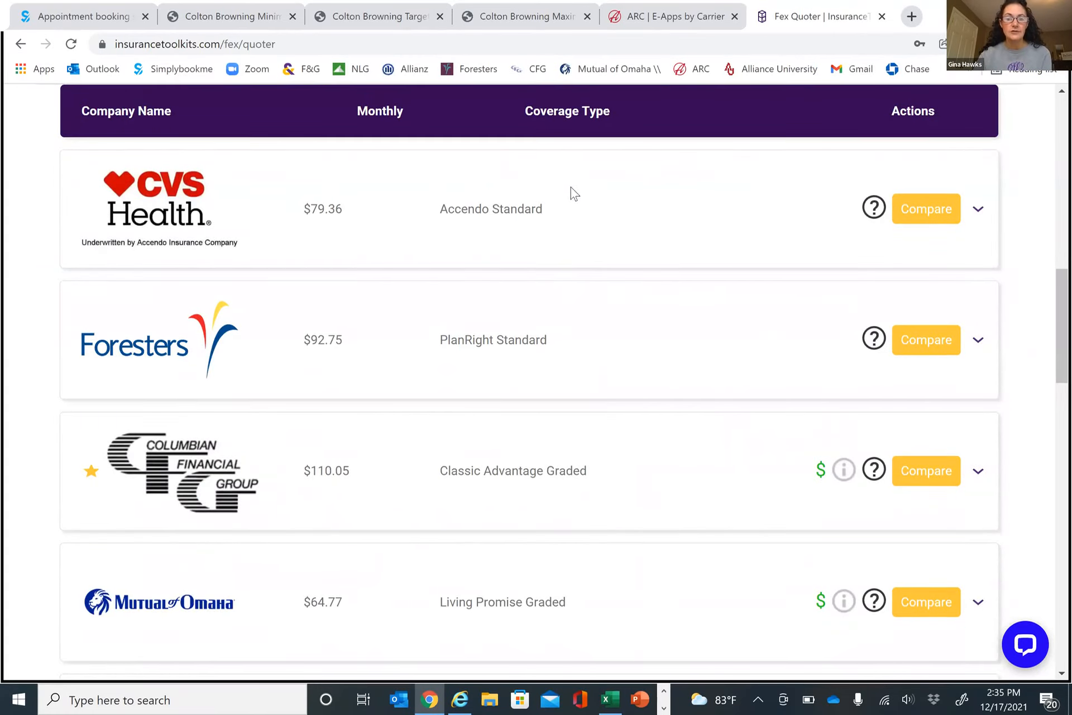
left_click(978, 212)
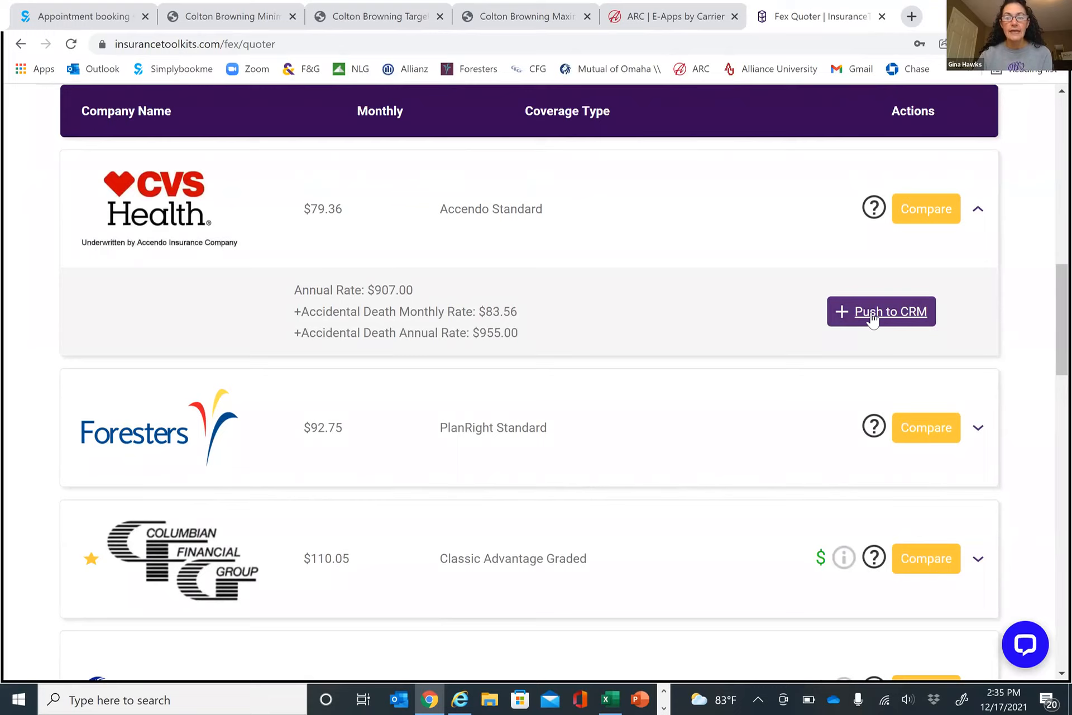
Push the Accendo Standard quote to the CRM under the client name "sample client" and dismiss the save notice
left_click(873, 313)
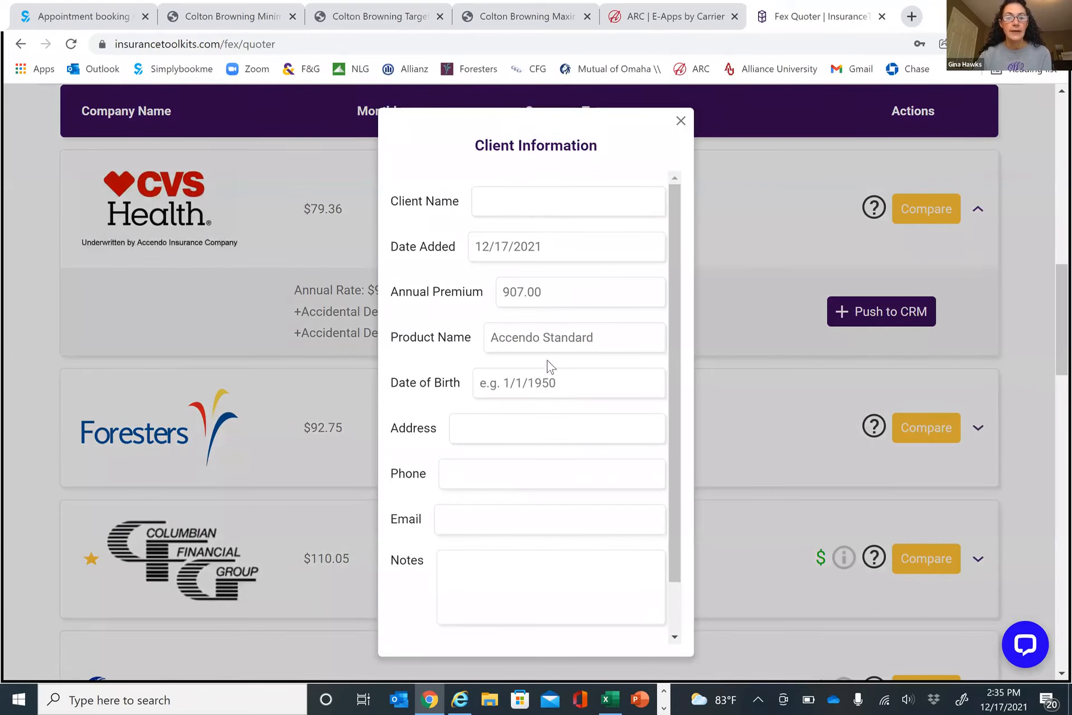
left_click(533, 202)
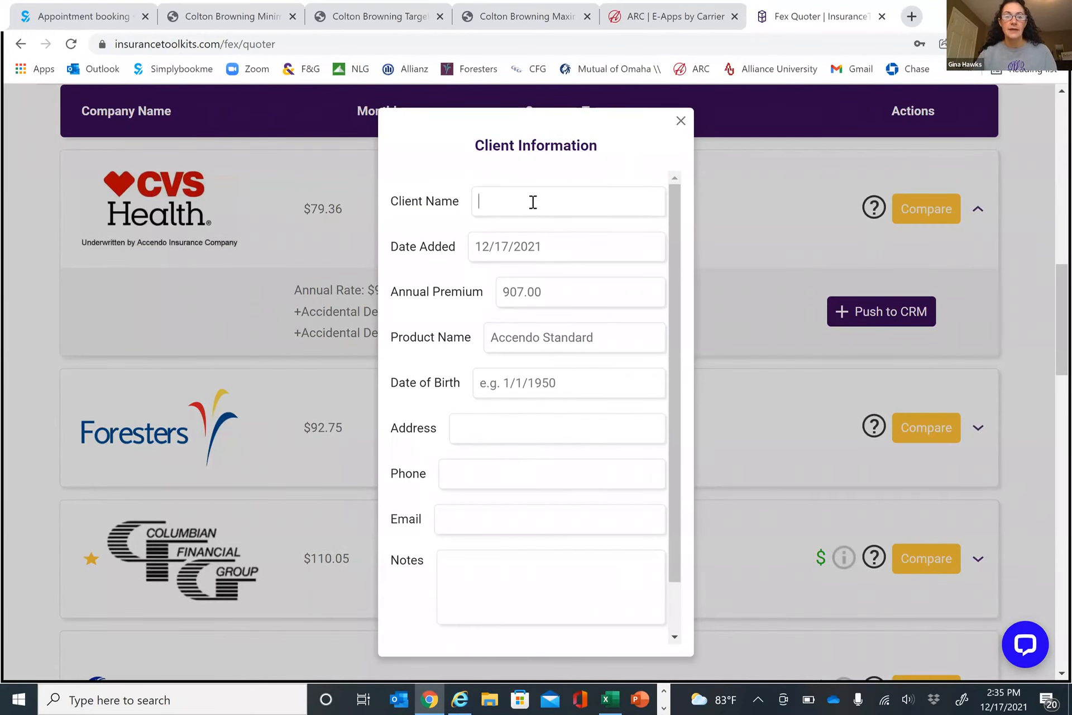
type("sample client")
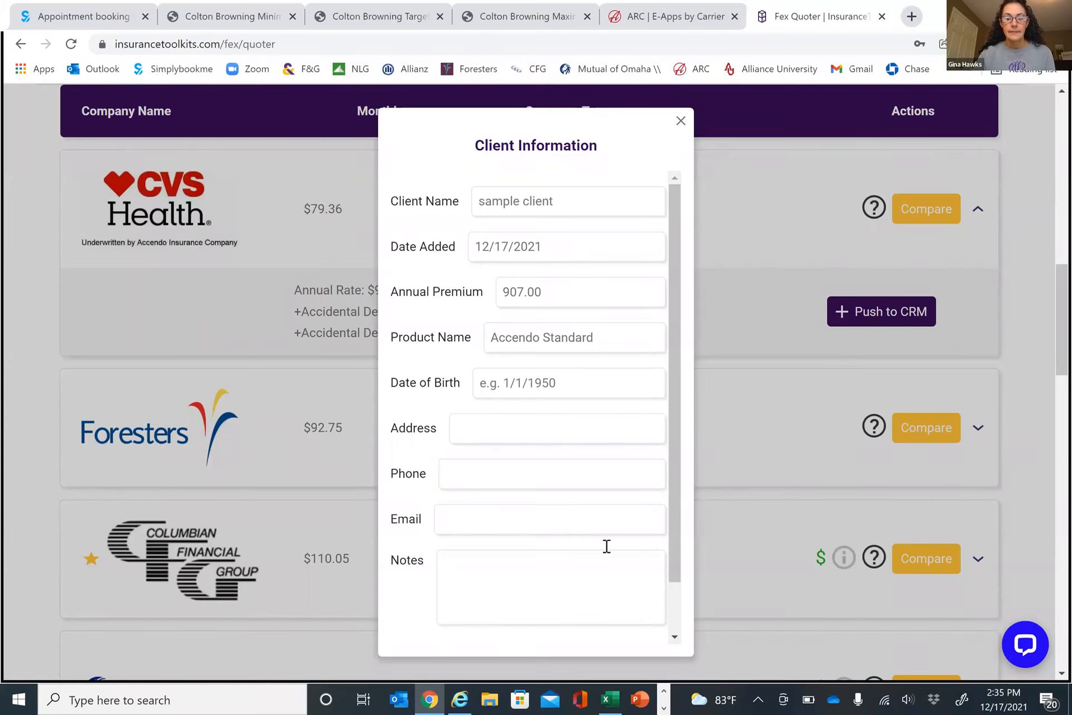
scroll(607, 546, "down", 1)
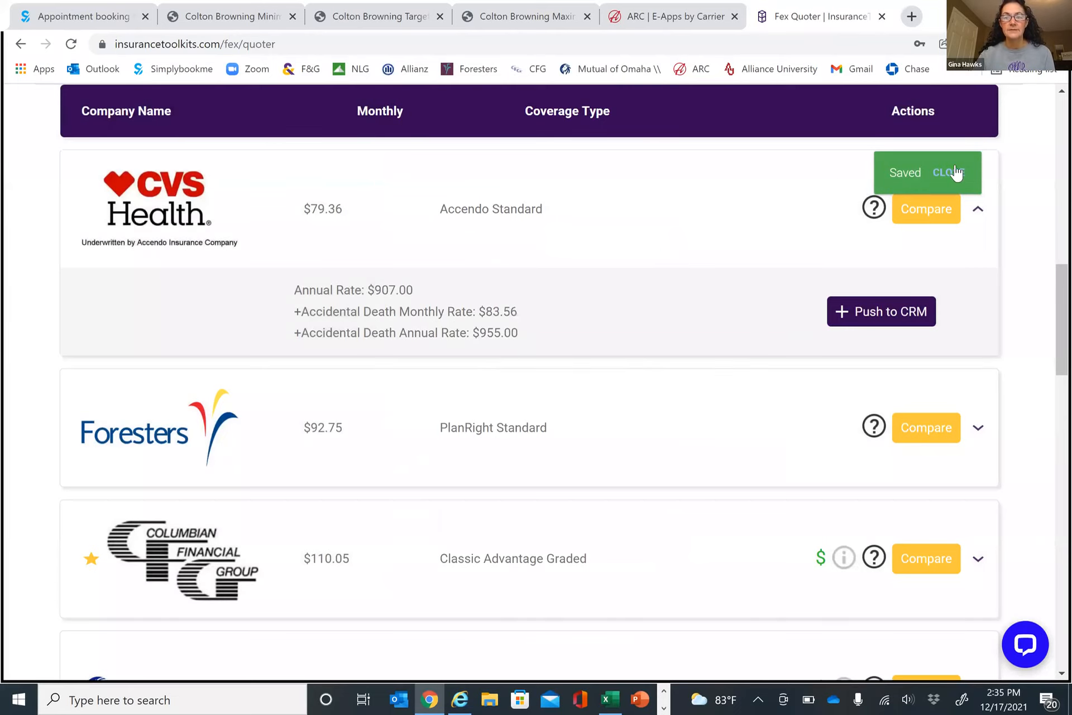
left_click(956, 173)
Go to the CRM, list all clients and expand the record of the sample client with the Accendo Standard product
scroll(789, 217, "up", 3)
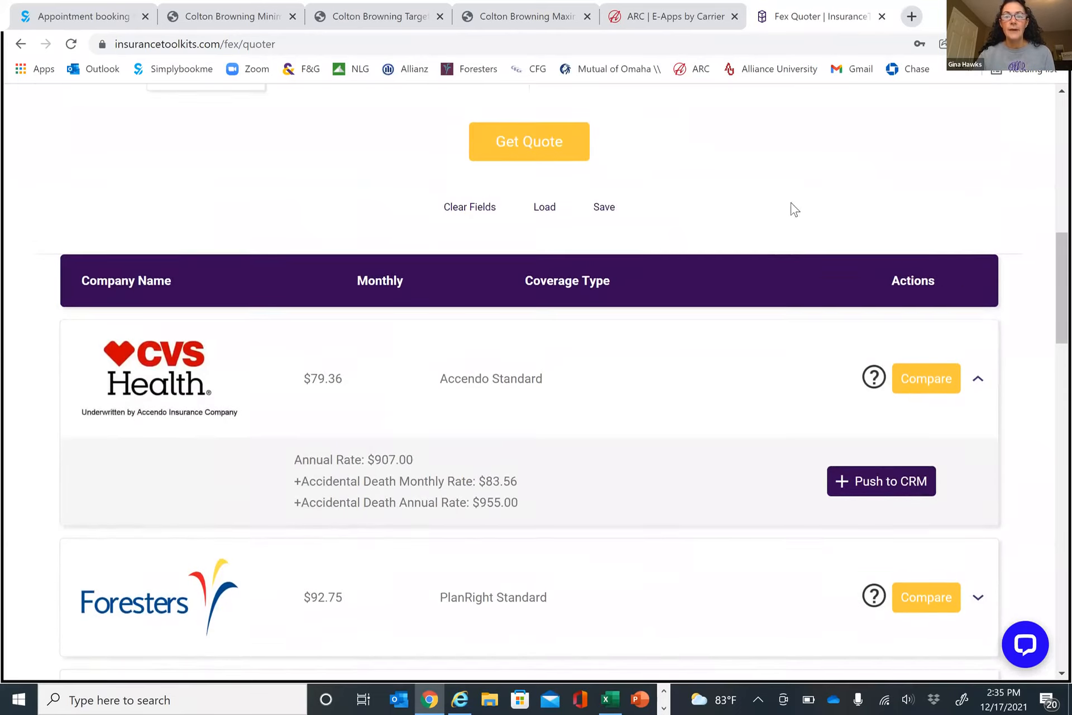
scroll(795, 210, "up", 12)
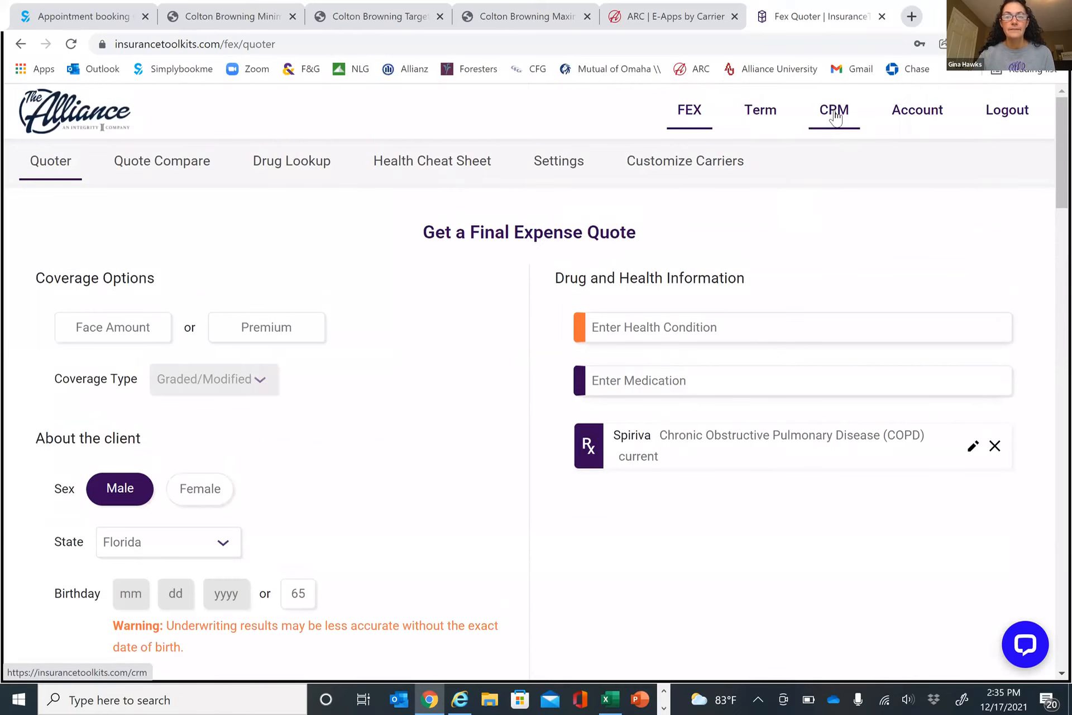
left_click(835, 111)
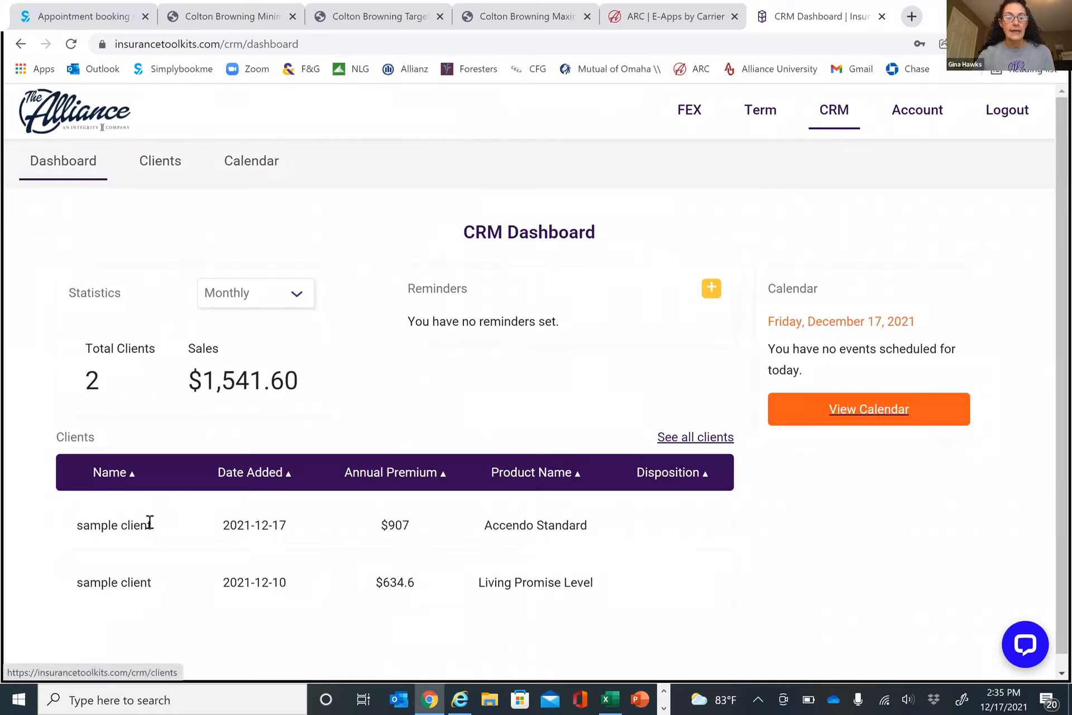
left_click(695, 440)
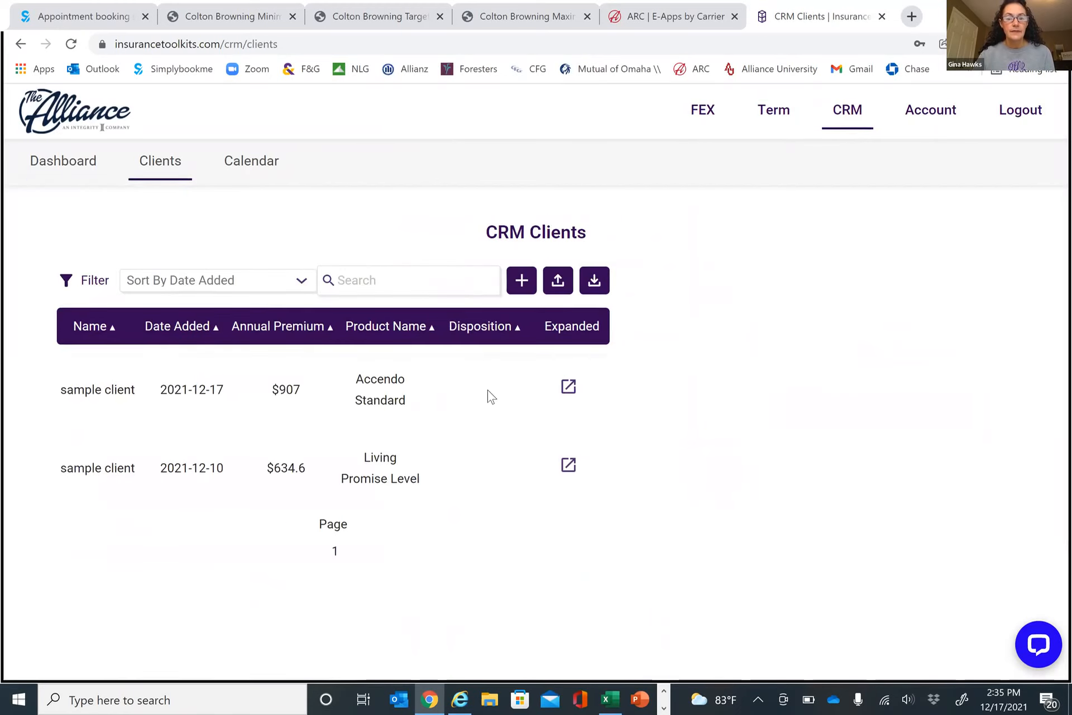
left_click(570, 387)
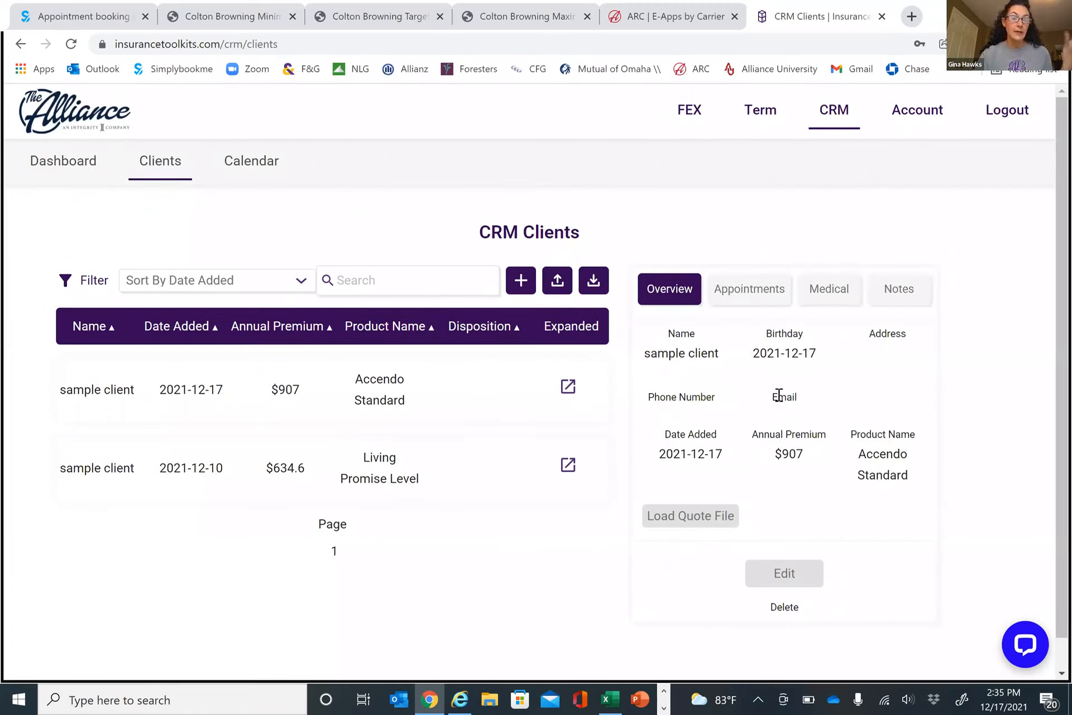
View the medical information stored for the sample client and return to the CRM dashboard
left_click(832, 301)
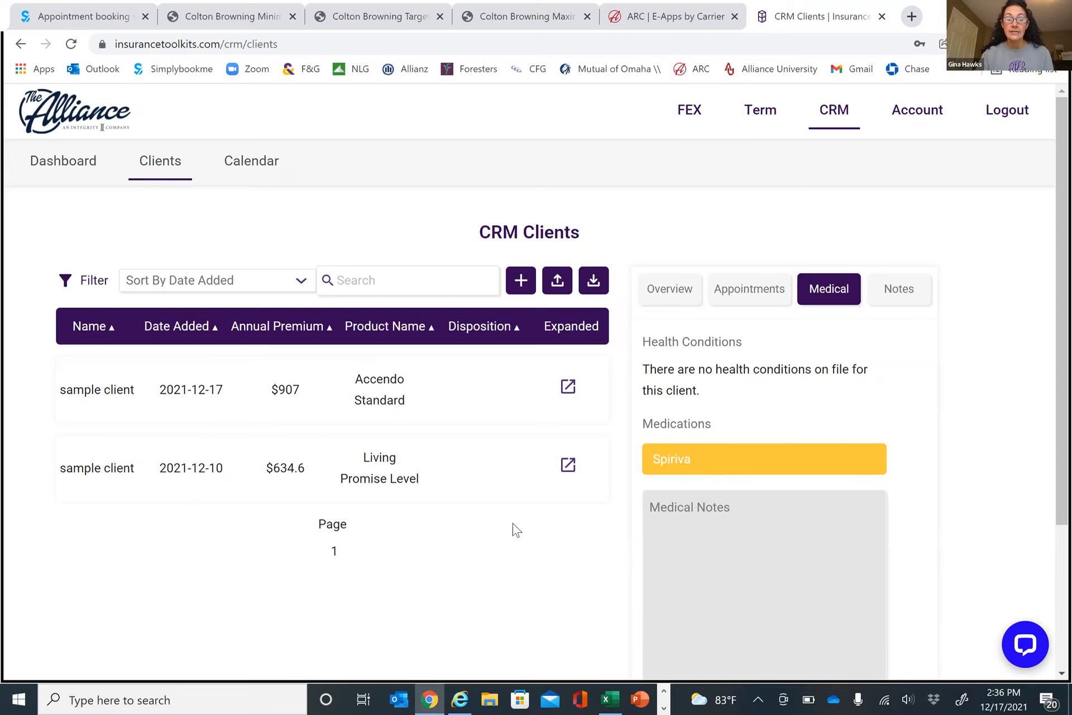
scroll(532, 521, "down", 1)
scroll(531, 516, "up", 1)
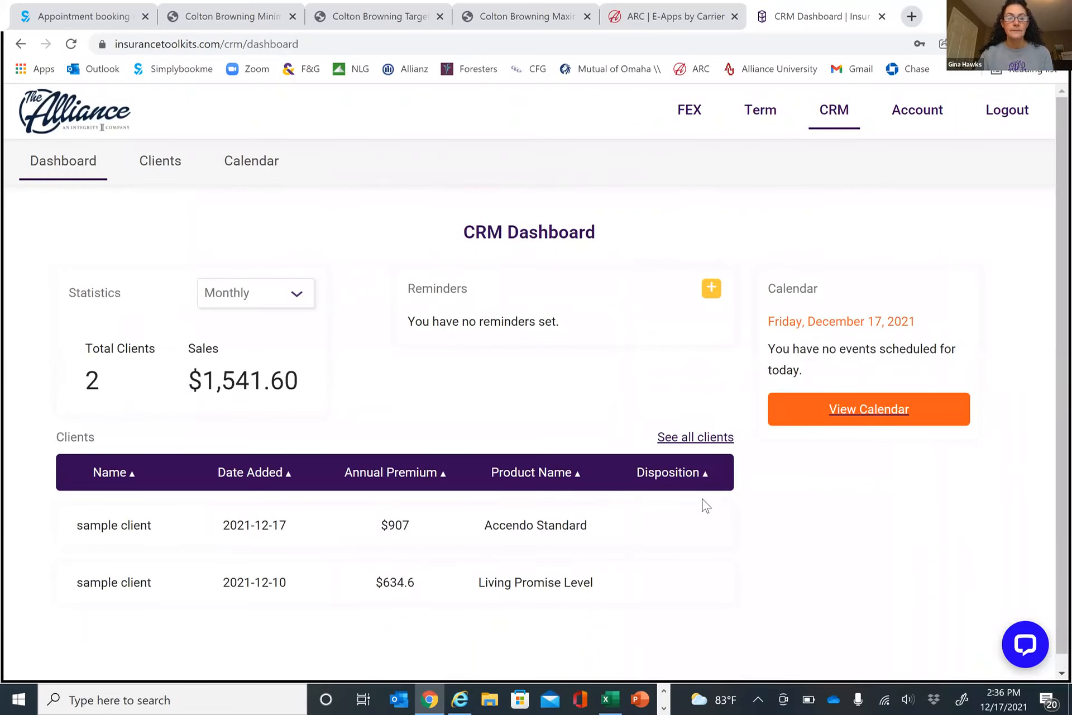
Return to the FEX quoter and review the client details, the Spiriva entry and the resulting quotes
left_click(690, 113)
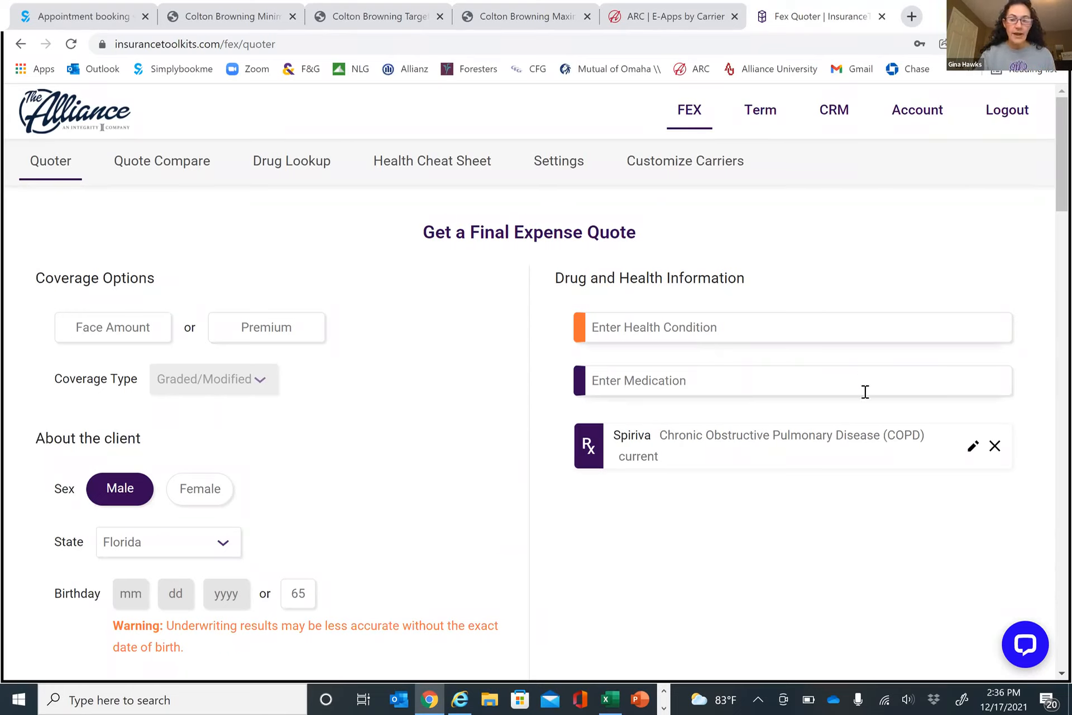
scroll(825, 493, "down", 4)
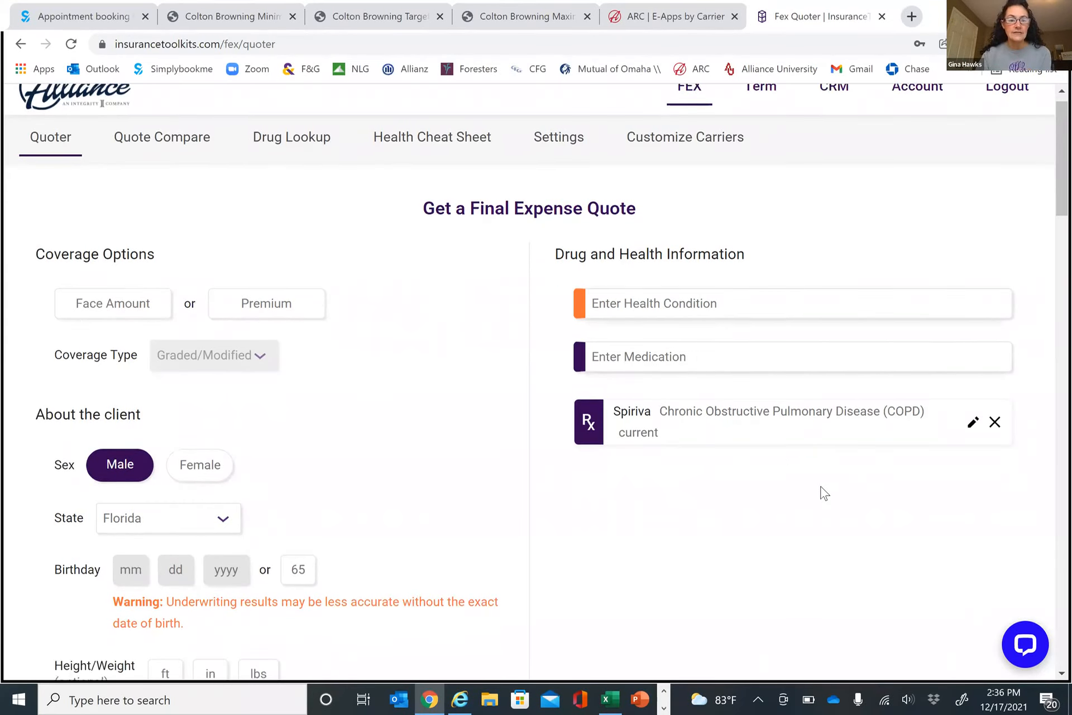
scroll(817, 477, "down", 5)
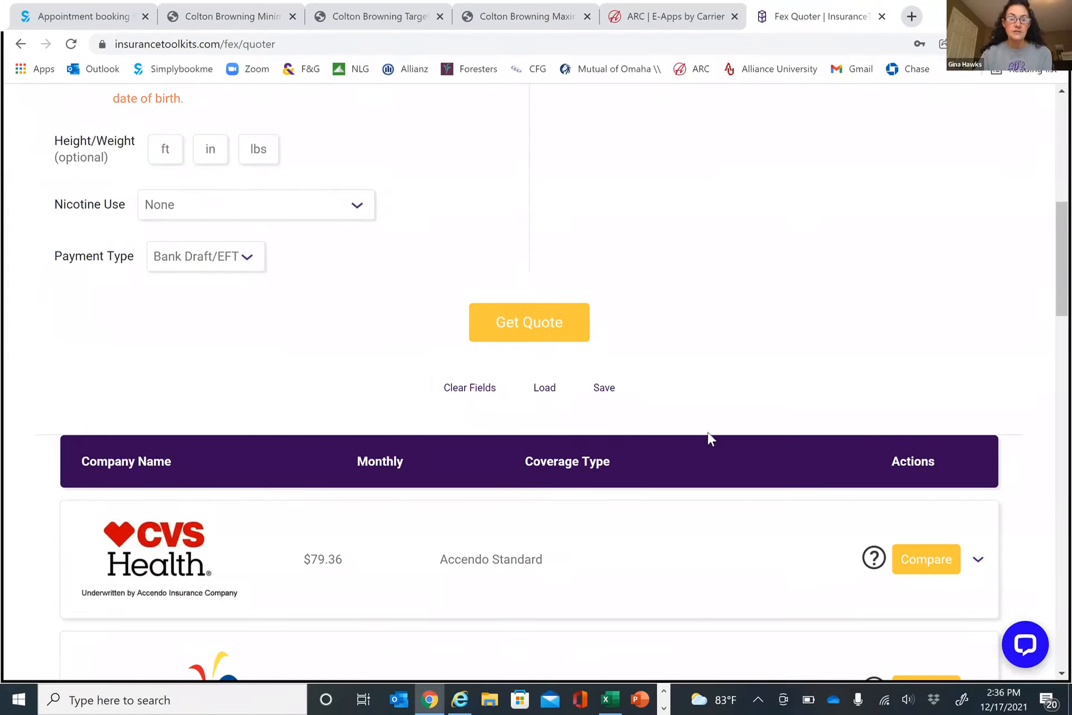
scroll(708, 431, "up", 6)
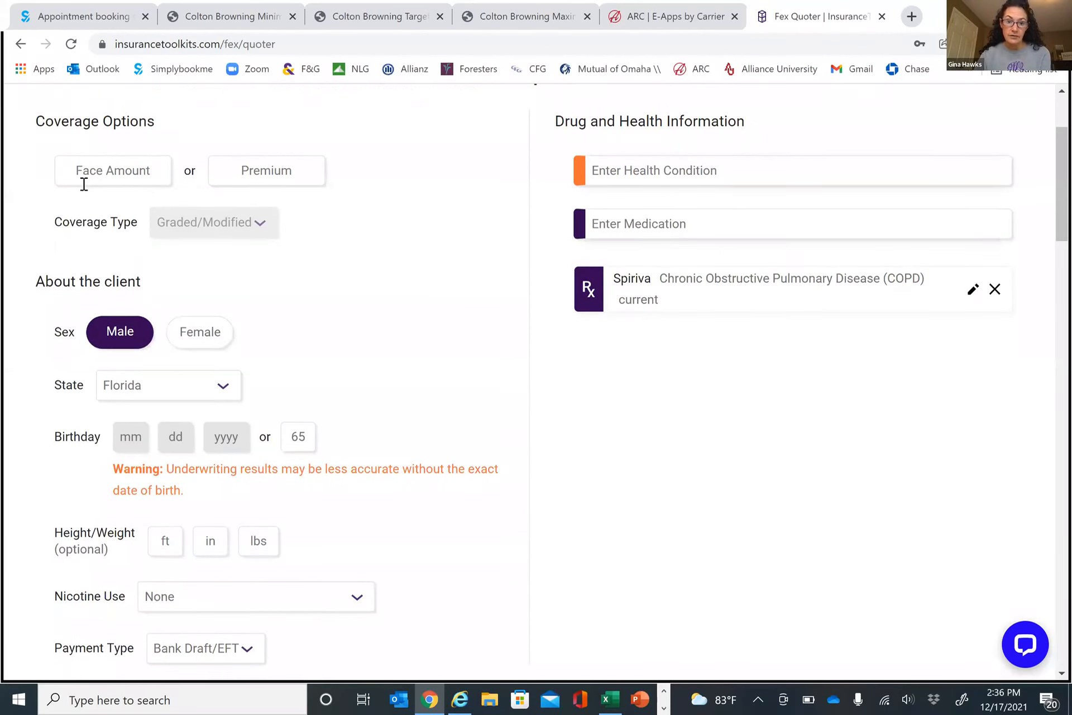
scroll(823, 445, "down", 7)
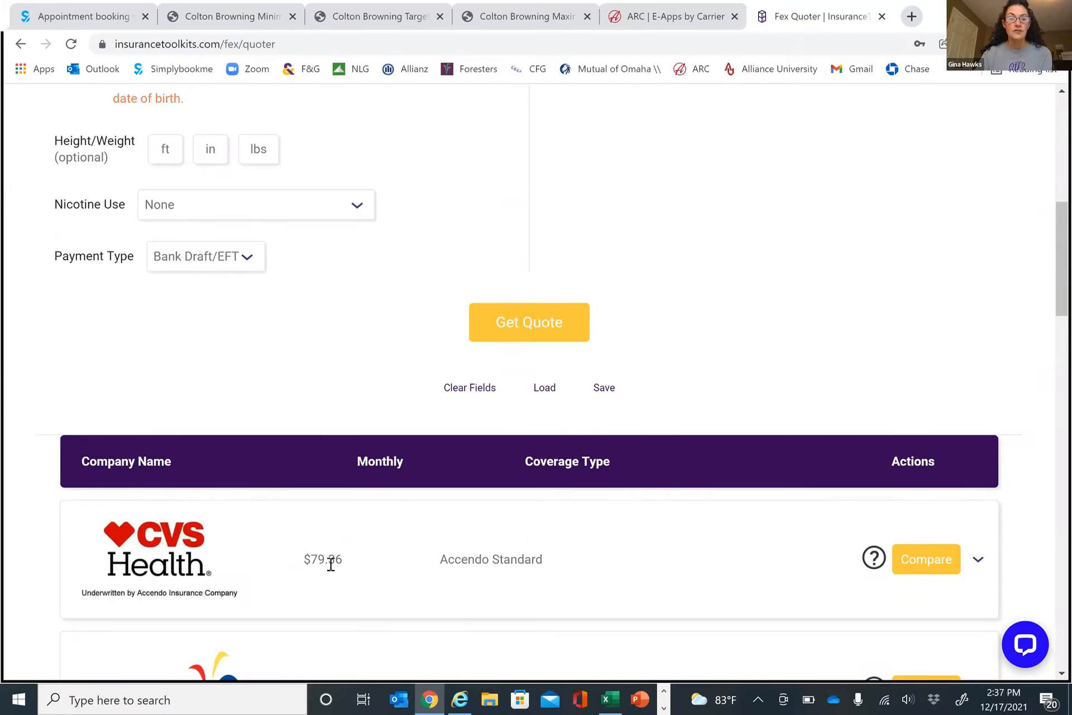
scroll(728, 393, "up", 6)
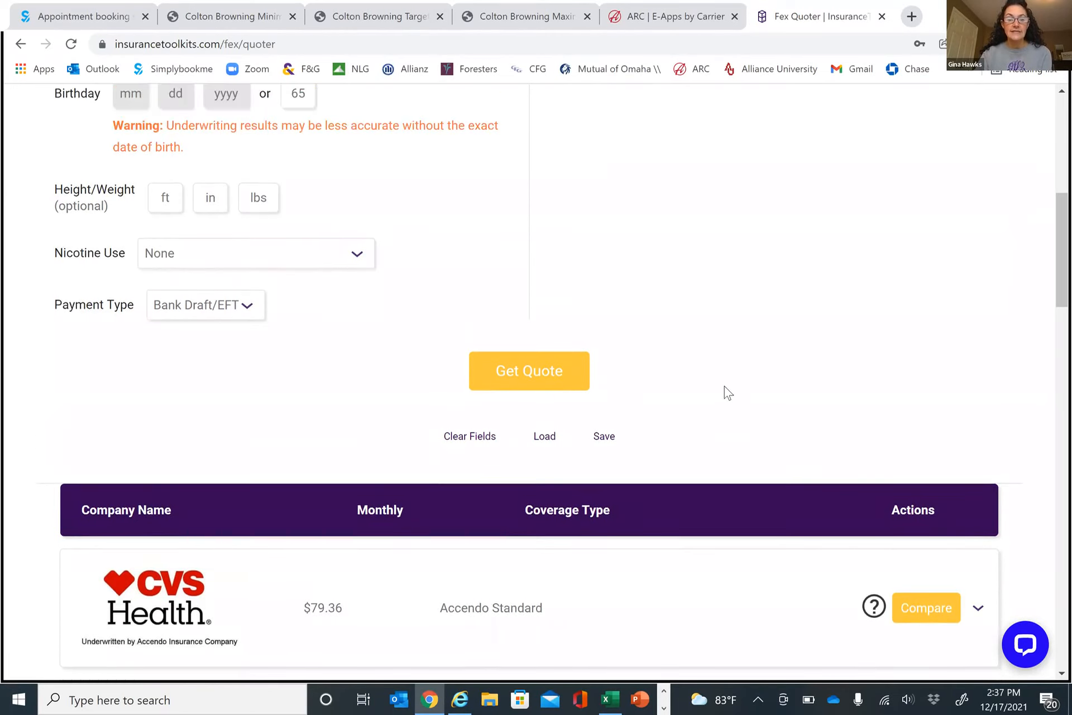
scroll(728, 392, "up", 3)
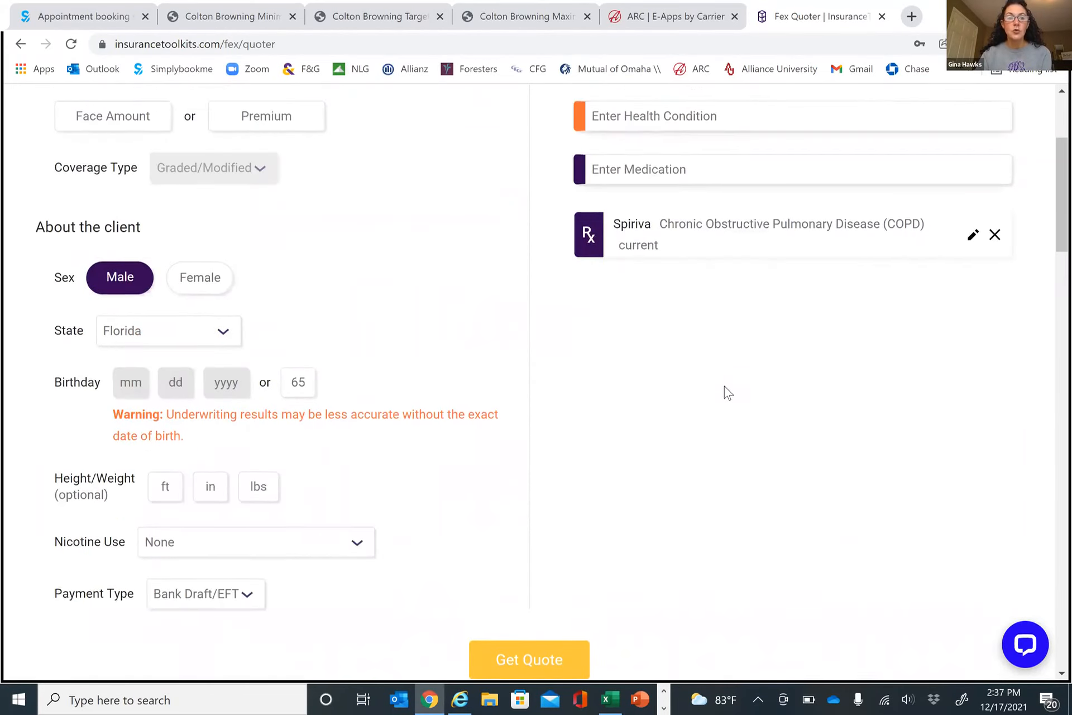
scroll(728, 392, "down", 8)
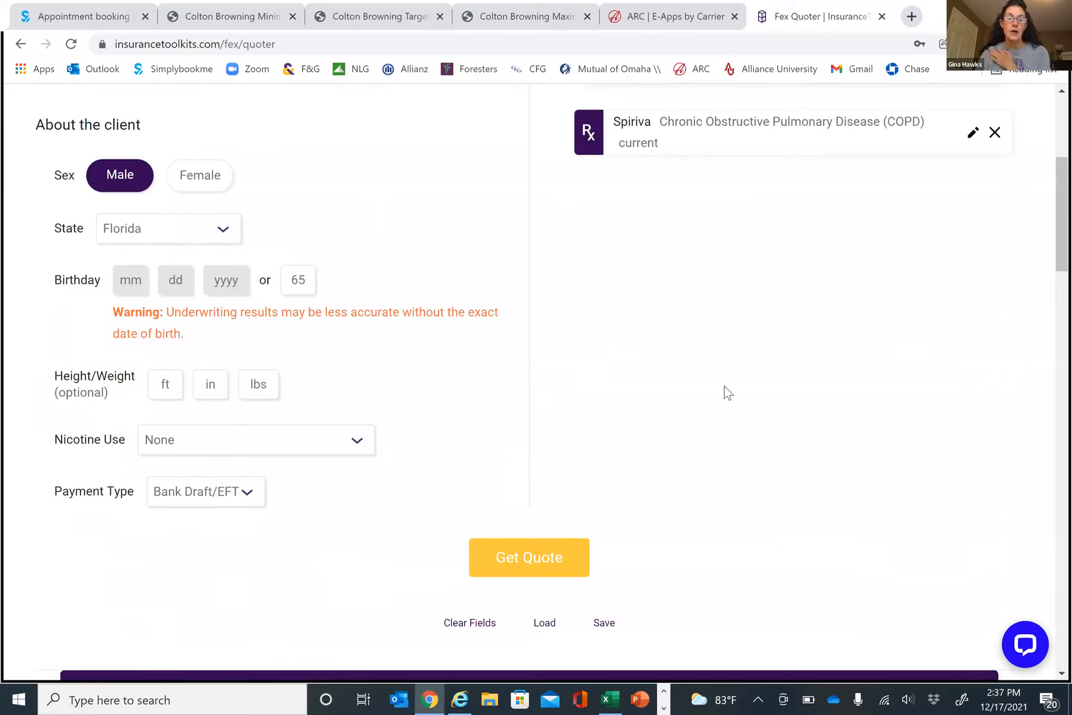
scroll(690, 537, "down", 1)
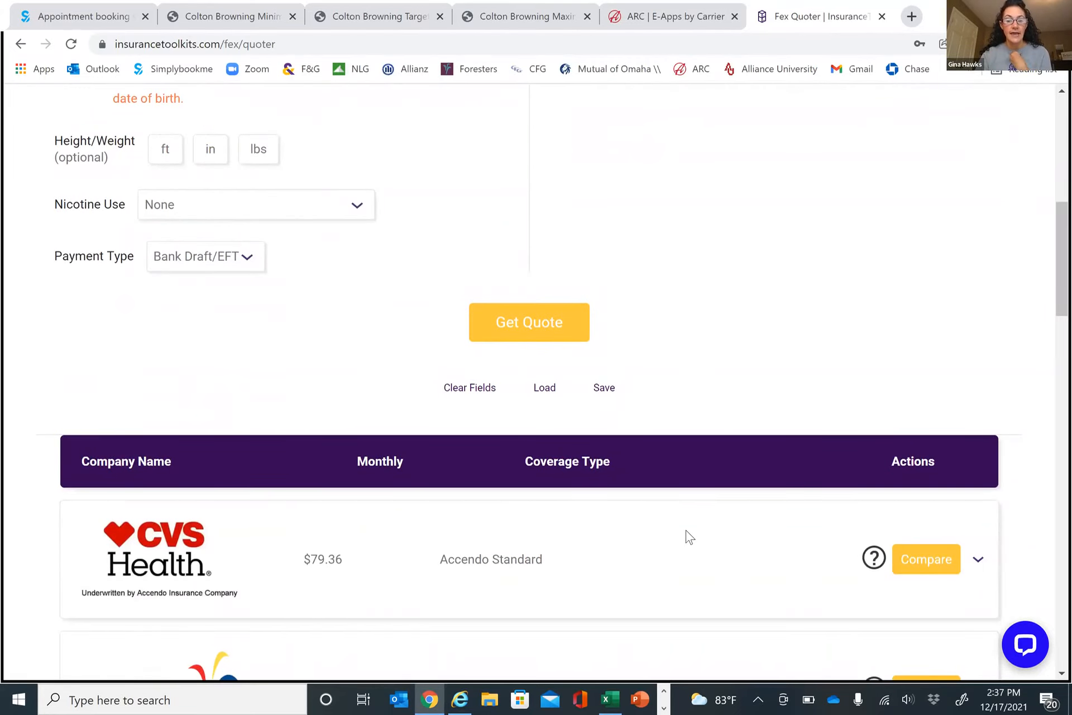
scroll(688, 534, "down", 1)
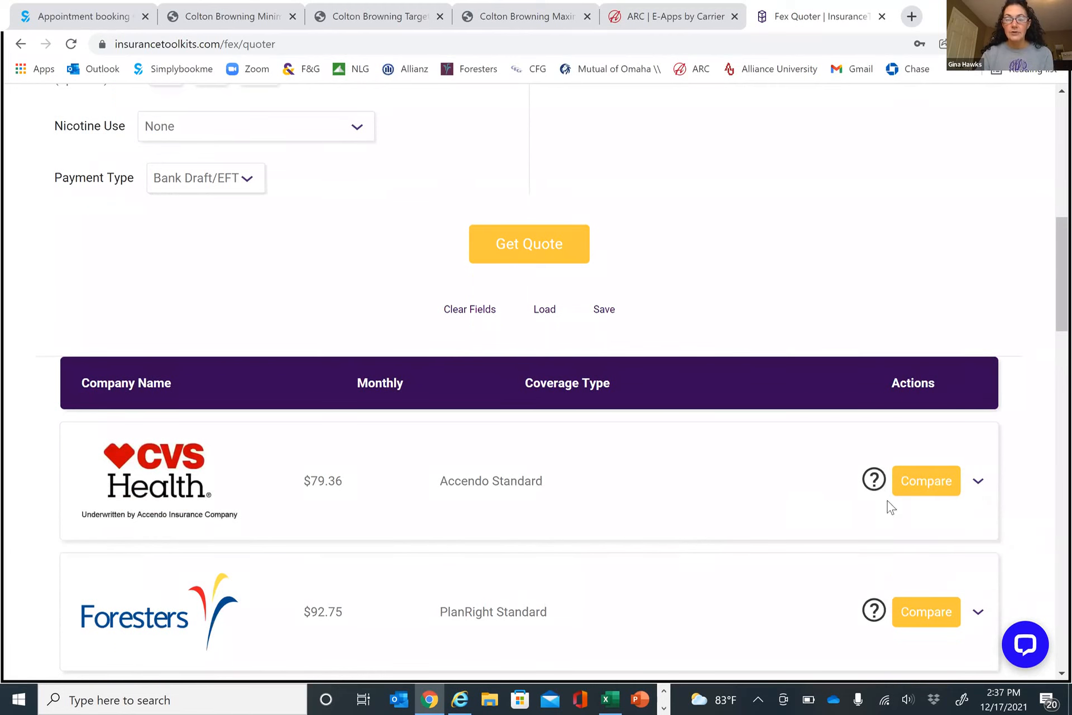
Compare Accendo Standard quotes for face amounts of 5,000, 10,000 and 15,000 and view the resulting premium options
left_click(912, 484)
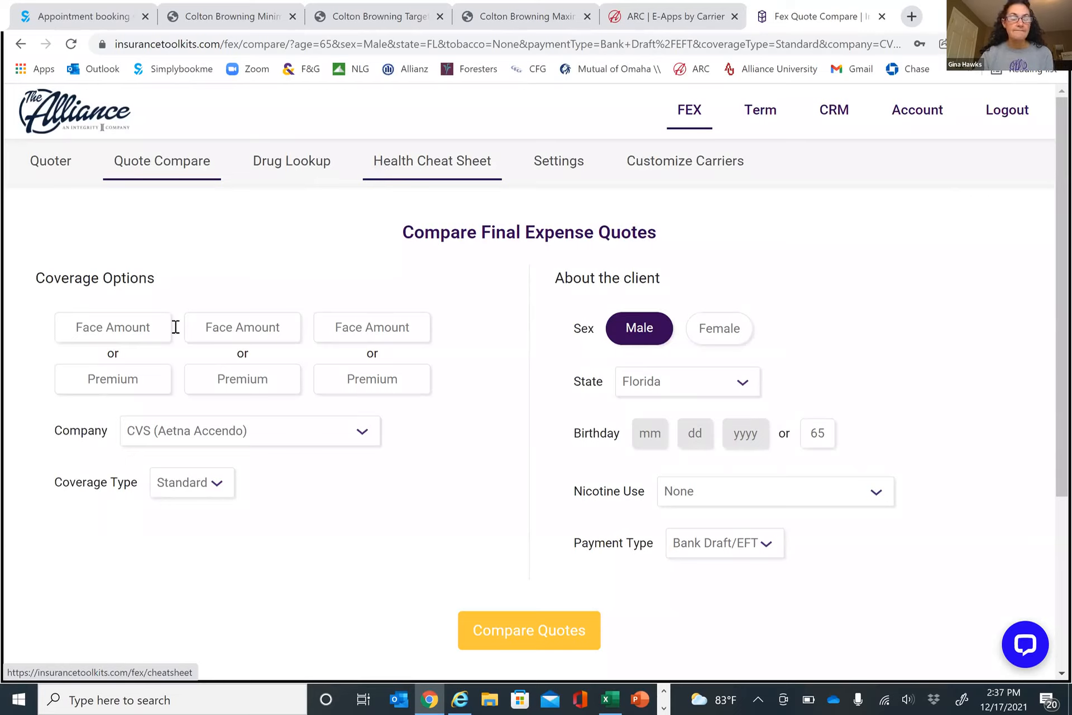
left_click(83, 332)
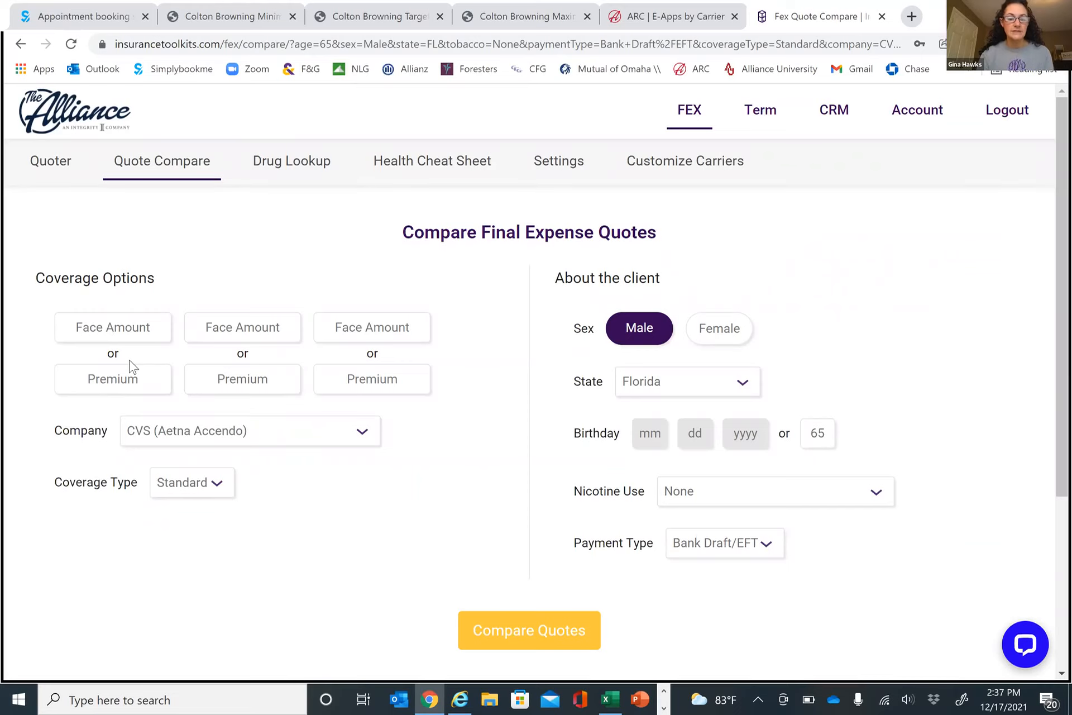
type("5,000")
left_click(203, 334)
type("10000")
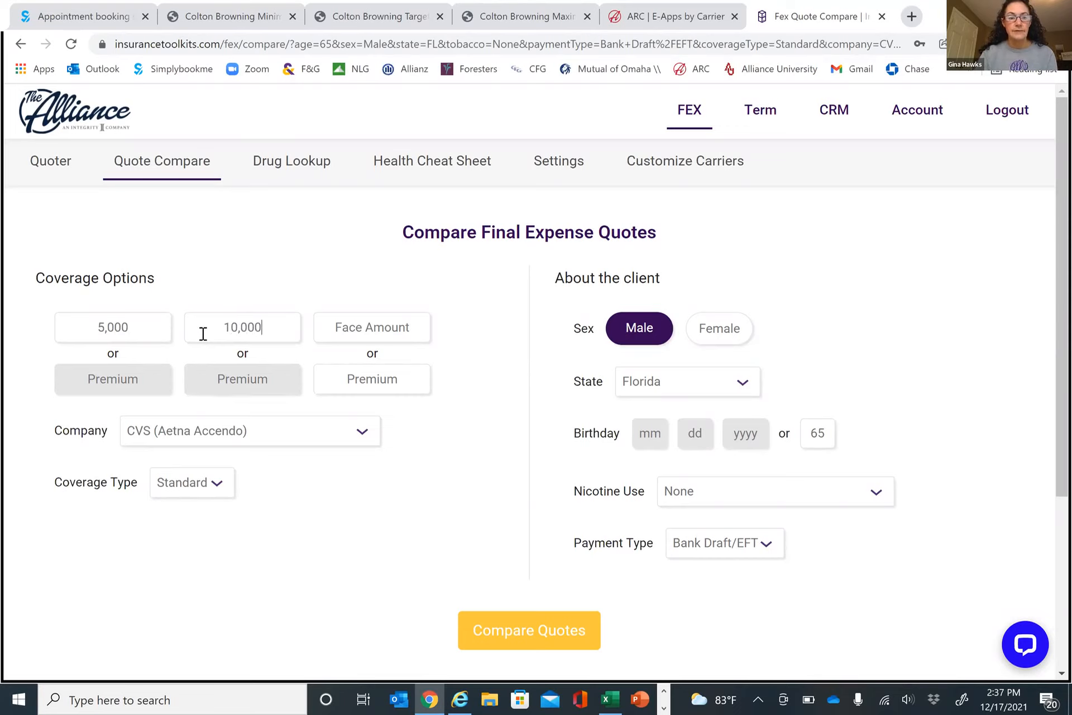
left_click(321, 331)
type("15,000")
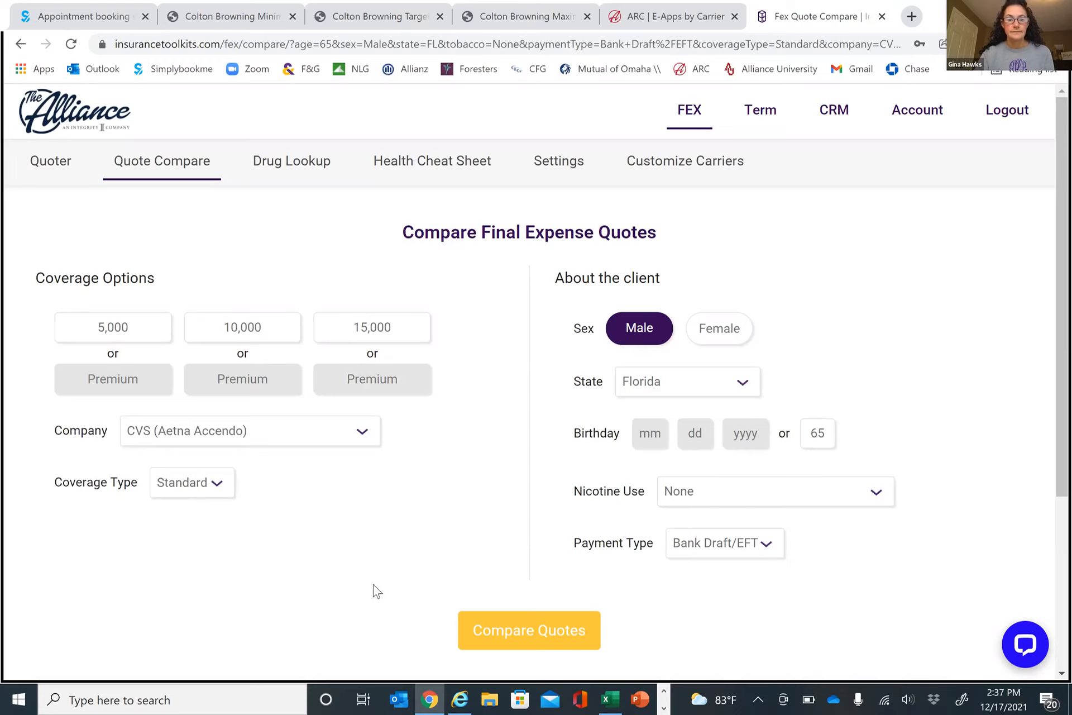
left_click(542, 630)
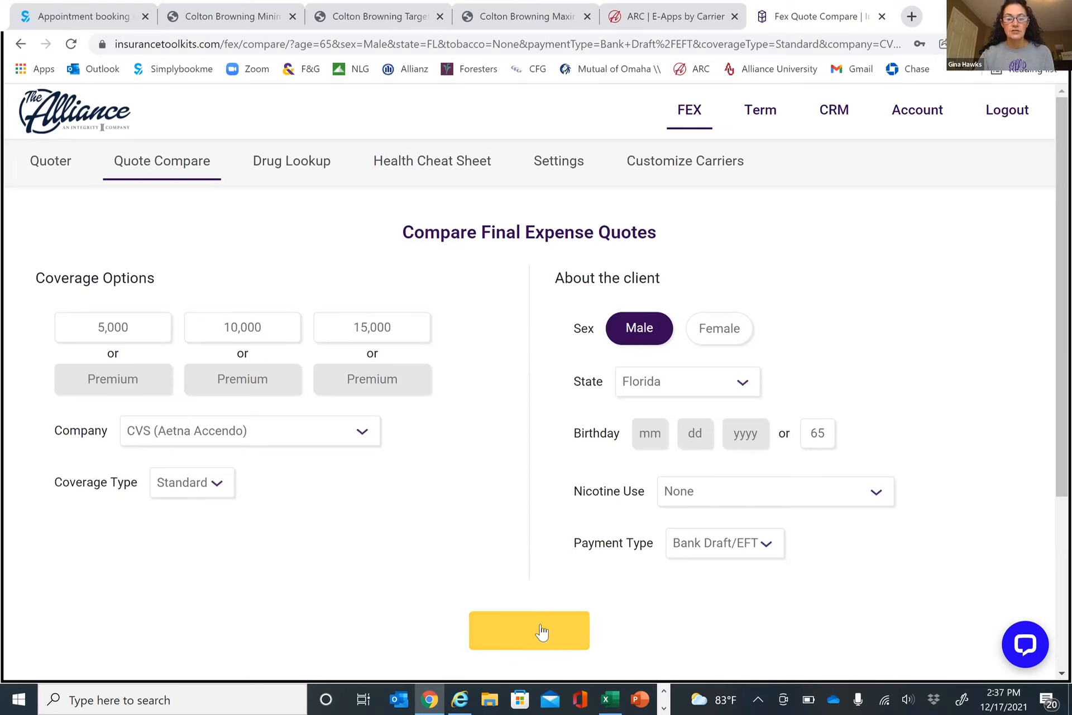
scroll(778, 536, "down", 6)
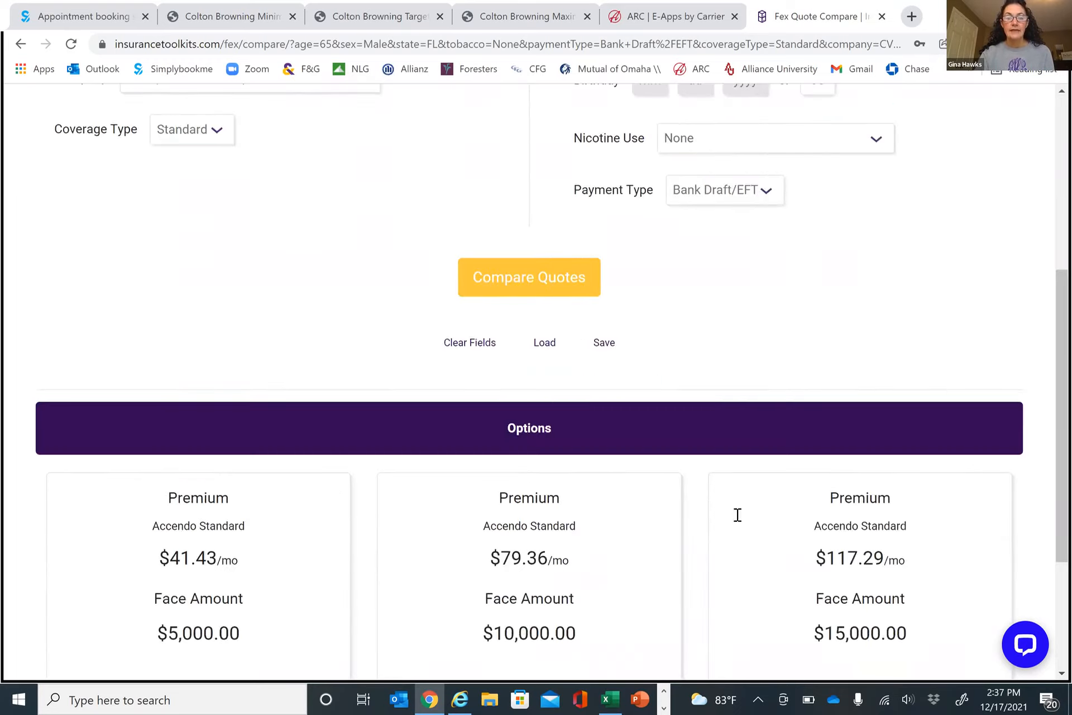
scroll(737, 515, "down", 4)
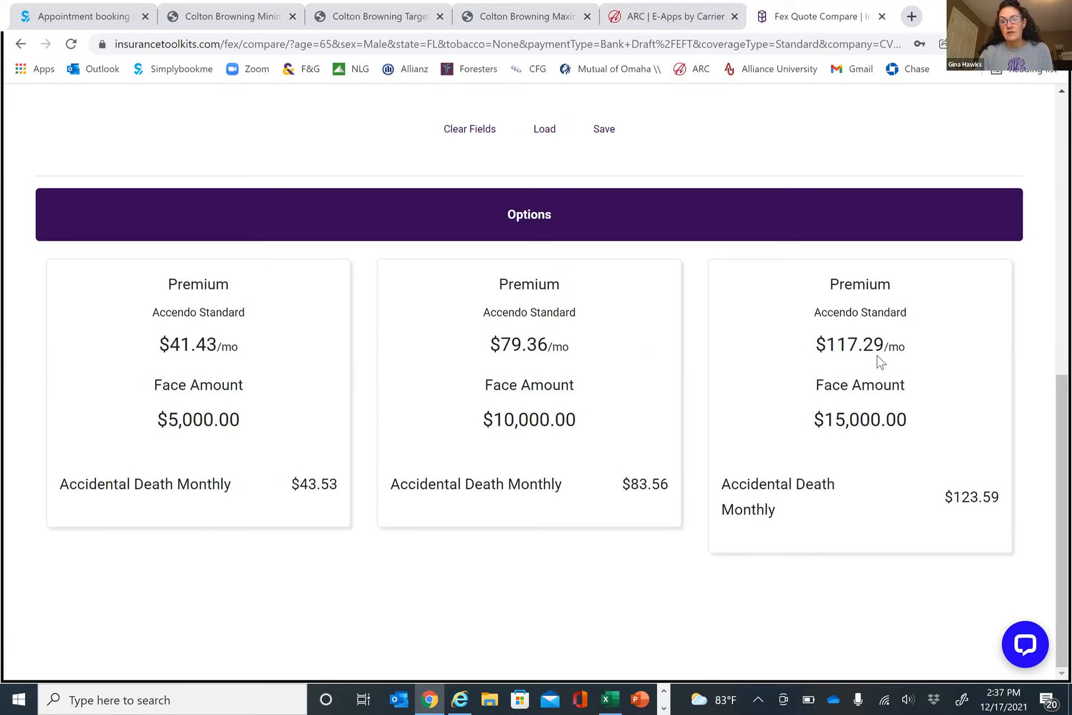
Replace the third option's face amount with a premium of 130 and run the quote comparison again
scroll(881, 359, "up", 8)
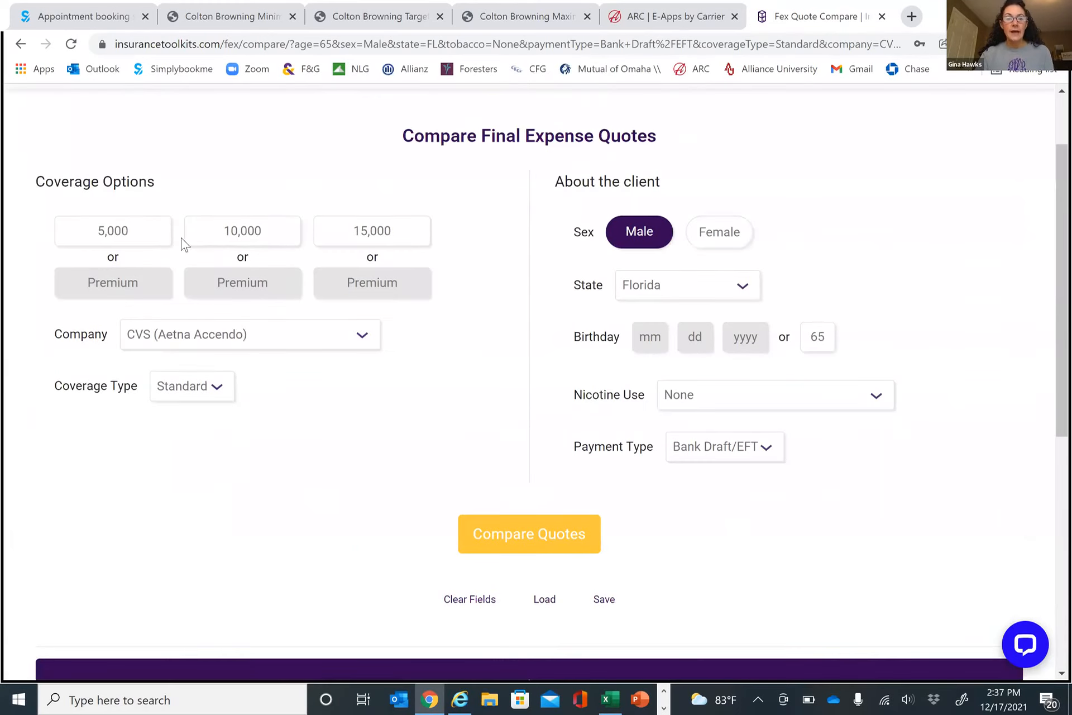
left_click_drag(404, 230, 340, 232)
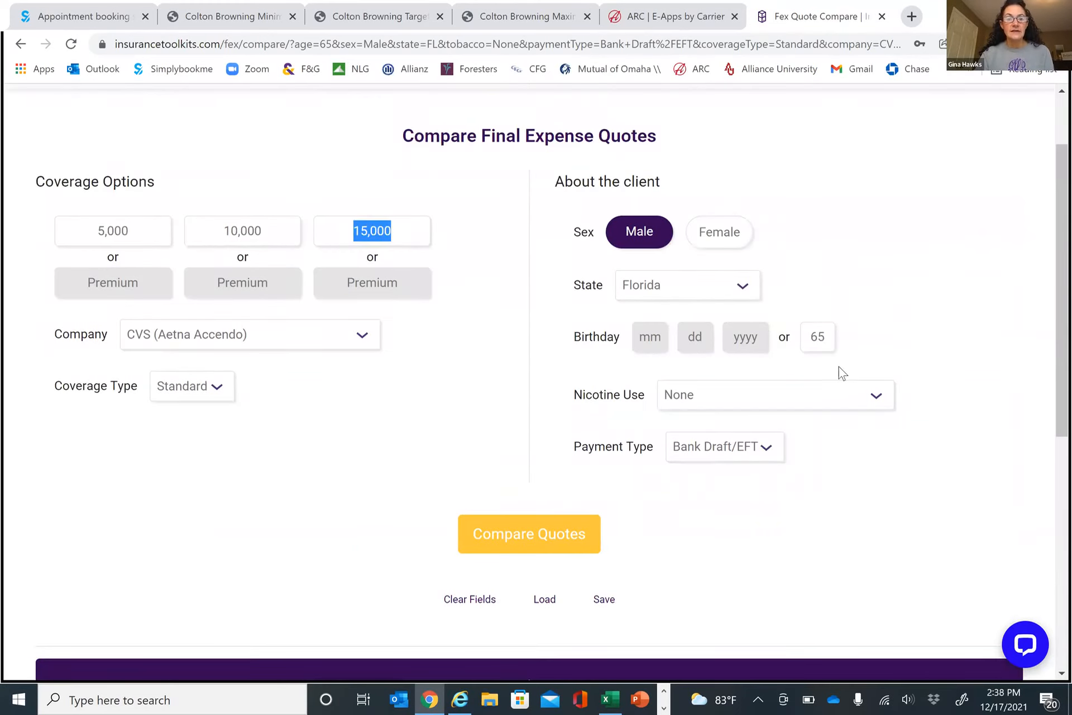
scroll(862, 368, "down", 5)
scroll(443, 287, "up", 5)
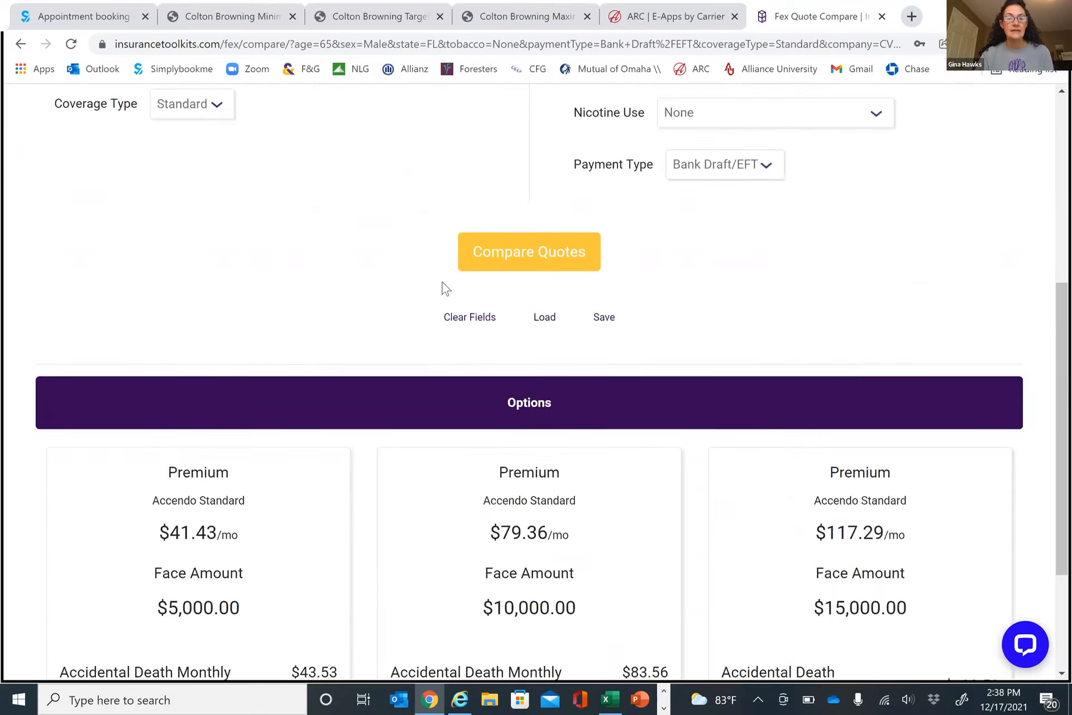
left_click(374, 276)
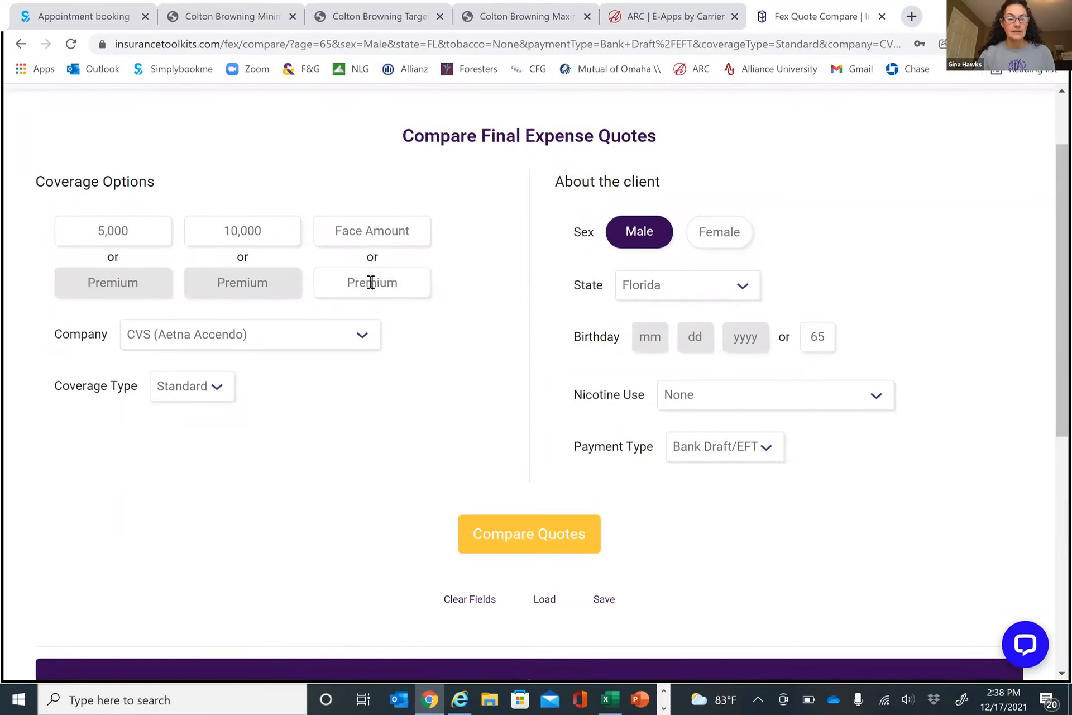
type("130")
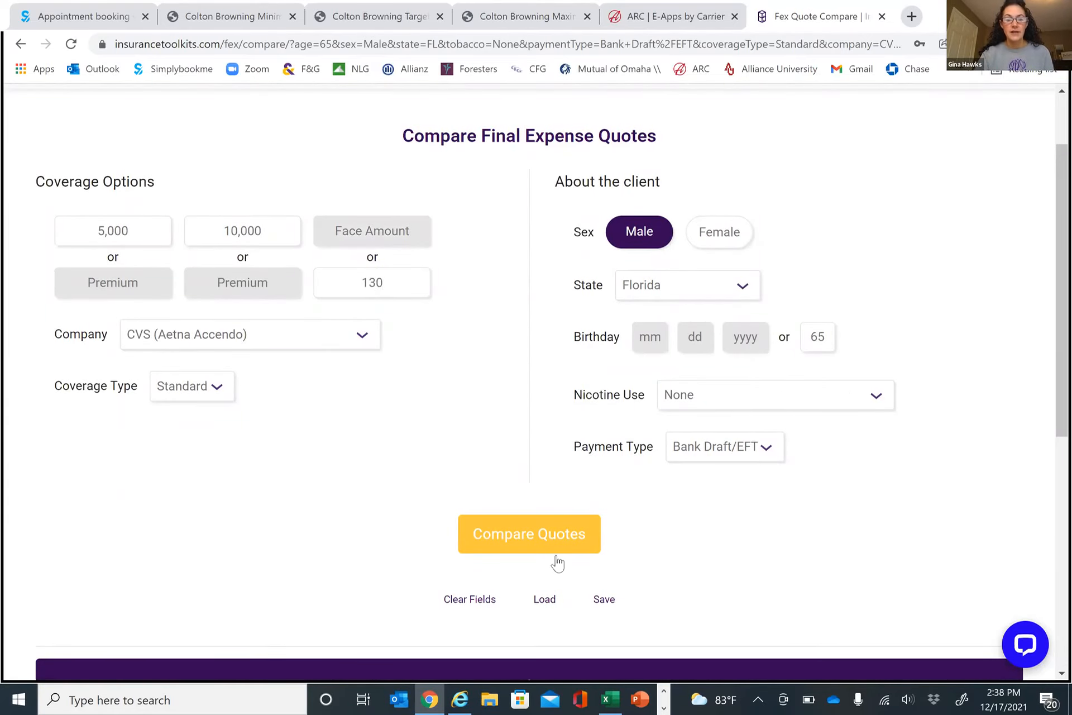
left_click(568, 542)
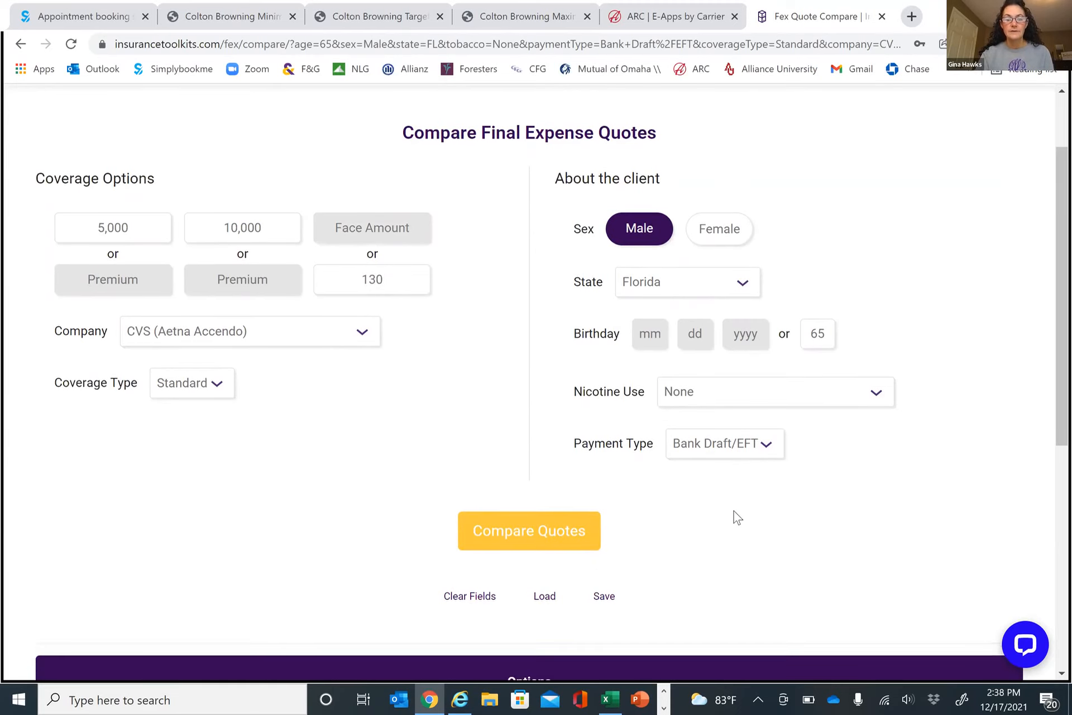
scroll(735, 516, "down", 2)
scroll(735, 517, "down", 5)
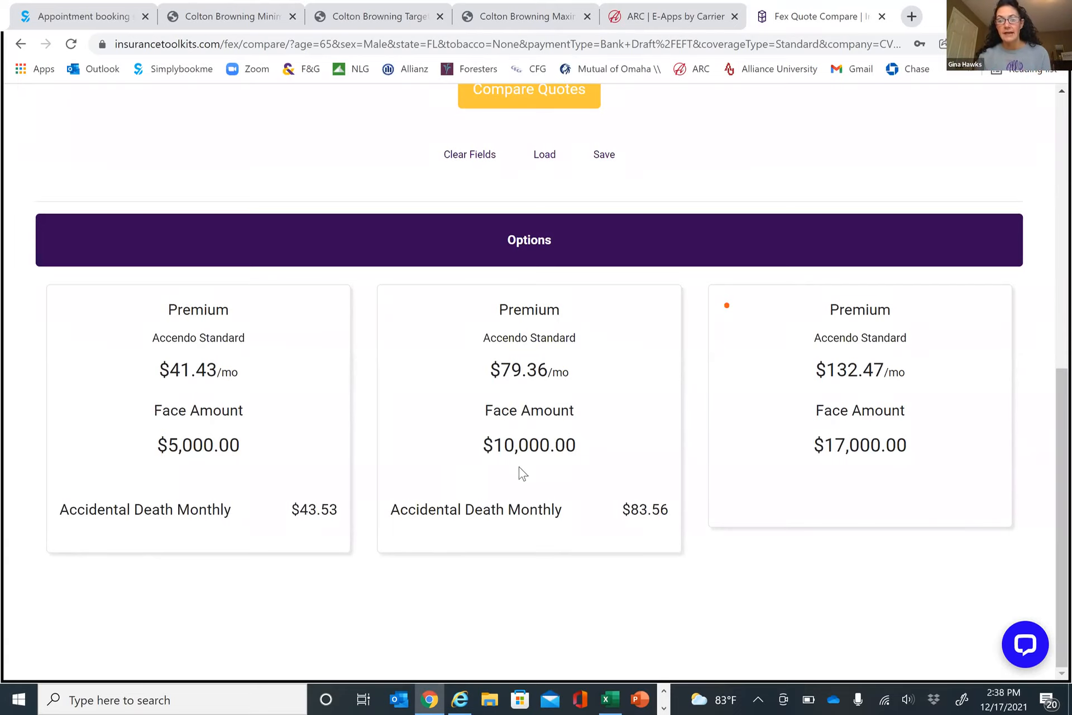
Review the premiums and face amounts of the three compared options and the coverage entries they are based on
scroll(755, 458, "up", 1)
scroll(755, 464, "down", 1)
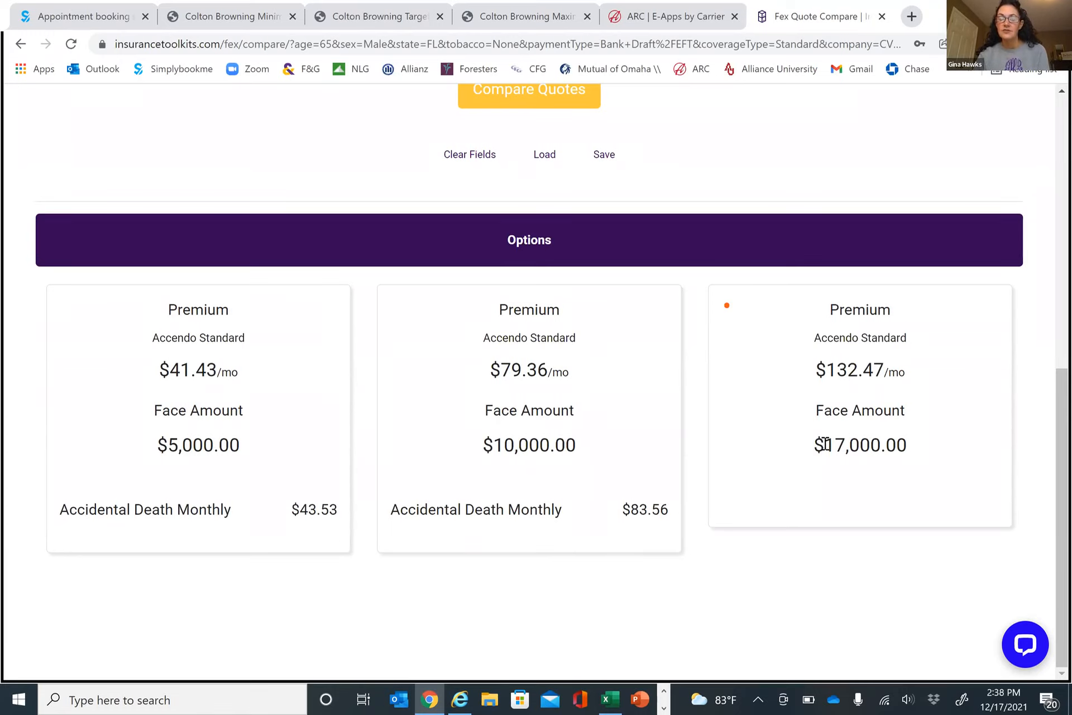
scroll(825, 444, "up", 2)
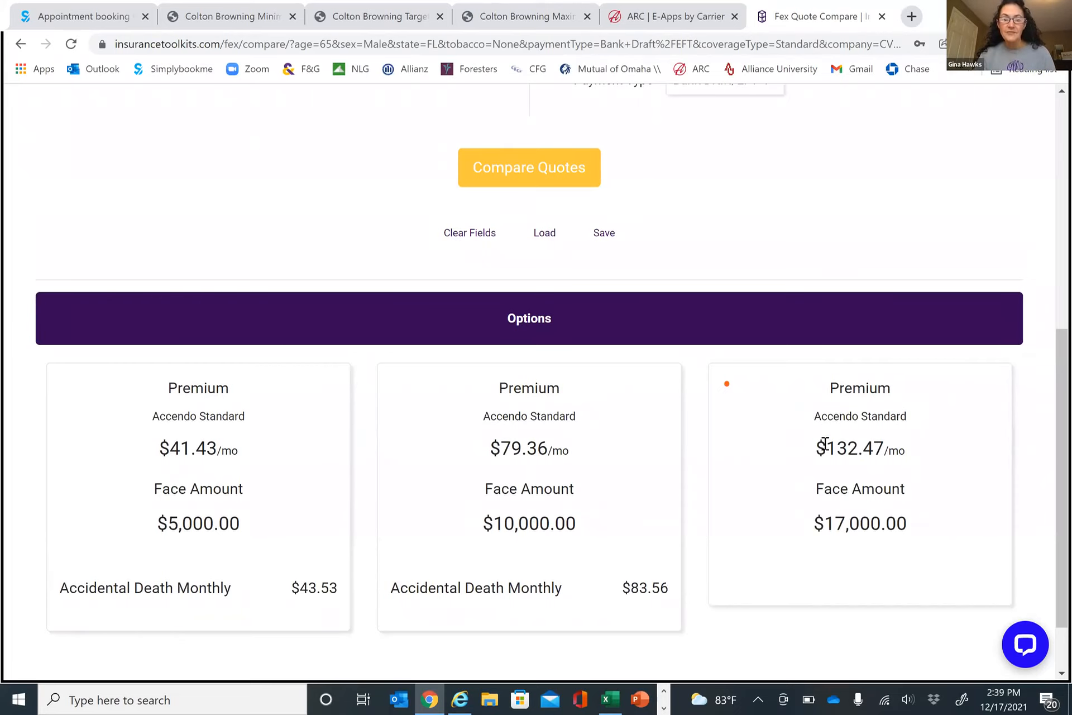
scroll(825, 442, "up", 2)
scroll(826, 446, "up", 2)
scroll(825, 443, "up", 2)
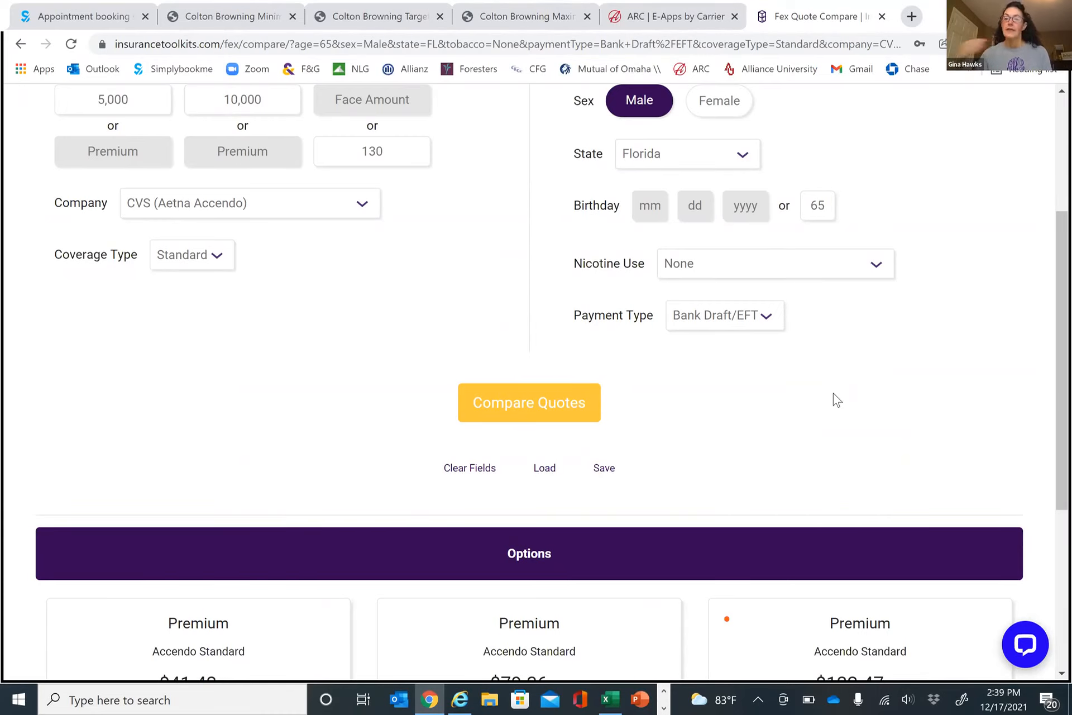
scroll(520, 332, "up", 1)
scroll(520, 332, "up", 3)
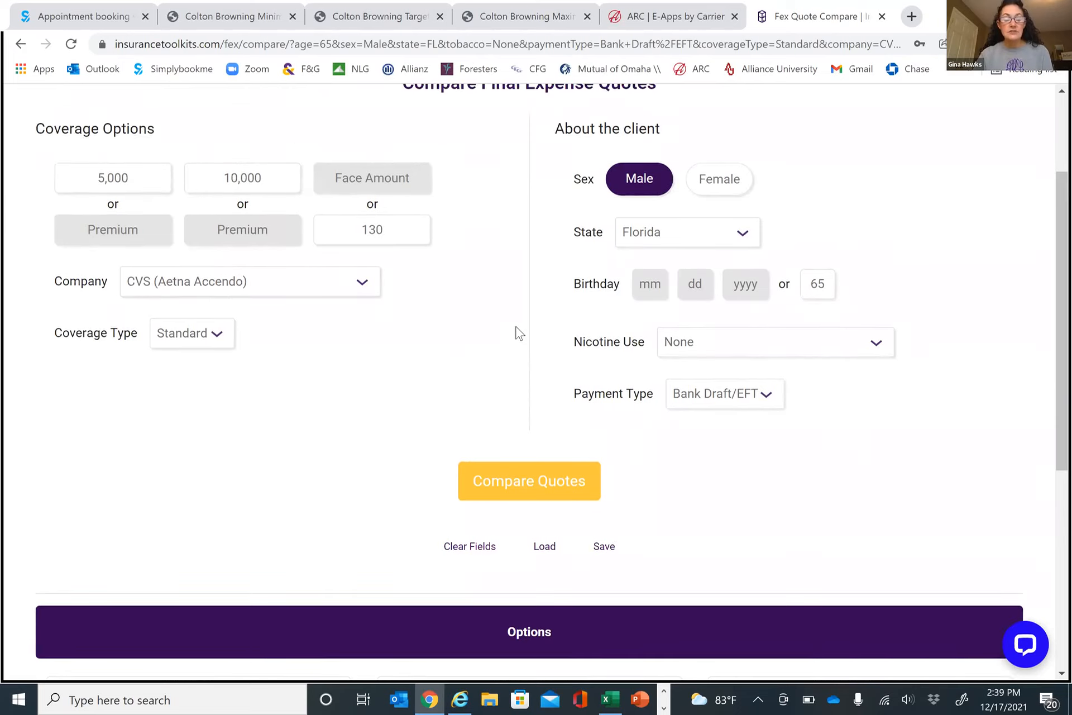
scroll(517, 313, "up", 5)
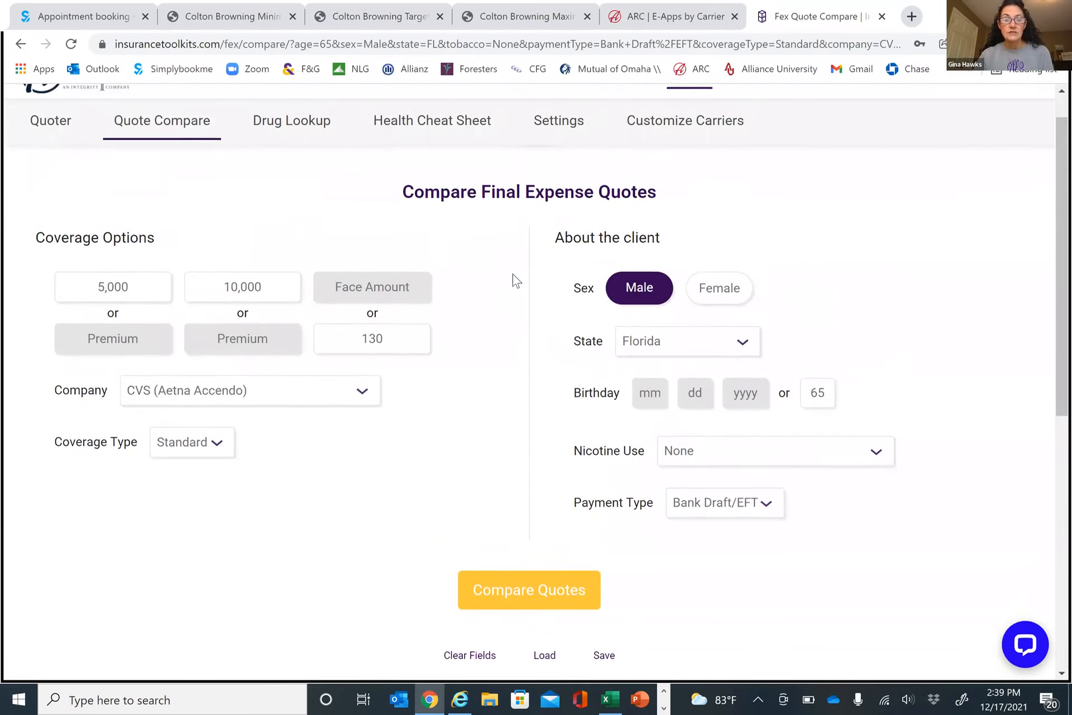
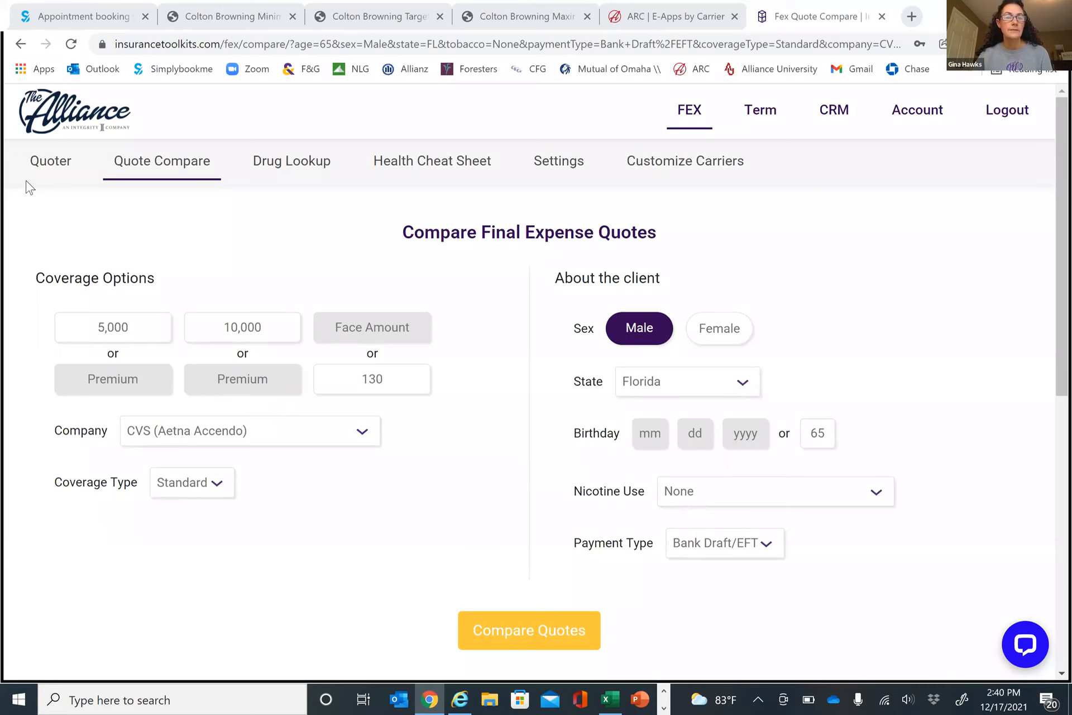
Return to the final expense quoter, set the client's age to 30 and remove the Spiriva medication entry
left_click_drag(307, 590, 251, 589)
type("30")
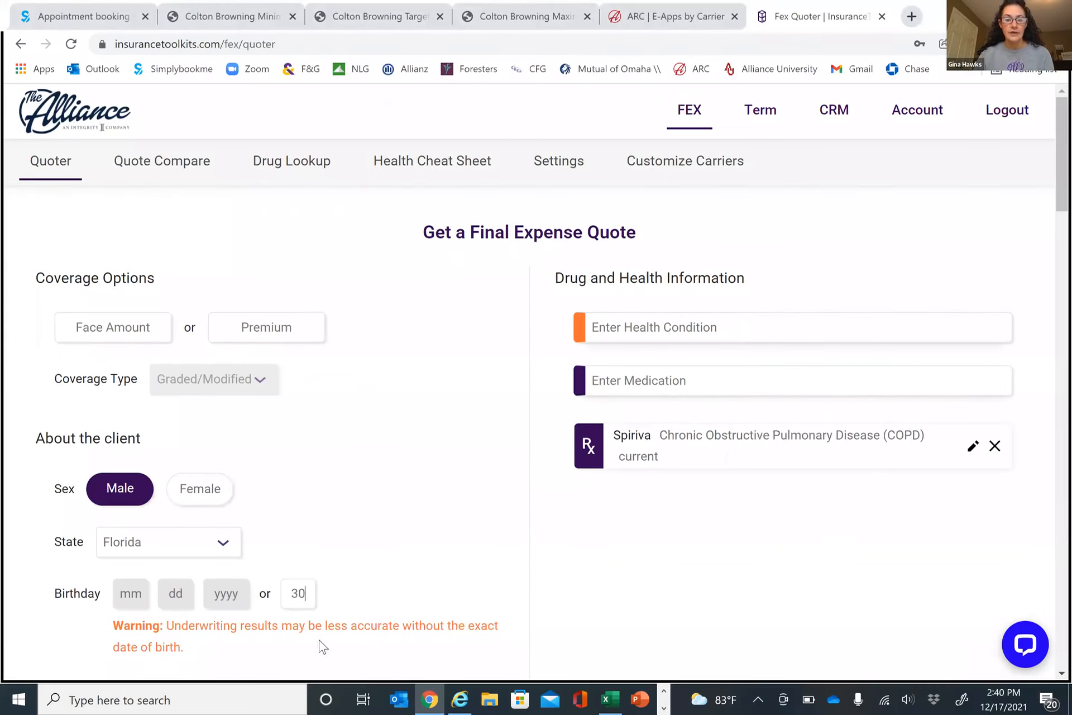
left_click(995, 446)
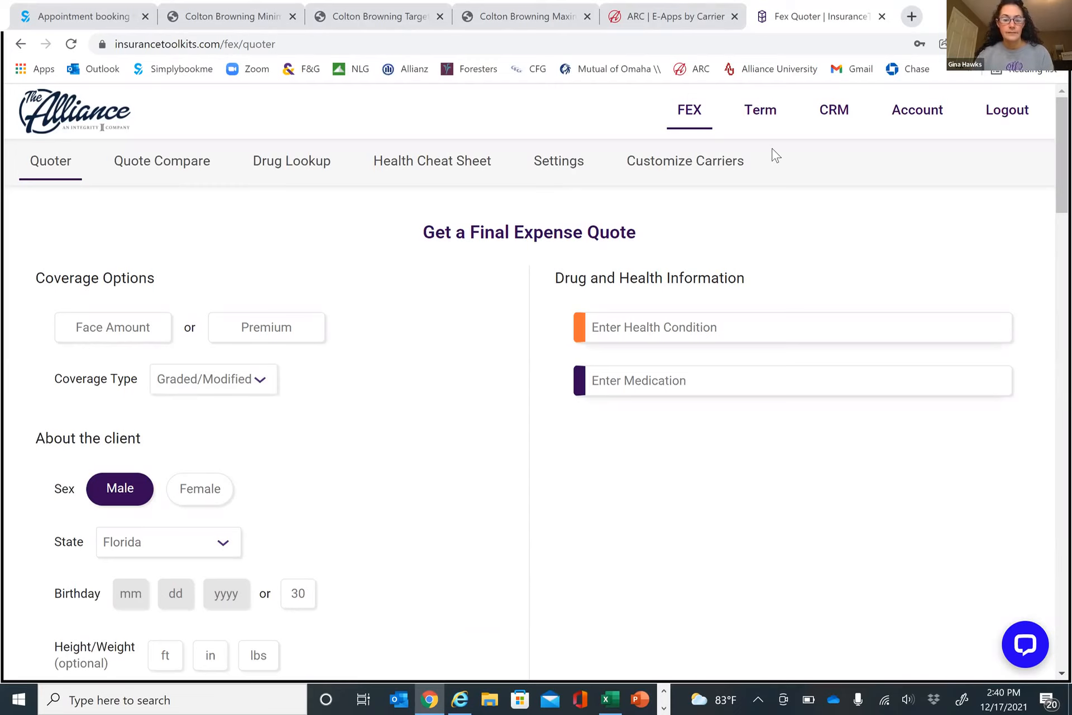
Add Sickle Cell Anemia as a health condition, accepting Dec 17, 2021 as the date of last treatment
left_click(608, 330)
type("sickle")
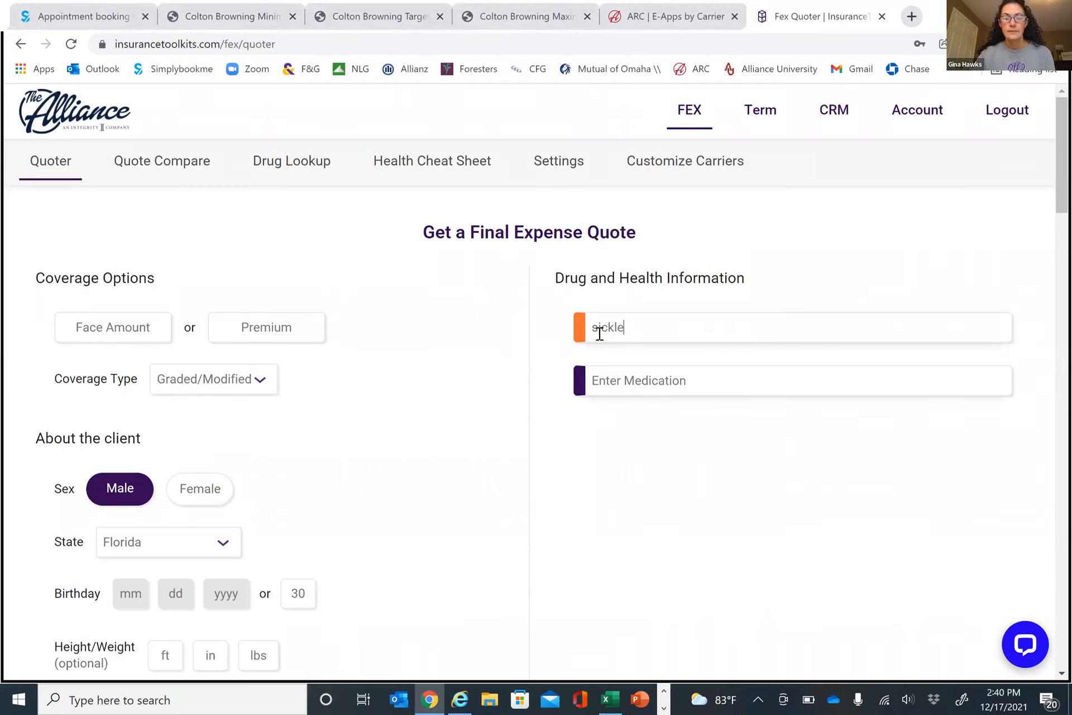
left_click(648, 375)
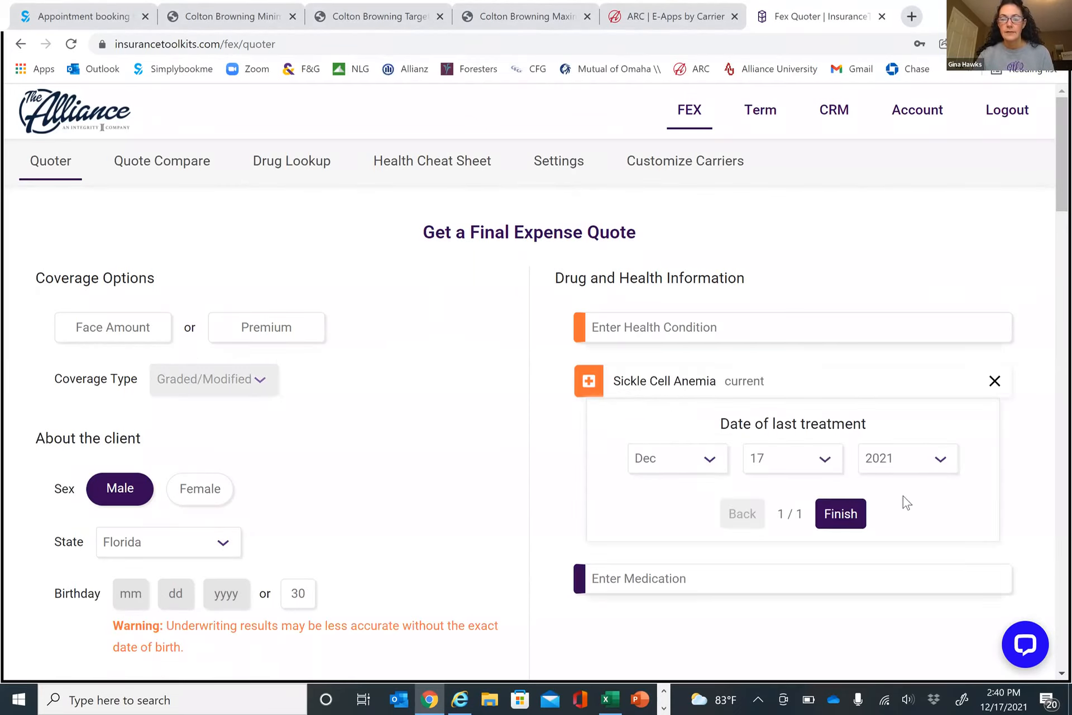
left_click(839, 514)
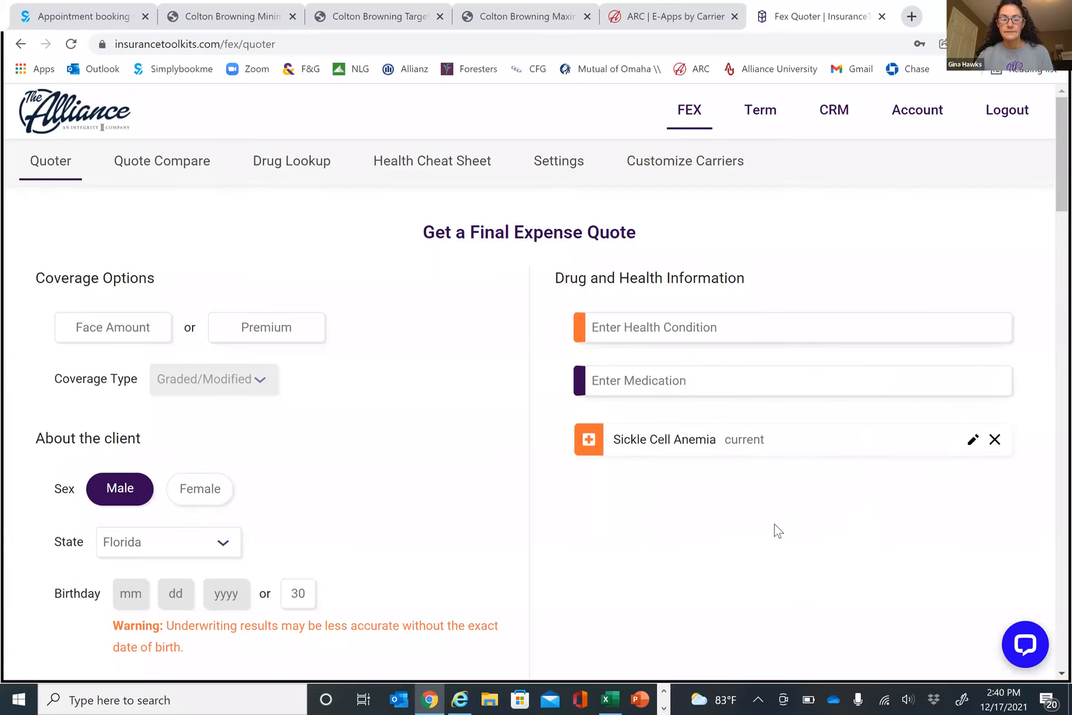
Get the final expense quotes for this client and review the offered carrier and the reasons for the excluded ones
scroll(659, 603, "down", 2)
scroll(632, 577, "down", 6)
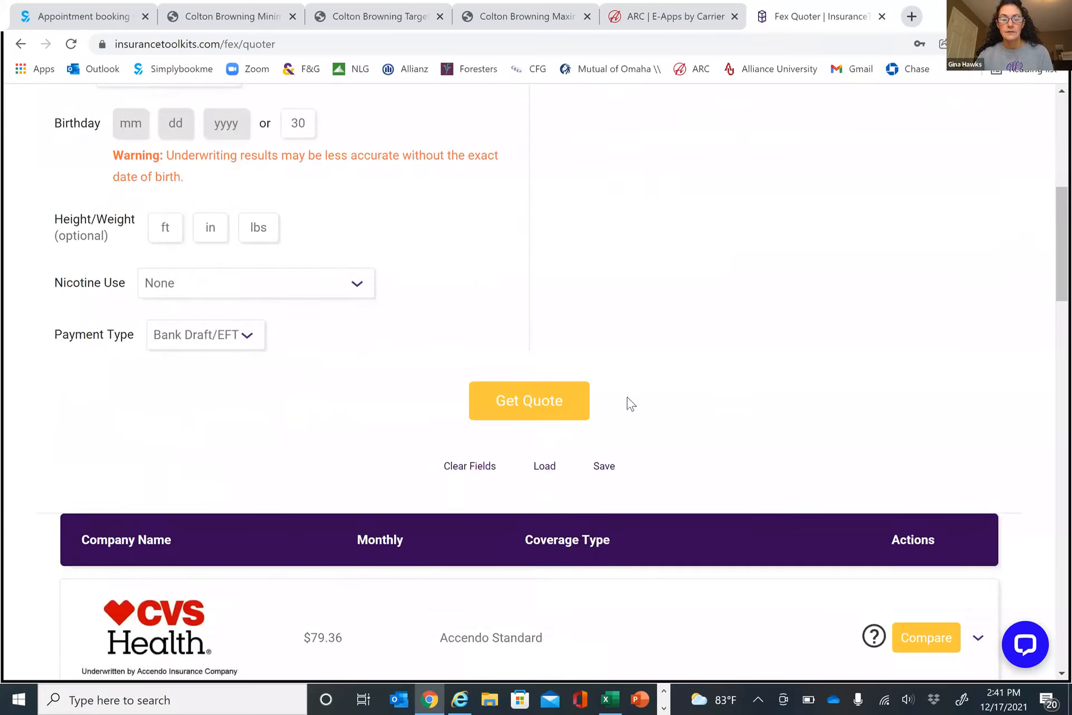
scroll(564, 520, "up", 1)
scroll(564, 522, "up", 1)
left_click(507, 558)
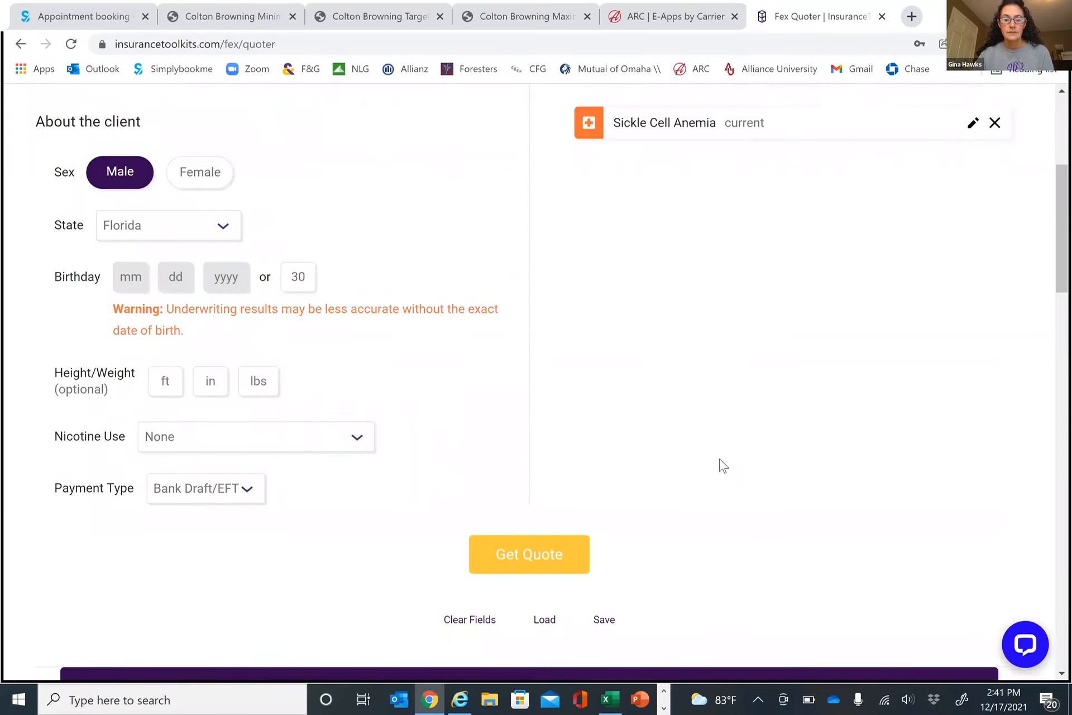
scroll(722, 465, "down", 2)
scroll(722, 464, "down", 6)
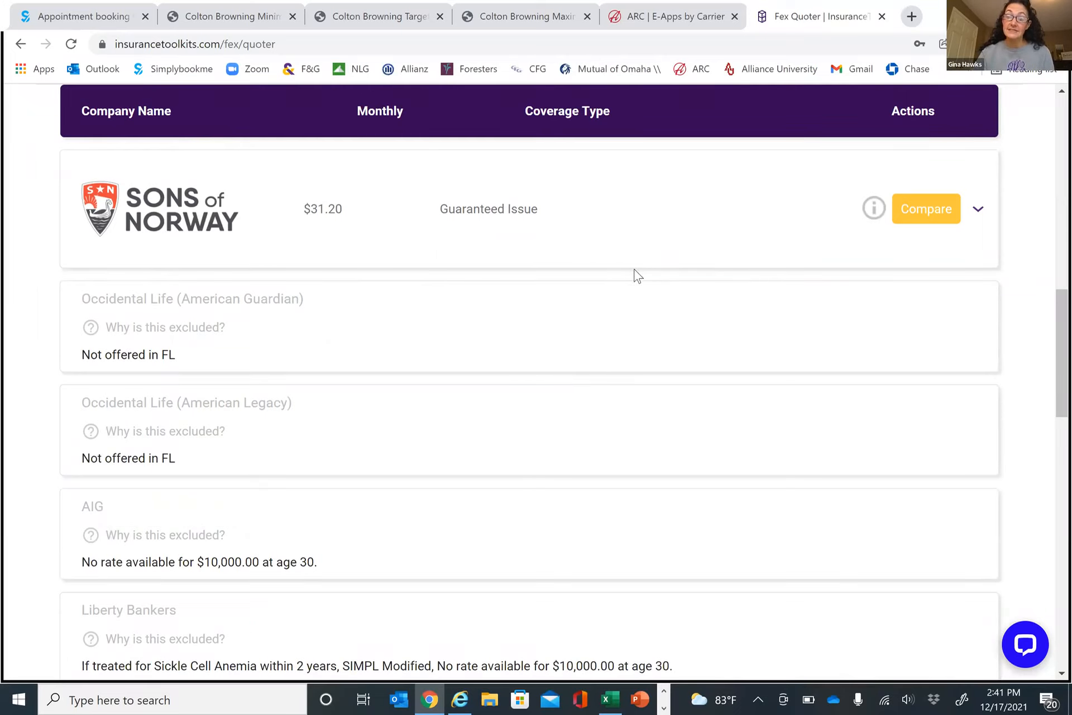
scroll(169, 433, "down", 7)
scroll(169, 433, "up", 15)
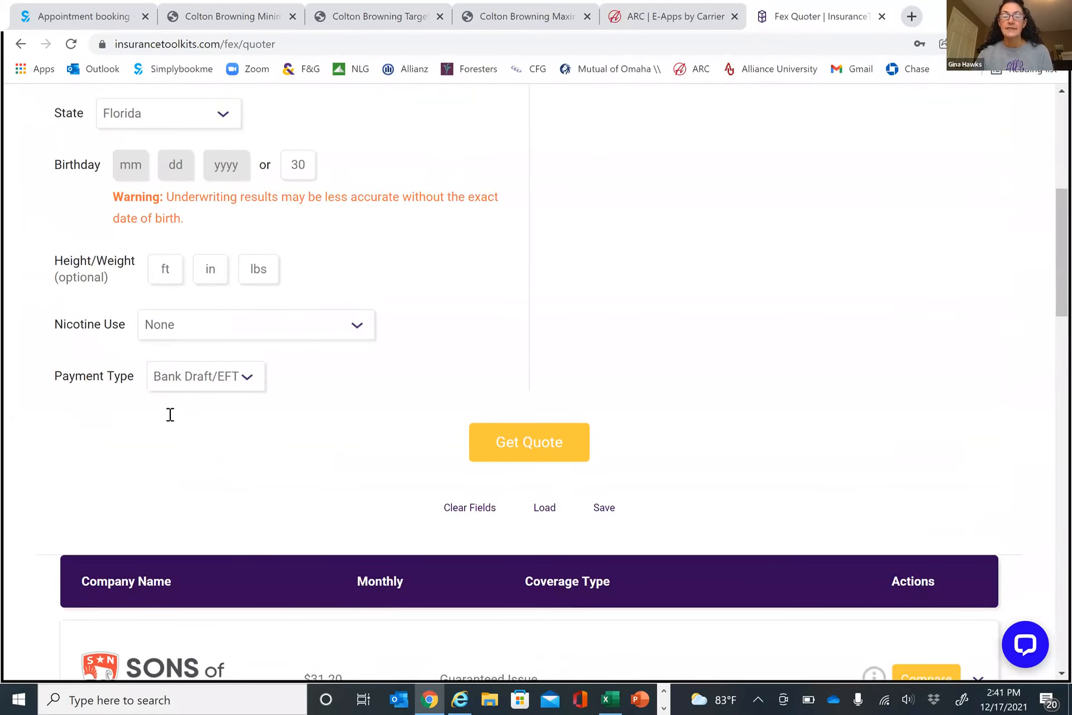
Switch to the Term quoter, clear the face amount and turn on Return of Premium
scroll(201, 410, "up", 3)
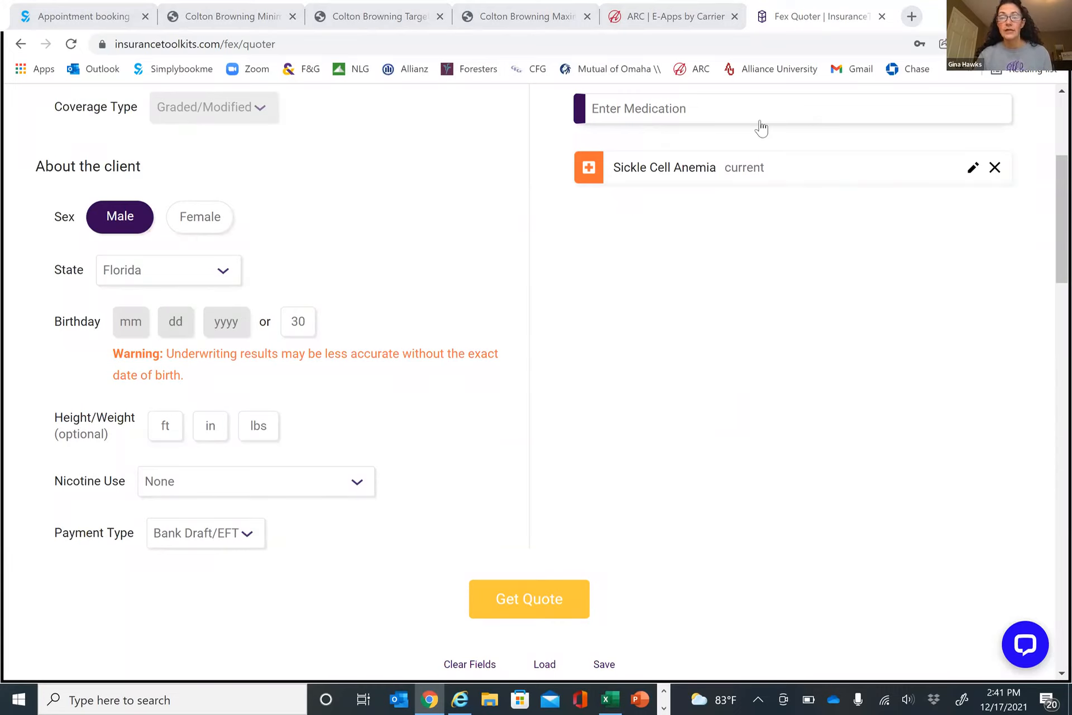
scroll(761, 127, "up", 5)
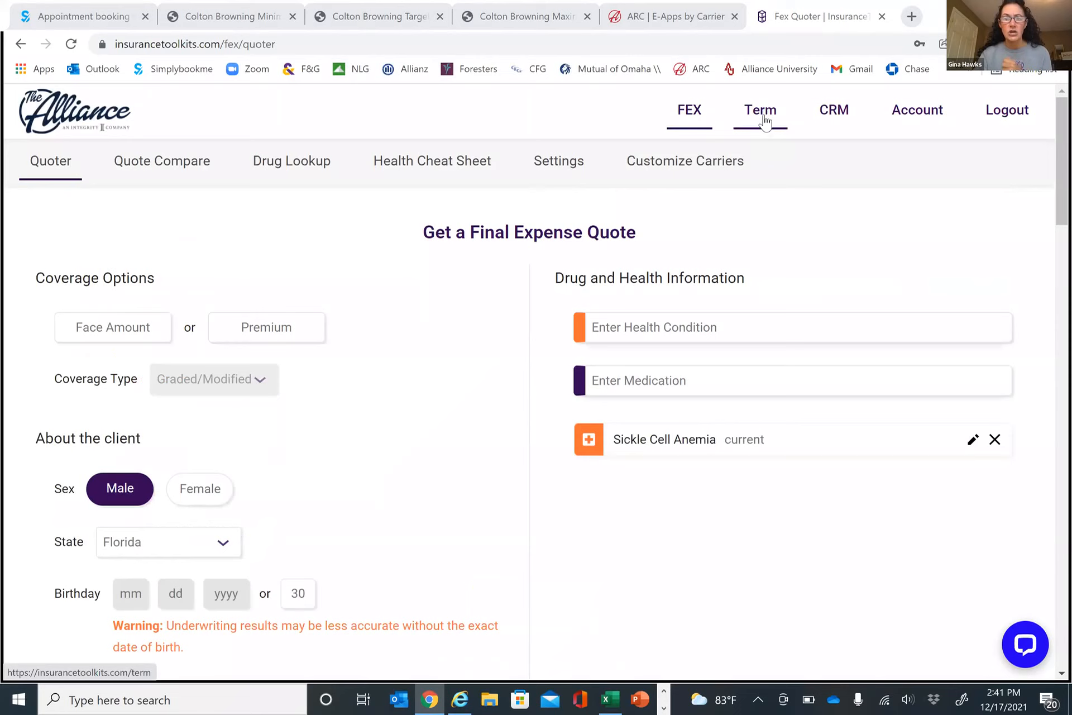
left_click(765, 126)
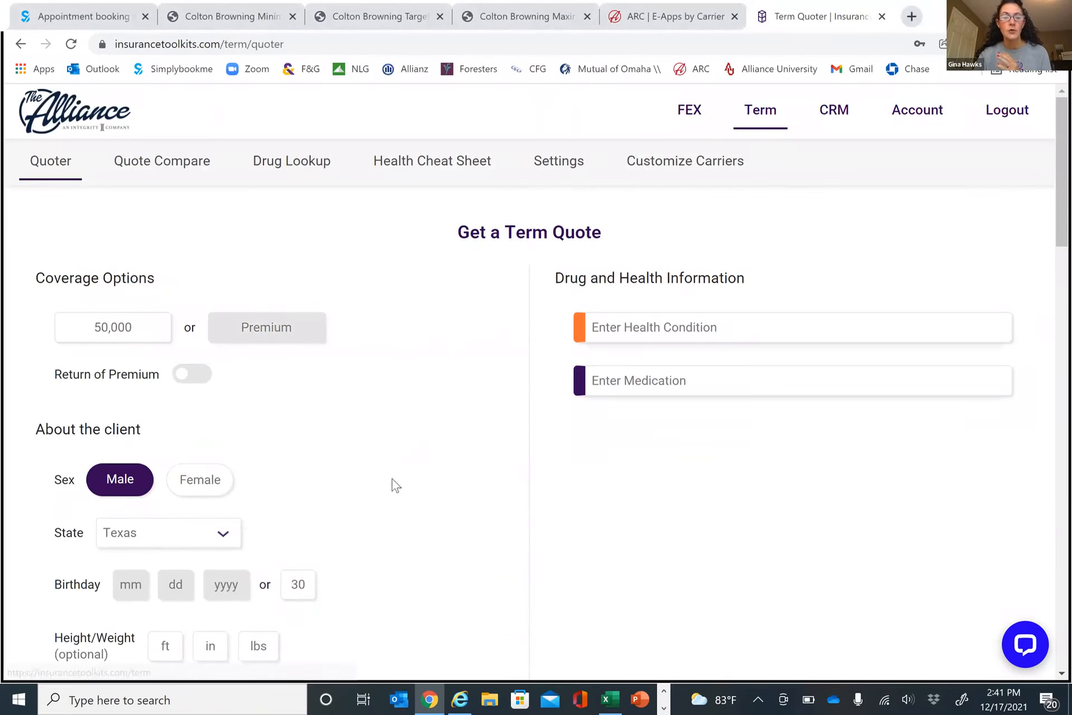
left_click_drag(146, 333, 8, 340)
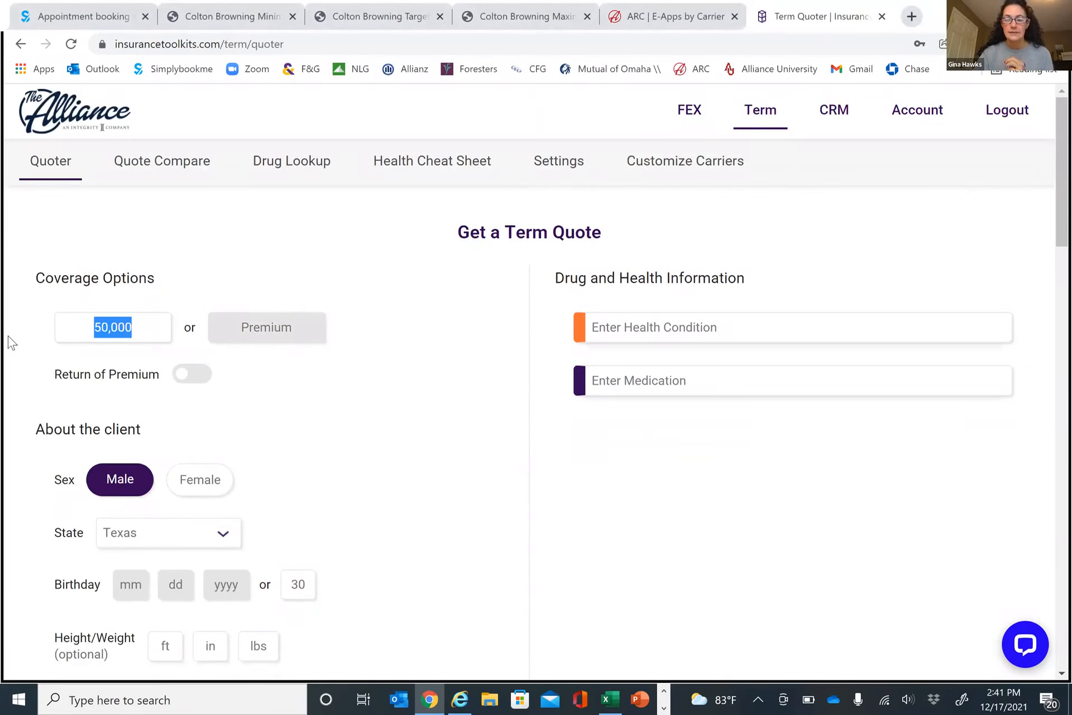
key("BackSpace")
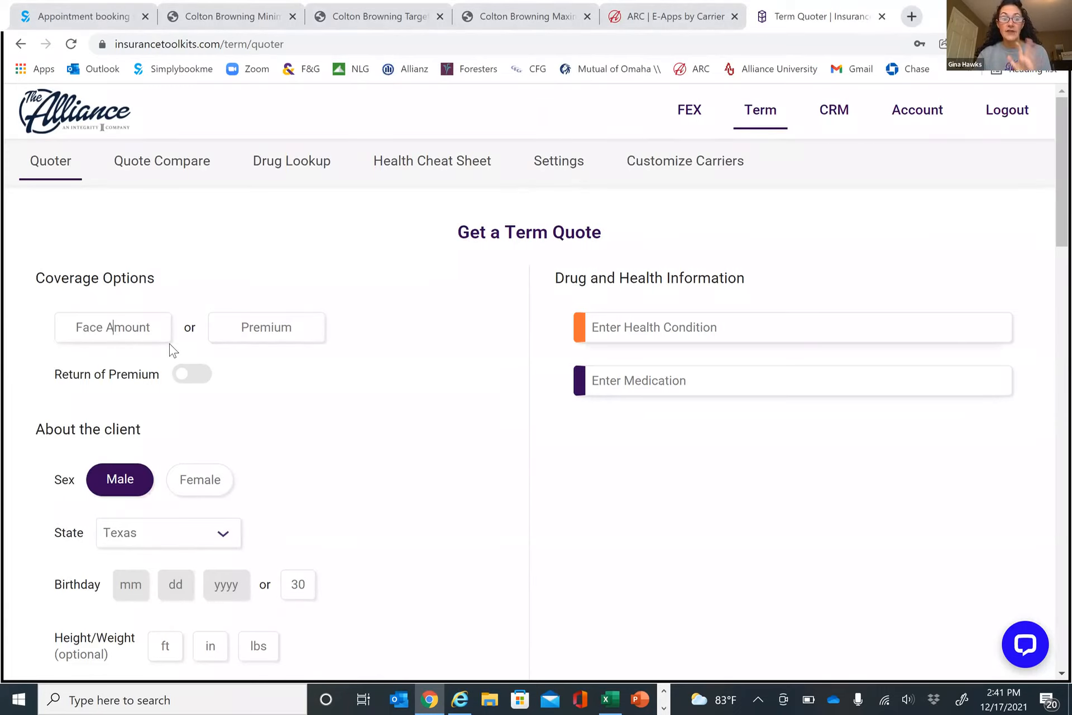
left_click(203, 385)
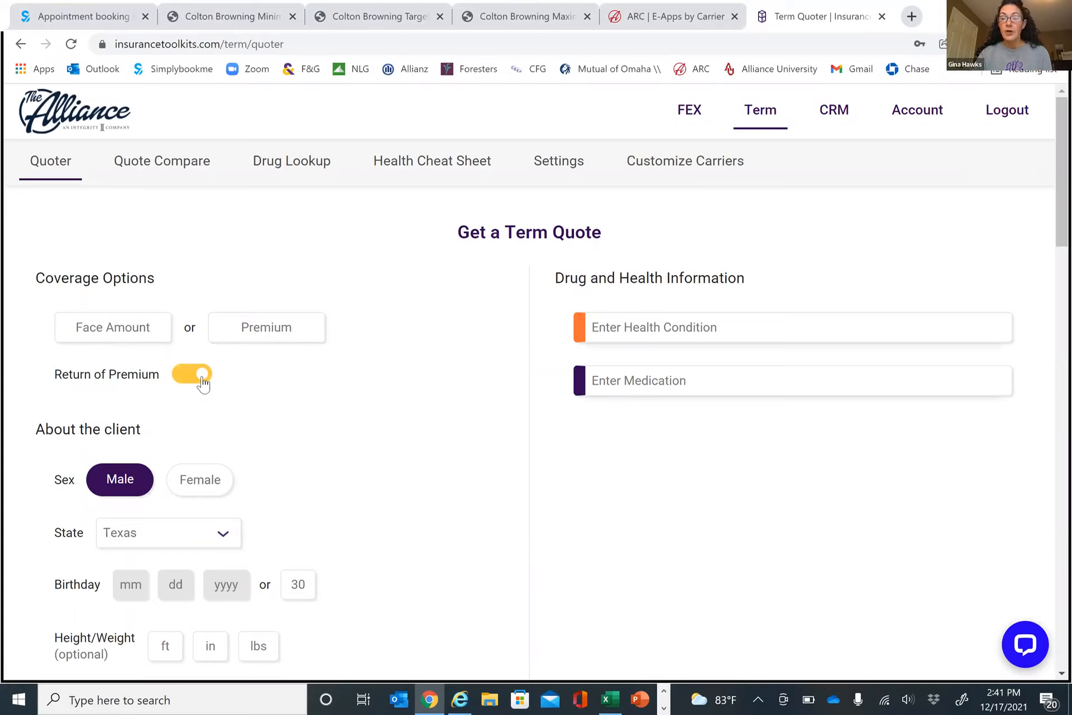
Turn off Return of Premium and add Metformin as a medication with the indication Diabetes (No Complications)
scroll(402, 385, "down", 3)
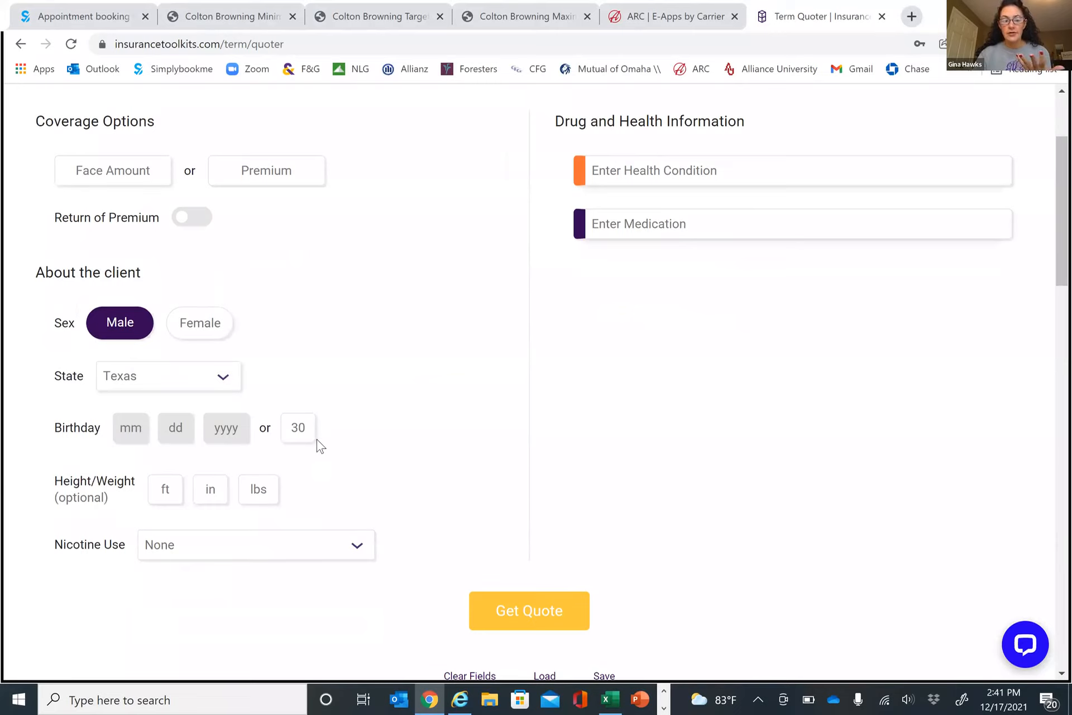
scroll(349, 558, "down", 1)
scroll(464, 367, "up", 5)
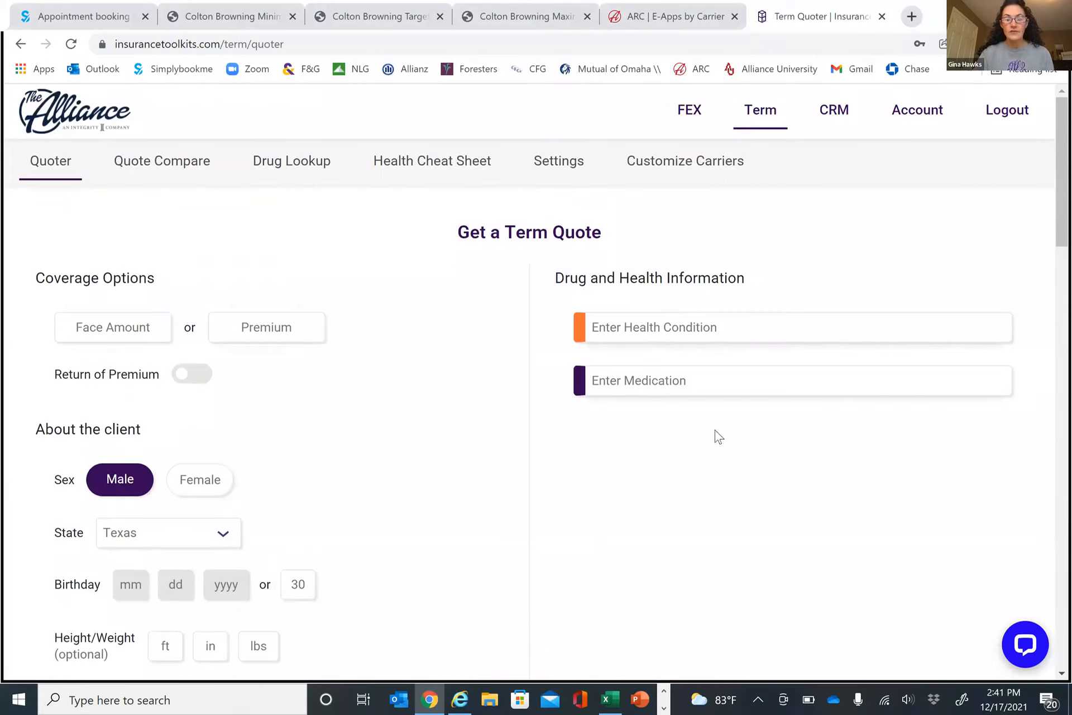
left_click(696, 379)
type("metfor")
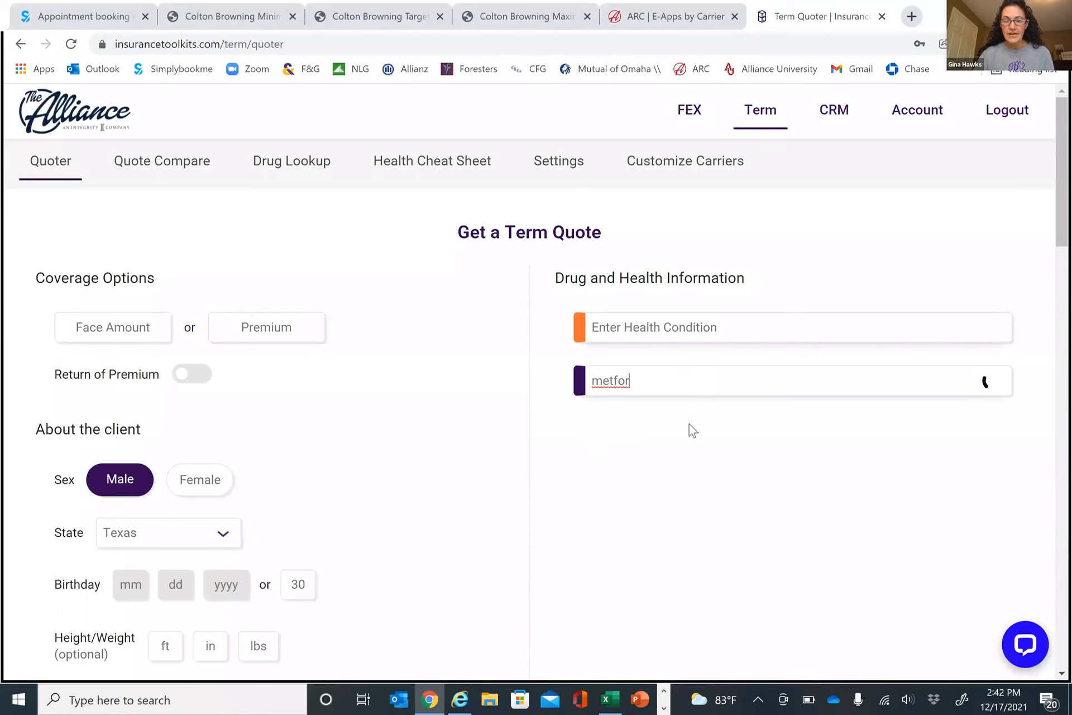
left_click(652, 422)
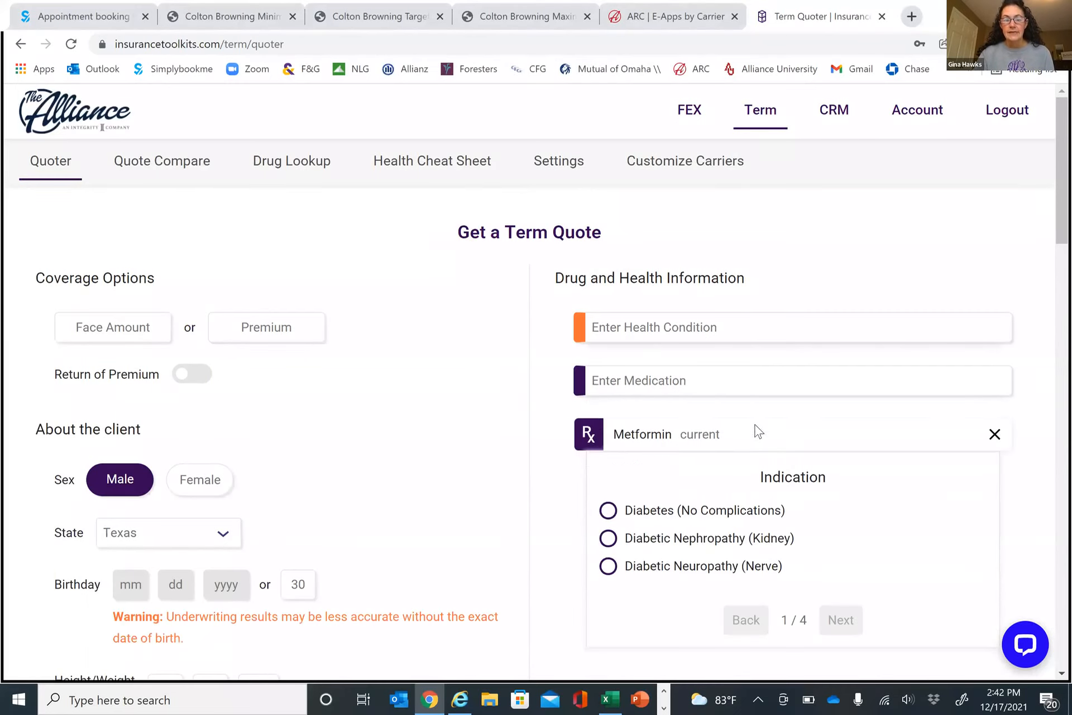
left_click(608, 510)
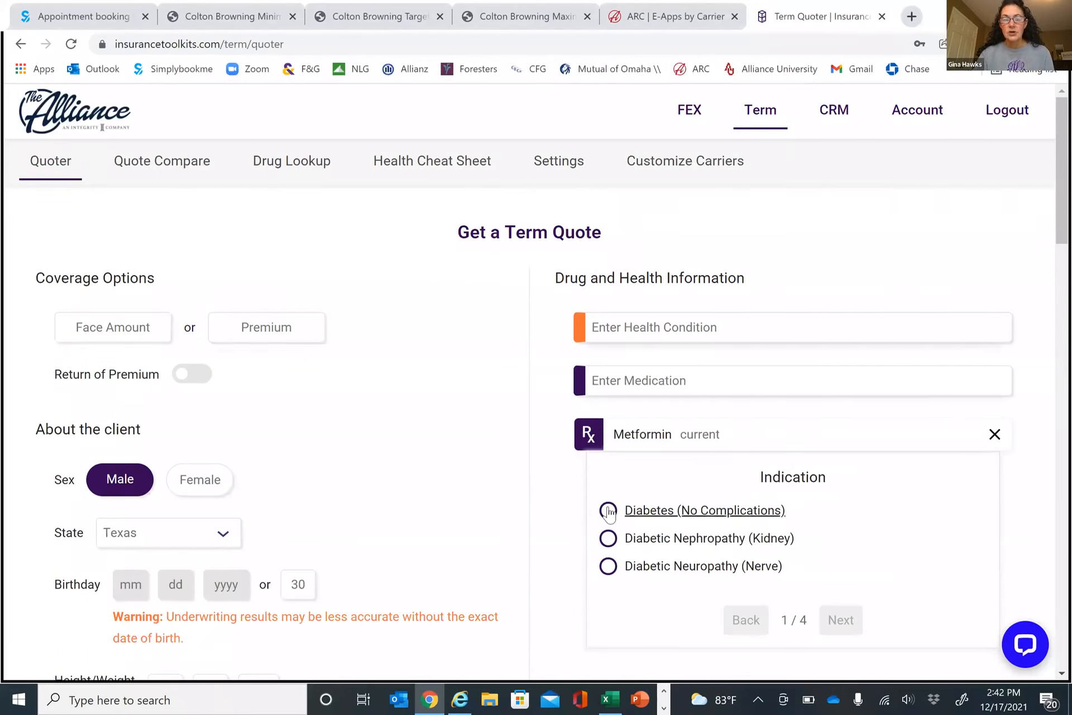
Set Metformin's first fill year and diagnosis year to 2014 and answer No to uncontrolled diabetes in the past 6 months
scroll(1035, 548, "down", 1)
left_click(945, 557)
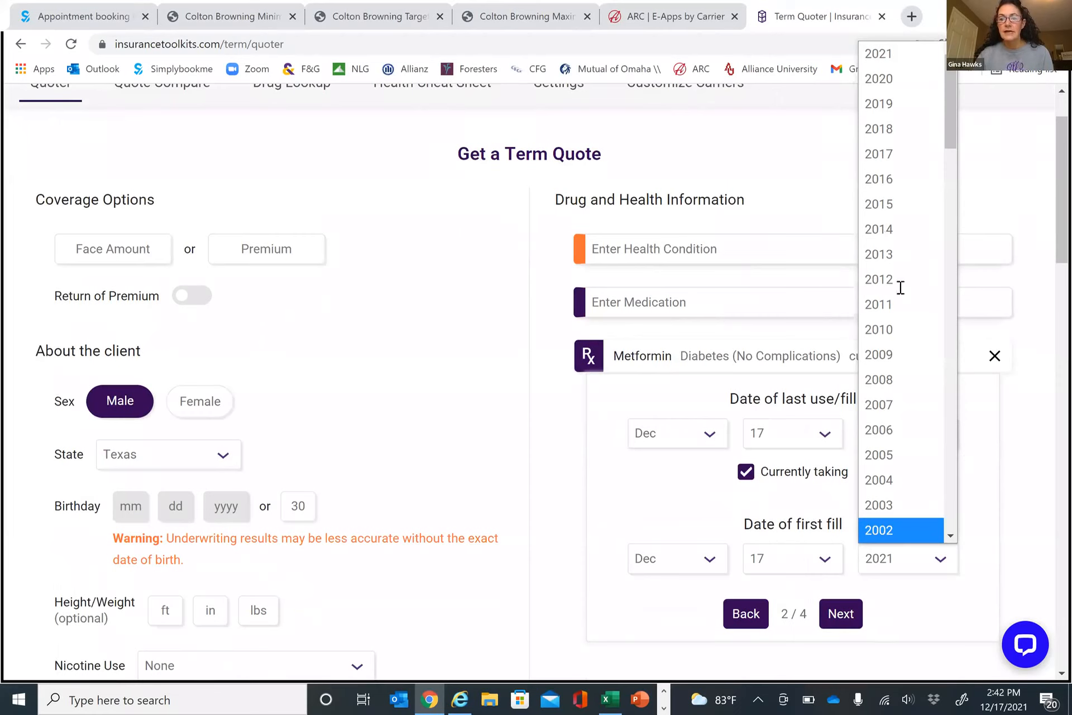
left_click(882, 229)
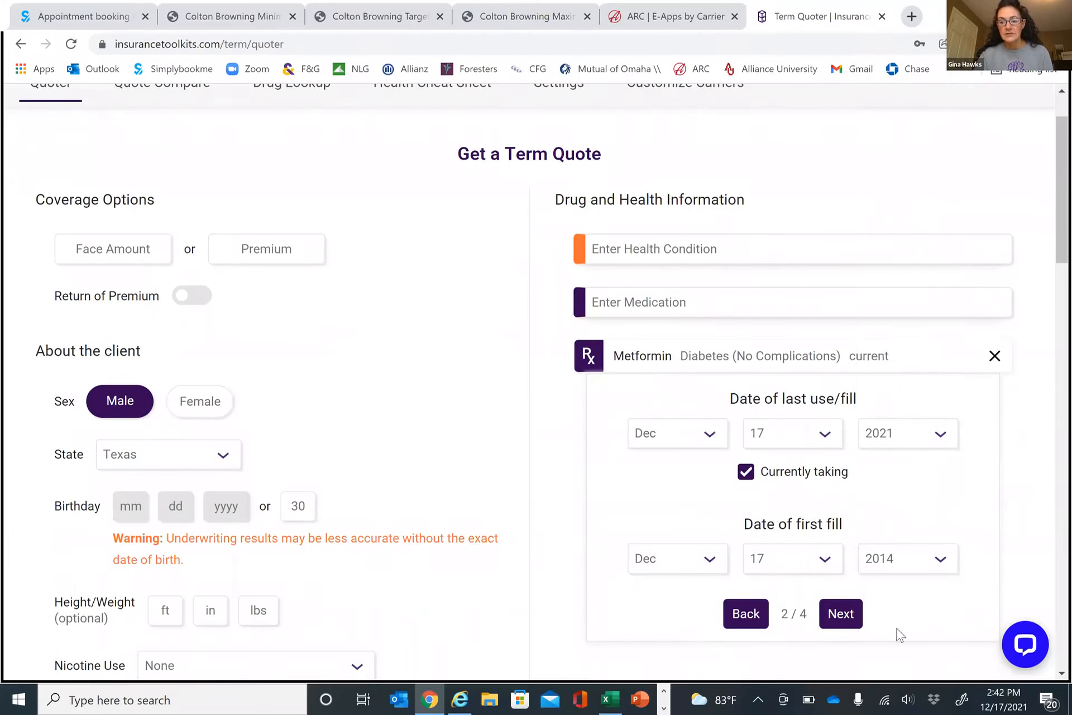
left_click(842, 615)
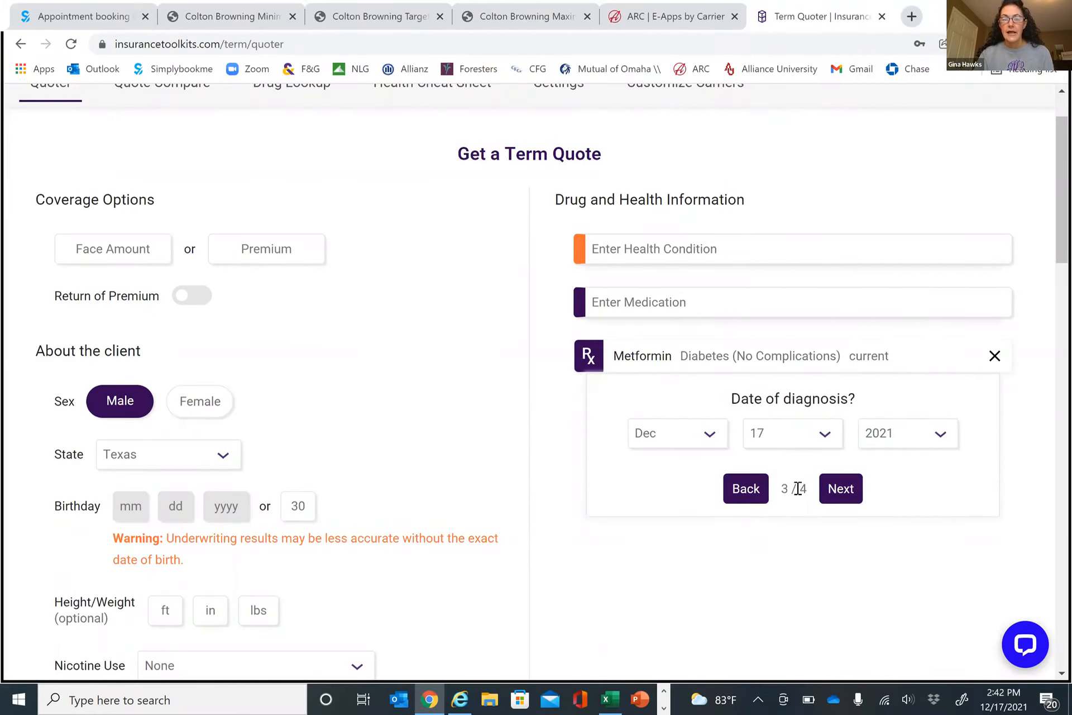
left_click(949, 434)
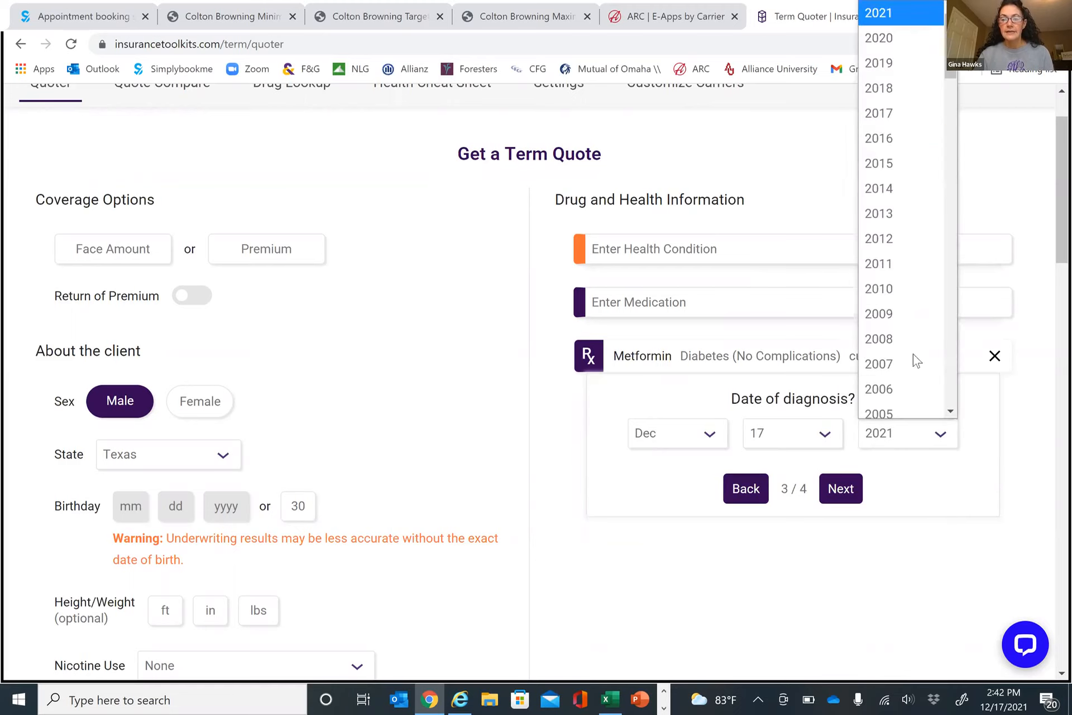
left_click(894, 190)
left_click(840, 492)
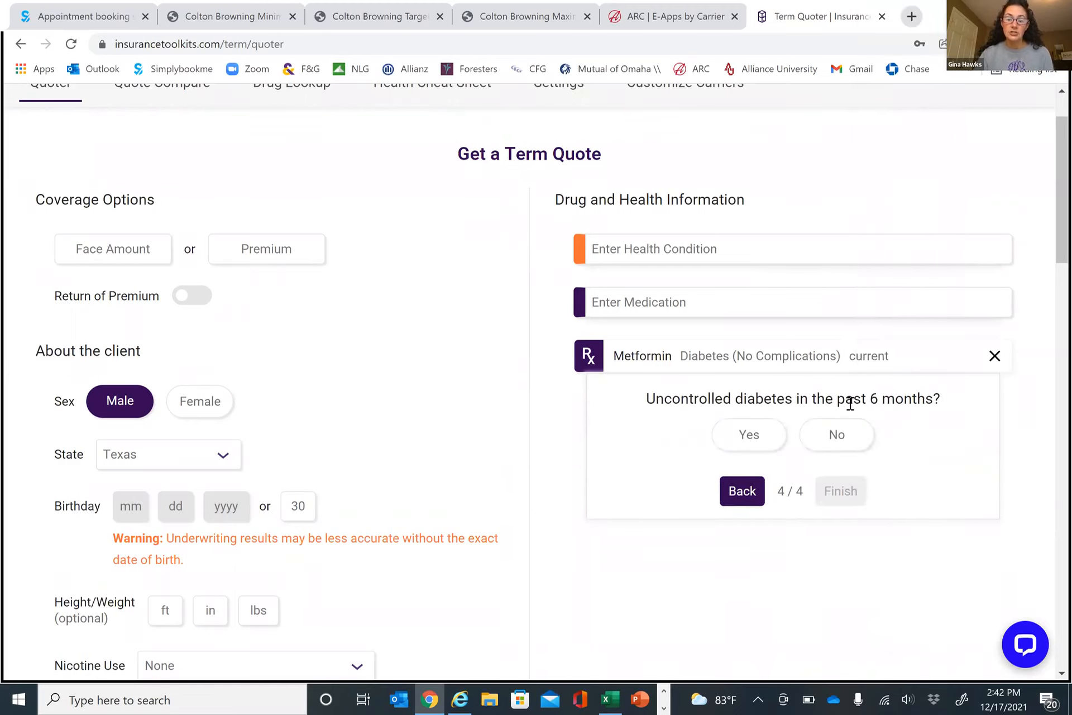
left_click(838, 436)
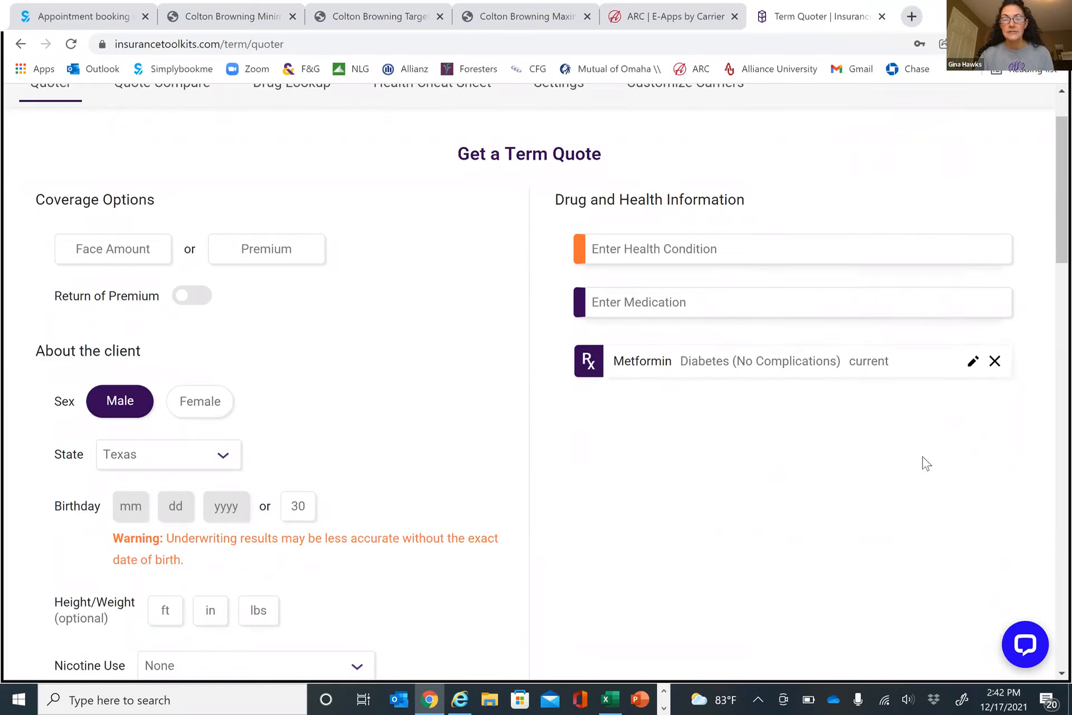
Get the term quotes for this client and review why each carrier is excluded for Metformin
scroll(863, 472, "down", 5)
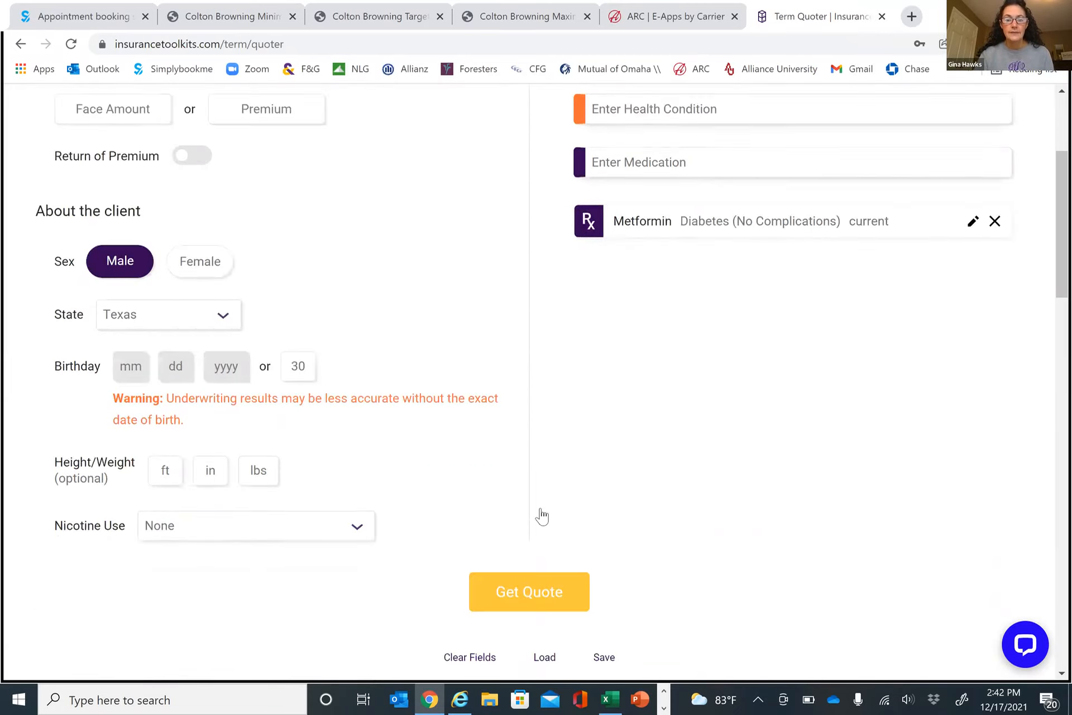
left_click(531, 498)
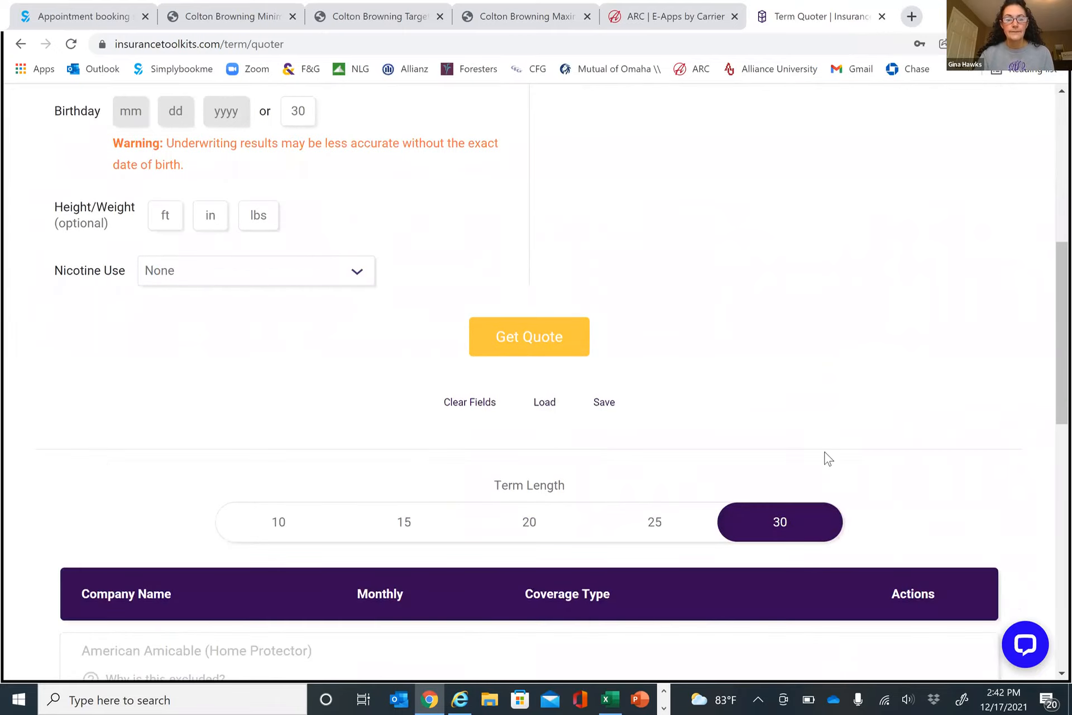
scroll(829, 458, "up", 1)
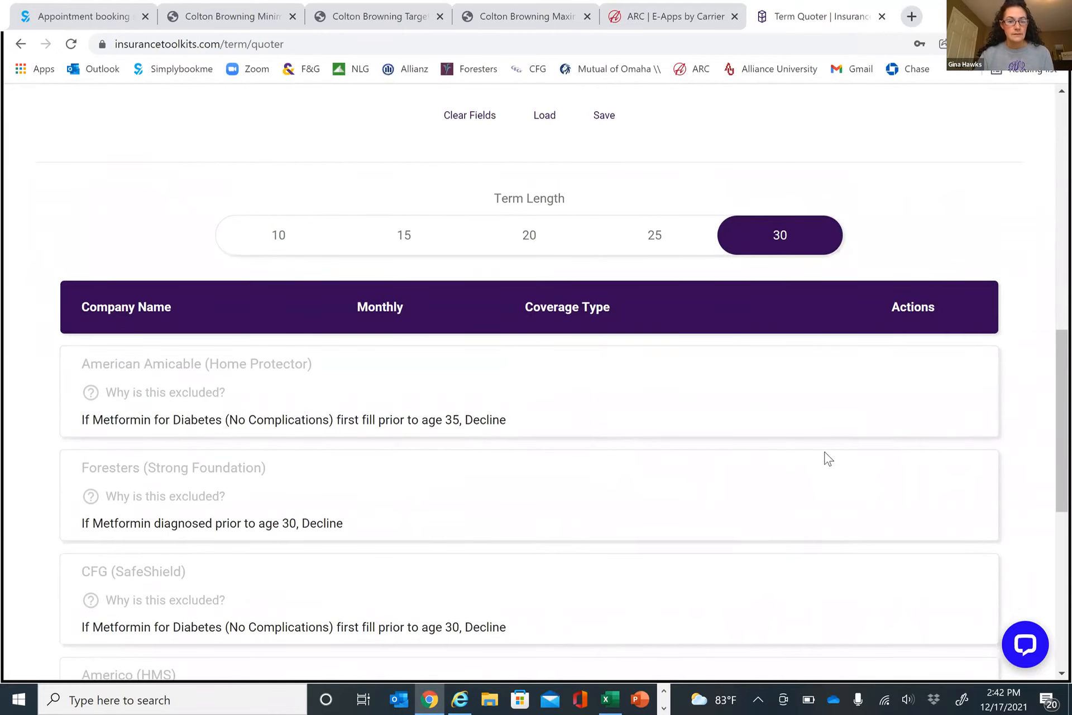
scroll(828, 458, "up", 2)
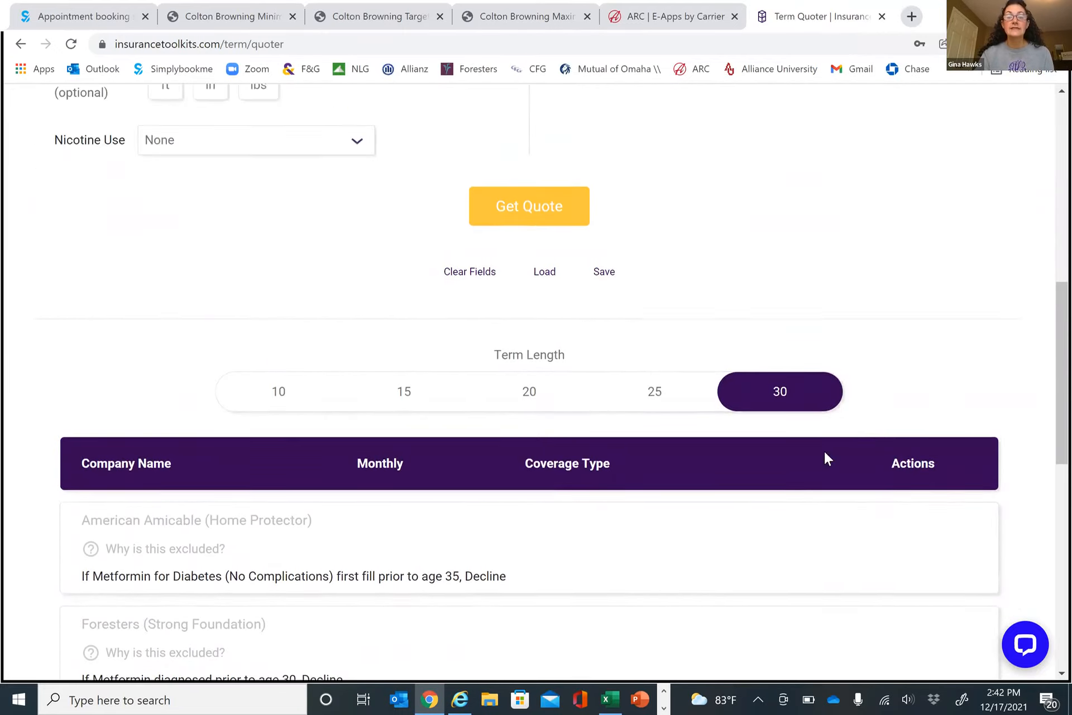
scroll(829, 457, "up", 7)
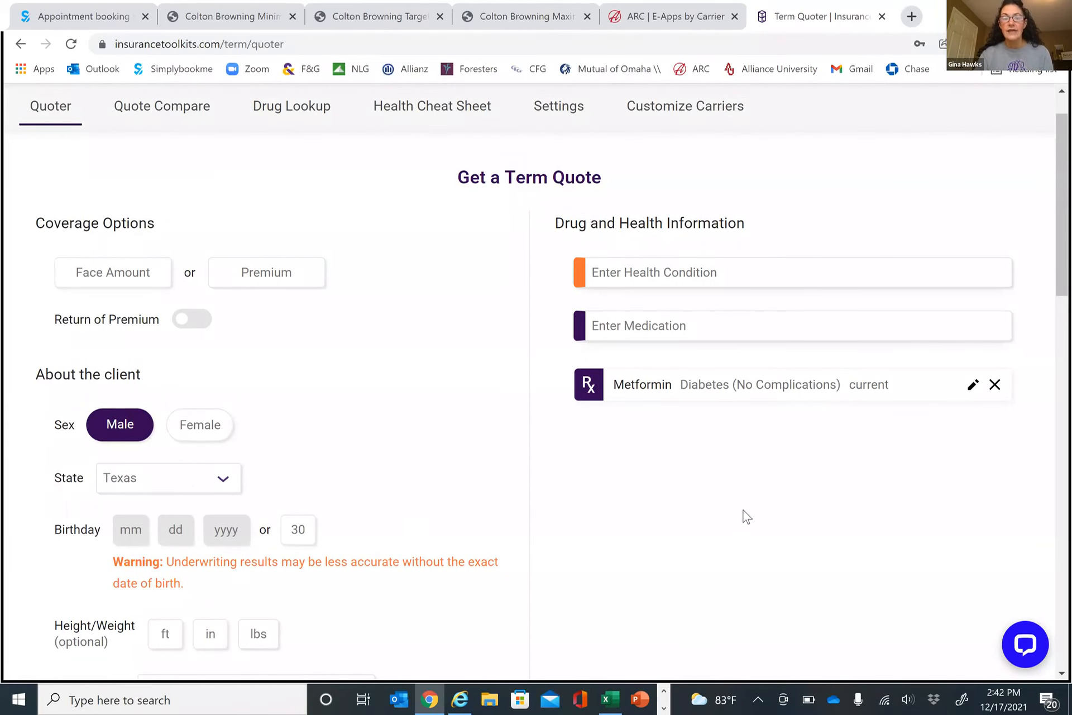
scroll(747, 516, "down", 1)
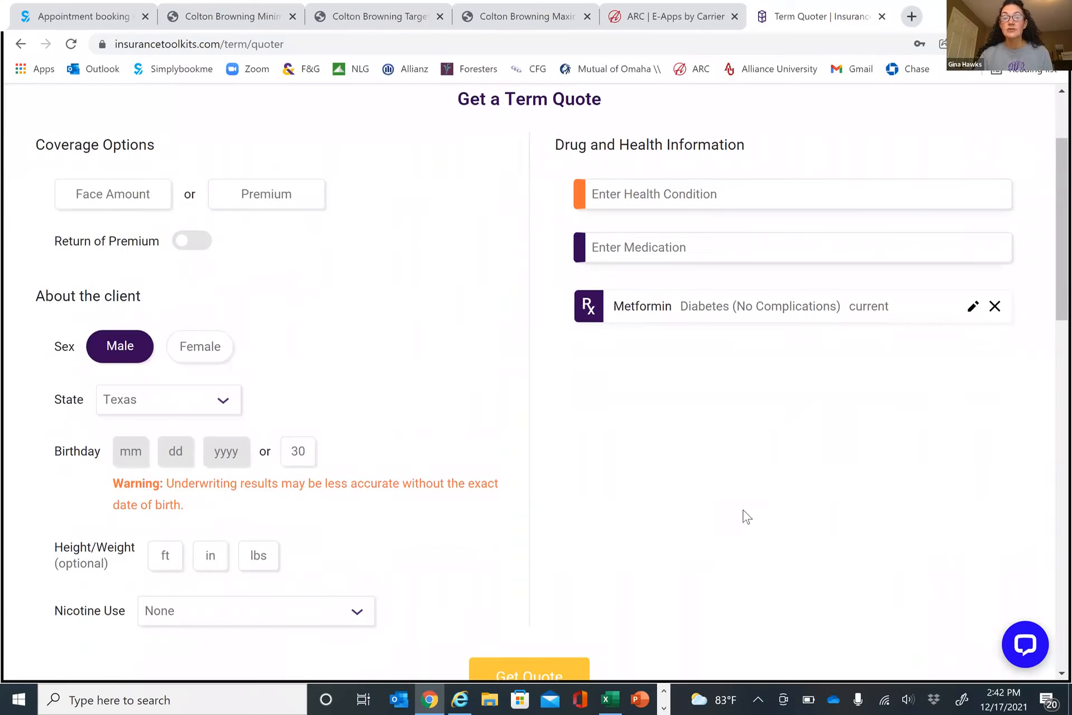
scroll(747, 517, "down", 9)
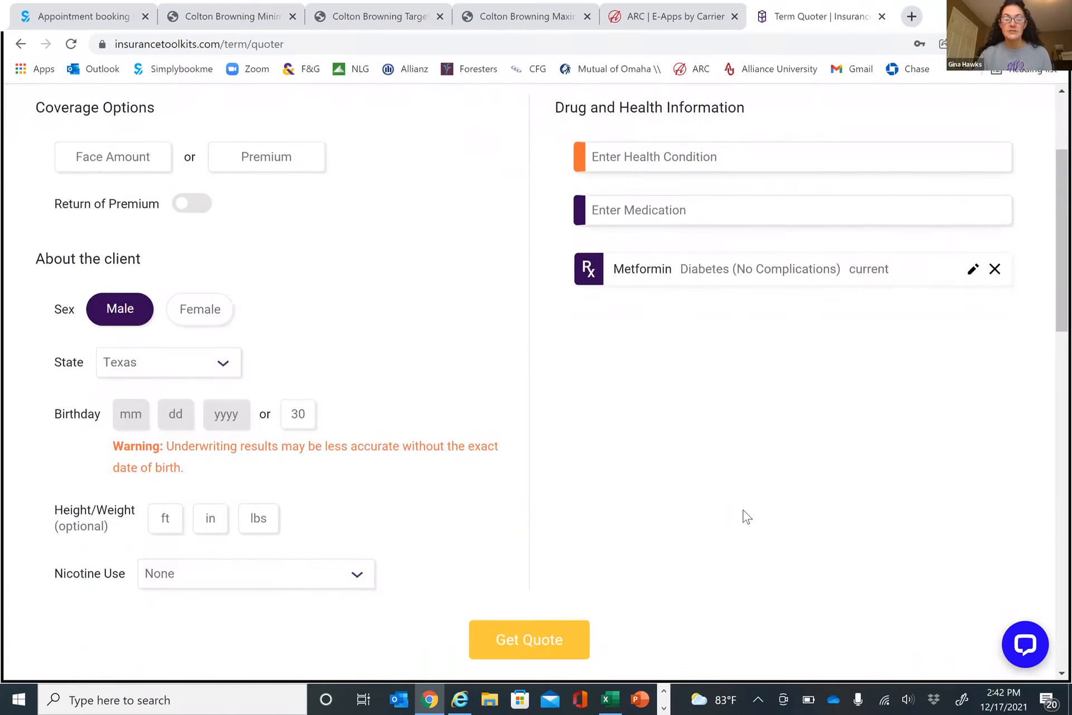
scroll(746, 516, "down", 2)
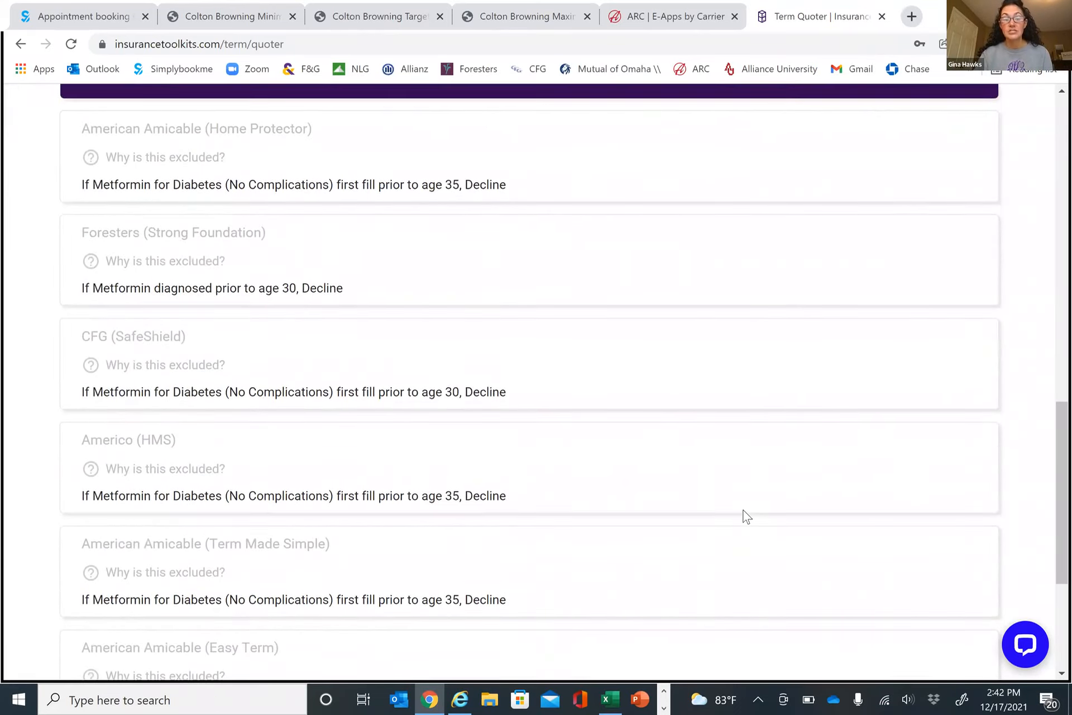
scroll(747, 516, "up", 8)
scroll(746, 517, "down", 4)
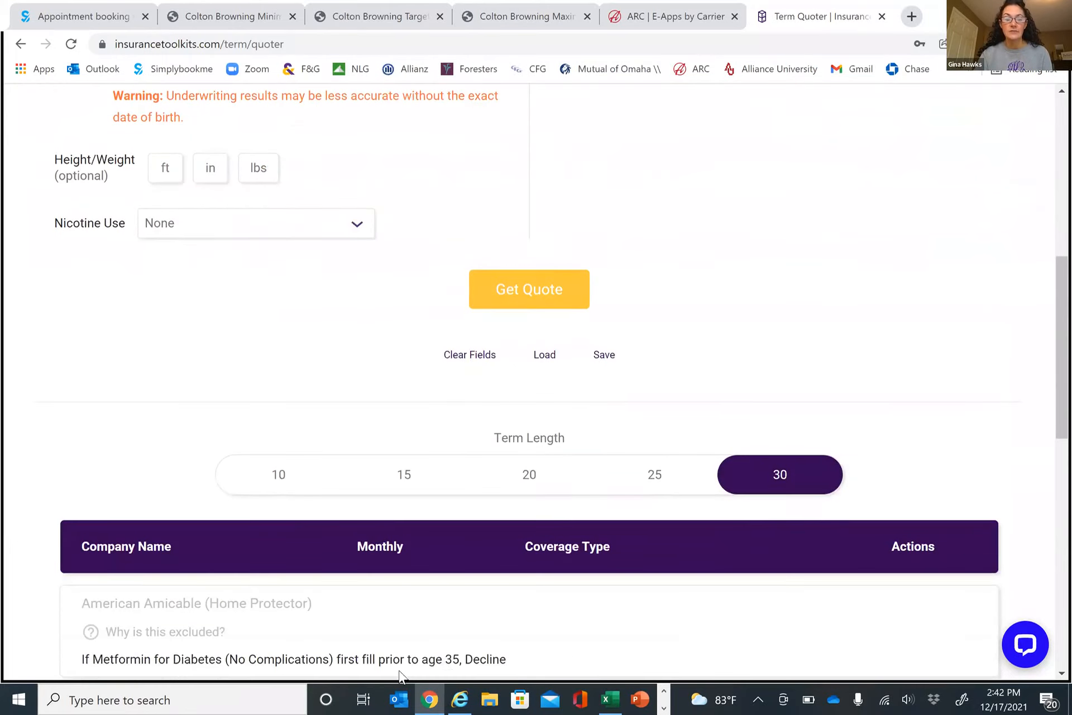
scroll(520, 575, "down", 1)
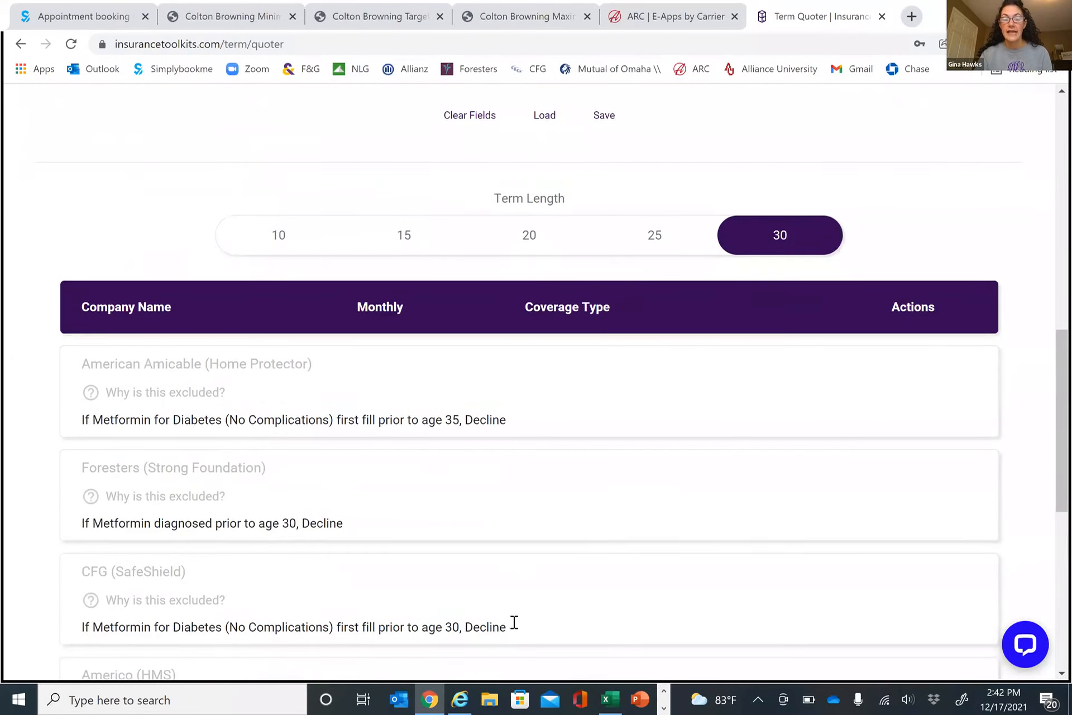
Set the client's age to 65, get the term quotes again and review the carriers' exclusion reasons
scroll(565, 443, "up", 5)
scroll(316, 288, "up", 1)
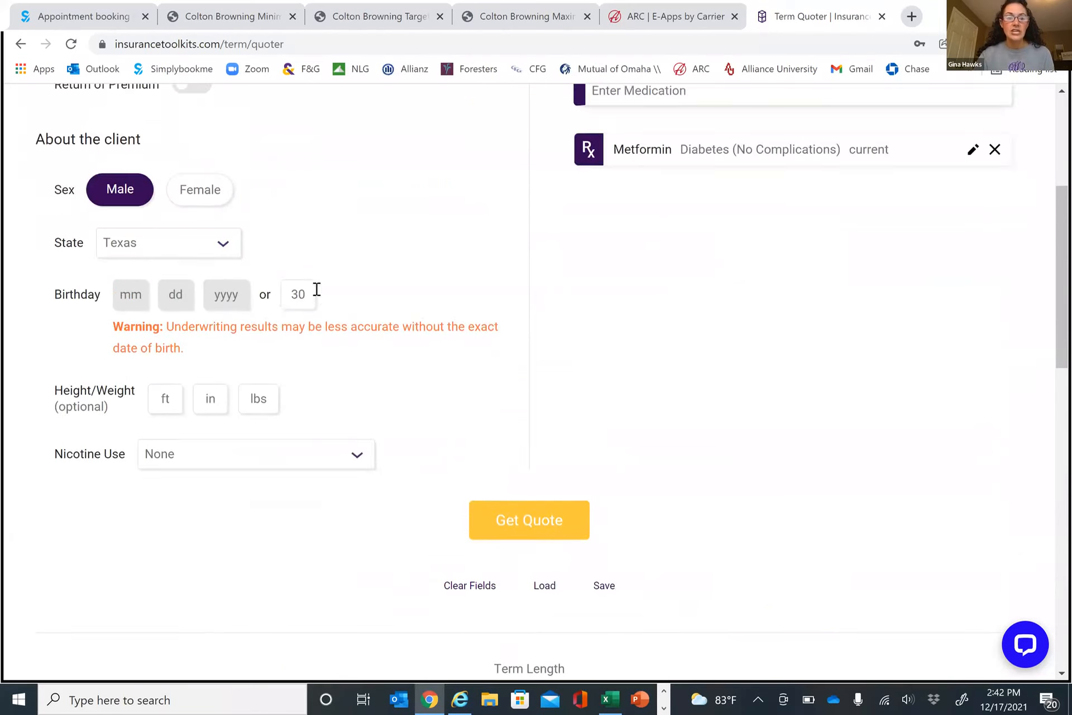
key("Tab")
type("65")
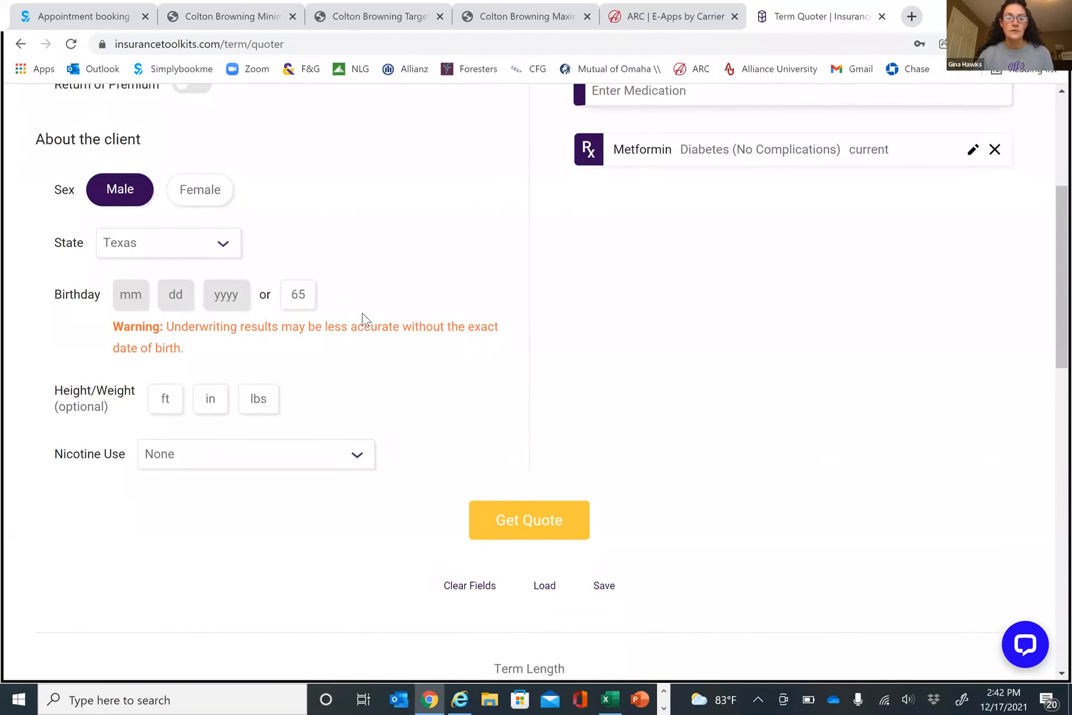
left_click(532, 522)
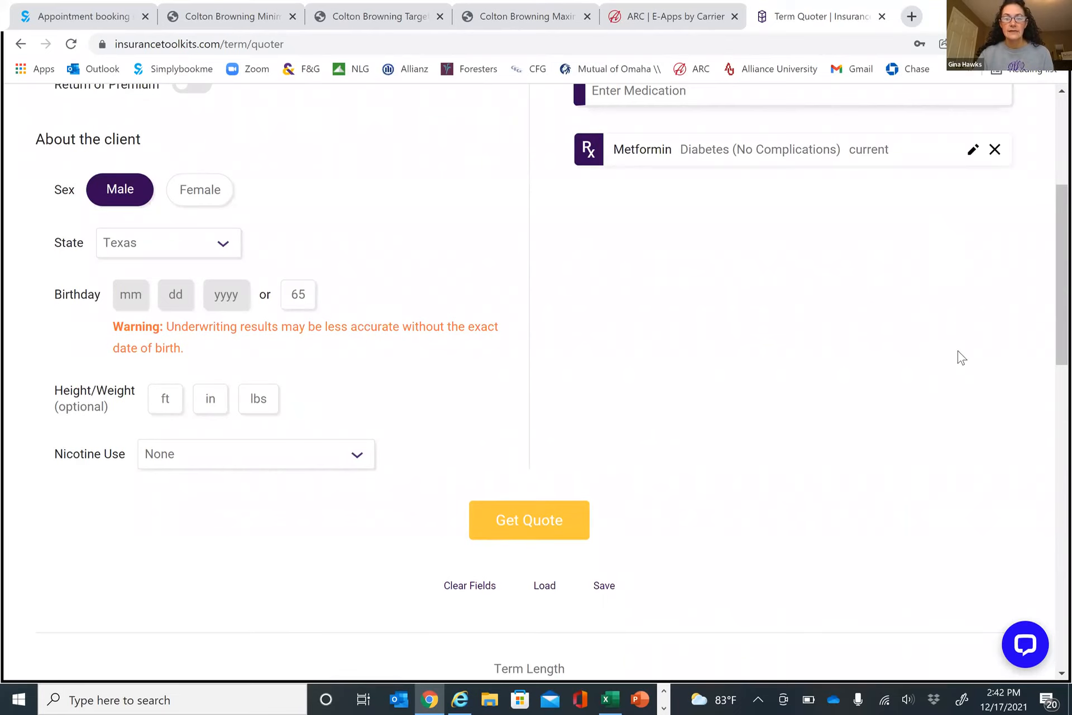
scroll(960, 356, "down", 3)
scroll(960, 357, "down", 7)
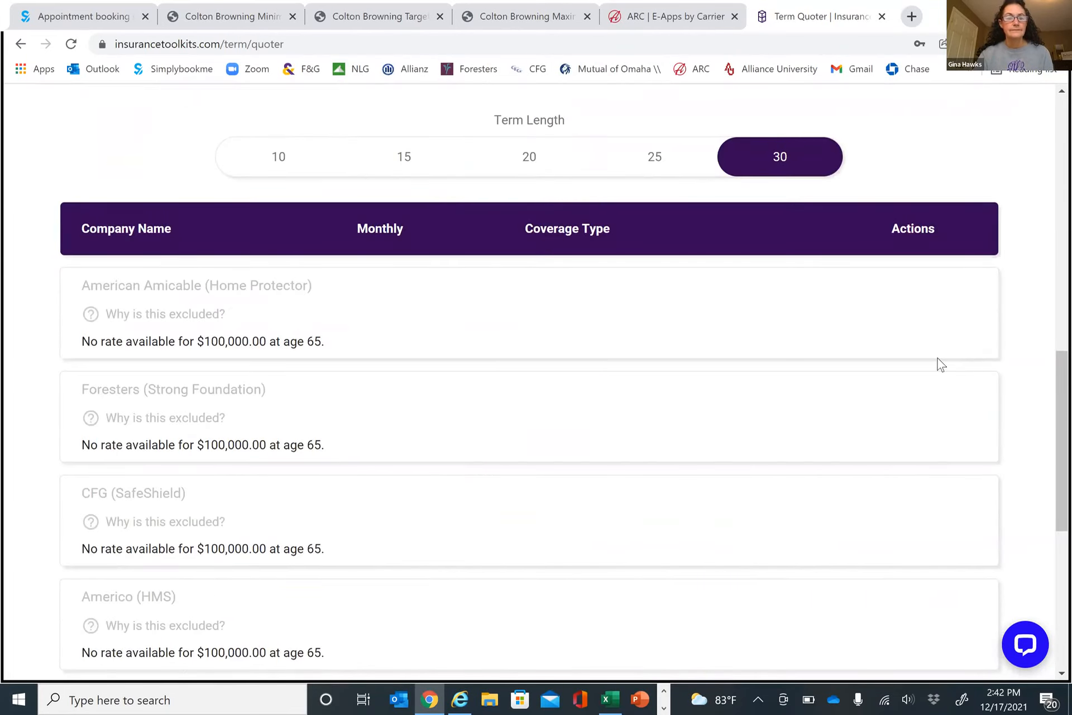
scroll(942, 364, "up", 14)
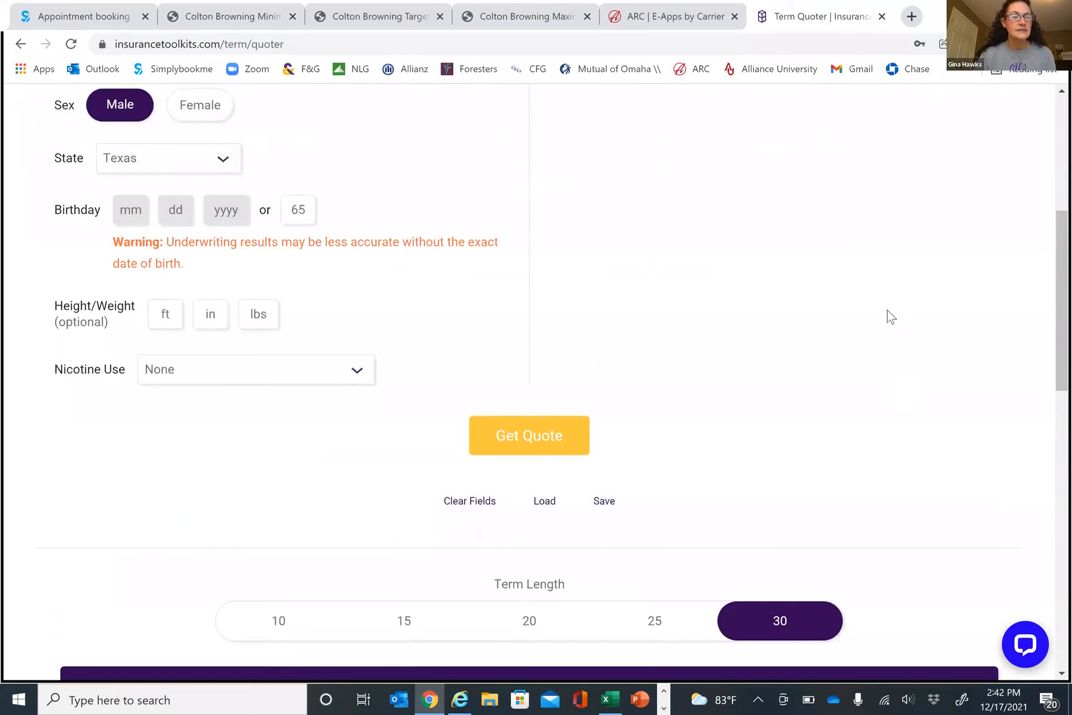
scroll(891, 317, "down", 2)
scroll(890, 315, "down", 9)
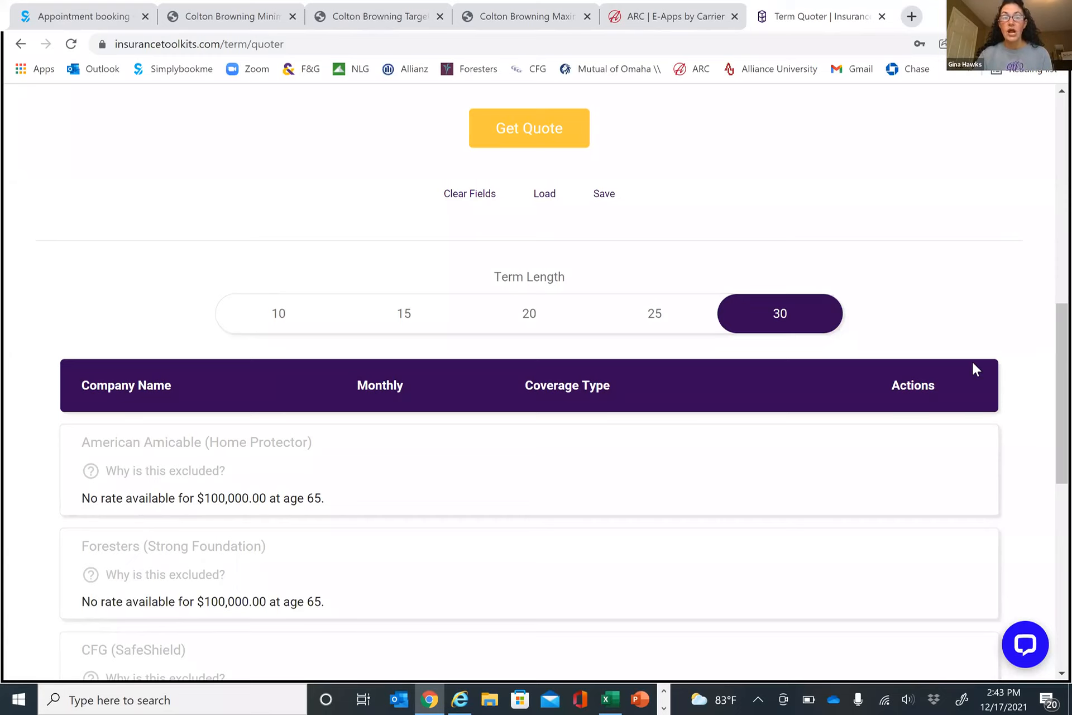
Set the face amount to 50,000 and review the updated 30-year term results
scroll(123, 334, "up", 10)
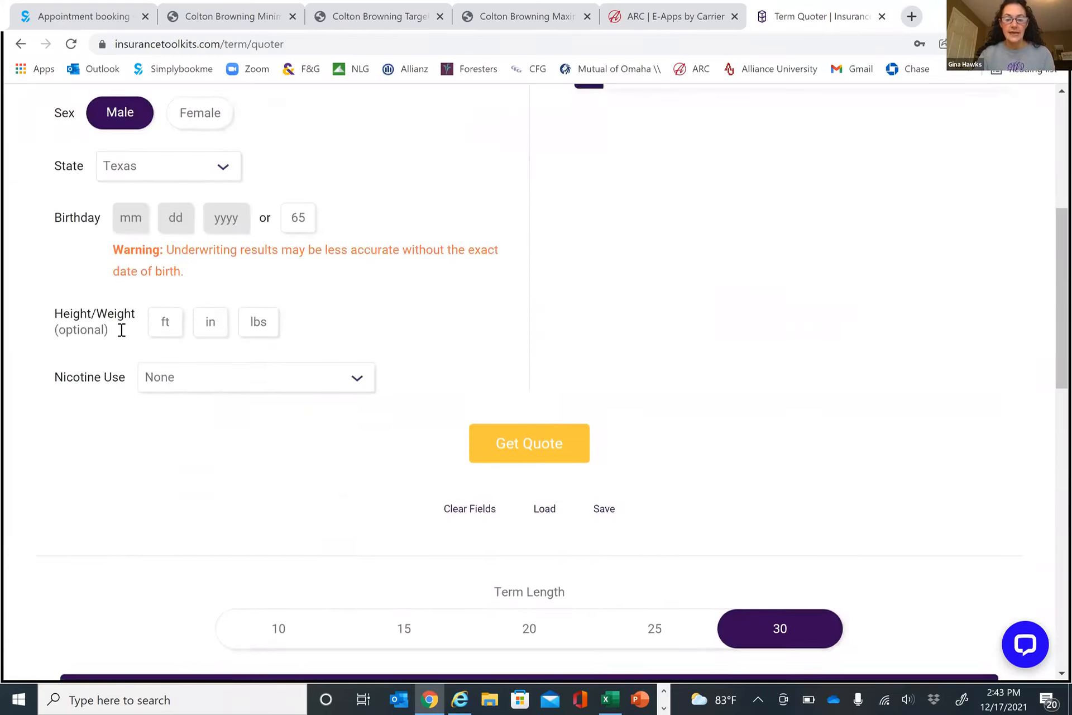
scroll(122, 330, "up", 1)
type("500000")
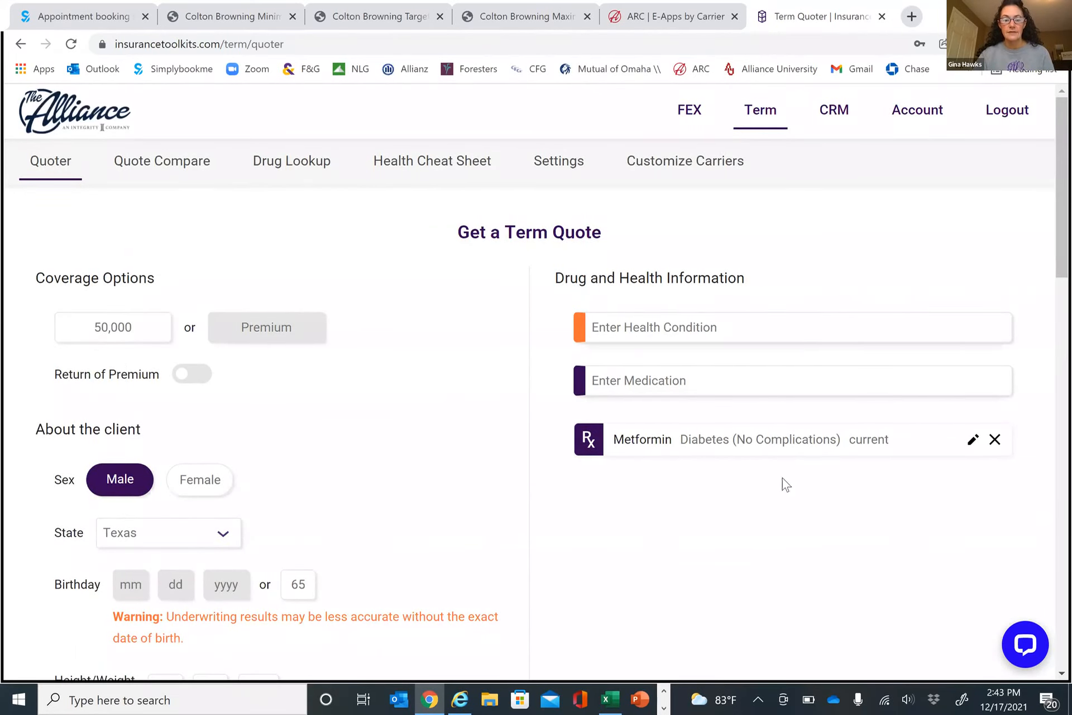
scroll(782, 480, "down", 3)
scroll(819, 446, "down", 10)
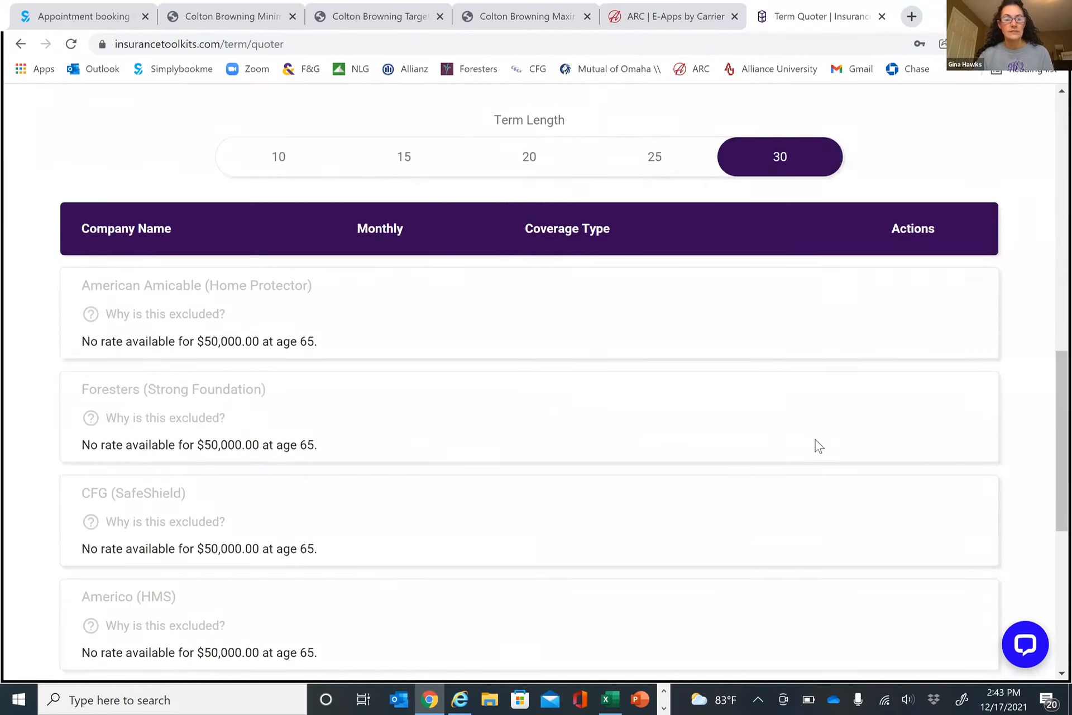
Remove the Metformin medication entry and set the client's age to 35
scroll(817, 444, "up", 7)
scroll(817, 445, "up", 5)
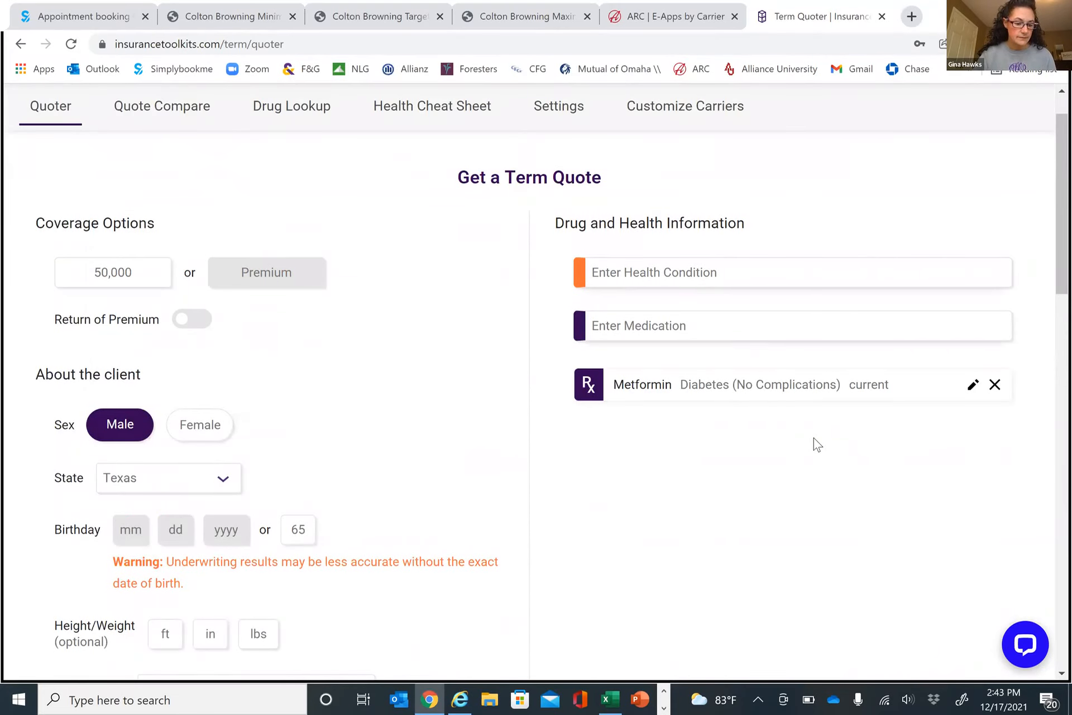
left_click(1004, 387)
left_click(305, 526)
key("ctrl+a")
type("35")
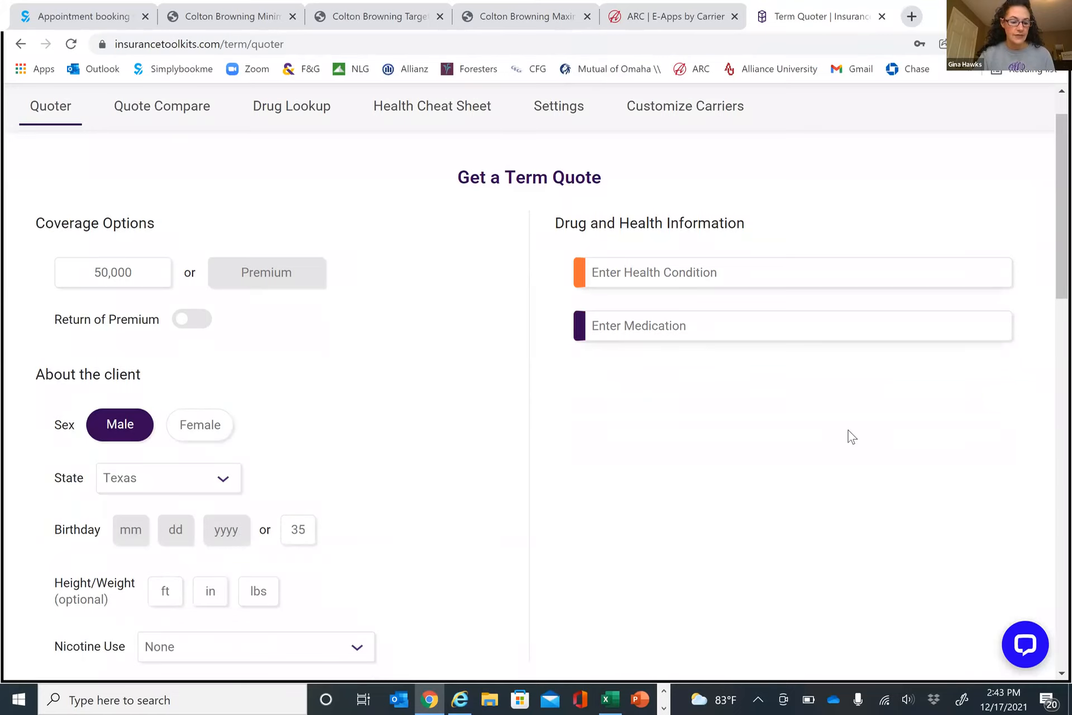
Get the updated term quotes and review the 30-year offers with their monthly premiums and coverage types
scroll(852, 437, "down", 3)
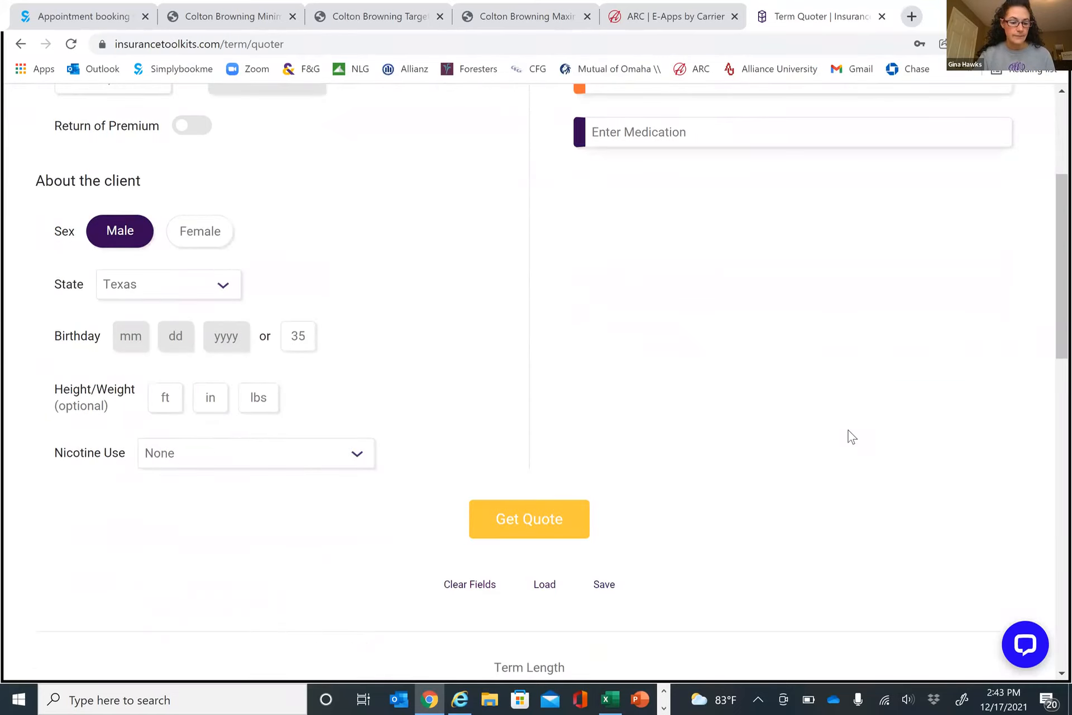
scroll(851, 437, "down", 7)
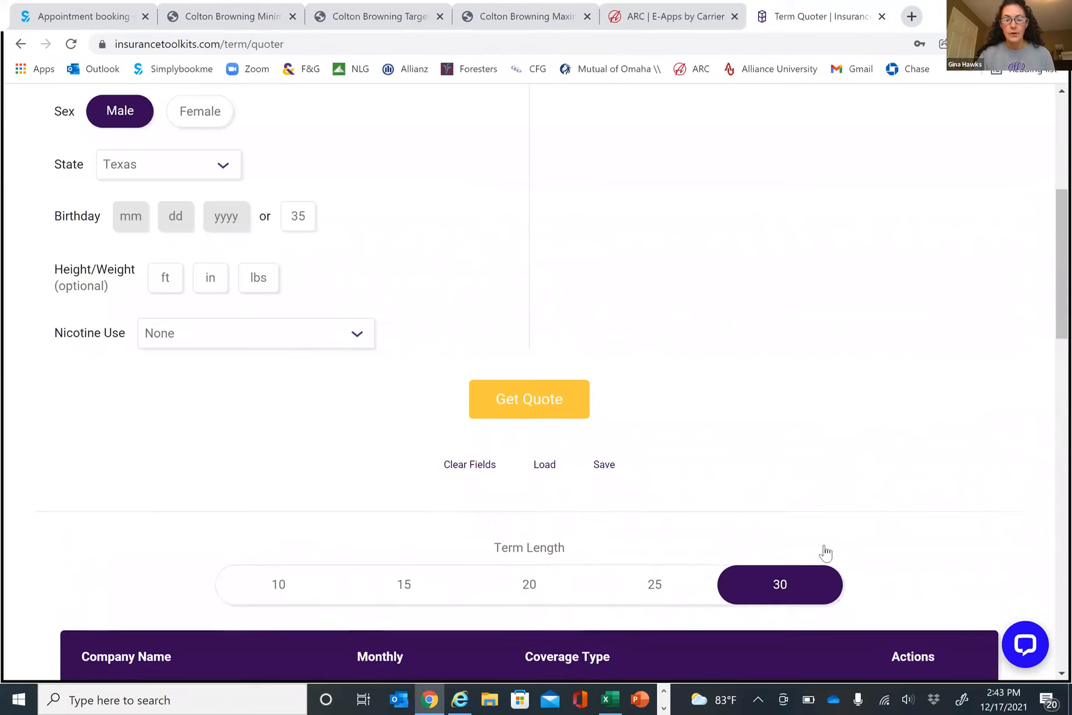
scroll(745, 413, "down", 1)
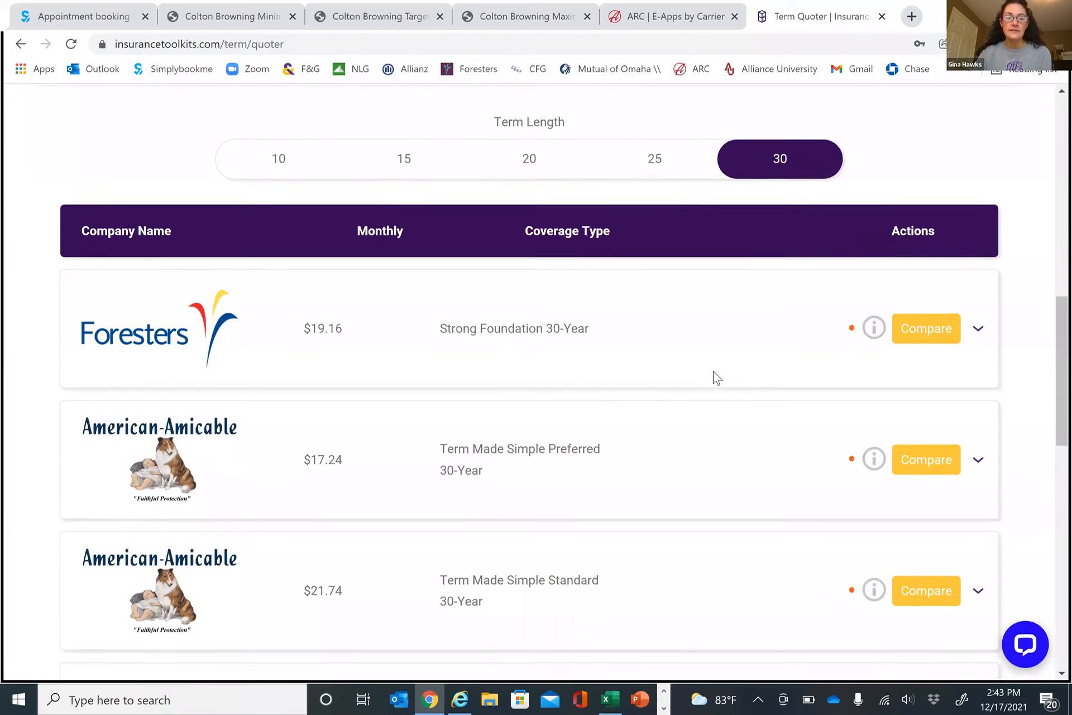
Check the rate warning on the Foresters Strong Foundation 30-Year offer against the client's age entry
scroll(714, 377, "up", 1)
scroll(715, 377, "up", 10)
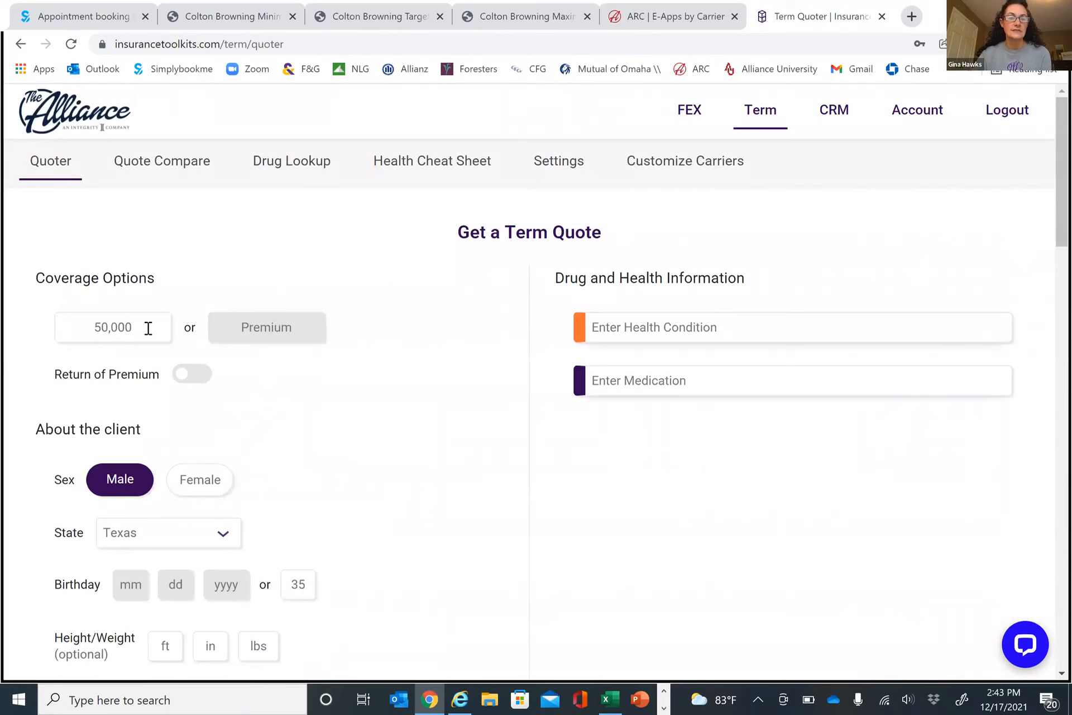
scroll(865, 461, "down", 1)
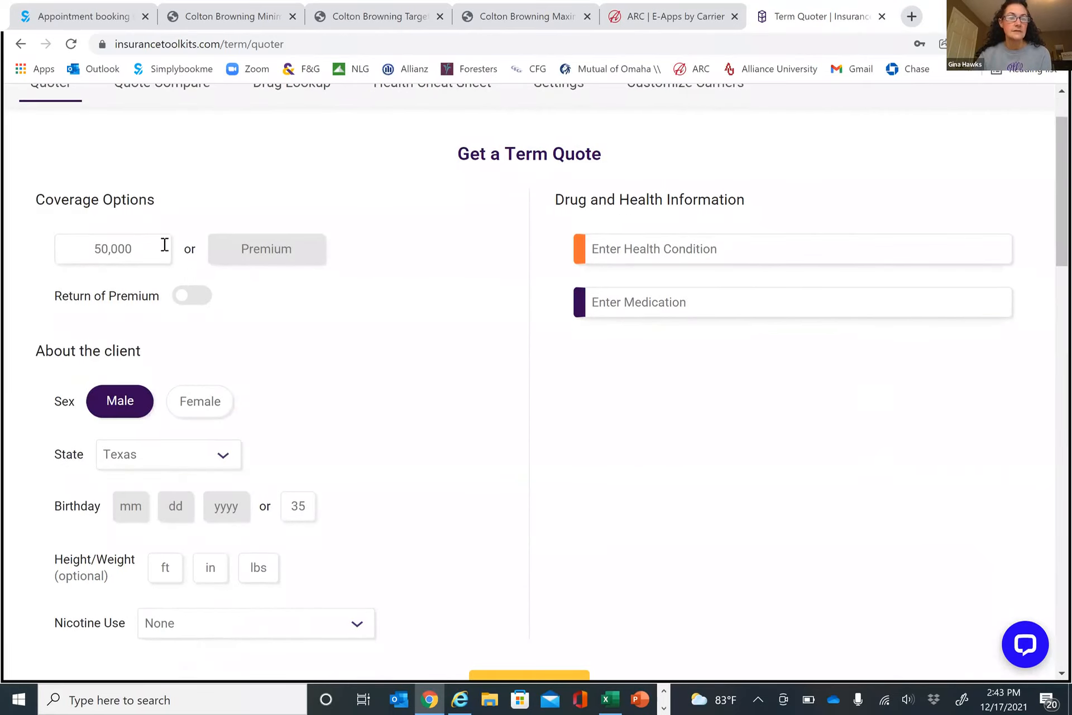
scroll(770, 382, "down", 7)
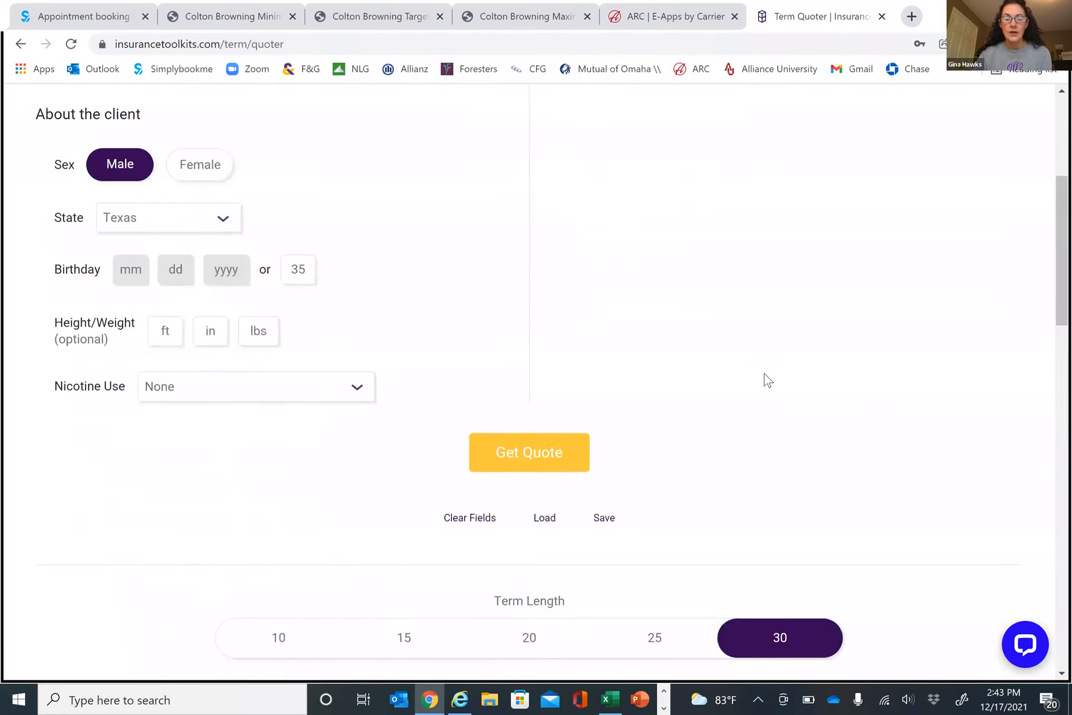
scroll(764, 374, "down", 1)
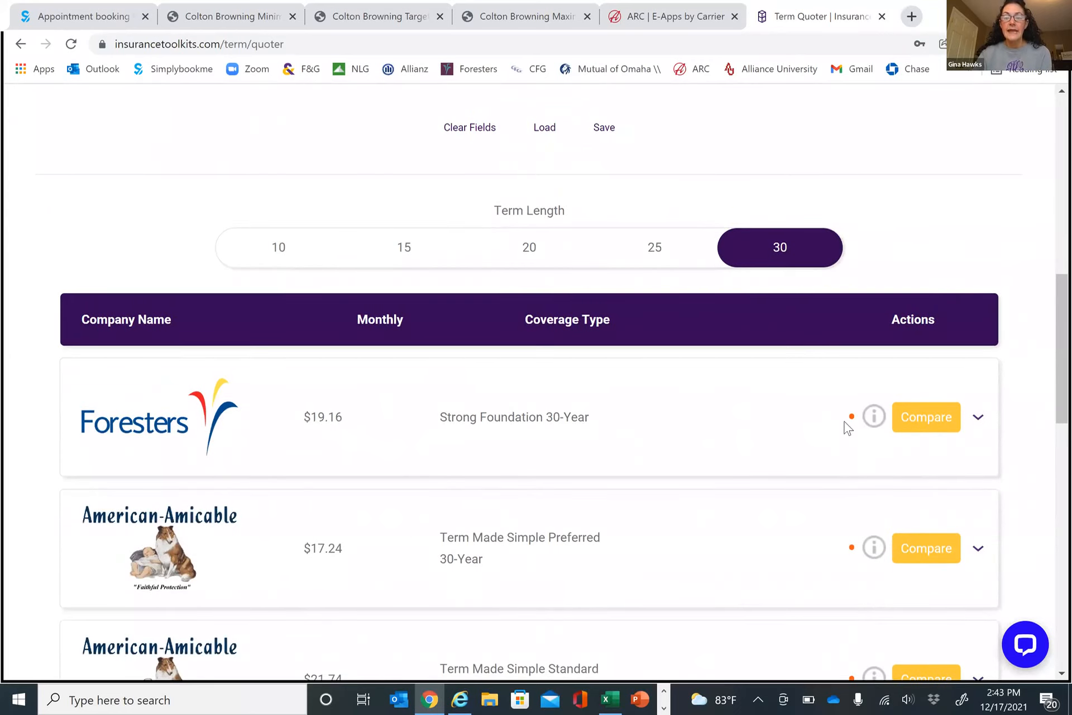
mouse_move(850, 422)
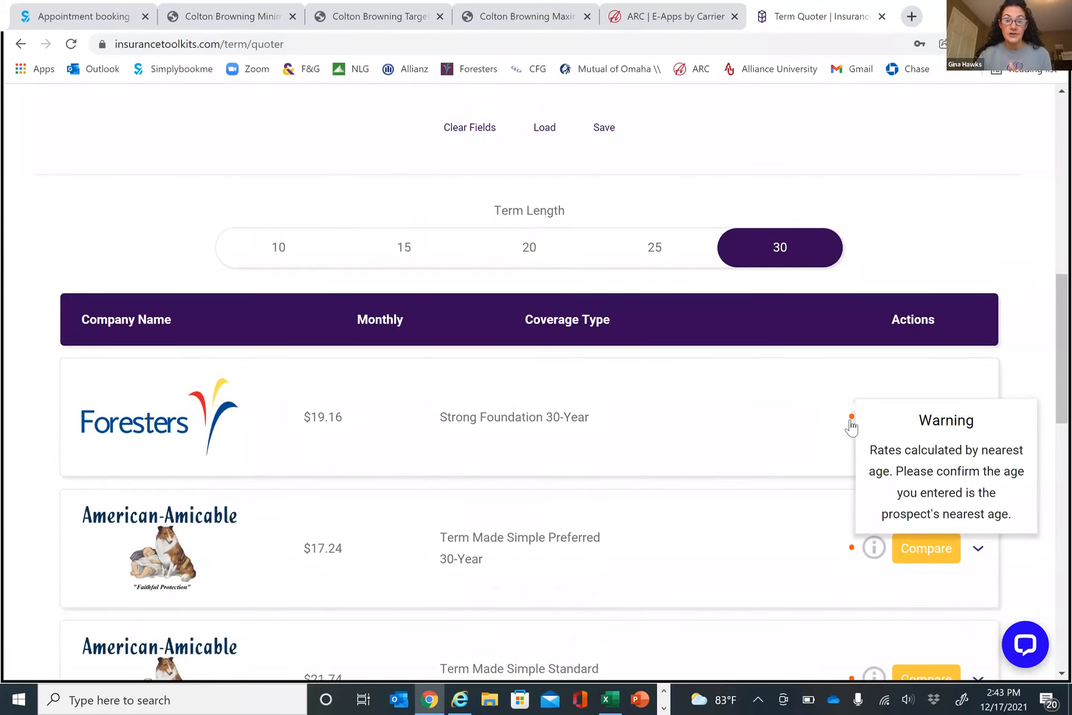
scroll(320, 268, "up", 5)
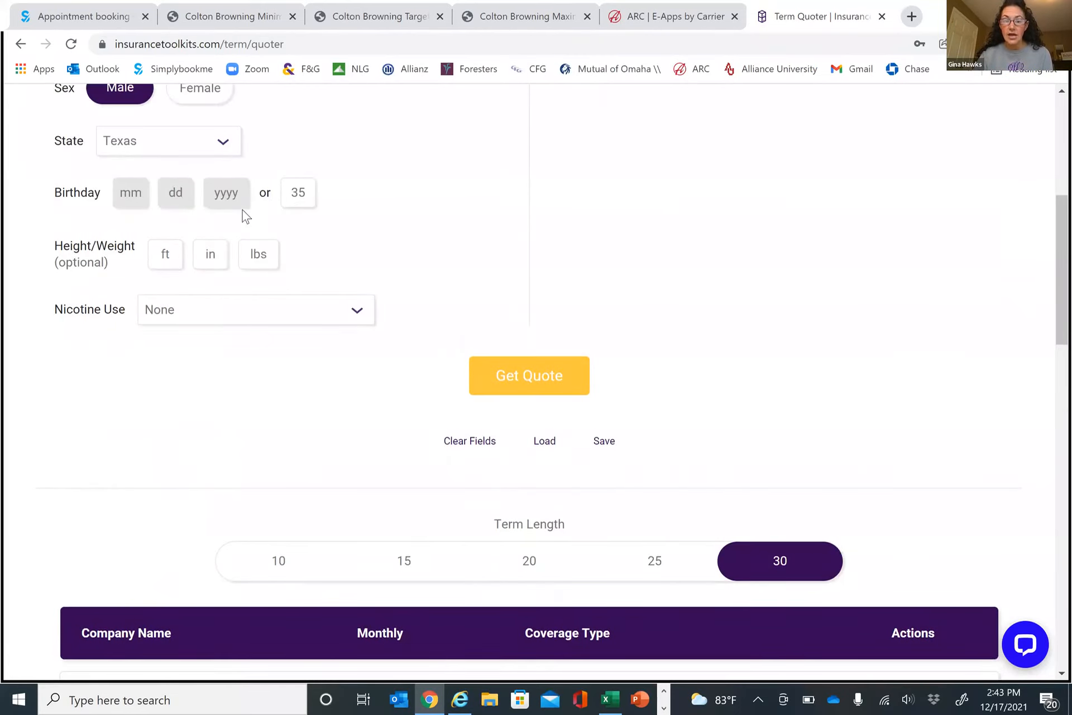
Review the living benefits of the 30-year offers, including Foresters Strong Foundation, Term Made Simple Preferred and Easy Term
scroll(870, 430, "down", 4)
mouse_move(852, 502)
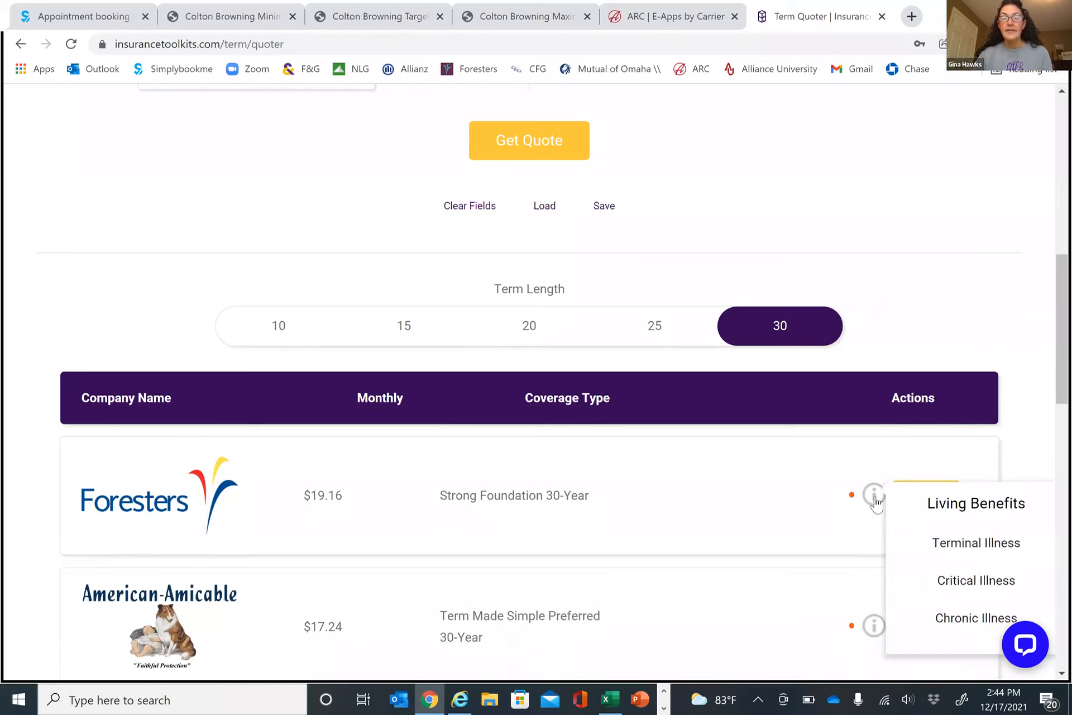
scroll(893, 424, "down", 3)
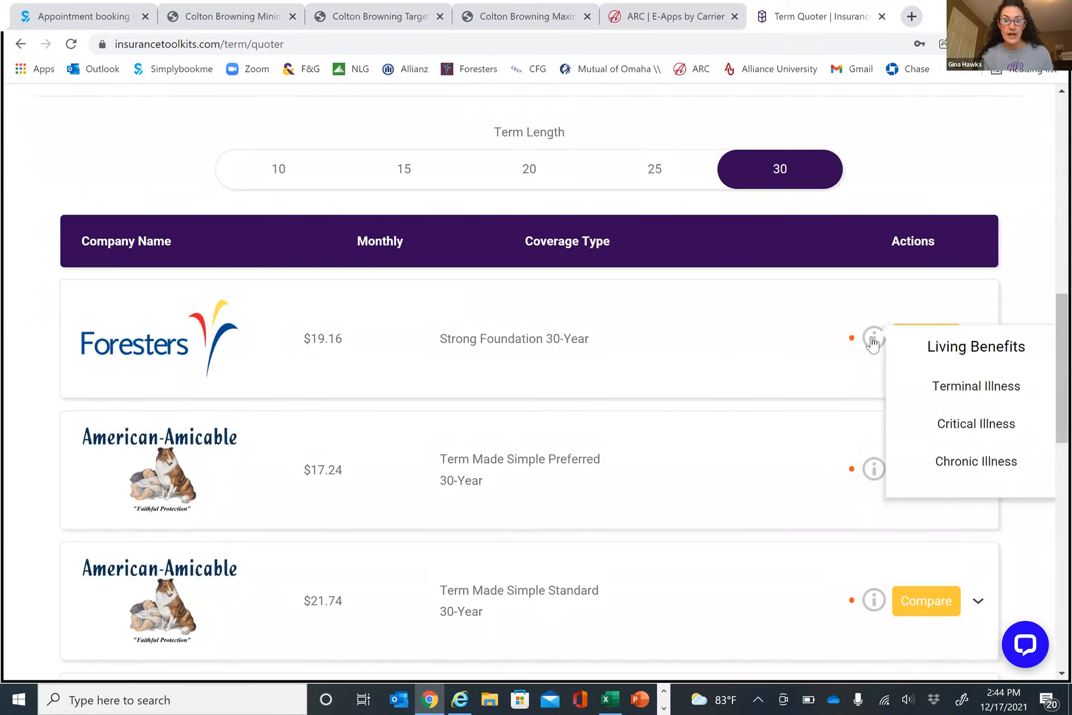
mouse_move(866, 467)
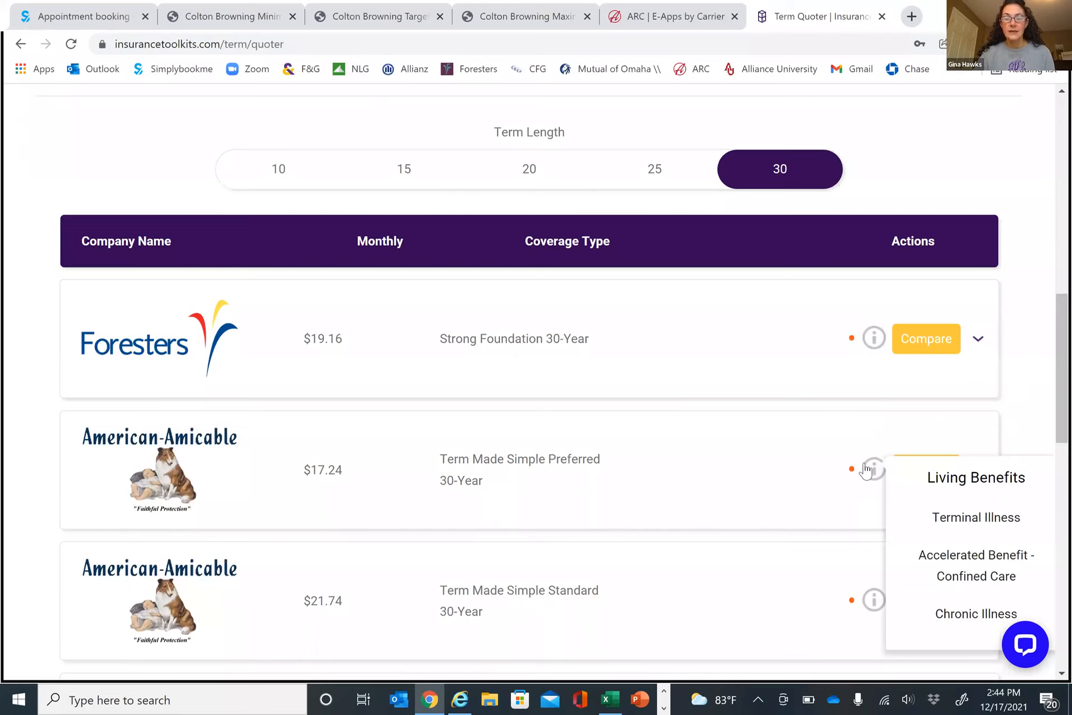
scroll(826, 405, "down", 4)
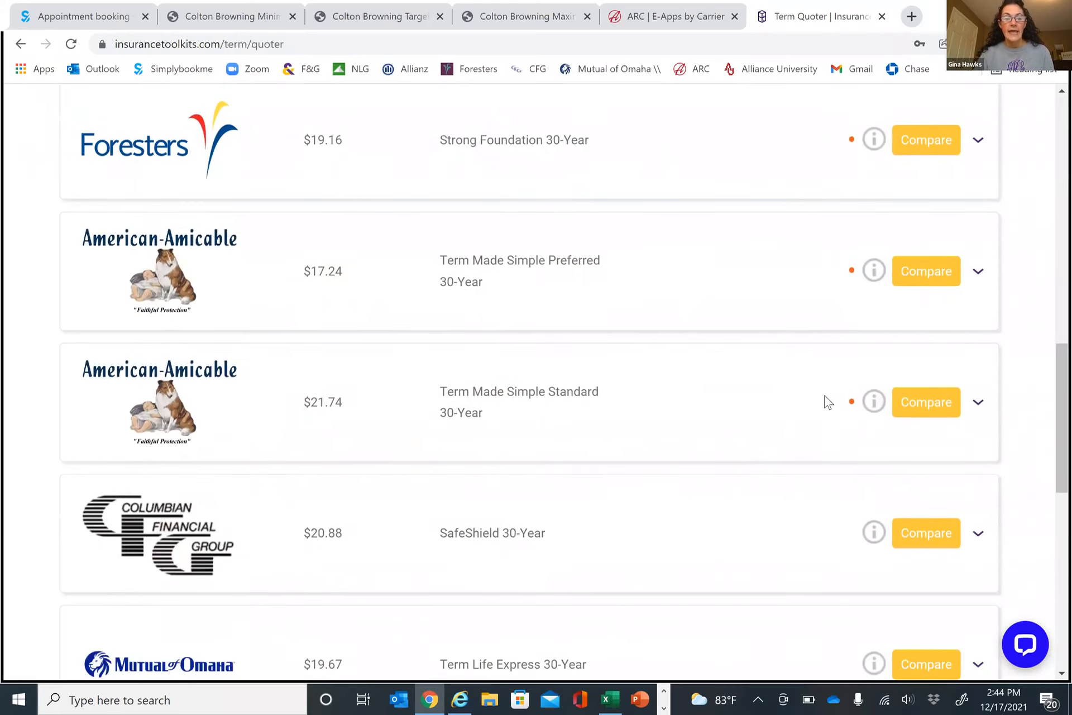
scroll(829, 402, "down", 12)
scroll(828, 402, "up", 11)
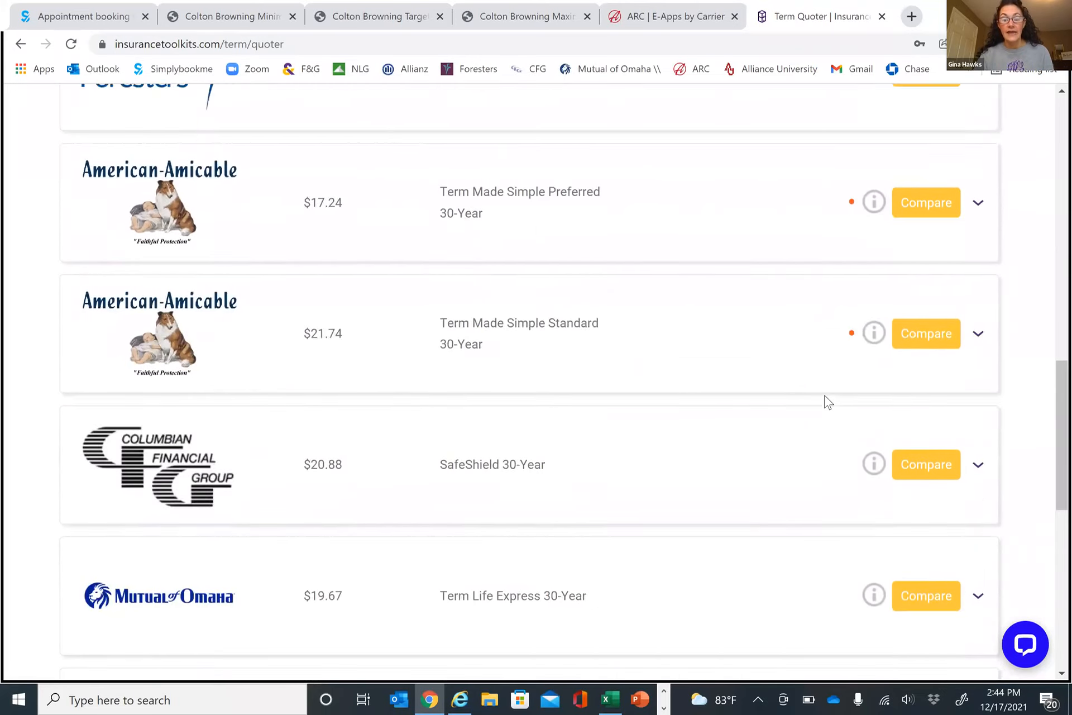
scroll(828, 402, "down", 8)
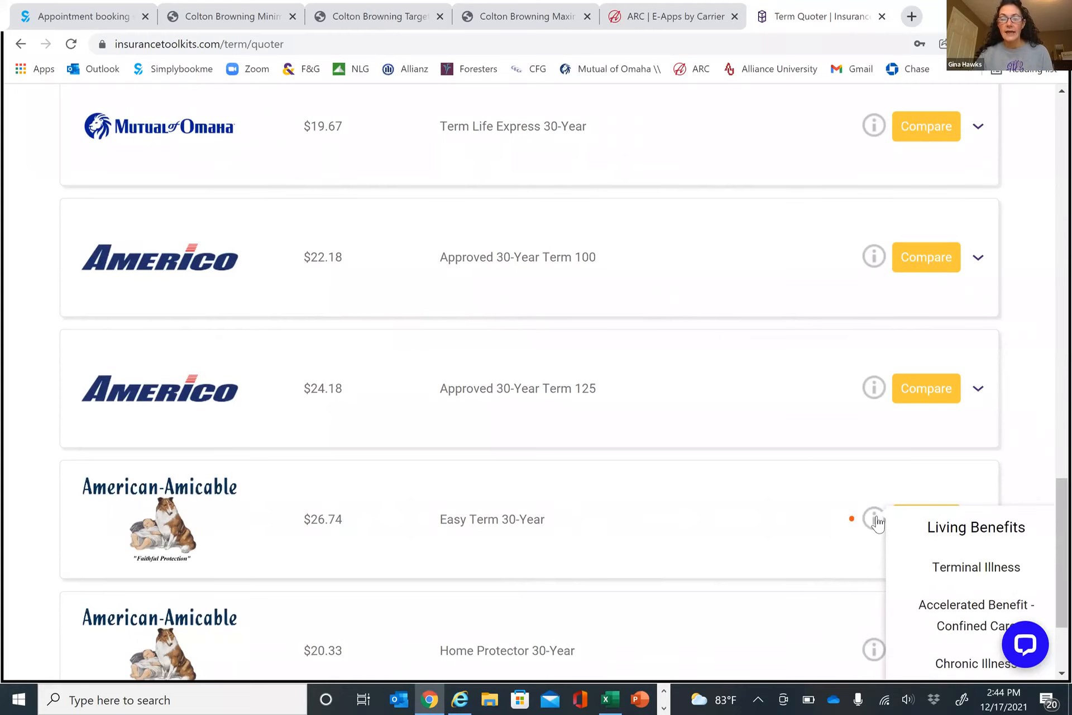
scroll(876, 521, "down", 1)
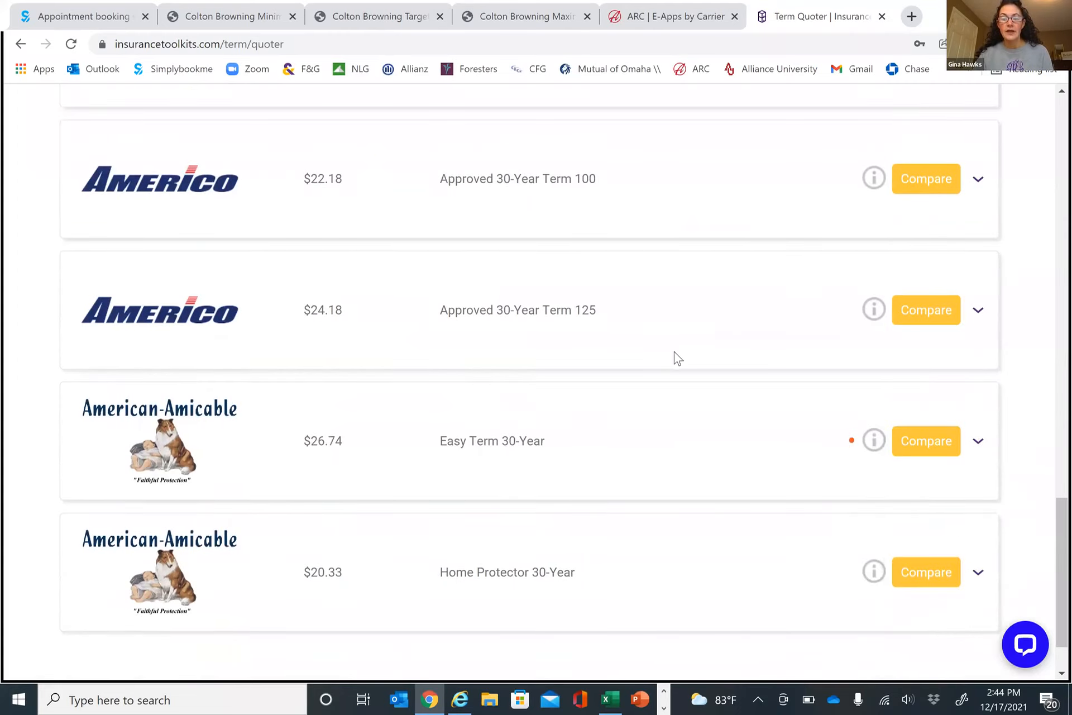
Add Disability as a current health condition and answer No to the question about PTSD or another mental issue
scroll(673, 357, "up", 5)
scroll(682, 357, "up", 10)
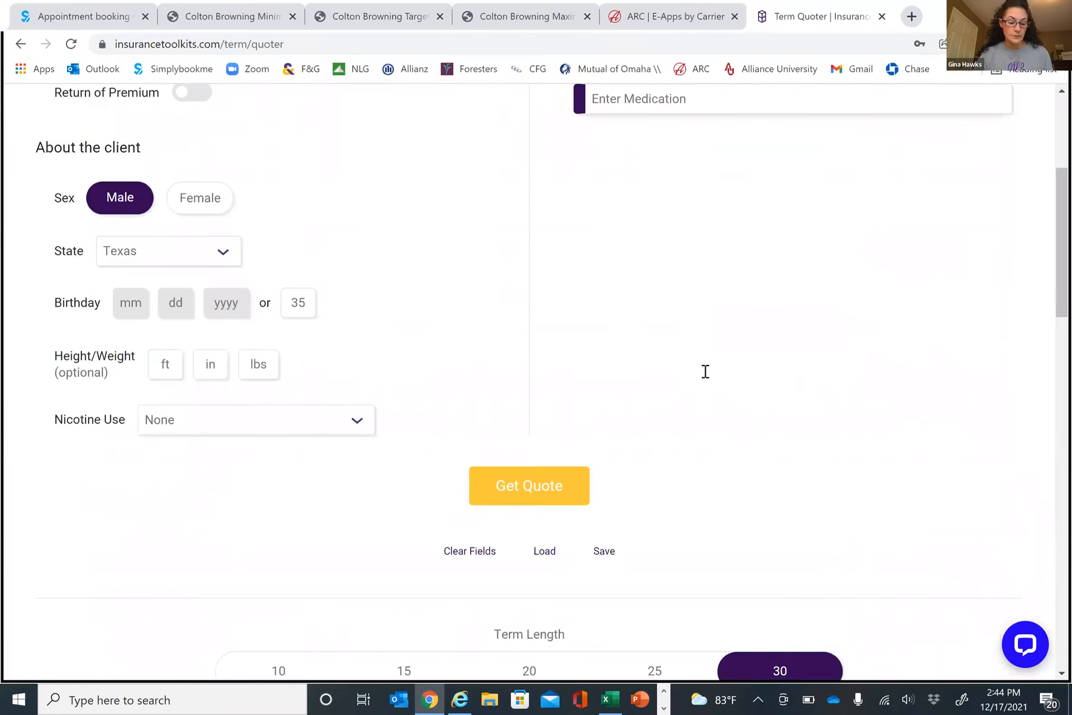
scroll(706, 371, "up", 3)
scroll(705, 371, "up", 2)
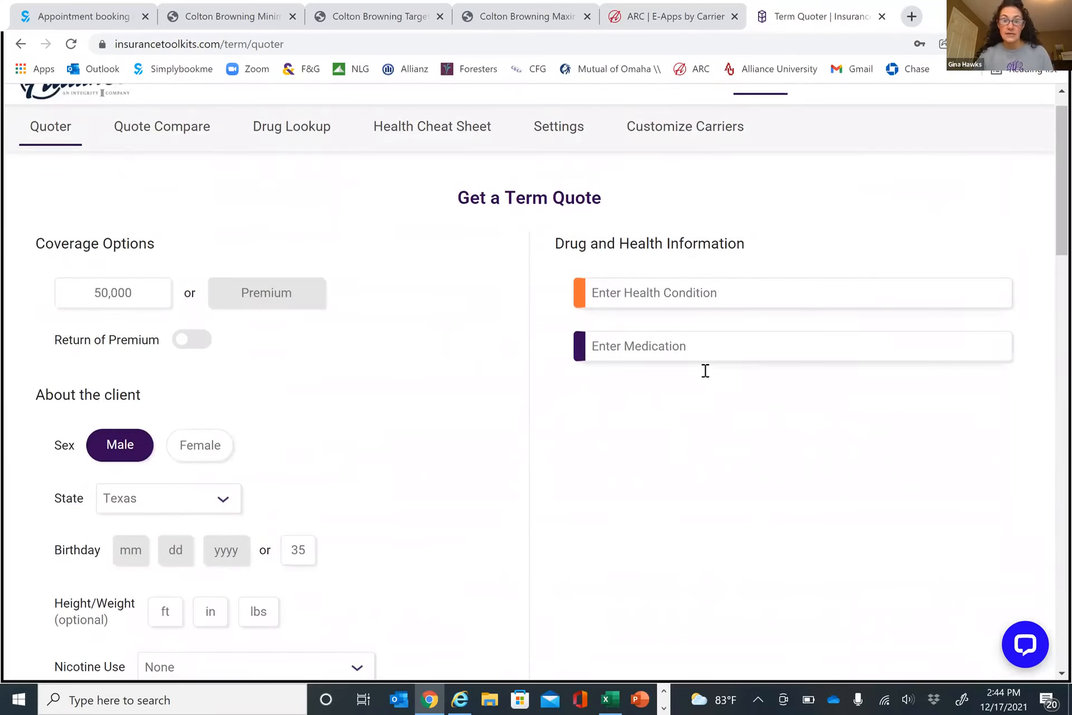
scroll(706, 371, "up", 1)
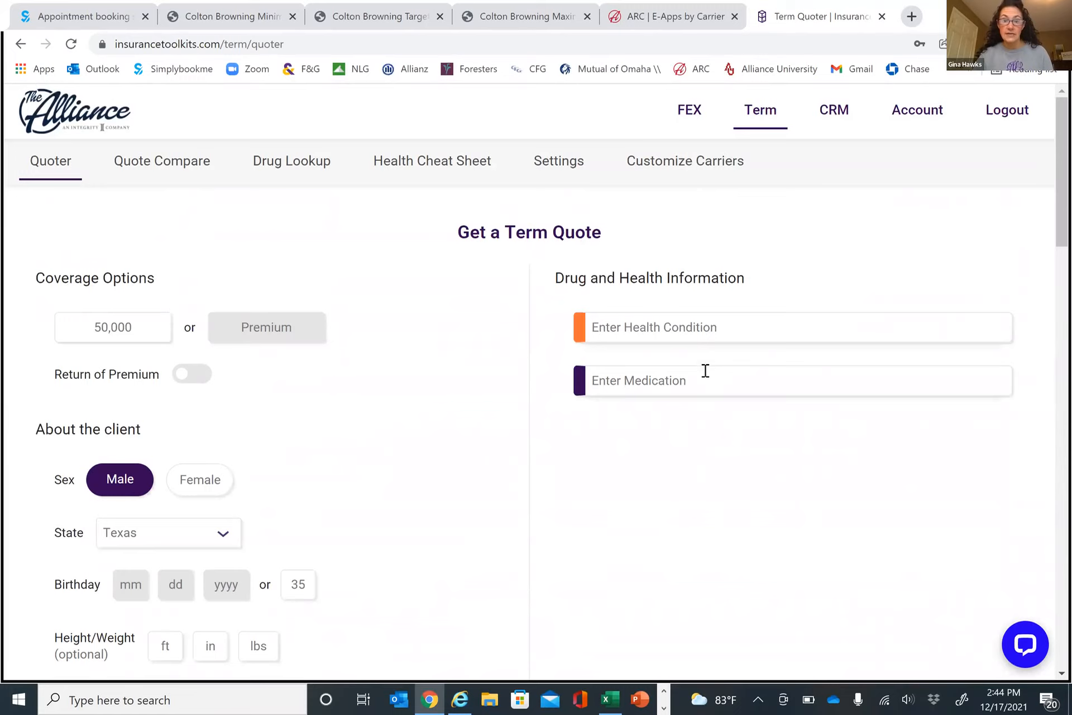
left_click(638, 330)
type("disabi")
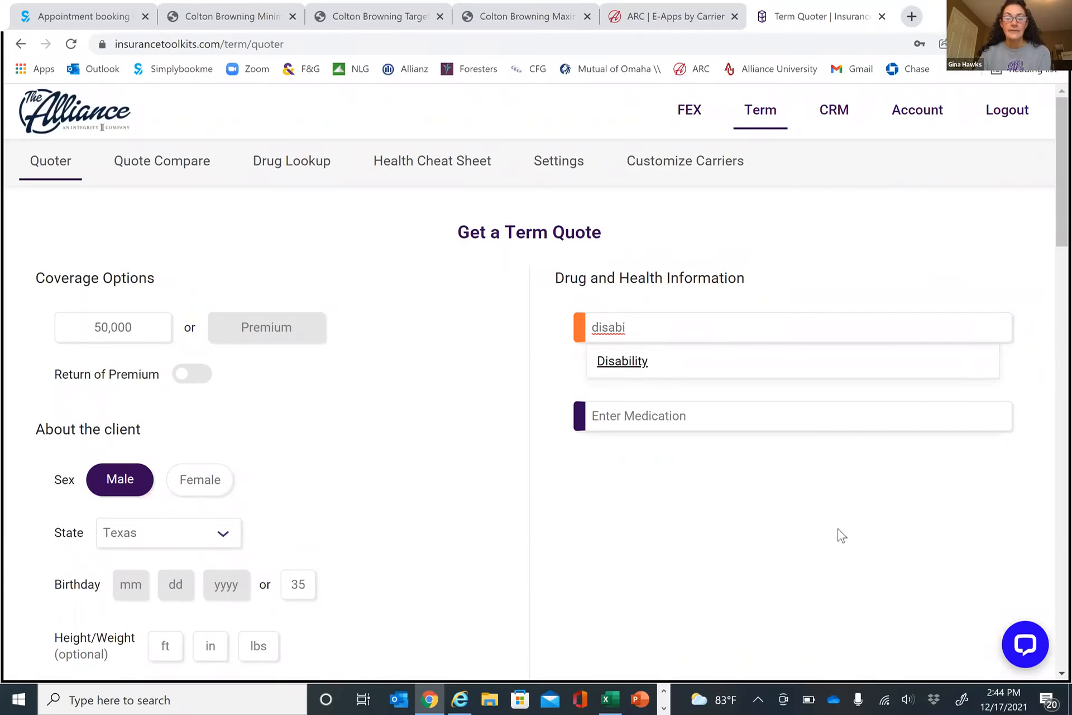
key("Return")
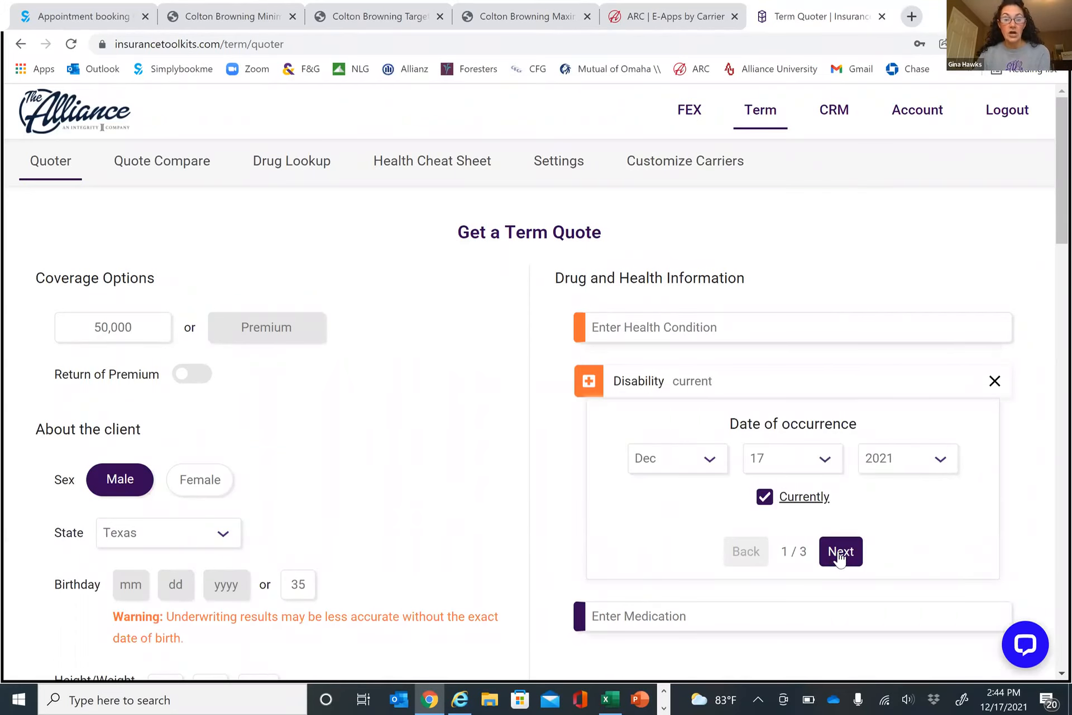
left_click(839, 553)
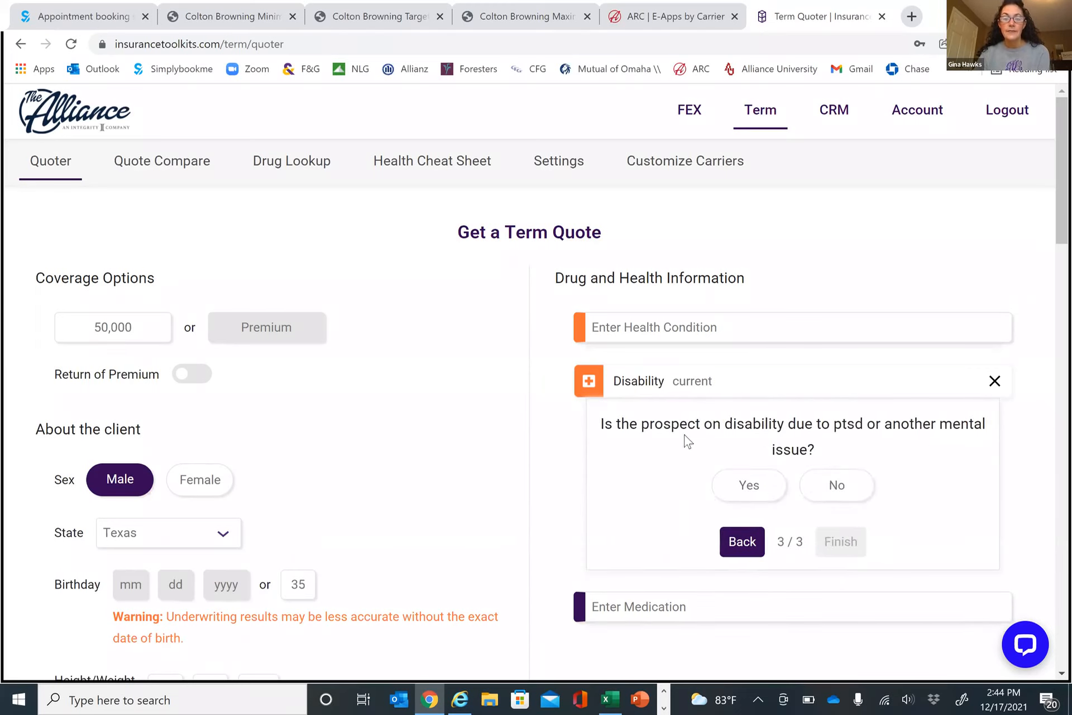
left_click(848, 494)
Get the term quotes with the Disability condition and review the 30-year offers and the carriers' exclusion reasons
scroll(723, 525, "down", 4)
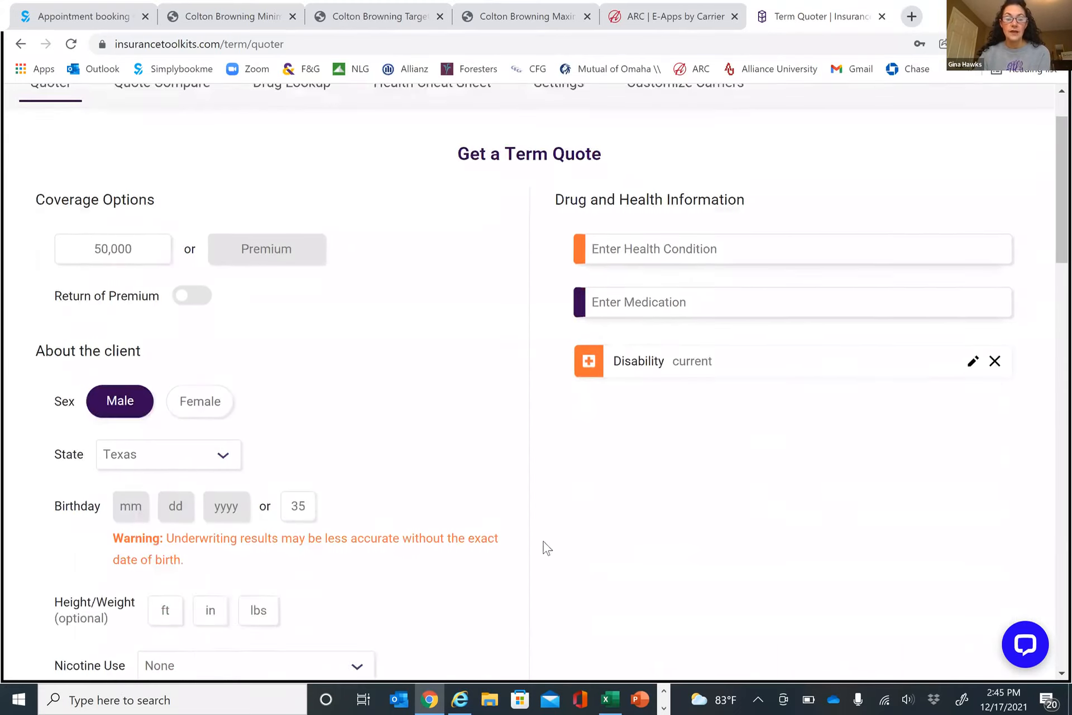
scroll(816, 396, "down", 2)
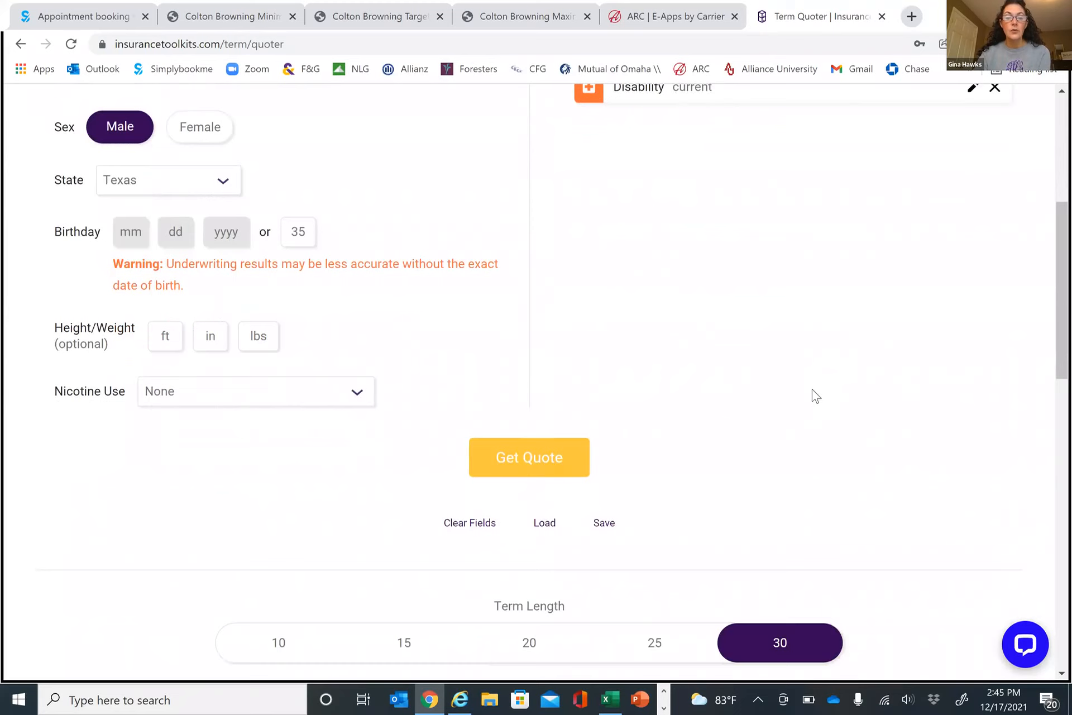
scroll(813, 395, "down", 4)
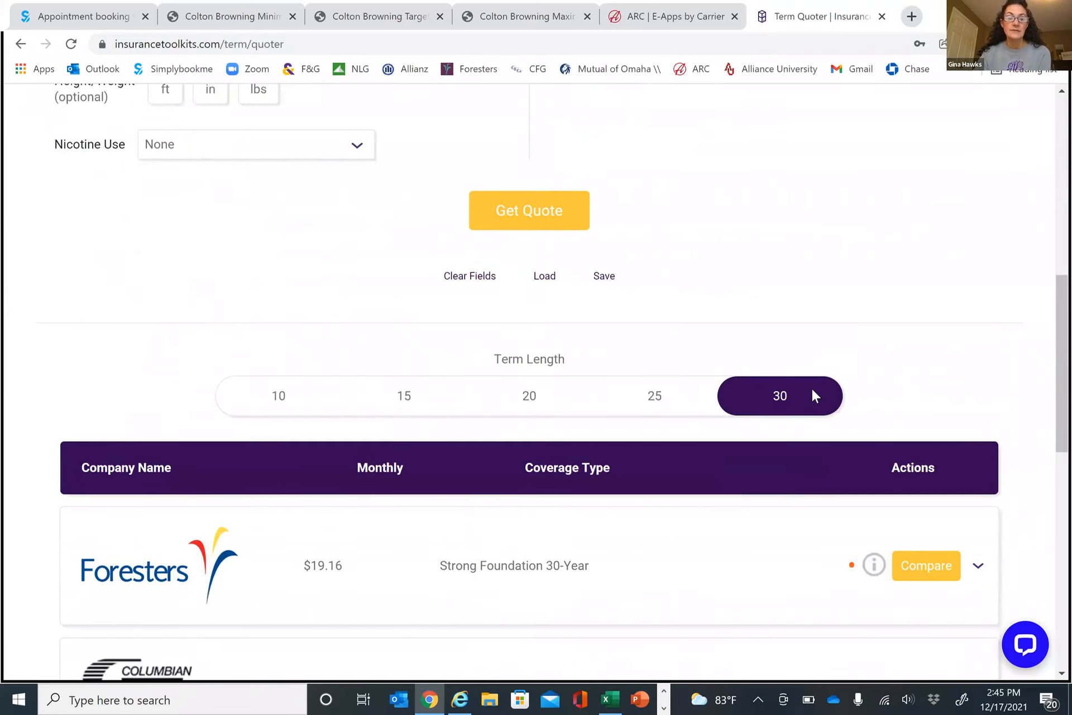
scroll(812, 391, "down", 4)
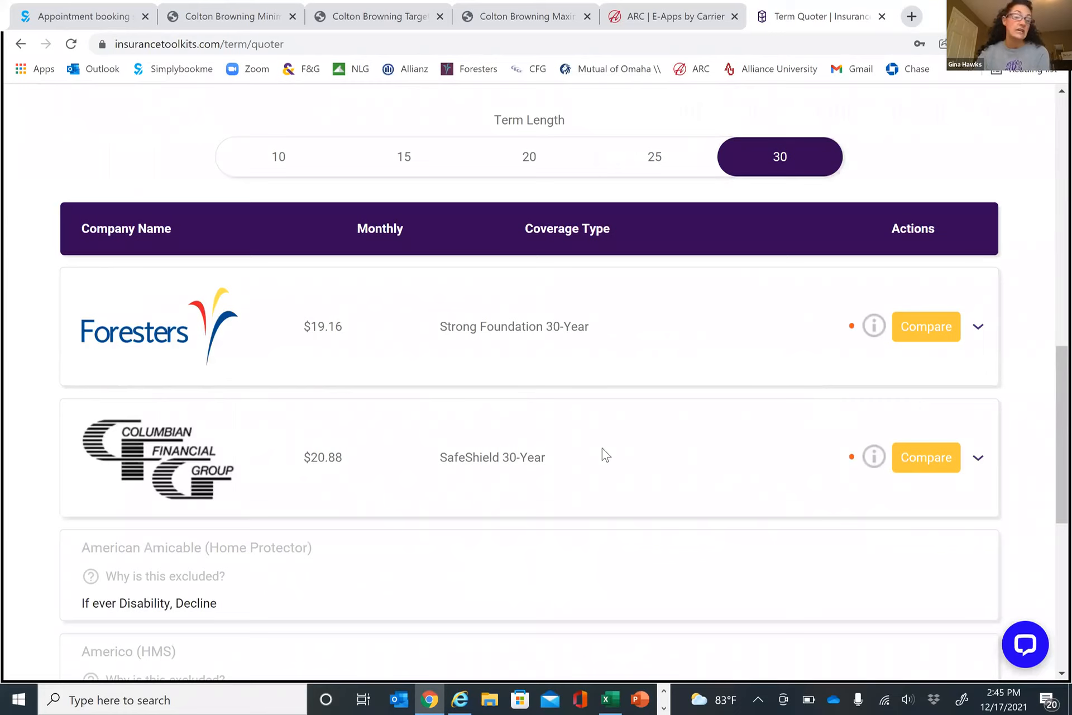
scroll(602, 448, "down", 1)
scroll(143, 468, "down", 1)
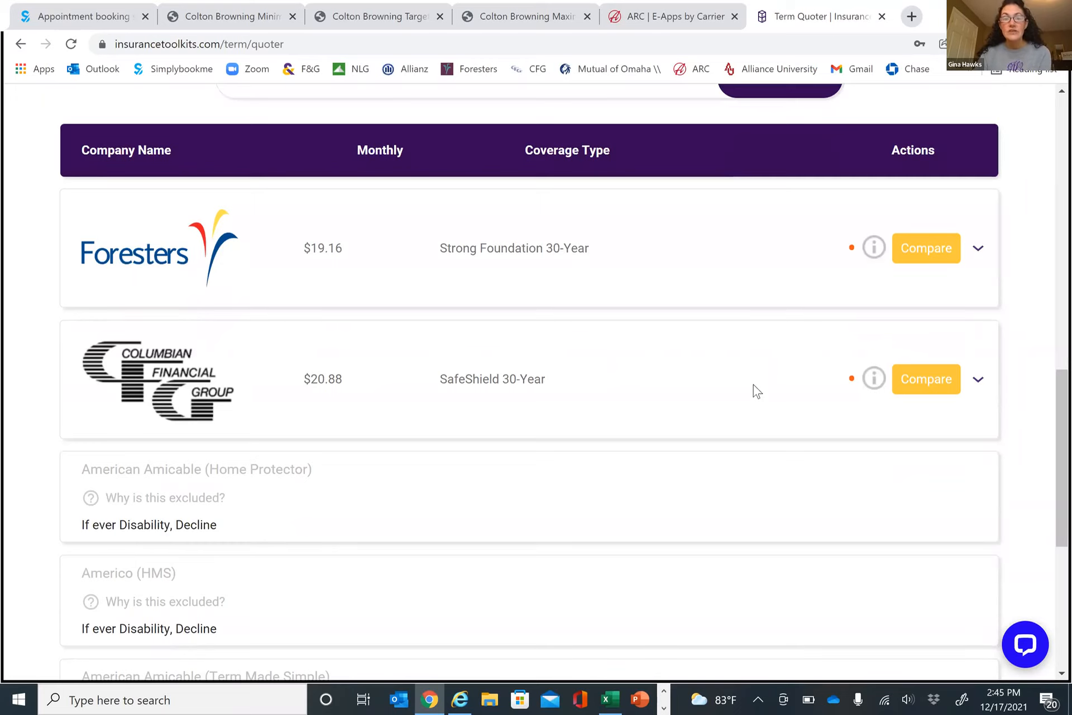
scroll(1001, 443, "up", 2)
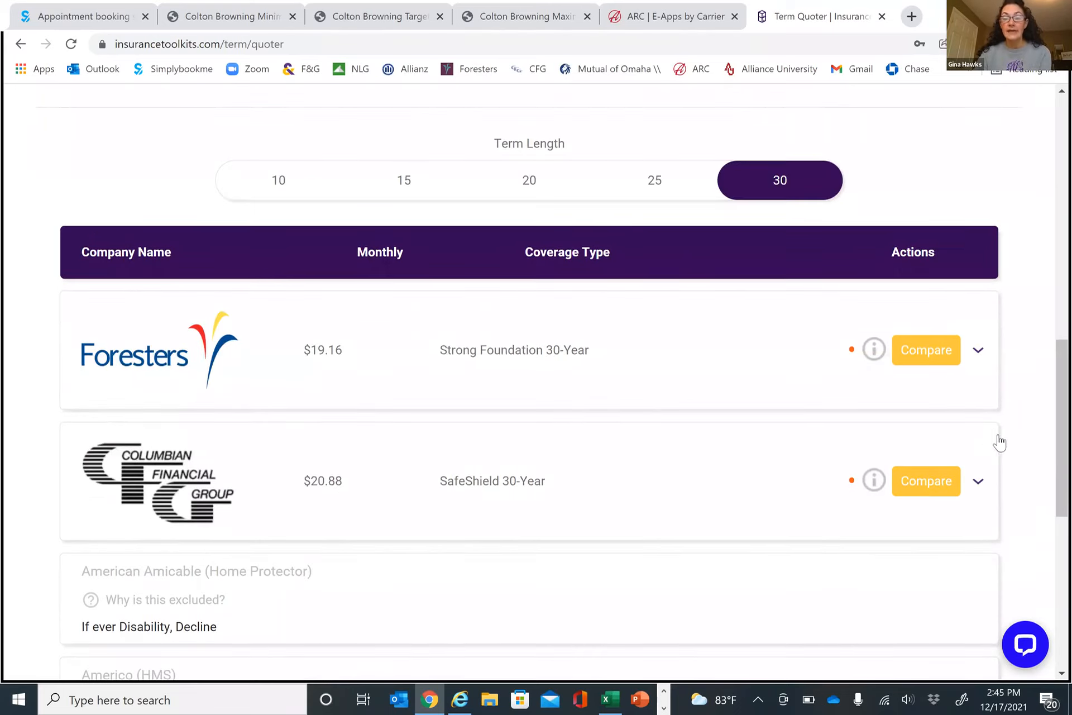
scroll(671, 344, "up", 2)
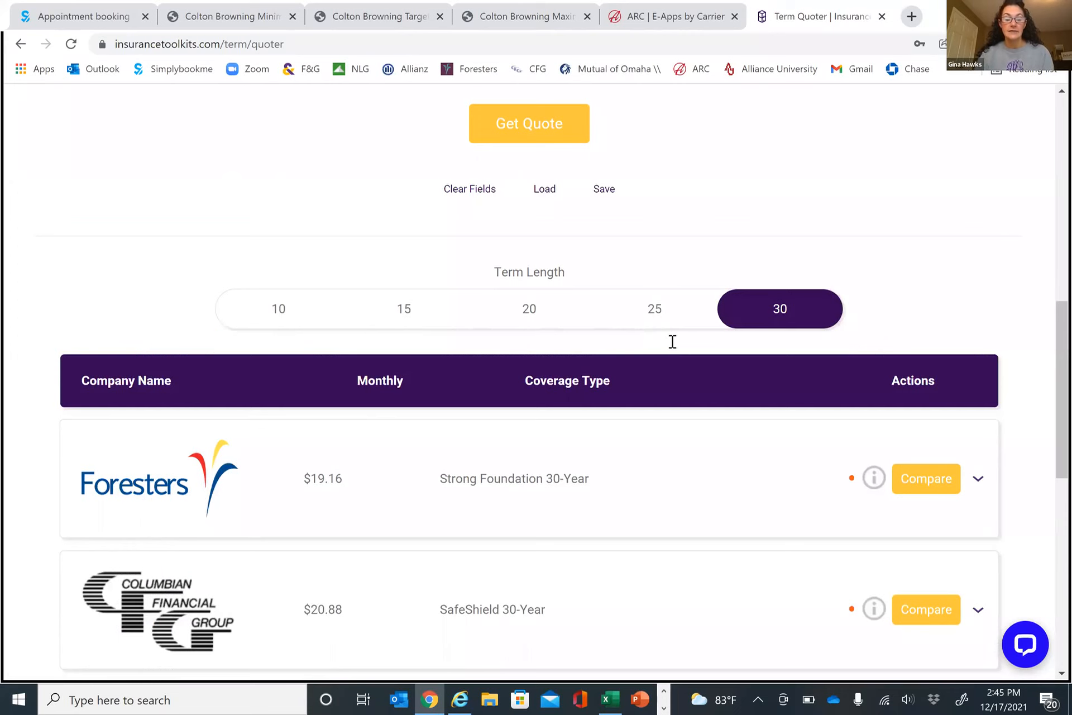
Replace the Disability condition with current Parole / Probation, answering No to five years off parole and Yes to a felony conviction
scroll(672, 341, "up", 10)
left_click(672, 342)
type("parole")
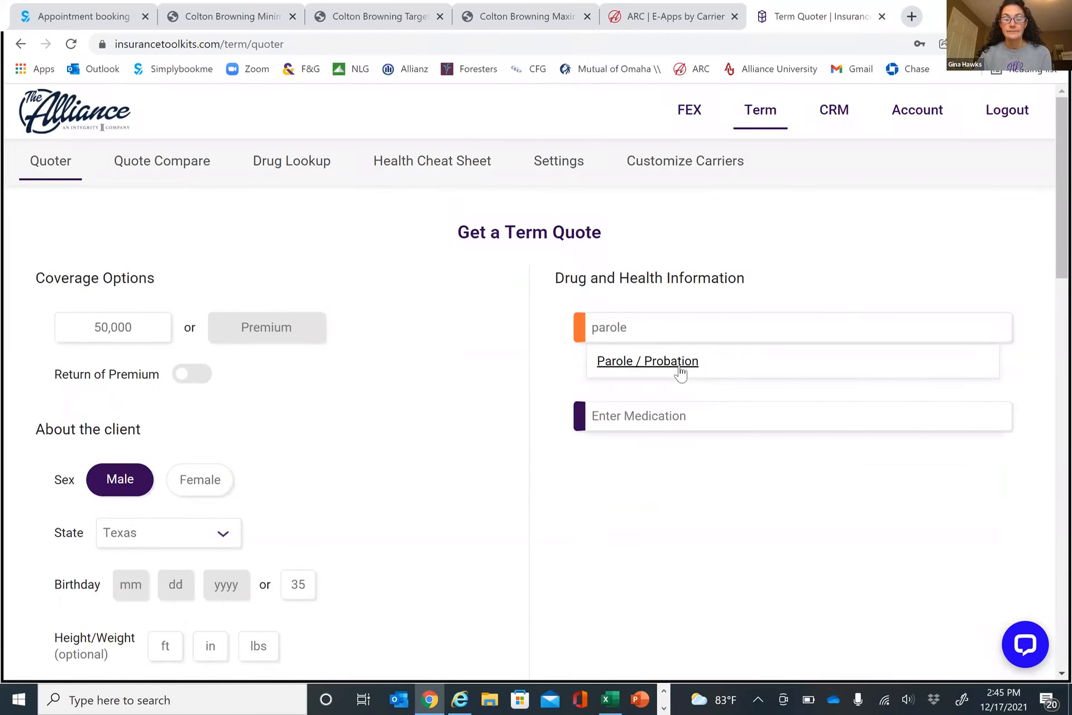
left_click(682, 372)
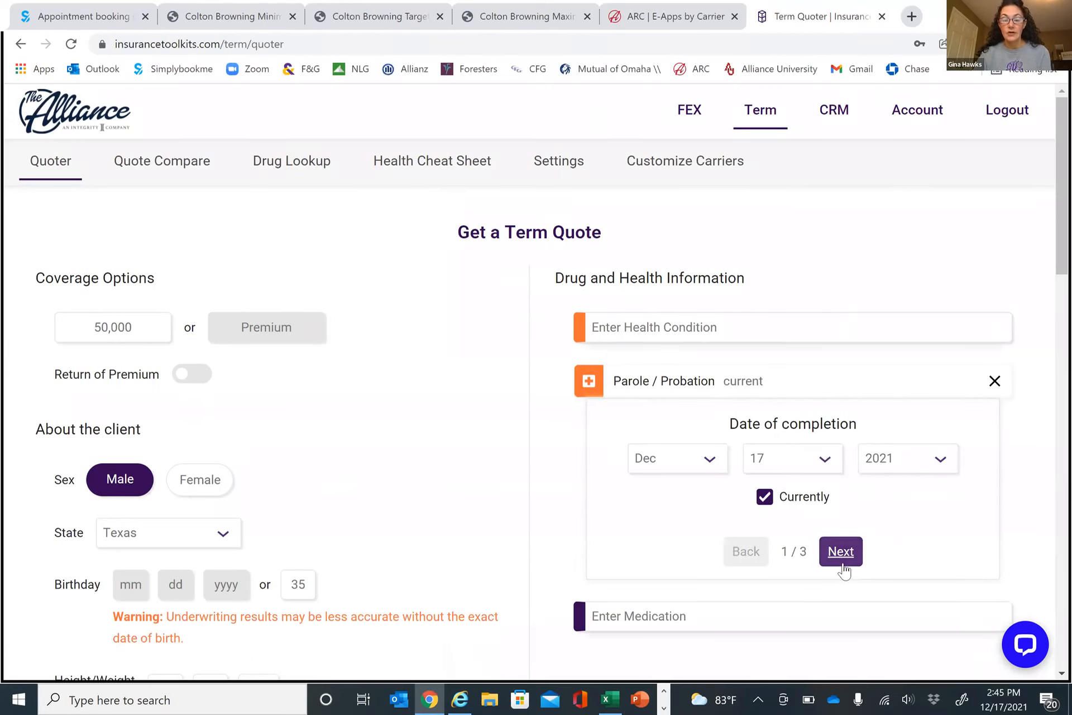
left_click(843, 565)
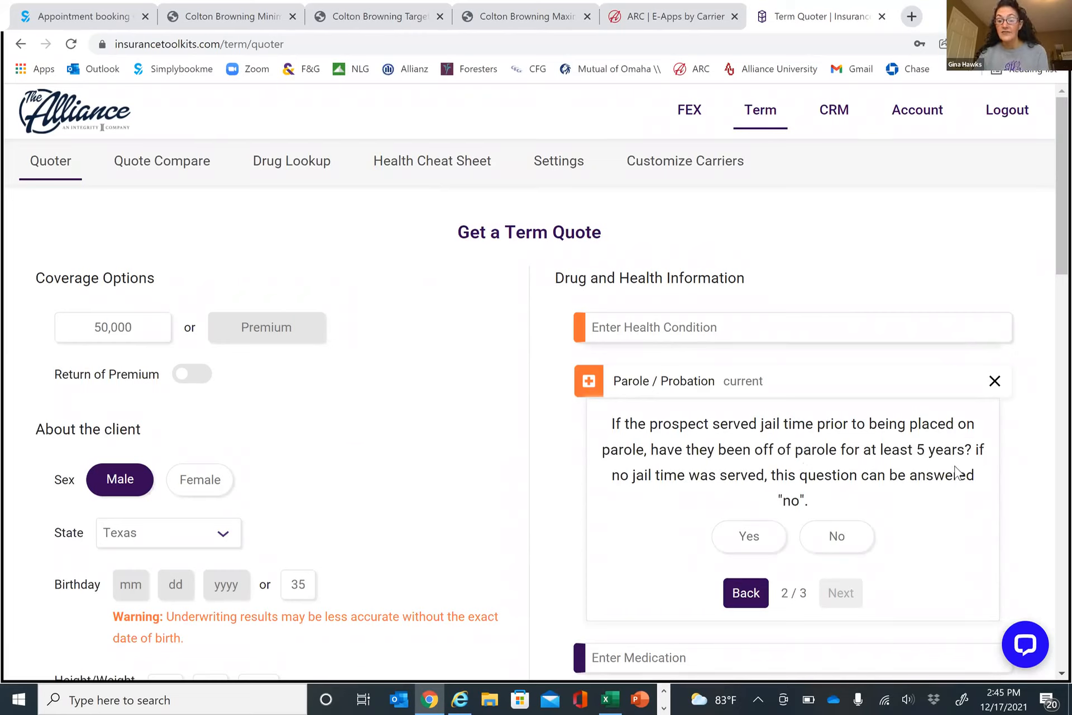
left_click(843, 539)
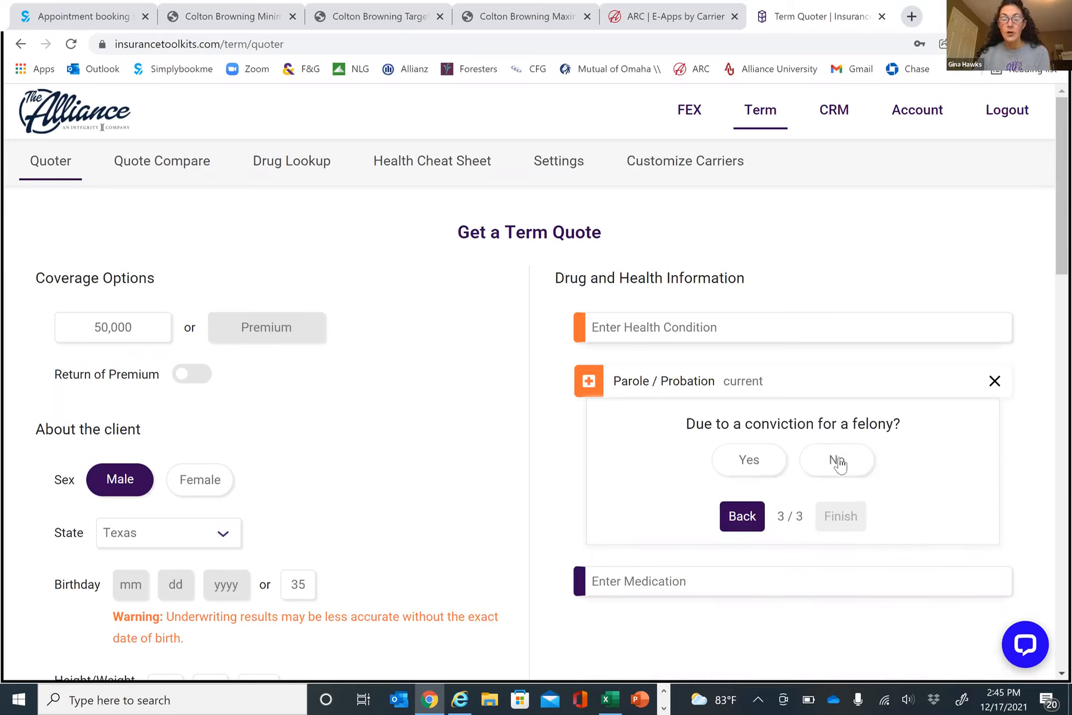
left_click(751, 460)
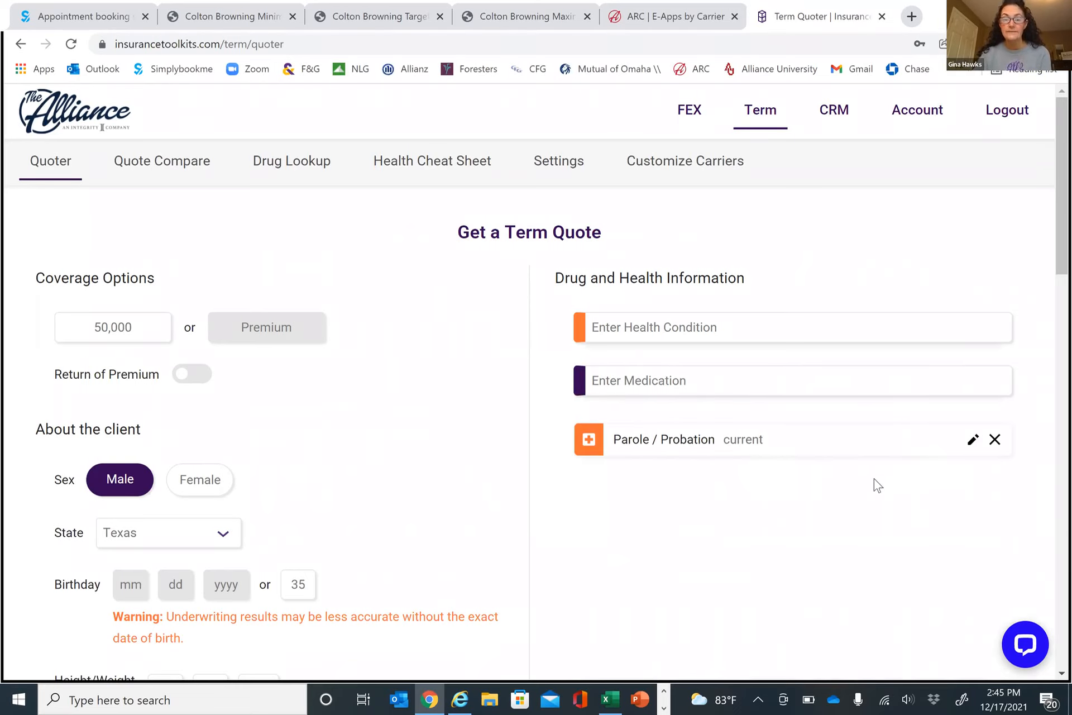
Get the term quotes with the Parole / Probation condition and review each carrier's exclusion reason
scroll(649, 543, "down", 4)
left_click(514, 569)
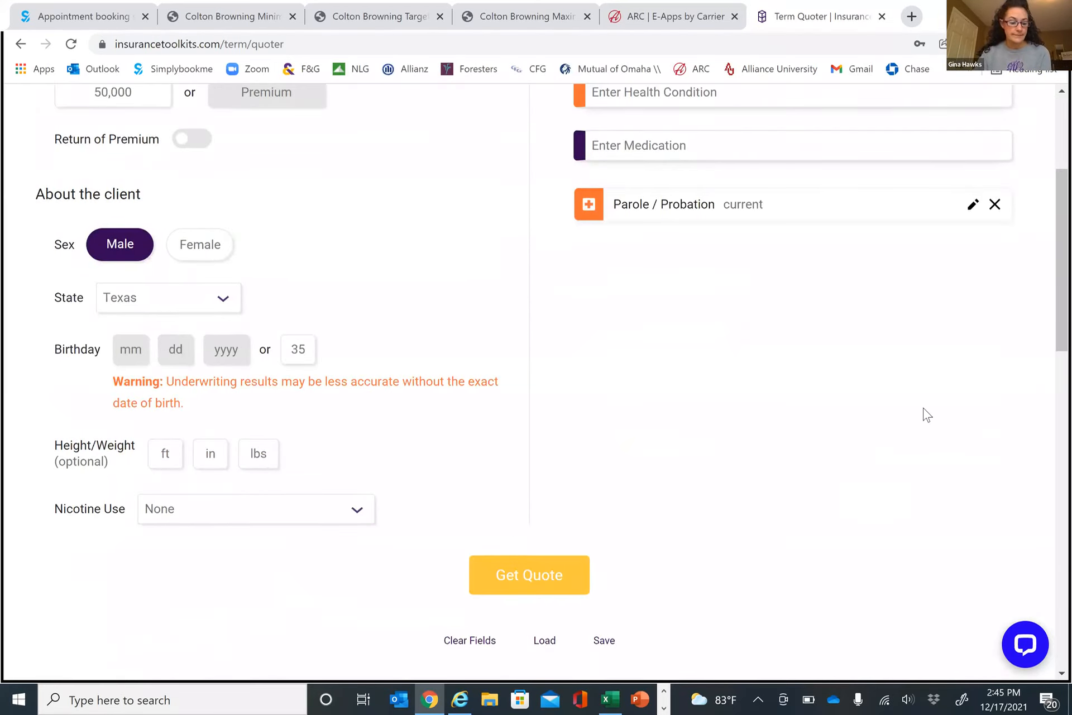
scroll(923, 415, "down", 10)
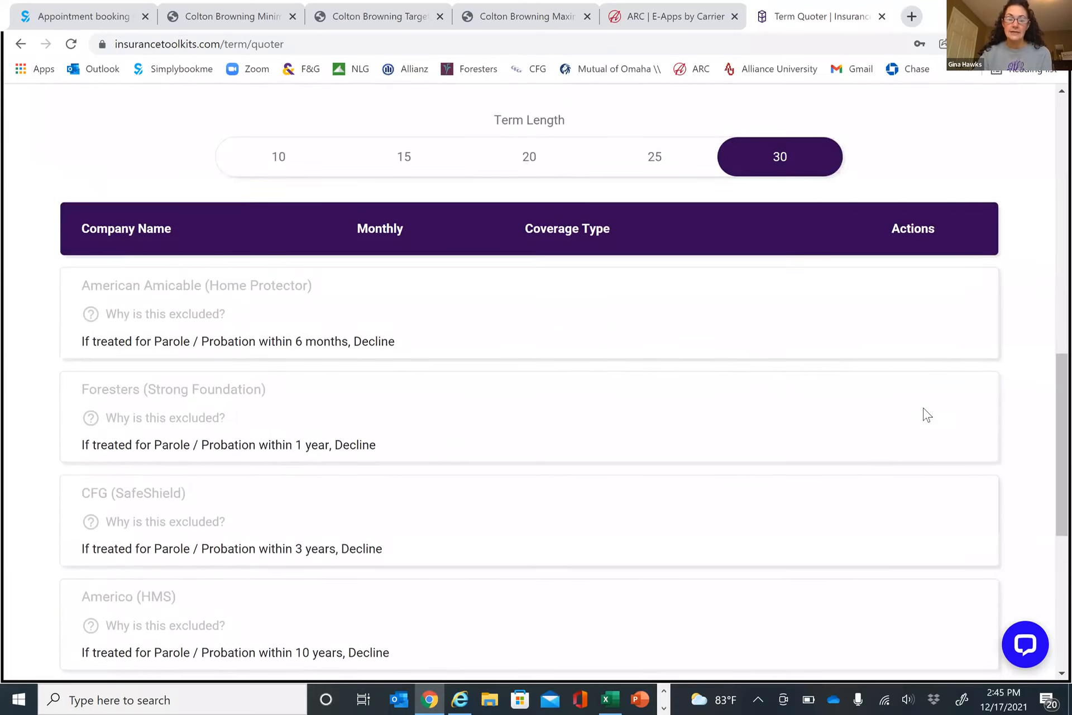
scroll(927, 415, "down", 3)
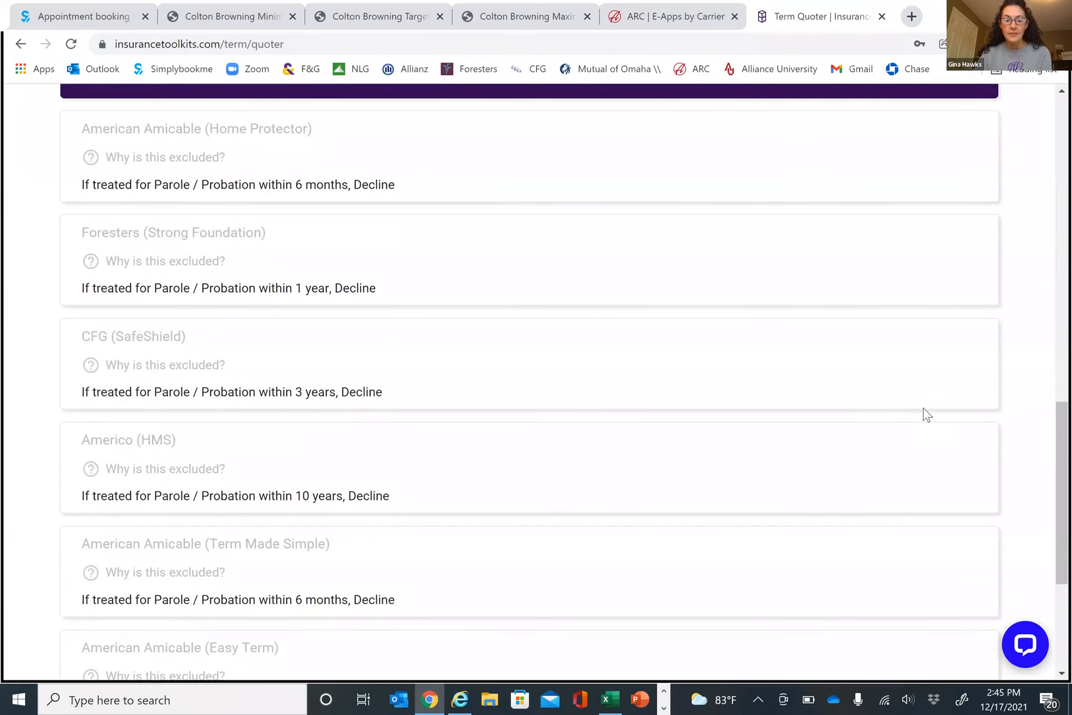
scroll(928, 415, "down", 3)
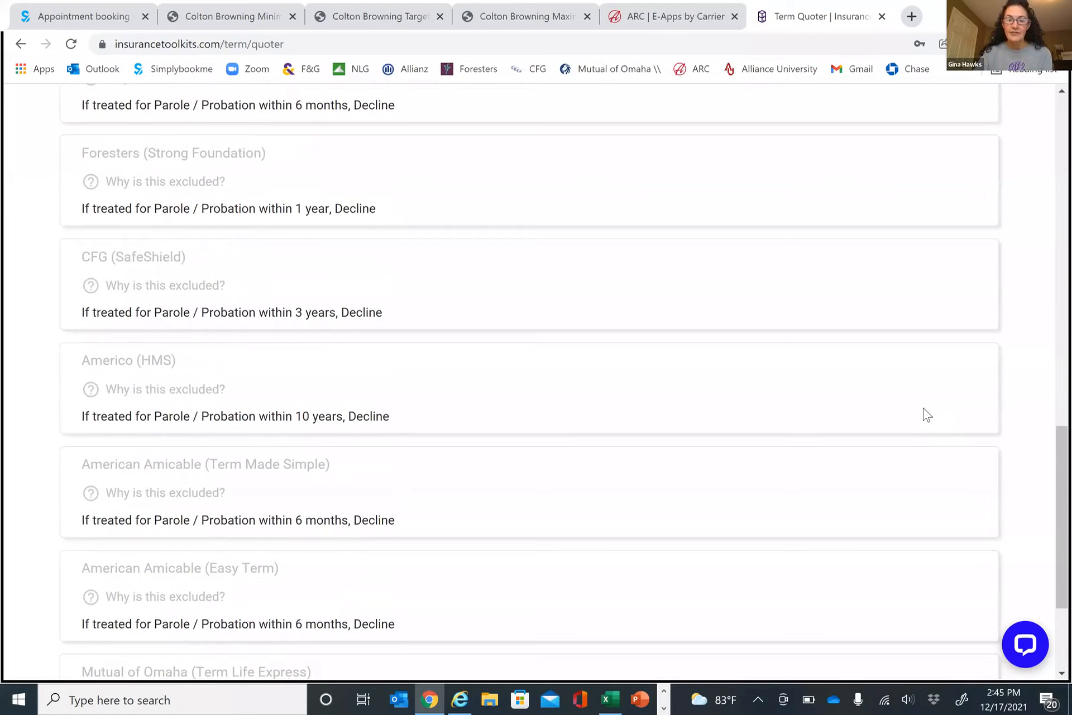
Switch the term length to 25 years and review the carriers' exclusion reasons for the Parole / Probation condition
scroll(927, 414, "up", 15)
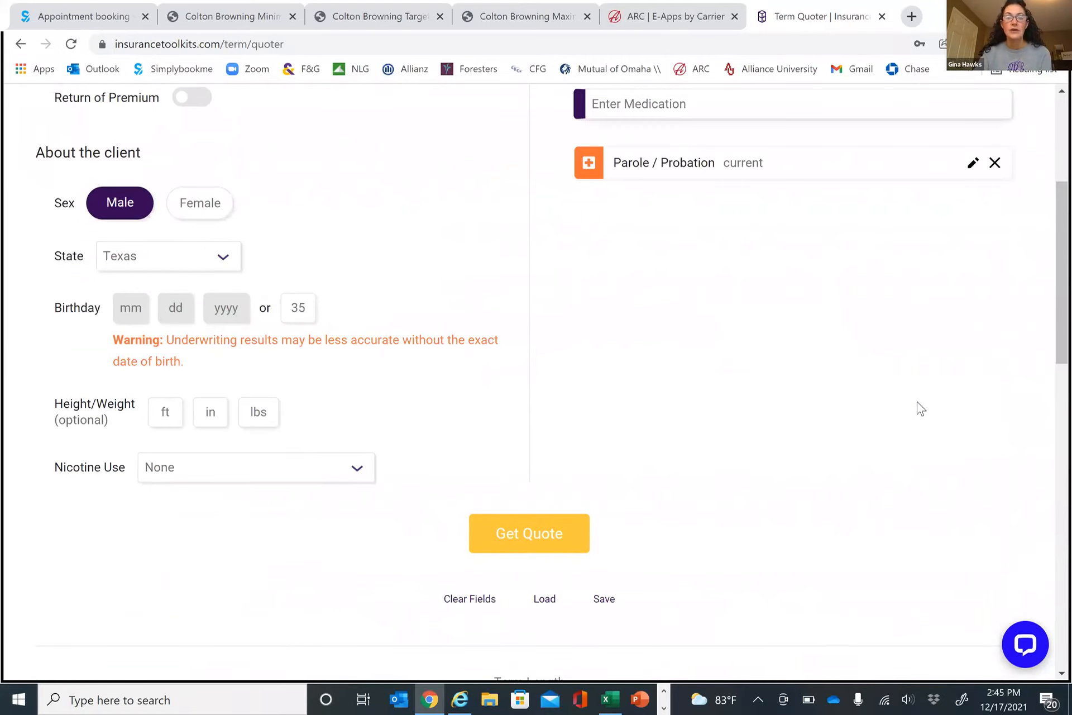
scroll(920, 409, "up", 4)
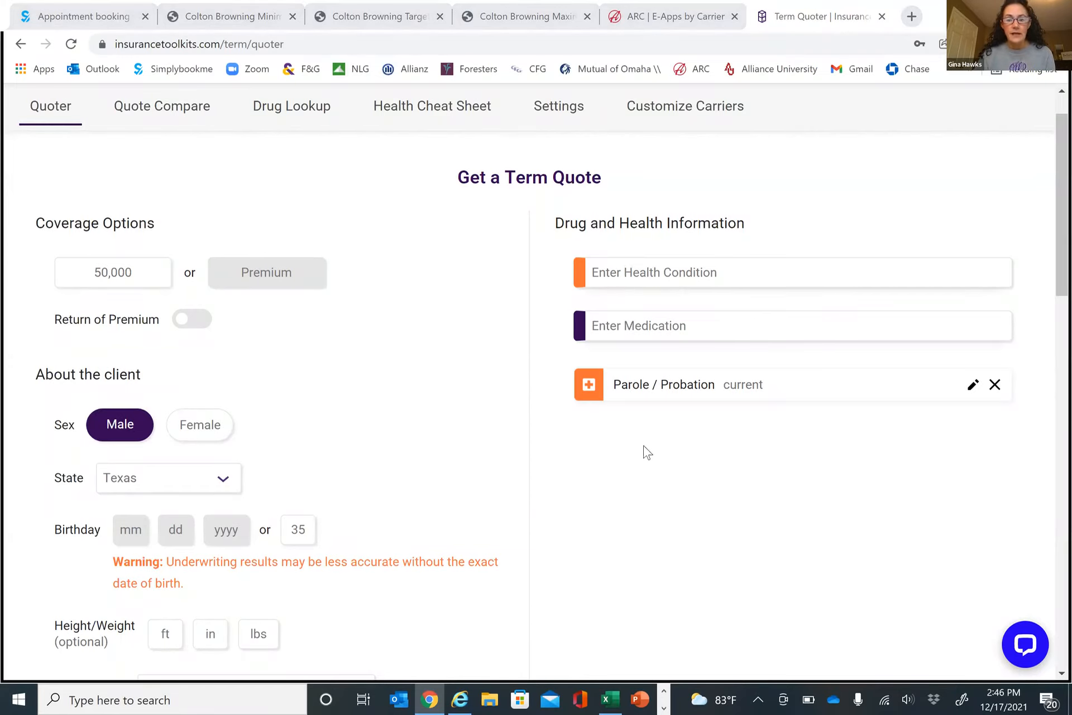
scroll(745, 480, "down", 4)
scroll(763, 617, "down", 3)
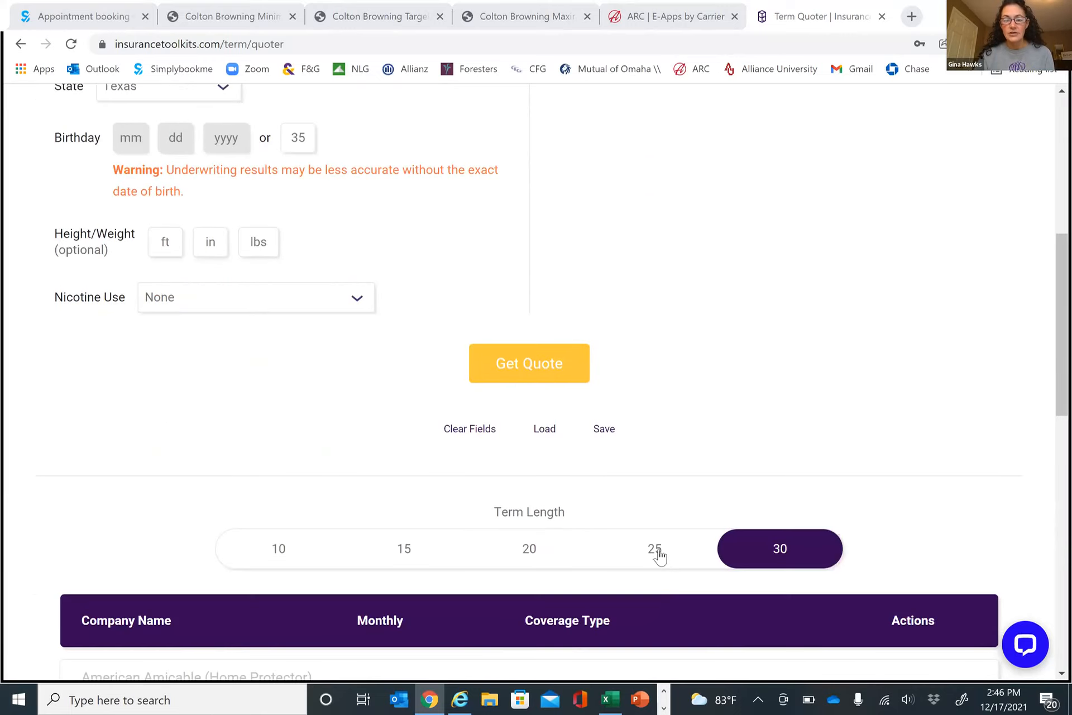
left_click(657, 553)
scroll(521, 574, "down", 1)
scroll(799, 272, "down", 6)
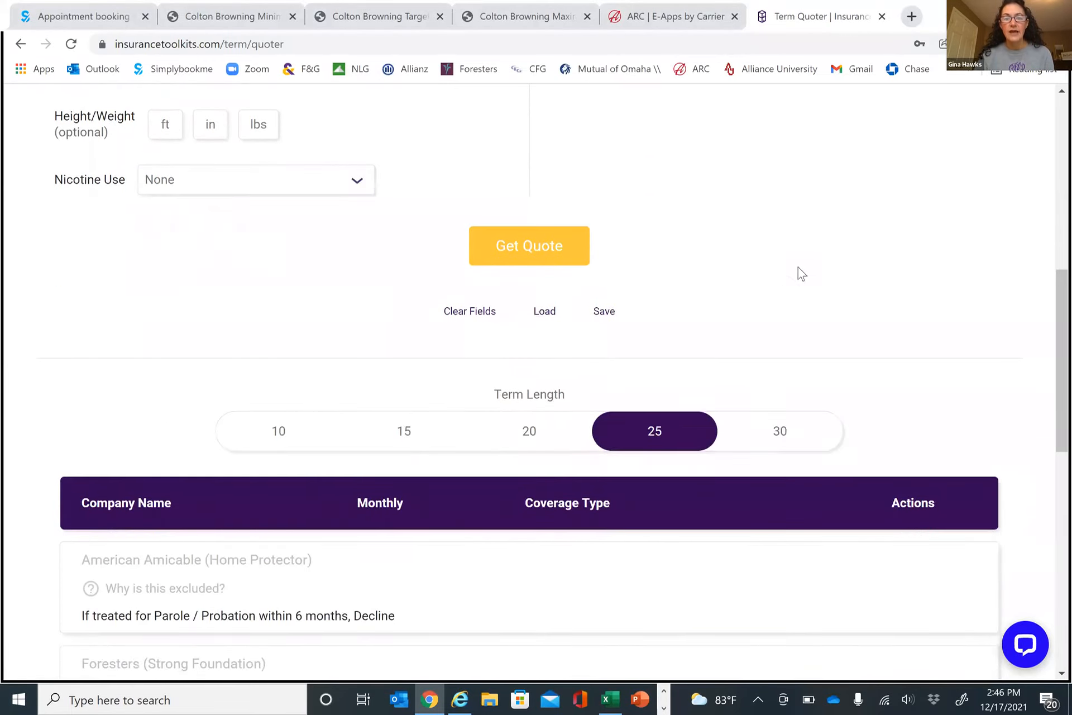
scroll(841, 210, "up", 7)
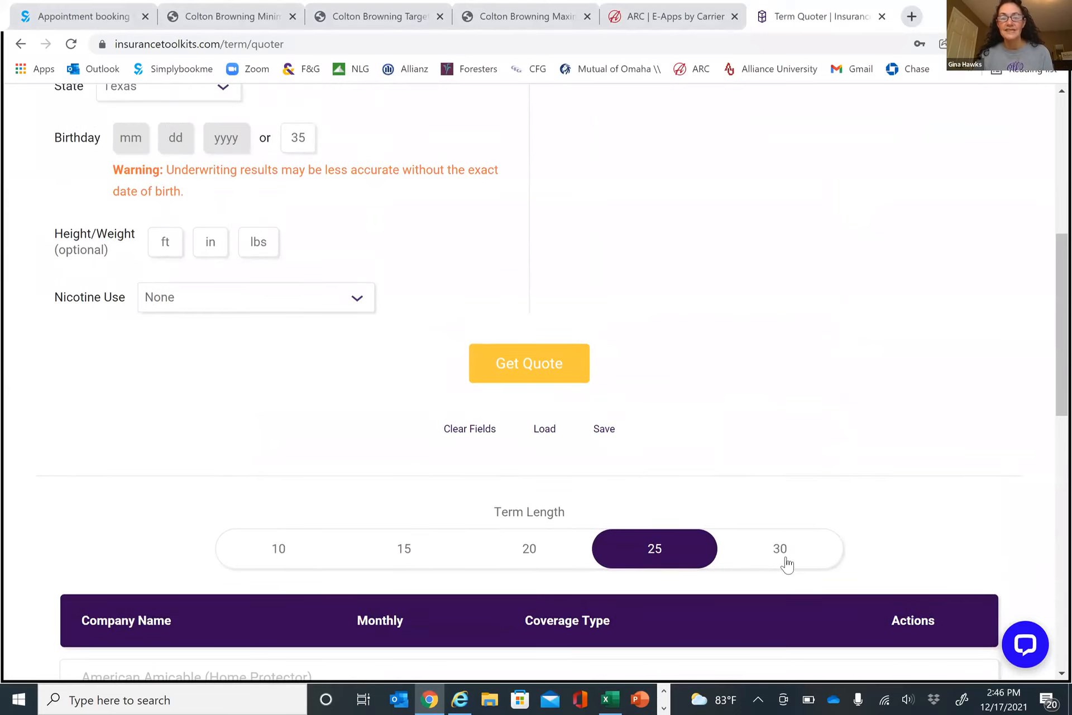
Remove the Parole / Probation condition from the client's drug and health information
scroll(822, 263, "up", 1)
scroll(824, 264, "up", 1)
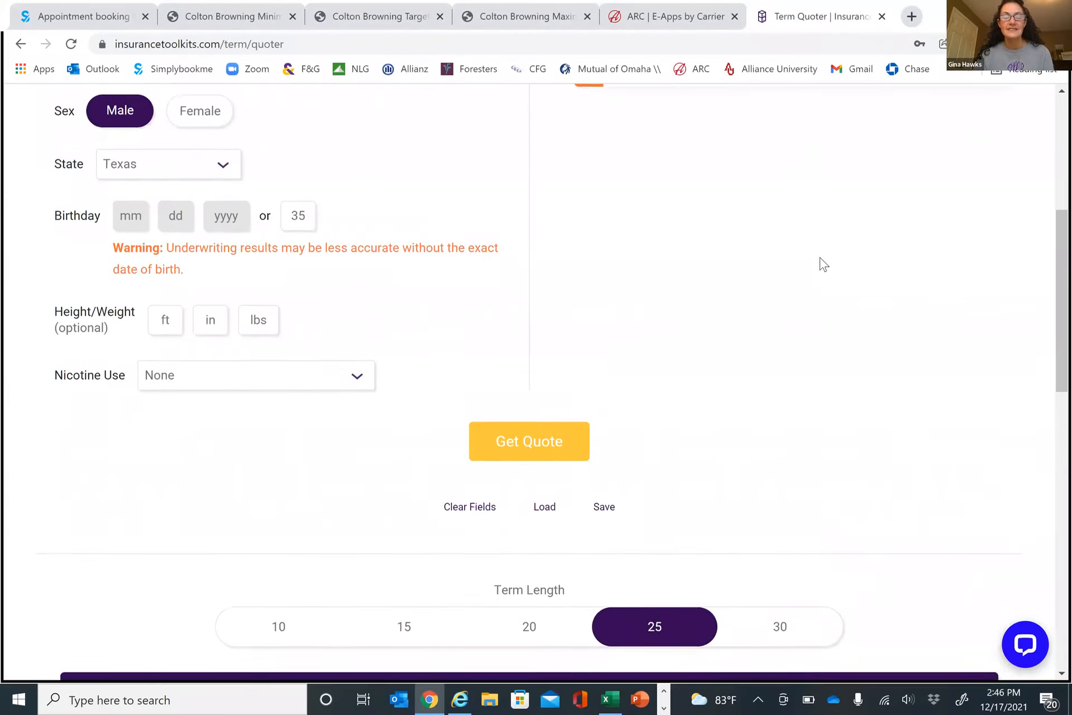
scroll(742, 289, "up", 1)
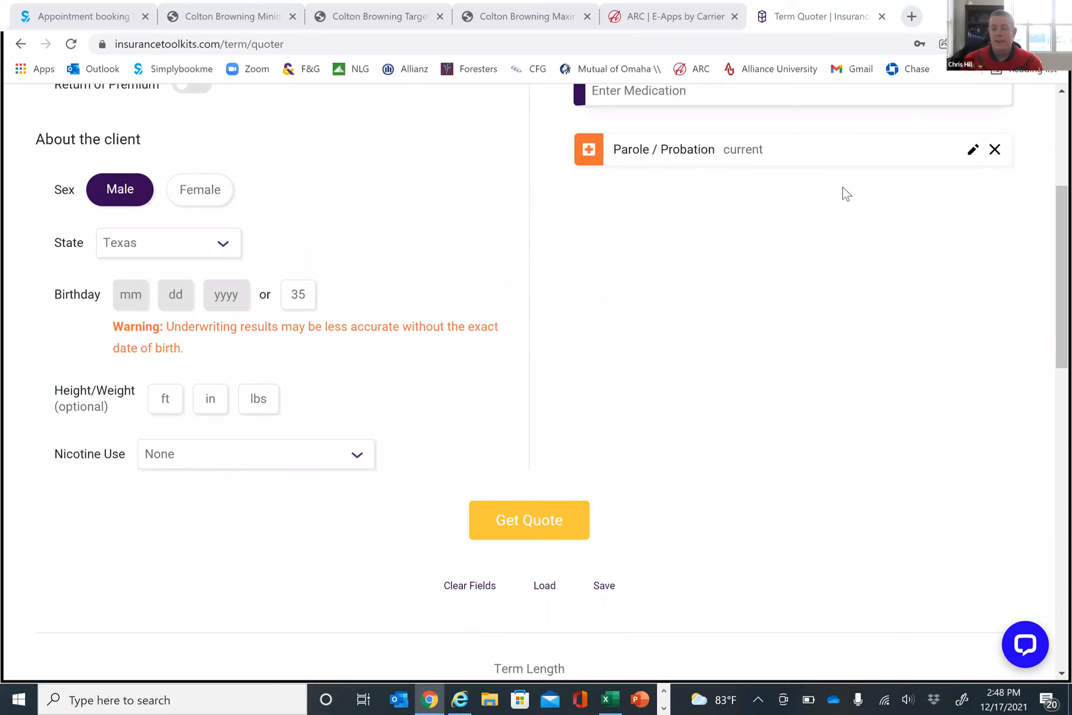
scroll(880, 209, "up", 2)
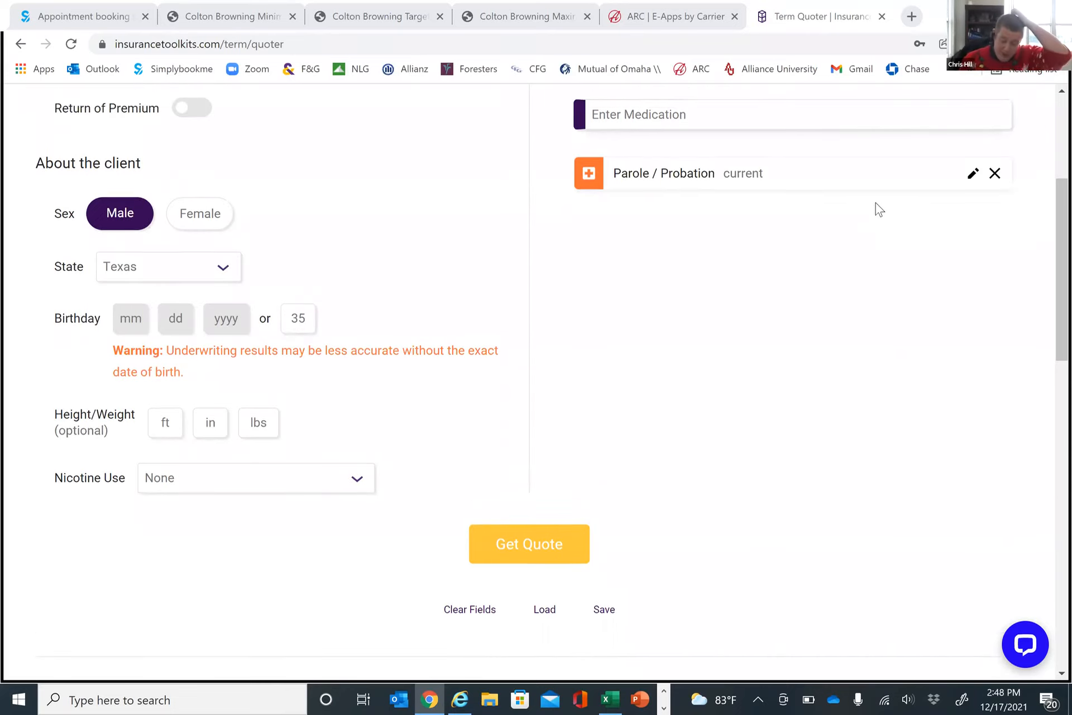
scroll(874, 207, "up", 1)
left_click(995, 306)
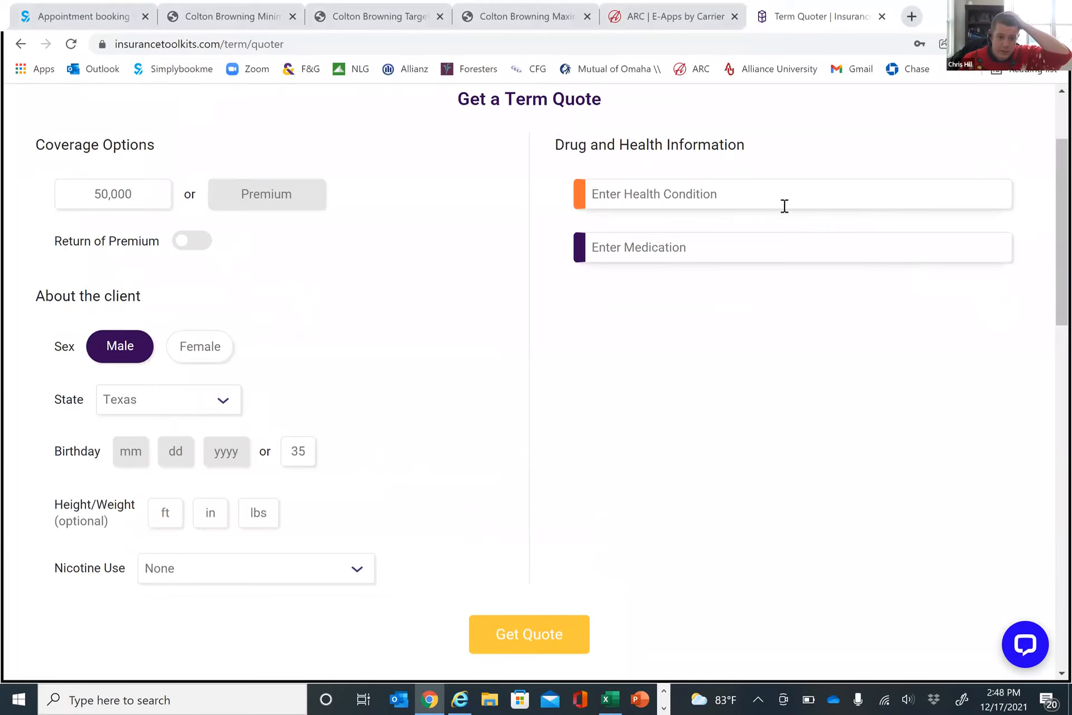